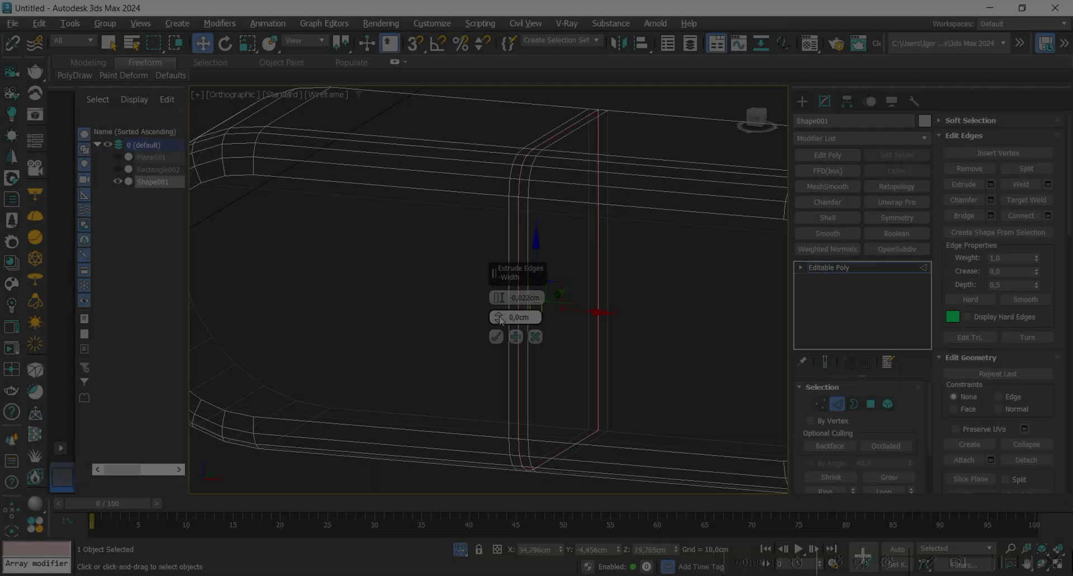
{"action": "mouse_move", "coordinate": [500, 280]}
{"action": "left_mouse_down"}
{"action": "mouse_move", "coordinate": [499, 267]}
{"action": "mouse_move", "coordinate": [499, 277]}
{"action": "left_mouse_up"}
{"action": "key", "text": "F3"}
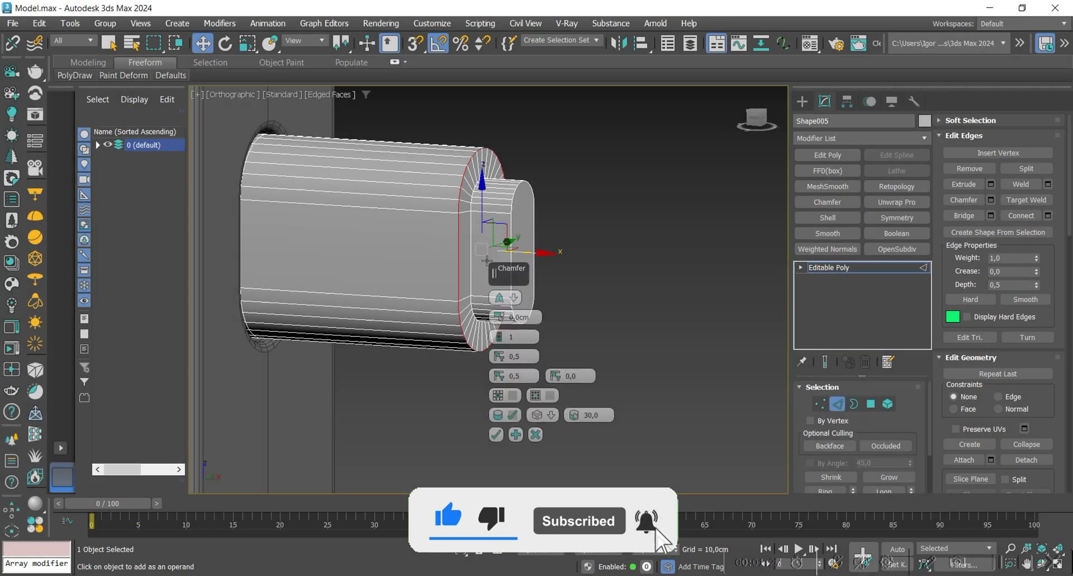
{"action": "left_click_drag", "start_coordinate": [496, 281], "coordinate": [497, 286]}
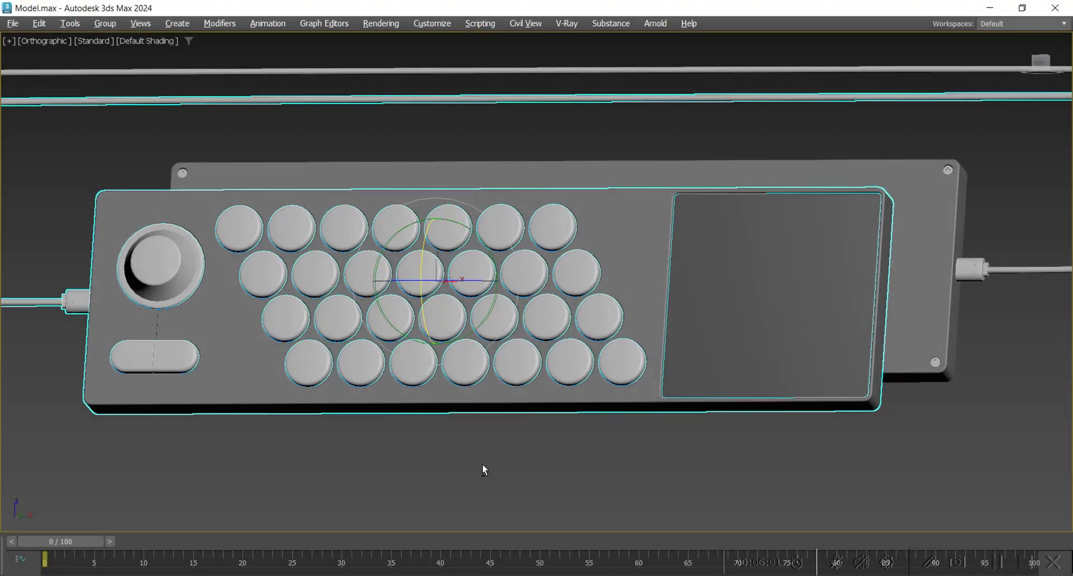
{"action": "middle_click_drag", "start_coordinate": [482, 464], "coordinate": [519, 465], "text": "alt"}
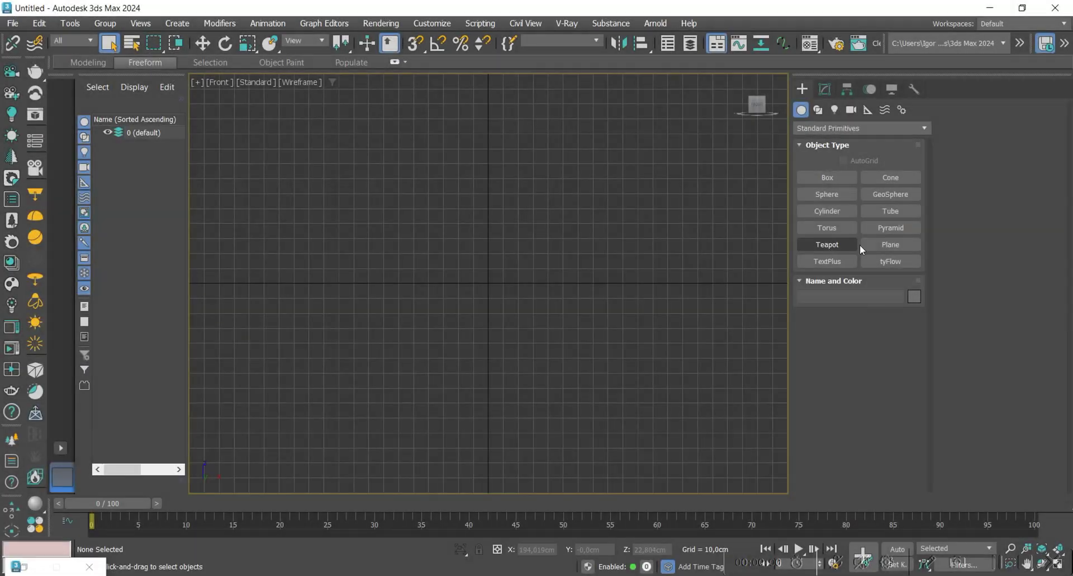
- Create a plane in the front view with length and width of 100 cm and one segment each way
{"action": "left_click", "coordinate": [886, 244]}
{"action": "left_click_drag", "start_coordinate": [421, 186], "coordinate": [585, 280]}
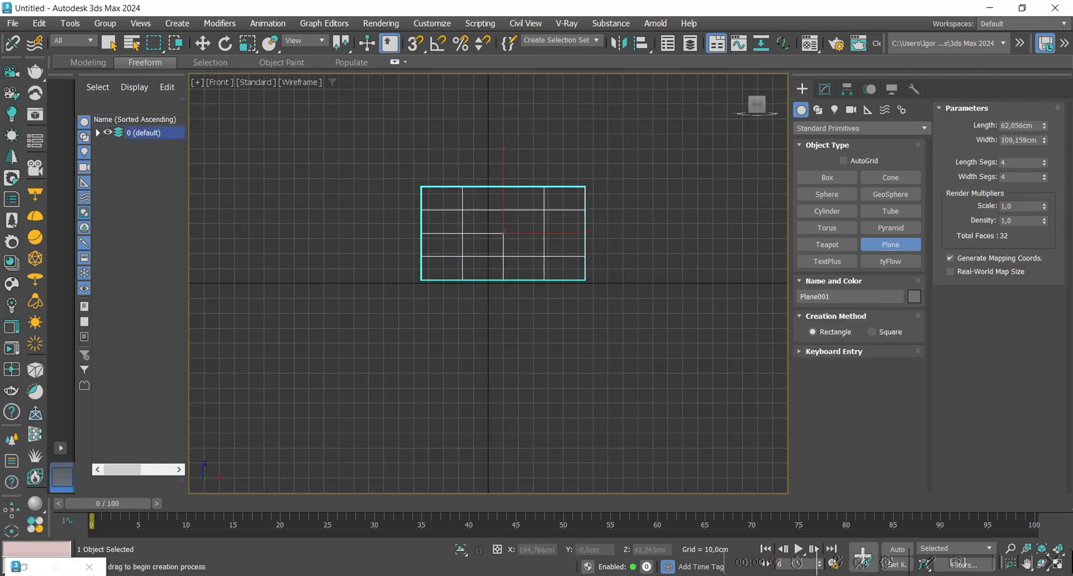
{"action": "type", "text": "100"}
{"action": "key", "text": "Tab"}
{"action": "type", "text": "100"}
{"action": "key", "text": "Tab"}
{"action": "key", "text": "1"}
{"action": "key", "text": "Tab"}
{"action": "key", "text": "1"}
{"action": "key", "text": "Return"}
- Move the plane to X 0 and display the front view with shaded surfaces
{"action": "middle_click_drag", "start_coordinate": [478, 322], "coordinate": [467, 333]}
{"action": "key", "text": "w"}
{"action": "right_click", "coordinate": [561, 551]}
{"action": "middle_click_drag", "start_coordinate": [613, 300], "coordinate": [610, 350]}
{"action": "key", "text": "F3"}
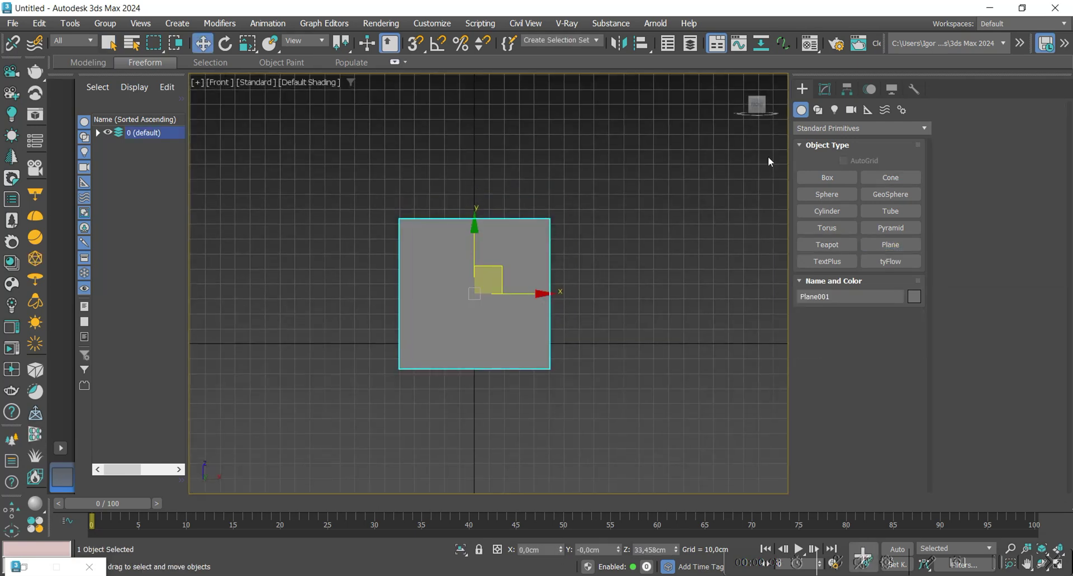
- Assign the 01 - Default material carrying the keyboard reference image to the plane
{"action": "left_click", "coordinate": [805, 42]}
{"action": "left_click", "coordinate": [623, 314]}
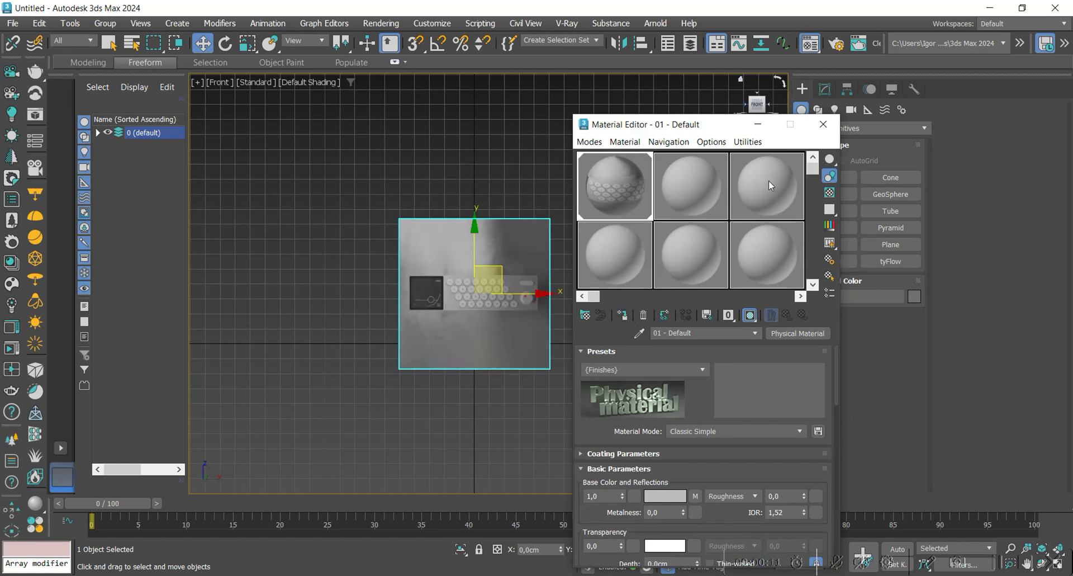
{"action": "left_click", "coordinate": [824, 125]}
{"action": "scroll", "coordinate": [499, 336], "scroll_direction": "up", "scroll_amount": 4}
{"action": "middle_click_drag", "start_coordinate": [452, 187], "coordinate": [454, 243]}
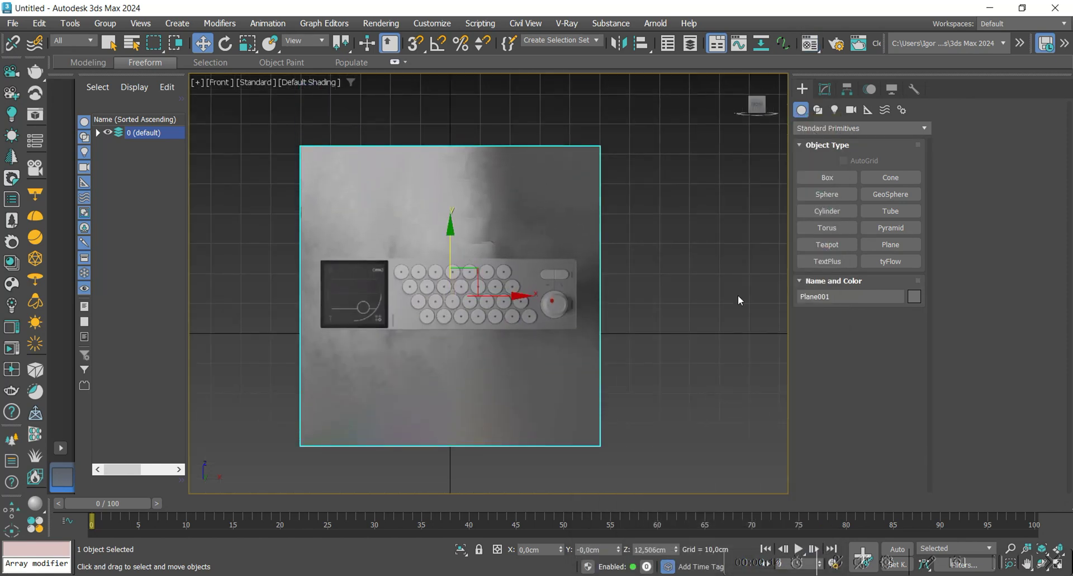
- Draw a rectangle spline around the outer outline of the keyboard body in the reference image
{"action": "left_click", "coordinate": [738, 300]}
{"action": "scroll", "coordinate": [519, 293], "scroll_direction": "up", "scroll_amount": 5}
{"action": "middle_click_drag", "start_coordinate": [519, 292], "coordinate": [518, 303]}
{"action": "scroll", "coordinate": [517, 302], "scroll_direction": "down", "scroll_amount": 1}
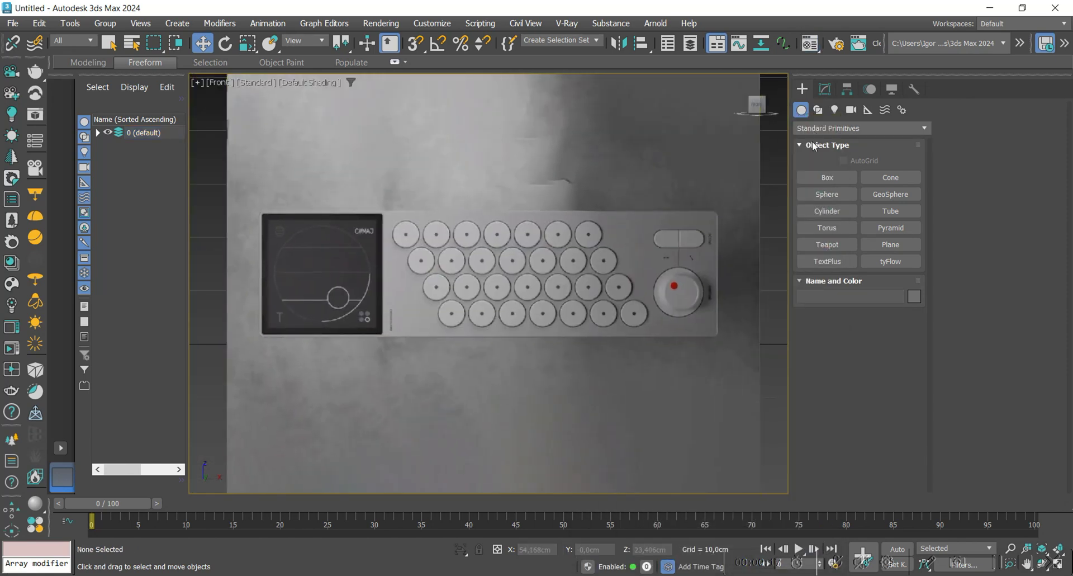
{"action": "left_click", "coordinate": [818, 110]}
{"action": "left_click", "coordinate": [894, 195]}
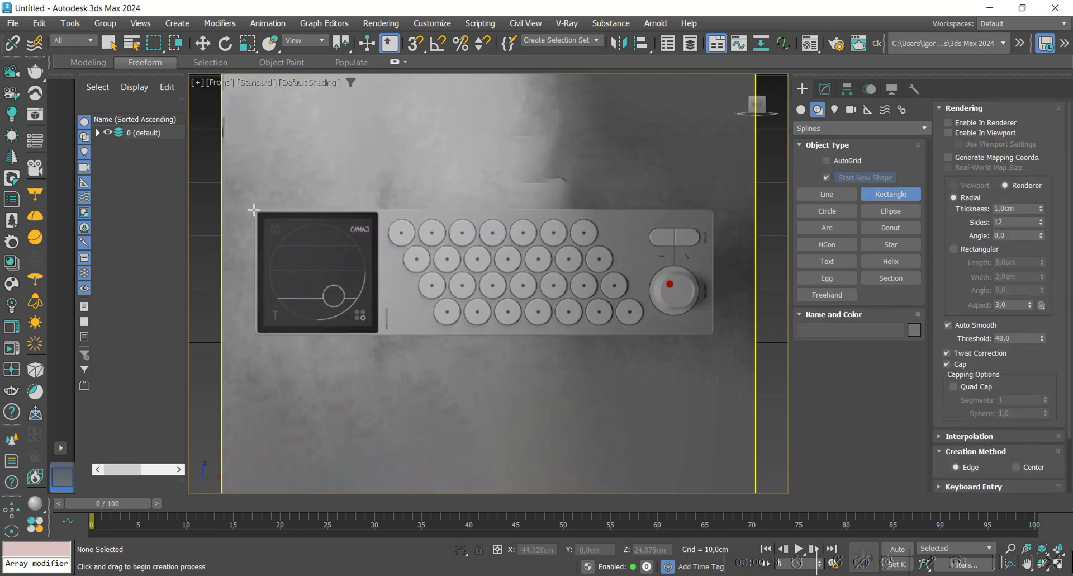
{"action": "left_click_drag", "start_coordinate": [255, 209], "coordinate": [709, 335]}
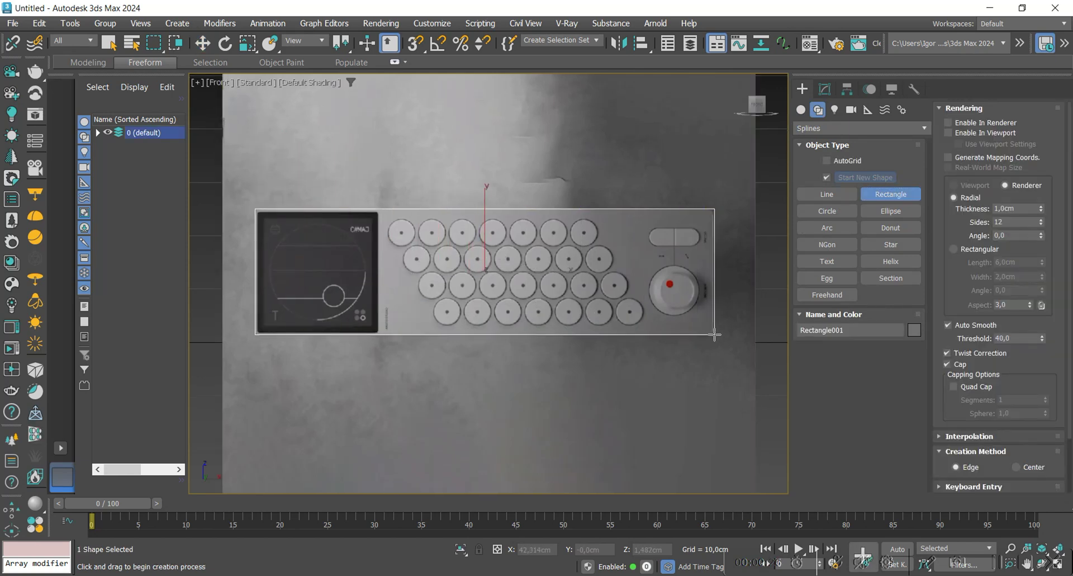
{"action": "scroll", "coordinate": [265, 229], "scroll_direction": "up", "scroll_amount": 4}
{"action": "scroll", "coordinate": [400, 249], "scroll_direction": "down", "scroll_amount": 2}
{"action": "key", "text": "w"}
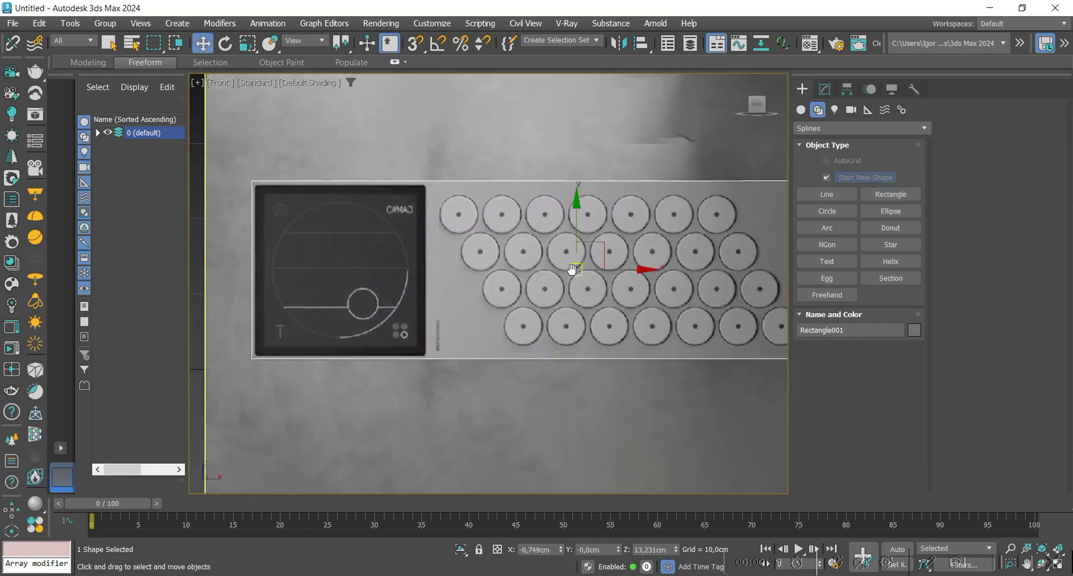
- Draw a second rectangle spline around the edge of the dark square display
{"action": "left_click", "coordinate": [892, 194]}
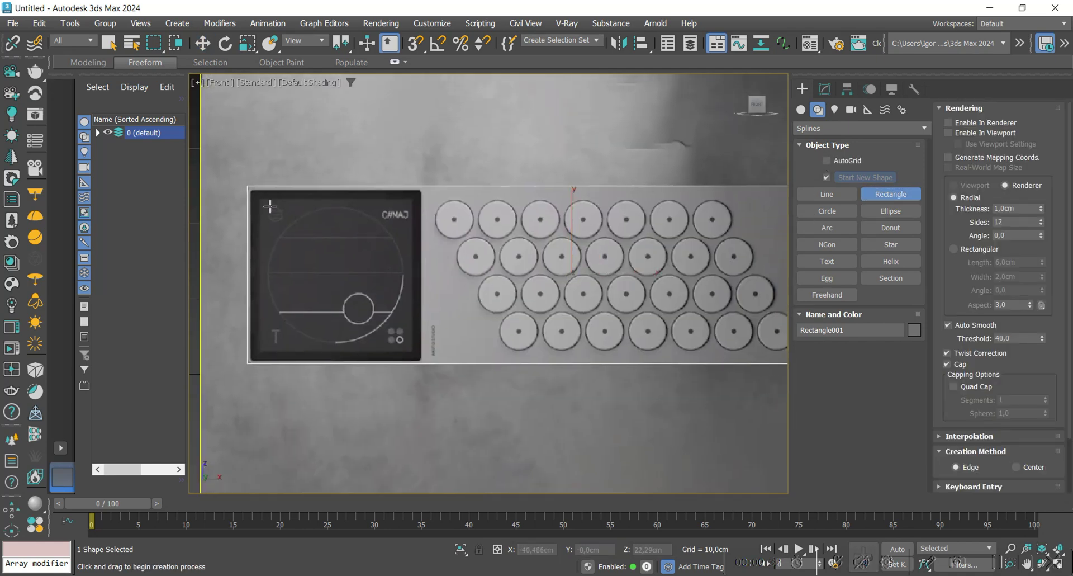
{"action": "scroll", "coordinate": [242, 160], "scroll_direction": "up", "scroll_amount": 3}
{"action": "left_click_drag", "start_coordinate": [240, 139], "coordinate": [582, 482]}
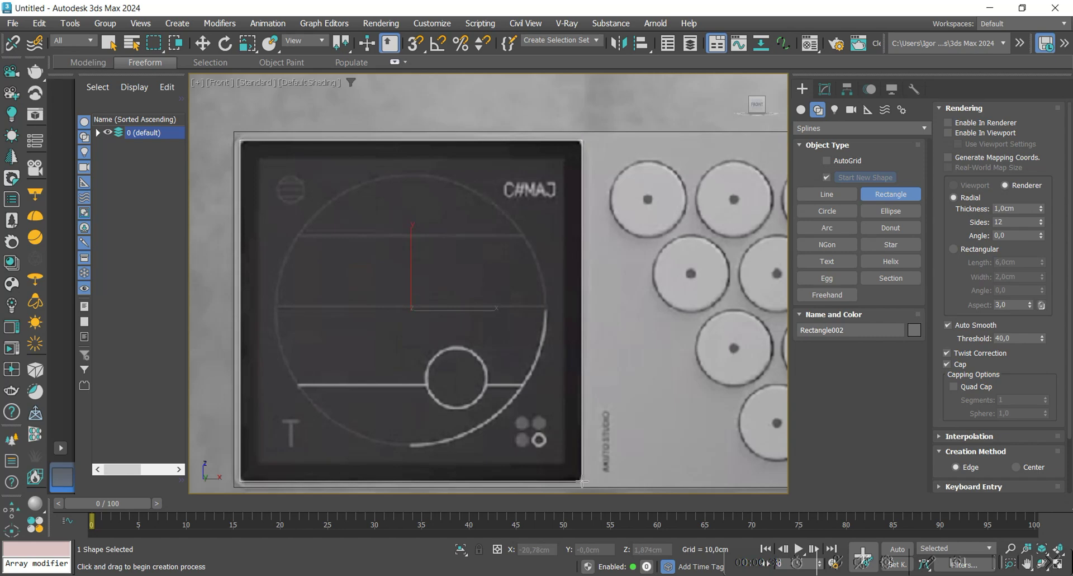
{"action": "key", "text": "w"}
{"action": "middle_click_drag", "start_coordinate": [352, 127], "coordinate": [344, 111]}
- Shift the keyboard body rectangle vertically to Z 13.126 cm to align it with the reference
{"action": "left_click", "coordinate": [339, 117]}
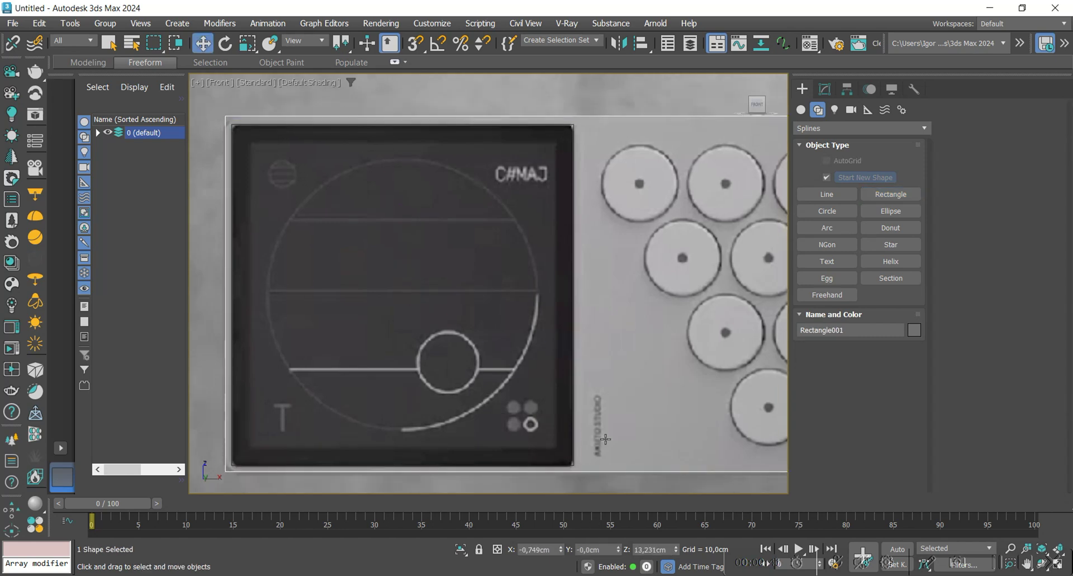
{"action": "scroll", "coordinate": [605, 439], "scroll_direction": "down", "scroll_amount": 2}
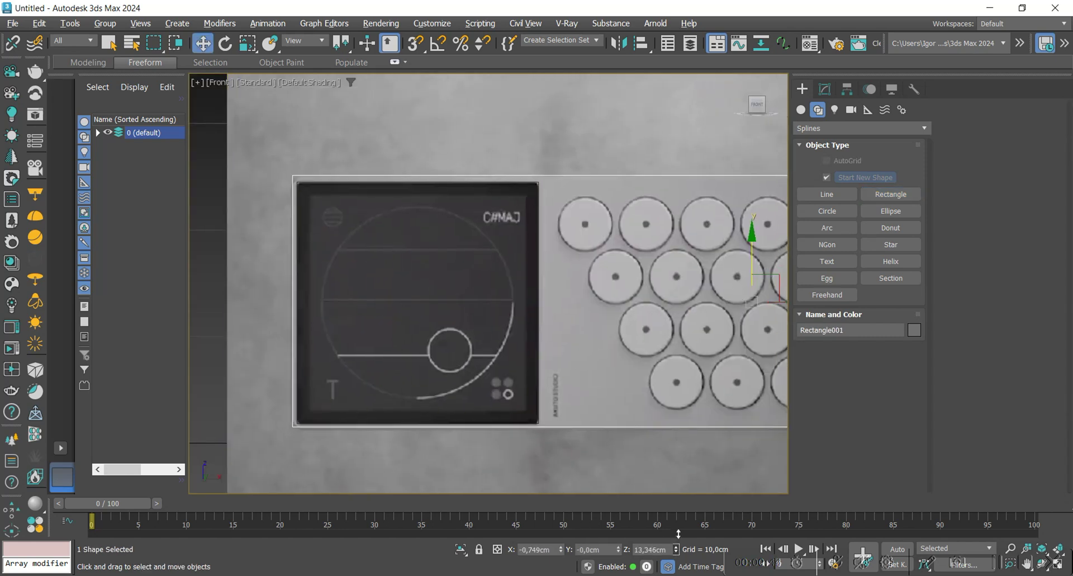
{"action": "middle_click_drag", "start_coordinate": [594, 342], "coordinate": [461, 355]}
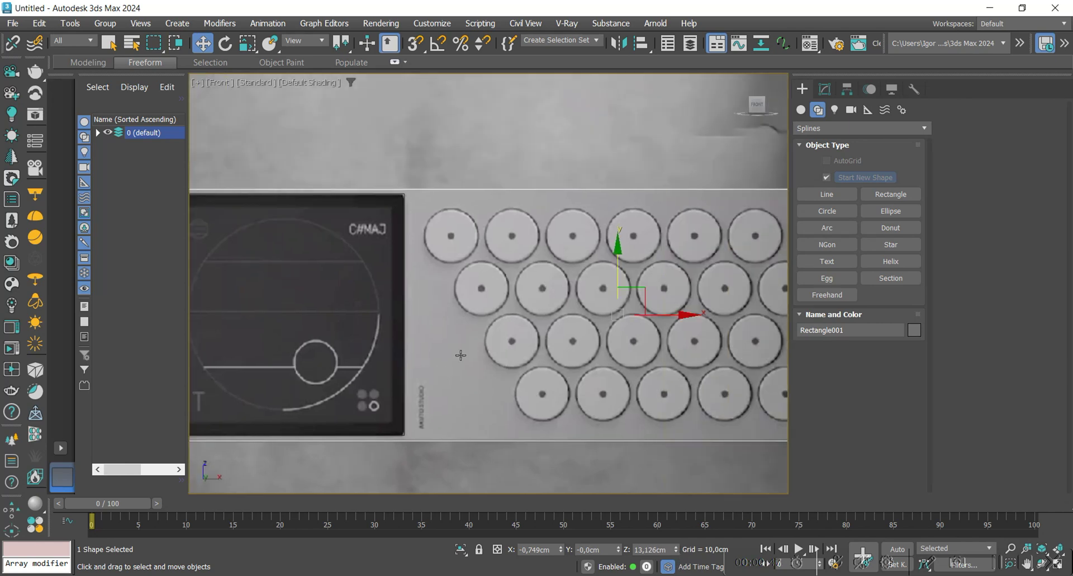
- Draw a circle spline around the first round key of the upper row, beside the display
{"action": "left_click", "coordinate": [827, 211]}
{"action": "scroll", "coordinate": [402, 230], "scroll_direction": "up", "scroll_amount": 5}
{"action": "left_click_drag", "start_coordinate": [402, 230], "coordinate": [474, 257]}
{"action": "key", "text": "w"}
{"action": "scroll", "coordinate": [382, 237], "scroll_direction": "down", "scroll_amount": 2}
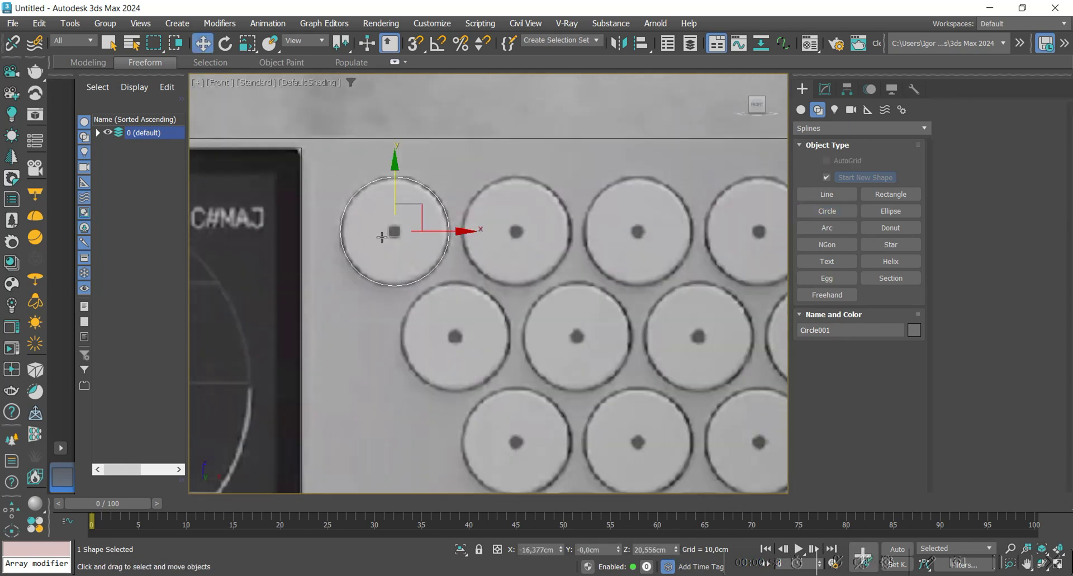
- Clone the key circle horizontally as six copies, matching the spacing of the upper row of keys
{"action": "middle_click_drag", "start_coordinate": [384, 238], "coordinate": [291, 236]}
{"action": "left_click_drag", "start_coordinate": [367, 233], "coordinate": [490, 238], "text": "shift"}
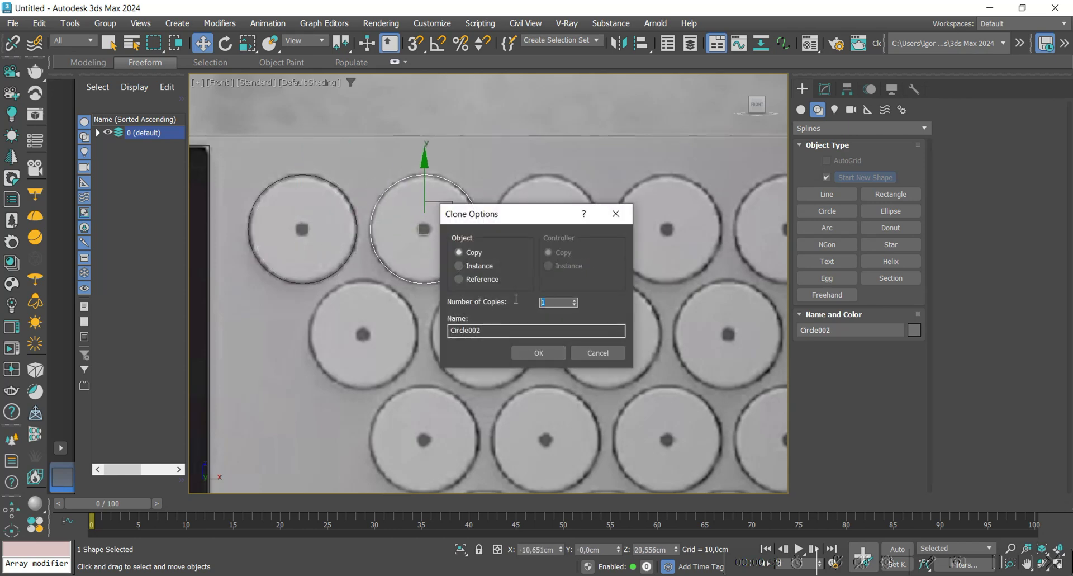
{"action": "key", "text": "Return"}
{"action": "scroll", "coordinate": [524, 229], "scroll_direction": "down", "scroll_amount": 2}
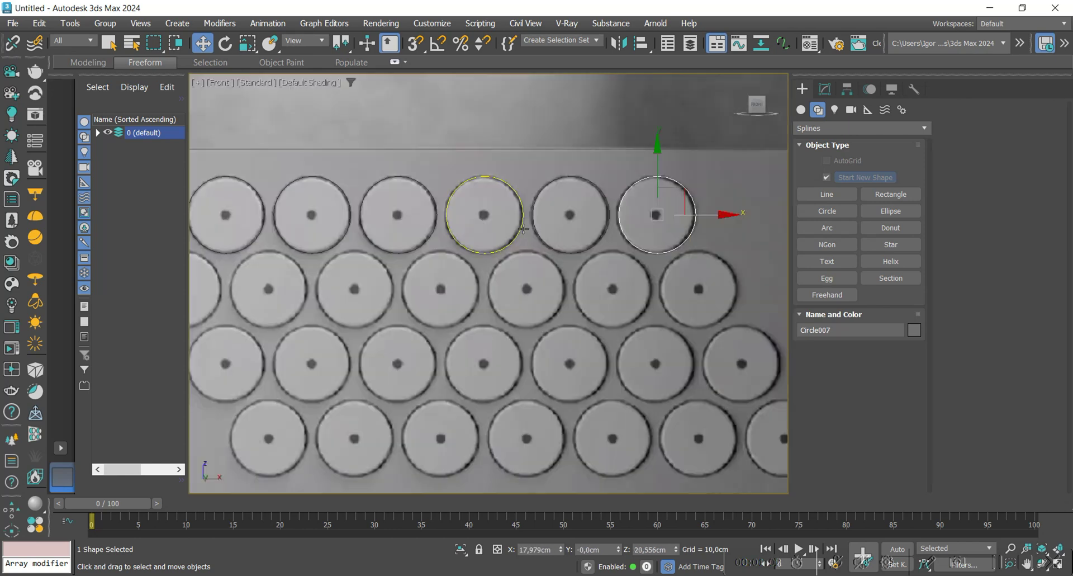
- Fine-tune the horizontal positions of the fourth to seventh circles to fit their keys in the upper row
{"action": "scroll", "coordinate": [638, 217], "scroll_direction": "up", "scroll_amount": 2}
{"action": "left_click_drag", "start_coordinate": [720, 216], "coordinate": [718, 215]}
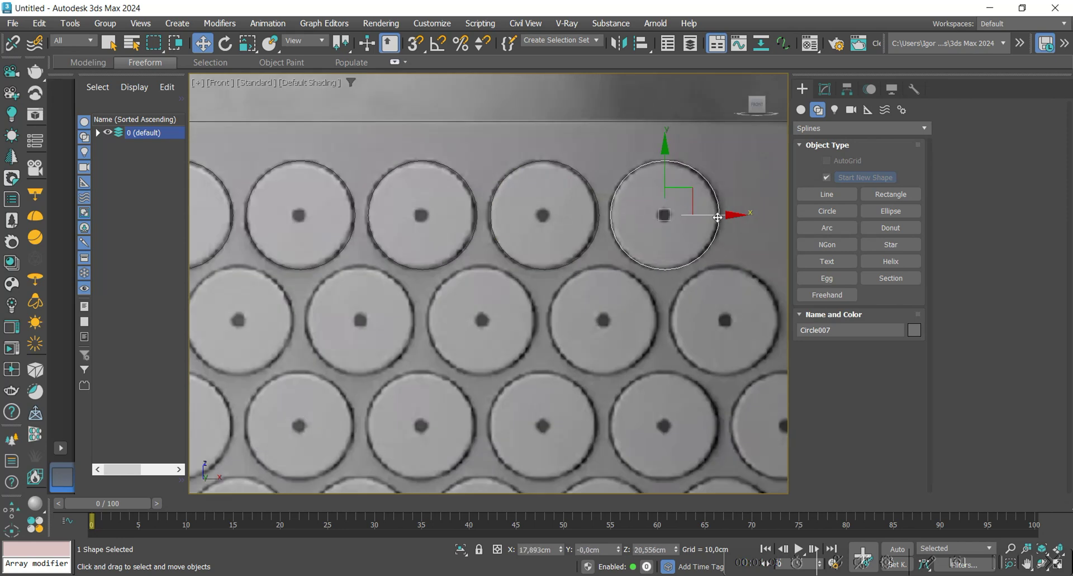
{"action": "left_click", "coordinate": [598, 221]}
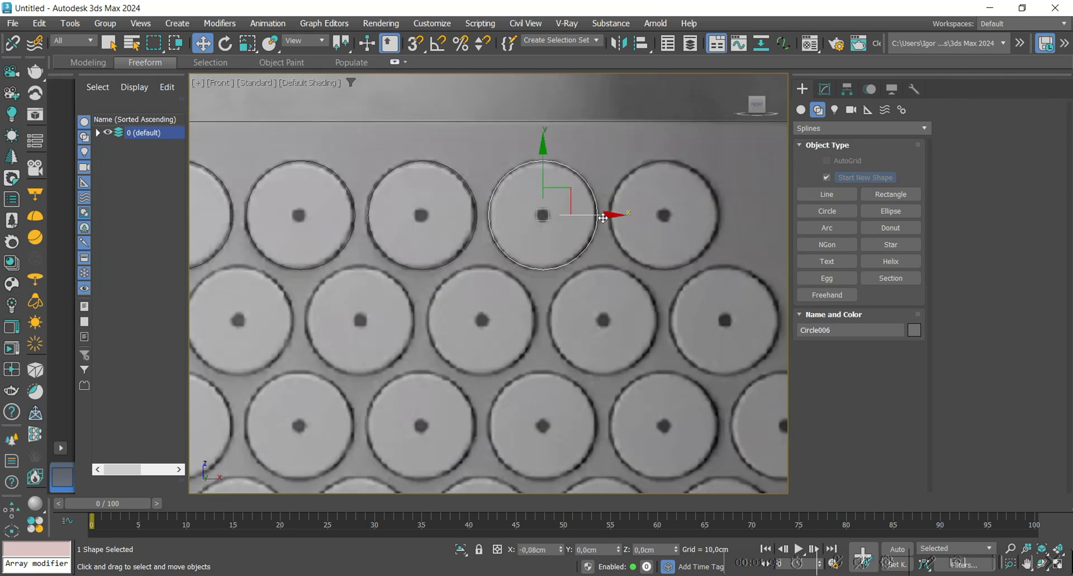
{"action": "middle_click_drag", "start_coordinate": [496, 228], "coordinate": [578, 231]}
{"action": "left_click", "coordinate": [560, 219]}
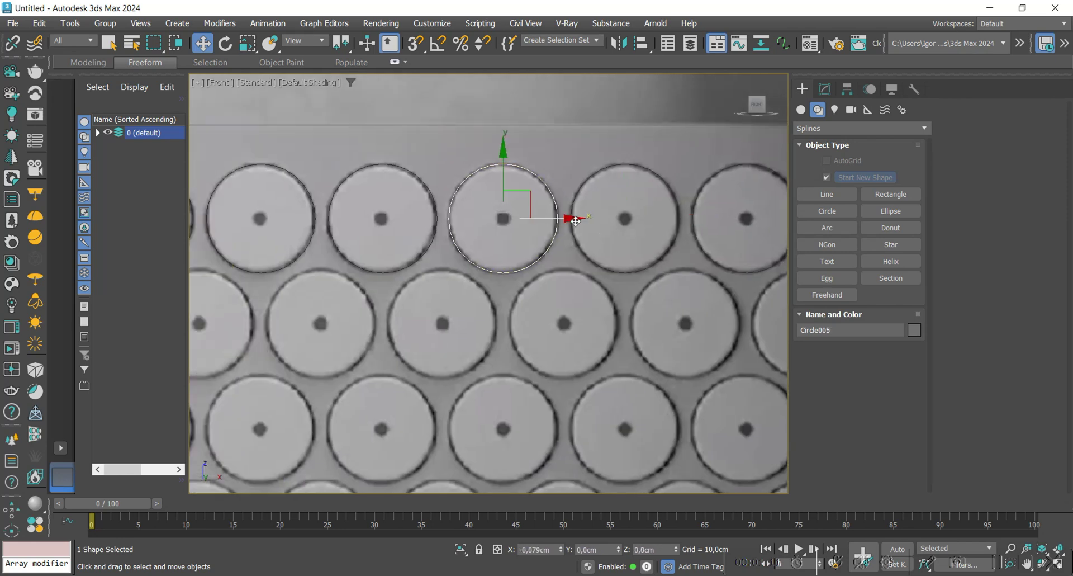
{"action": "middle_click_drag", "start_coordinate": [501, 232], "coordinate": [536, 229]}
{"action": "left_click", "coordinate": [512, 221]}
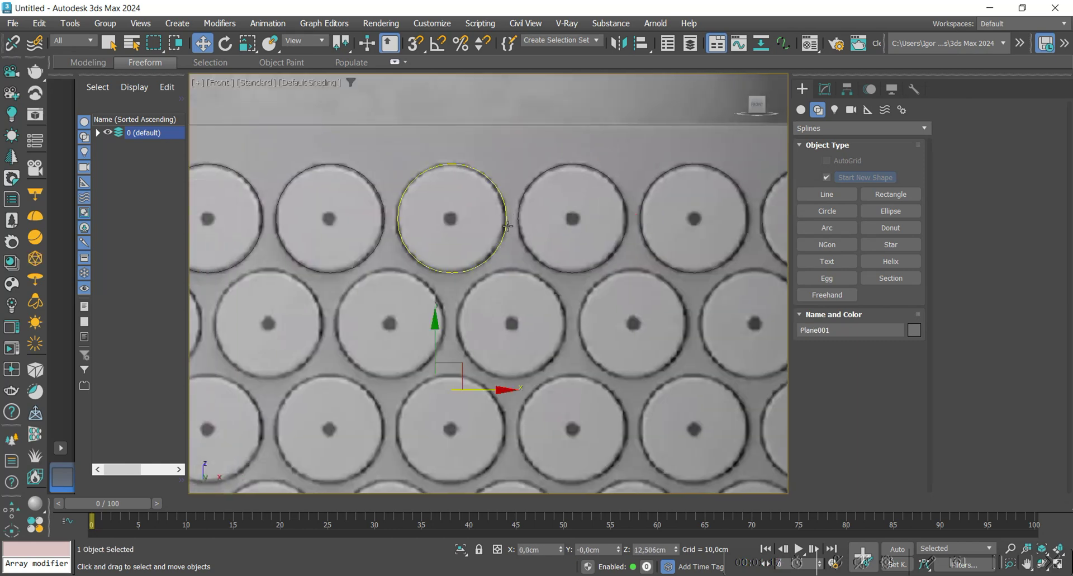
{"action": "left_click", "coordinate": [508, 227]}
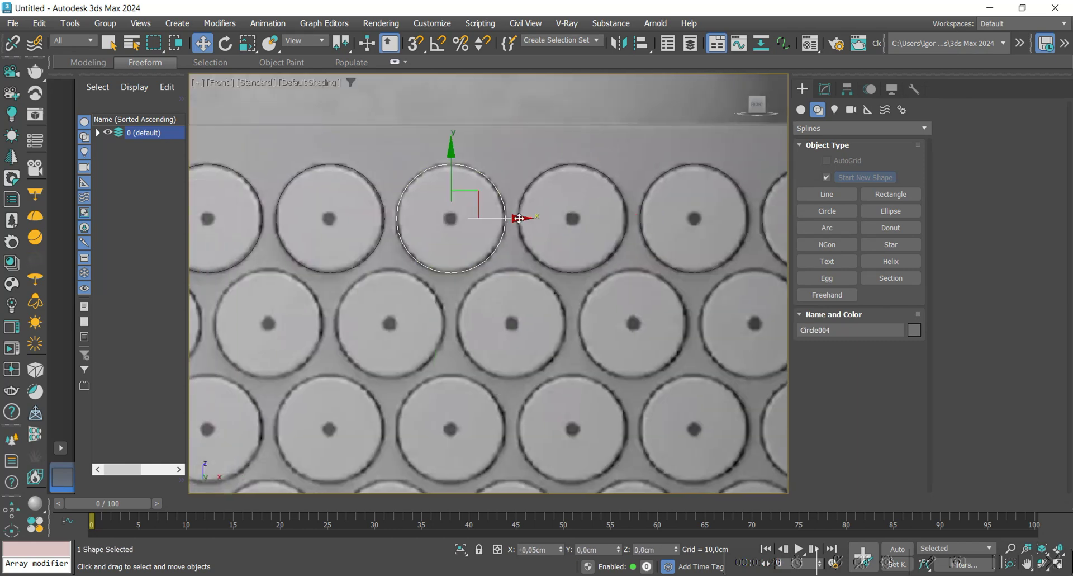
- Select all seven circles of the upper row and clone them downward as three copies at the row spacing
{"action": "key", "text": "F3"}
{"action": "left_click", "coordinate": [633, 255]}
{"action": "left_click_drag", "start_coordinate": [303, 230], "coordinate": [303, 231]}
{"action": "key", "text": "F3"}
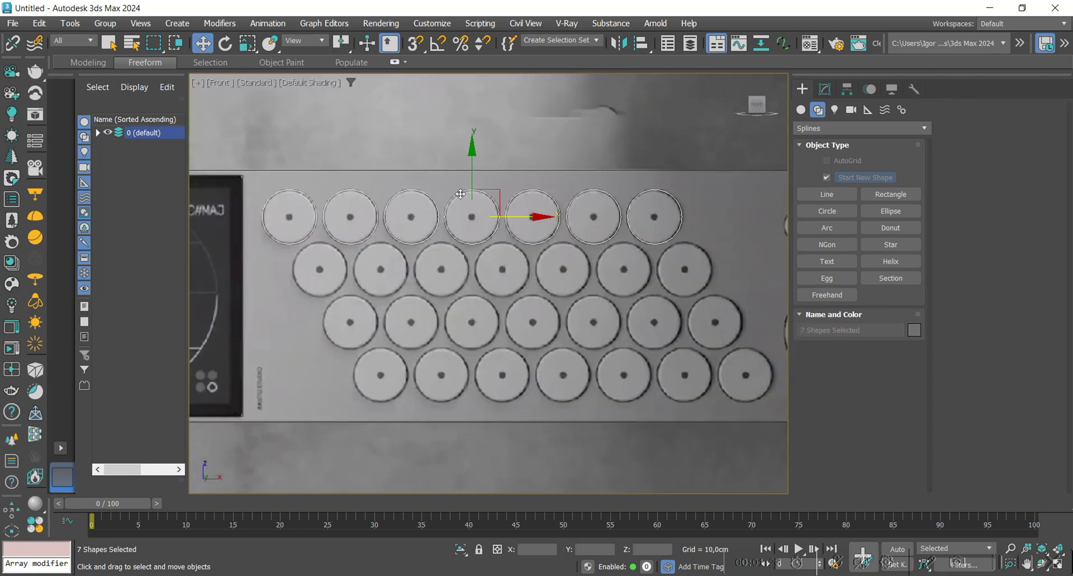
{"action": "left_click_drag", "start_coordinate": [472, 170], "coordinate": [470, 221], "text": "shift"}
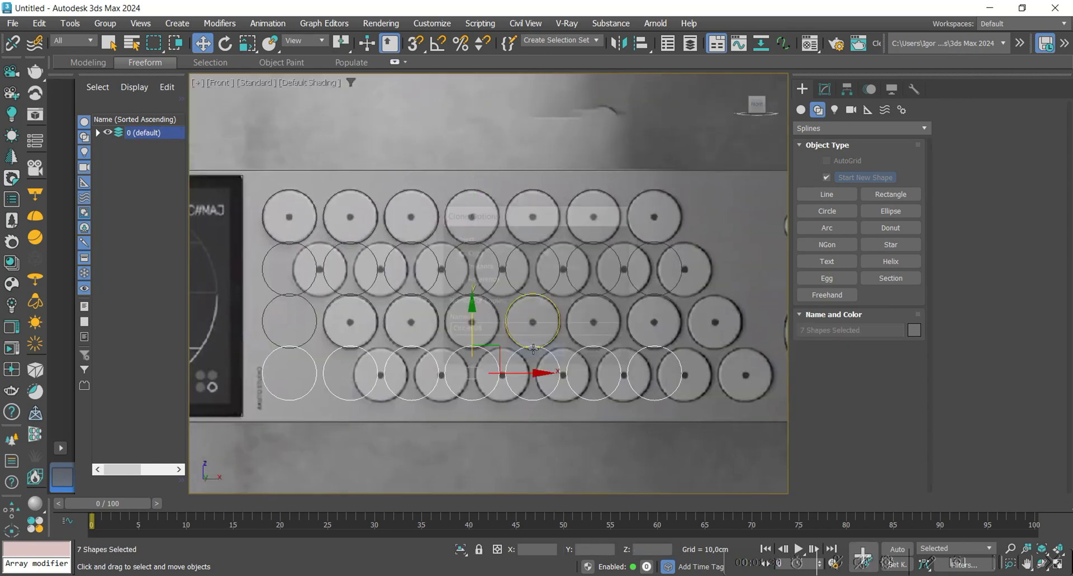
- Move the fourth row of circles sideways and slightly vertically onto the lowest row of keys
{"action": "middle_click_drag", "start_coordinate": [566, 375], "coordinate": [553, 354]}
{"action": "left_click_drag", "start_coordinate": [554, 354], "coordinate": [612, 360]}
{"action": "left_click_drag", "start_coordinate": [549, 294], "coordinate": [551, 293]}
- Select the third row of circles and align it with the third row of keys
{"action": "key", "text": "F3"}
{"action": "left_click_drag", "start_coordinate": [693, 307], "coordinate": [264, 293]}
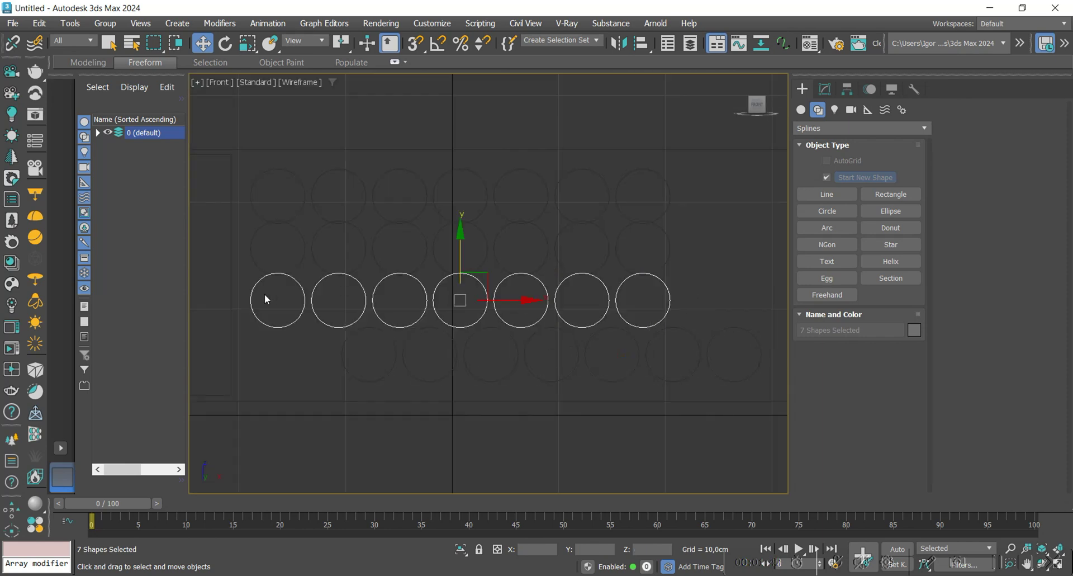
{"action": "key", "text": "F3"}
{"action": "left_click_drag", "start_coordinate": [509, 305], "coordinate": [569, 307]}
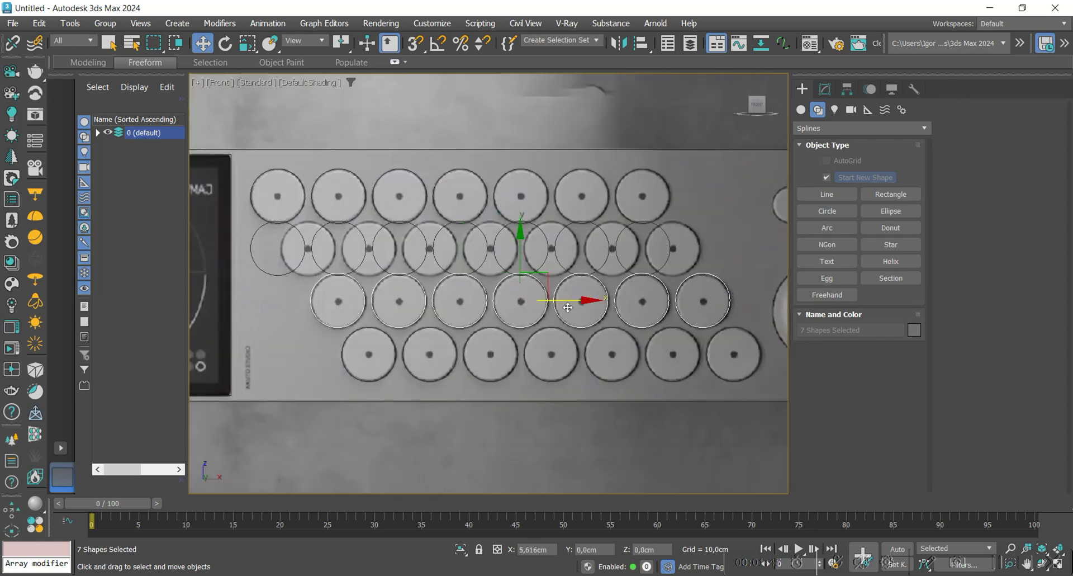
{"action": "left_click_drag", "start_coordinate": [521, 260], "coordinate": [523, 259]}
- Select the second row of circles and align it with the second row of keys
{"action": "key", "text": "F3"}
{"action": "left_click_drag", "start_coordinate": [686, 250], "coordinate": [240, 237]}
{"action": "key", "text": "F3"}
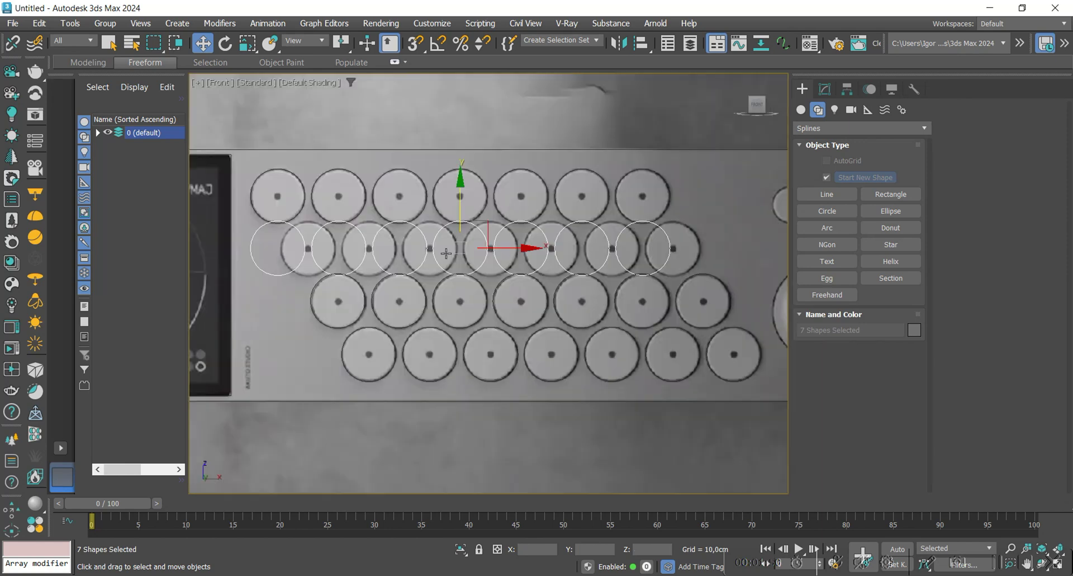
{"action": "left_click_drag", "start_coordinate": [517, 249], "coordinate": [549, 252]}
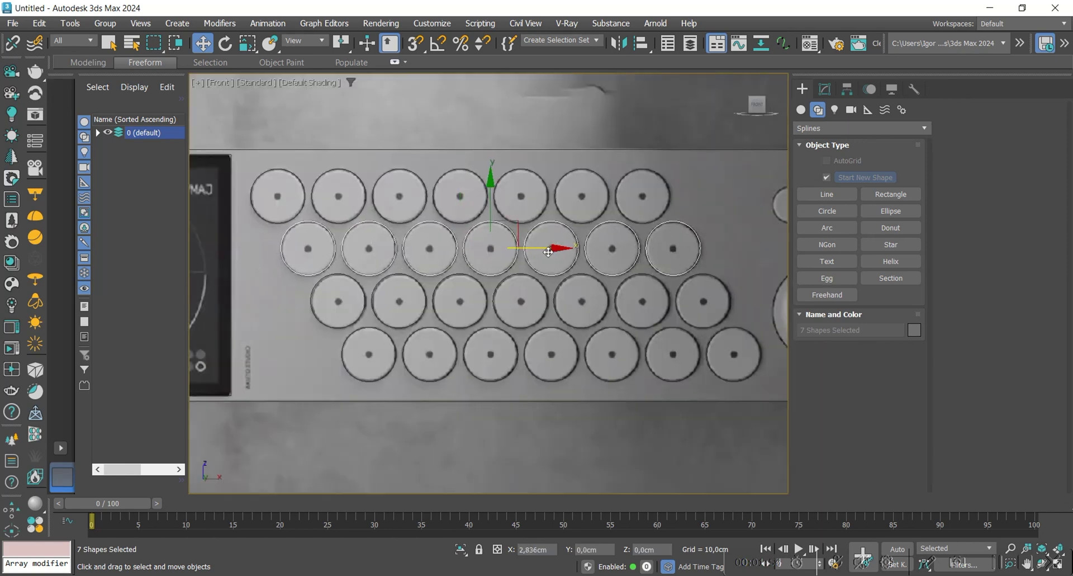
{"action": "left_click_drag", "start_coordinate": [492, 200], "coordinate": [491, 201]}
- Draw a circle of about 4.79 cm radius around the large knob and set its interpolation steps to 8
{"action": "scroll", "coordinate": [556, 231], "scroll_direction": "down", "scroll_amount": 2}
{"action": "middle_click_drag", "start_coordinate": [593, 292], "coordinate": [441, 260]}
{"action": "left_click", "coordinate": [441, 259]}
{"action": "scroll", "coordinate": [440, 260], "scroll_direction": "up", "scroll_amount": 3}
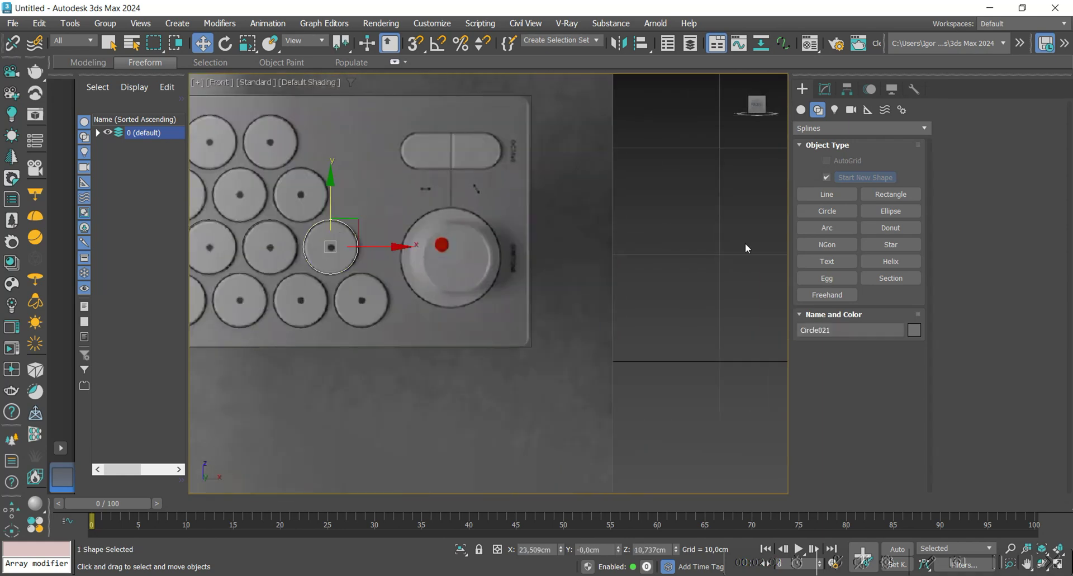
{"action": "left_click", "coordinate": [827, 211]}
{"action": "scroll", "coordinate": [445, 250], "scroll_direction": "up", "scroll_amount": 2}
{"action": "mouse_move", "coordinate": [445, 249]}
{"action": "left_mouse_down"}
{"action": "mouse_move", "coordinate": [512, 246]}
{"action": "mouse_move", "coordinate": [454, 251]}
{"action": "left_mouse_up"}
{"action": "right_click", "coordinate": [453, 253]}
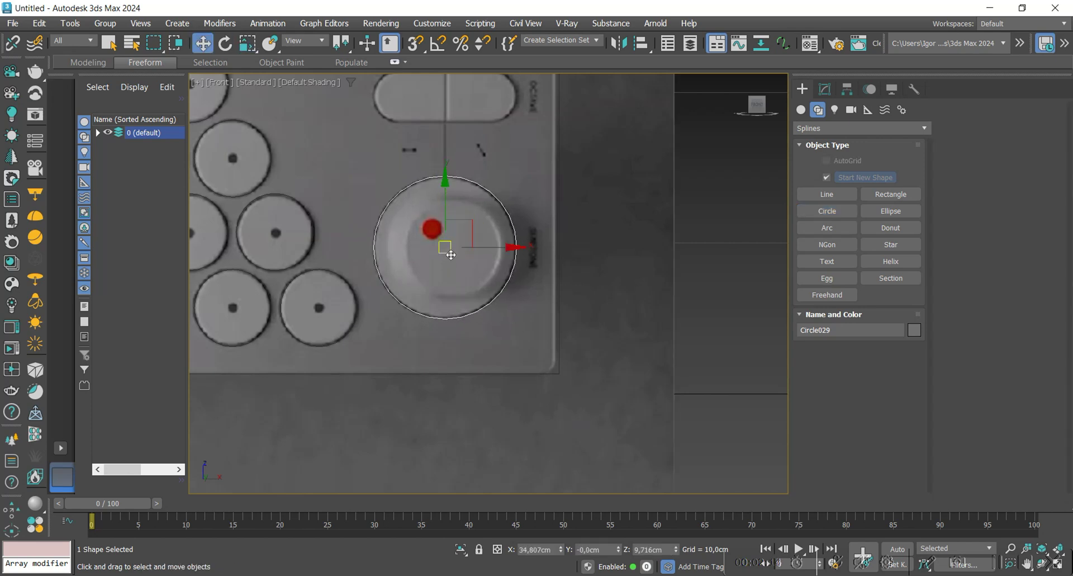
{"action": "scroll", "coordinate": [550, 259], "scroll_direction": "down", "scroll_amount": 2}
{"action": "left_click", "coordinate": [825, 89]}
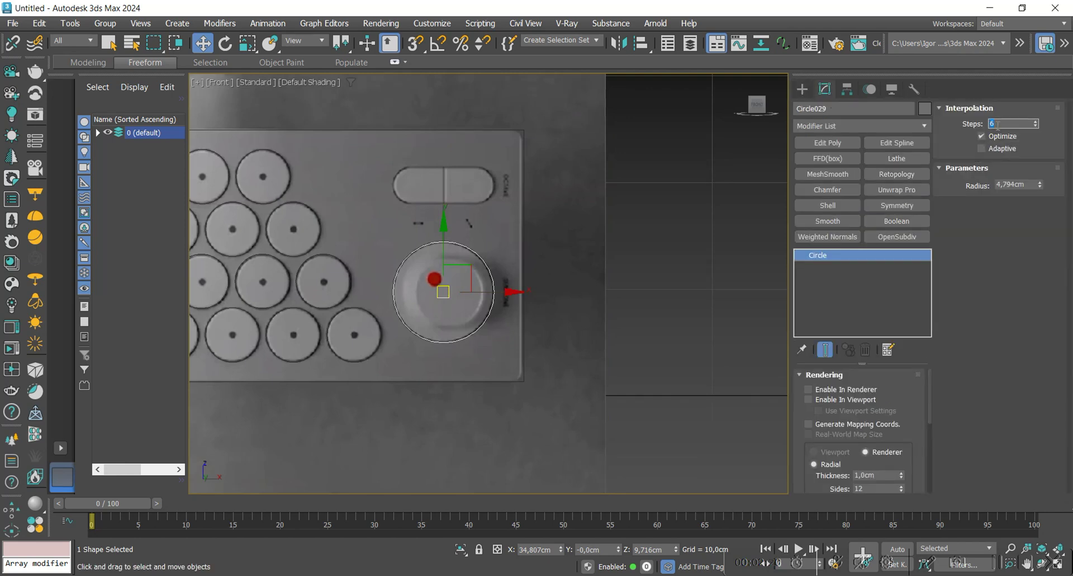
{"action": "scroll", "coordinate": [443, 279], "scroll_direction": "up", "scroll_amount": 3}
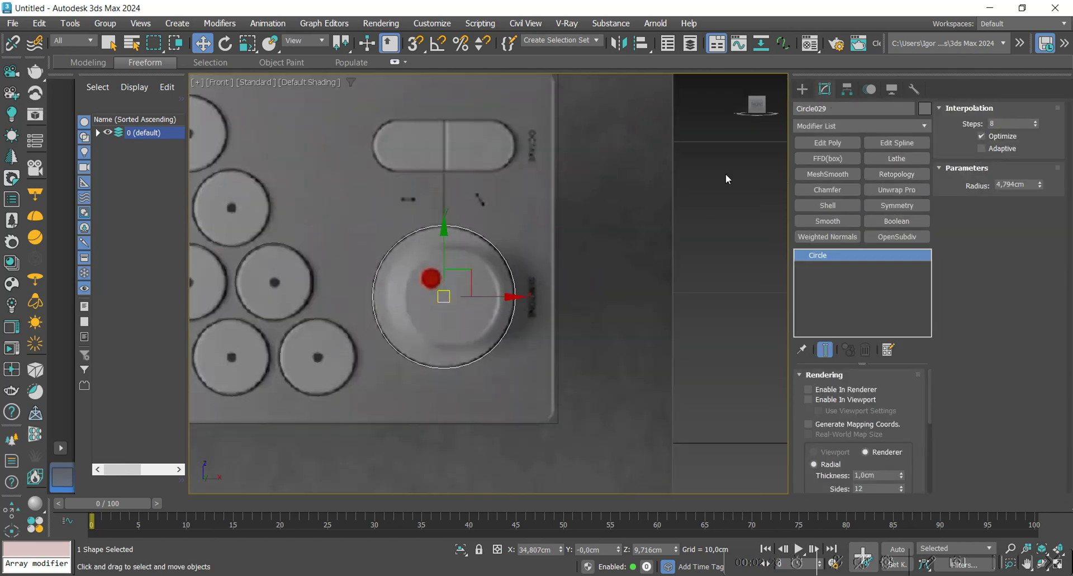
- Draw a rectangle around the pill-shaped octave button above the large knob
{"action": "left_click", "coordinate": [802, 89]}
{"action": "left_click", "coordinate": [892, 194]}
{"action": "scroll", "coordinate": [363, 128], "scroll_direction": "up", "scroll_amount": 2}
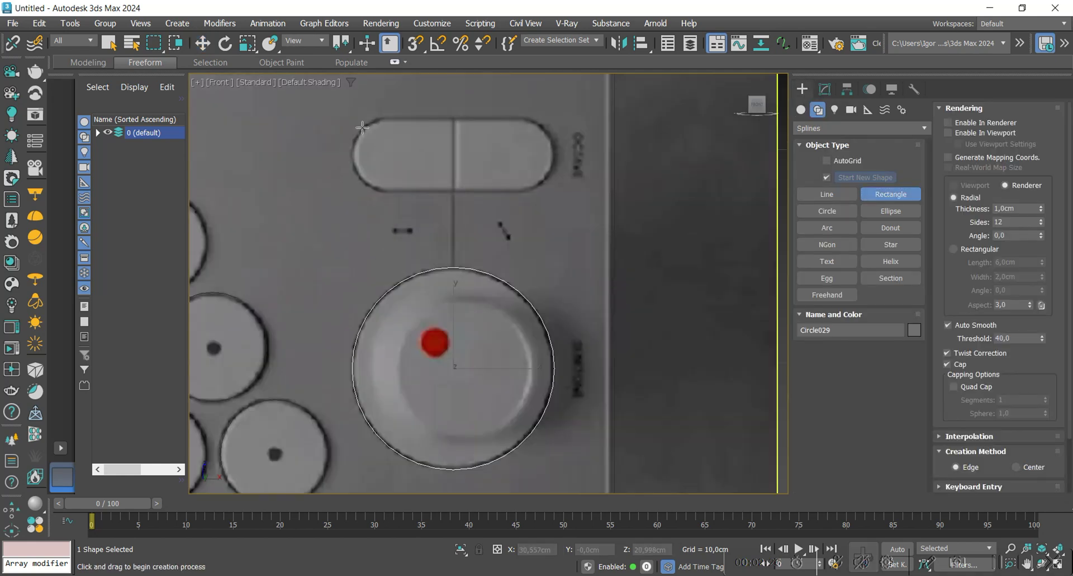
{"action": "left_click_drag", "start_coordinate": [347, 117], "coordinate": [530, 180]}
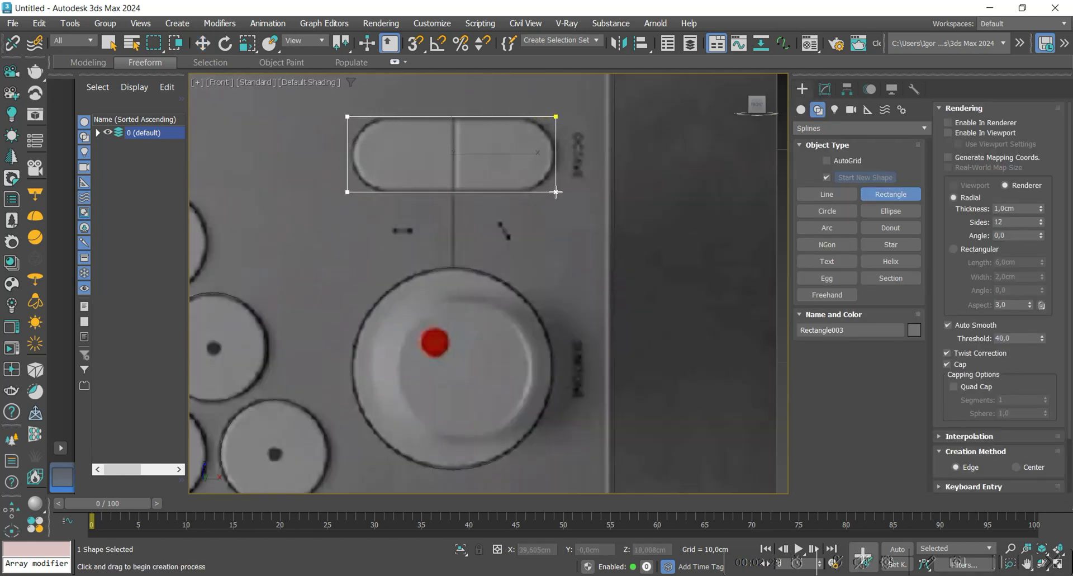
{"action": "key", "text": "w"}
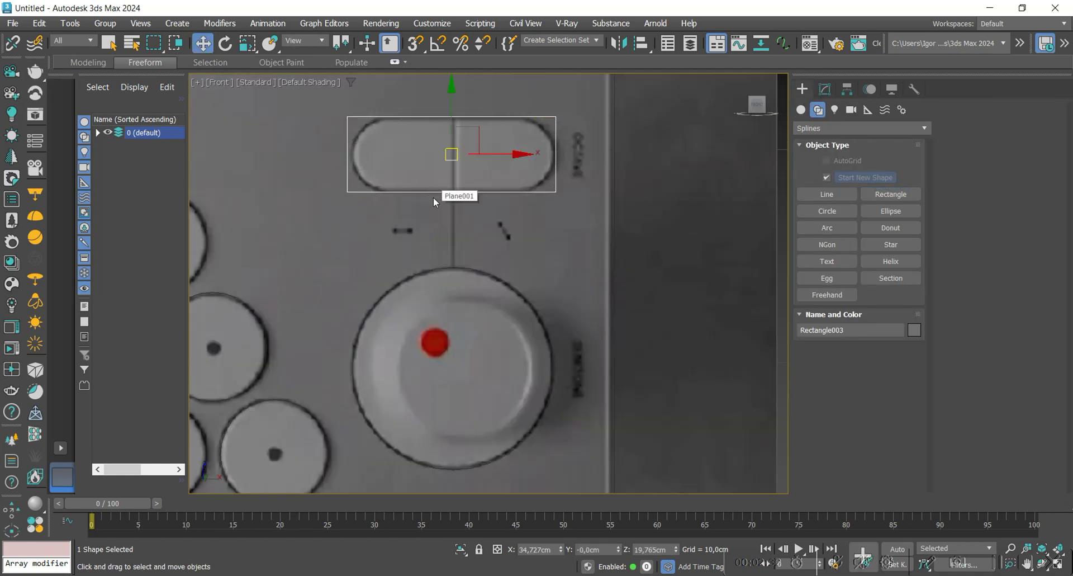
- Add Edit Spline to the button rectangle, convert its vertices to Corner, and shift the left pair inward to fit the button's edge
{"action": "left_click", "coordinate": [825, 89]}
{"action": "left_click", "coordinate": [897, 143]}
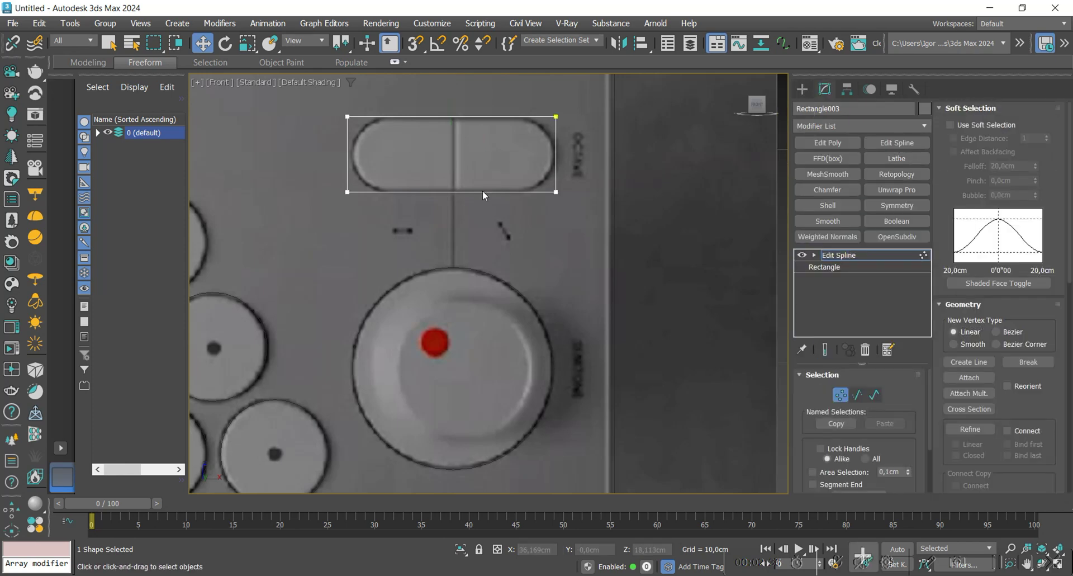
{"action": "right_click", "coordinate": [435, 178]}
{"action": "left_click", "coordinate": [406, 101]}
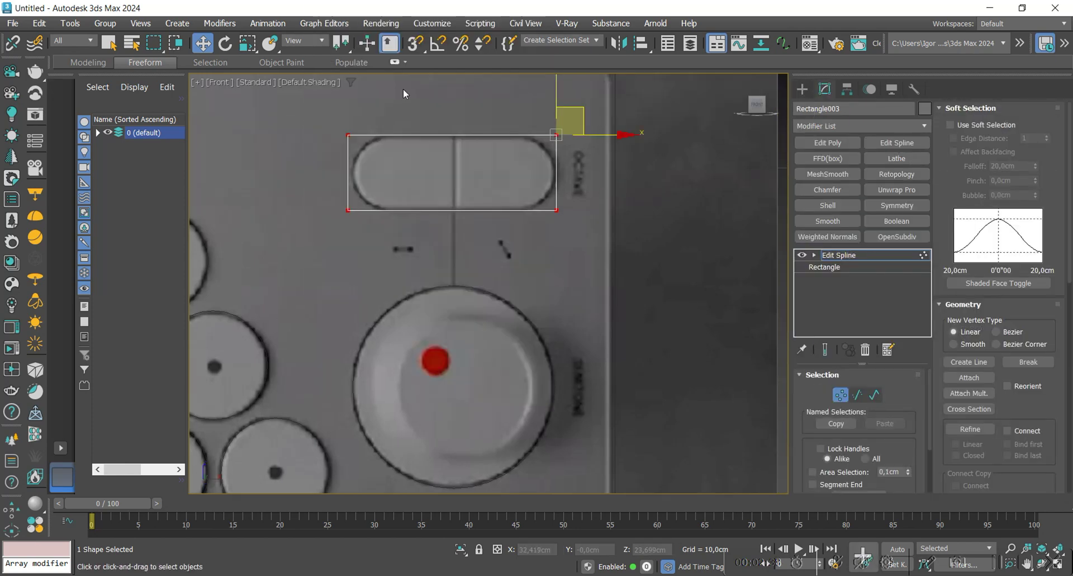
{"action": "left_click_drag", "start_coordinate": [321, 116], "coordinate": [320, 117]}
{"action": "left_click_drag", "start_coordinate": [395, 135], "coordinate": [398, 135]}
{"action": "left_click", "coordinate": [531, 221]}
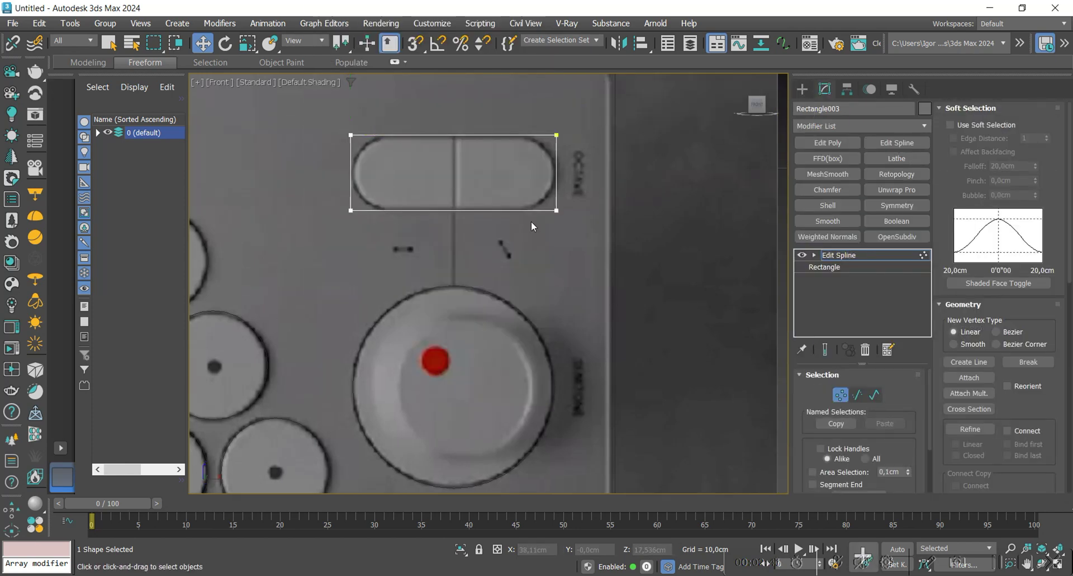
- Fillet the button rectangle's corners into fully rounded ends and weld the overlapping vertices
{"action": "scroll", "coordinate": [984, 335], "scroll_direction": "down", "scroll_amount": 5}
{"action": "left_click", "coordinate": [983, 360]}
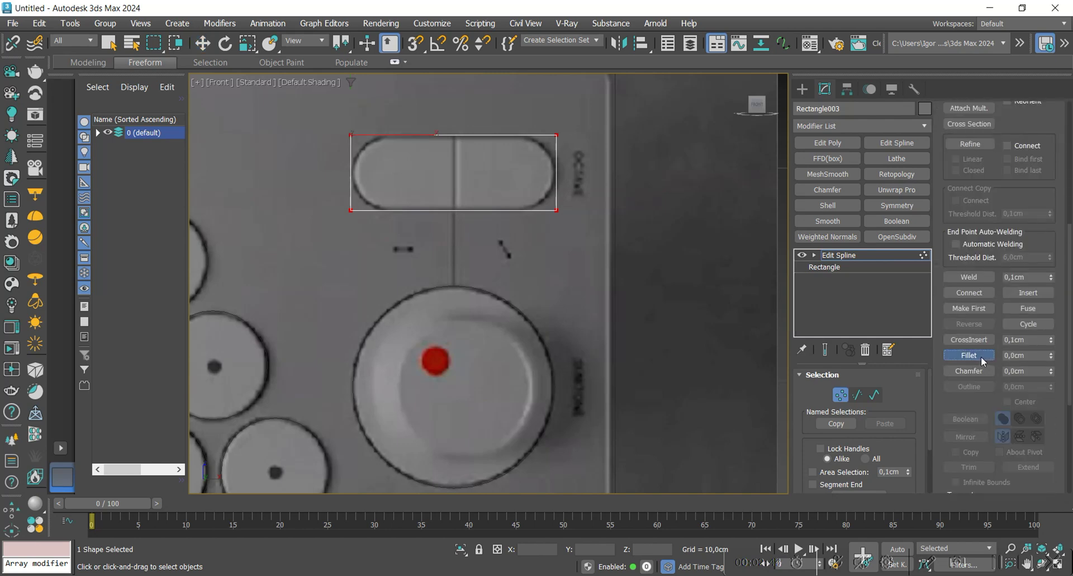
{"action": "left_click_drag", "start_coordinate": [555, 121], "coordinate": [543, 82]}
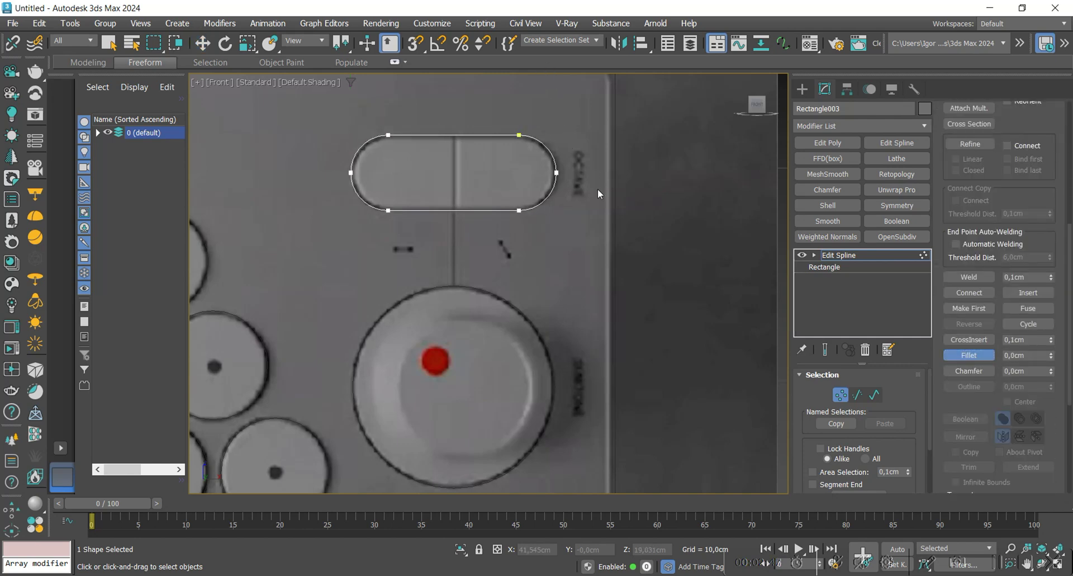
{"action": "left_click", "coordinate": [979, 279]}
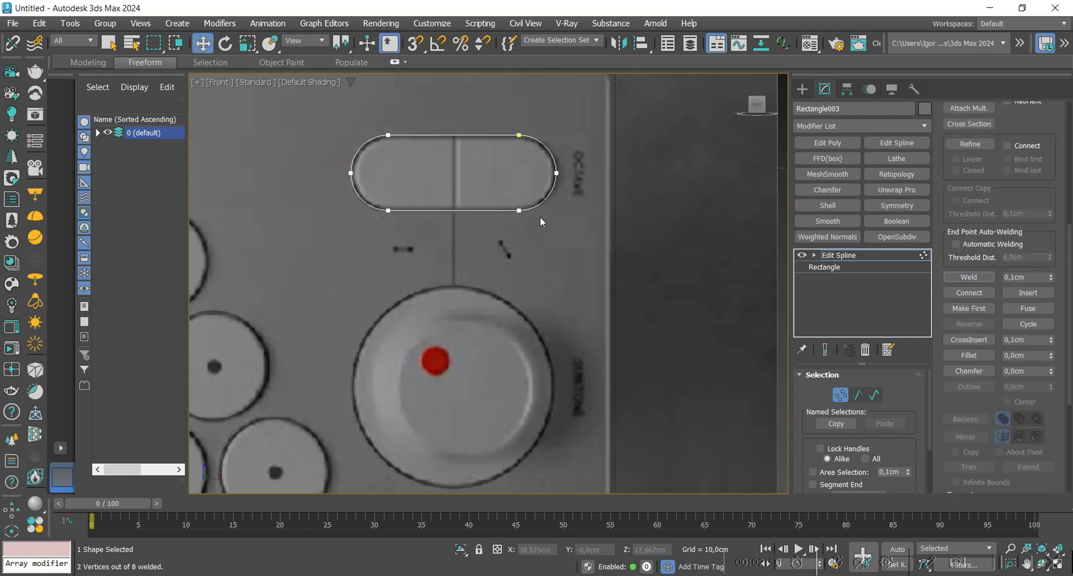
{"action": "middle_click_drag", "start_coordinate": [540, 216], "coordinate": [540, 228]}
{"action": "key", "text": "1"}
- Add Edit Spline to the device body's outer rectangle and convert its vertices to Corner
{"action": "scroll", "coordinate": [627, 240], "scroll_direction": "down", "scroll_amount": 5}
{"action": "scroll", "coordinate": [597, 269], "scroll_direction": "down", "scroll_amount": 5}
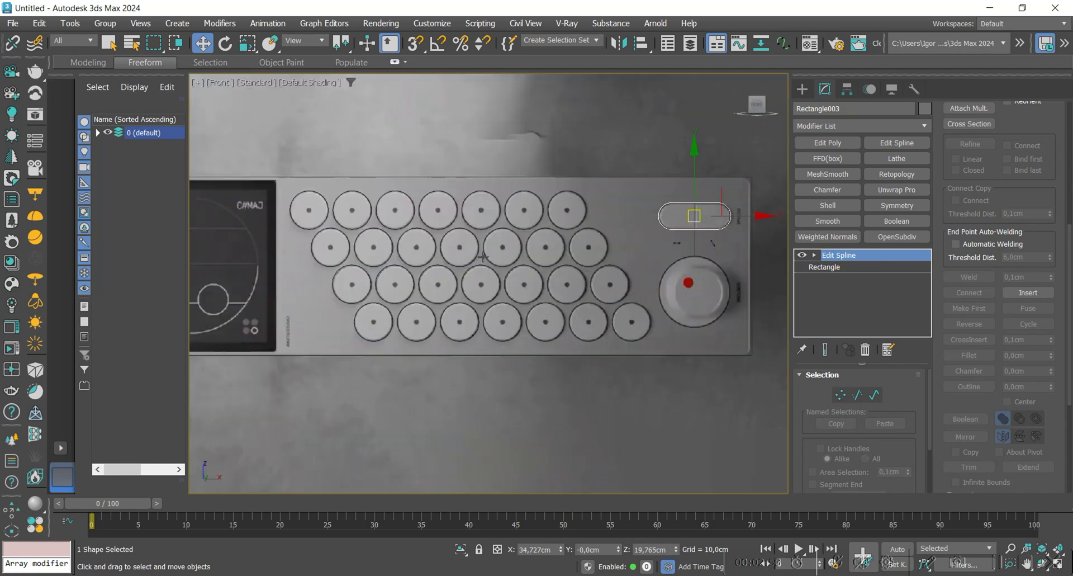
{"action": "middle_click_drag", "start_coordinate": [671, 292], "coordinate": [669, 292]}
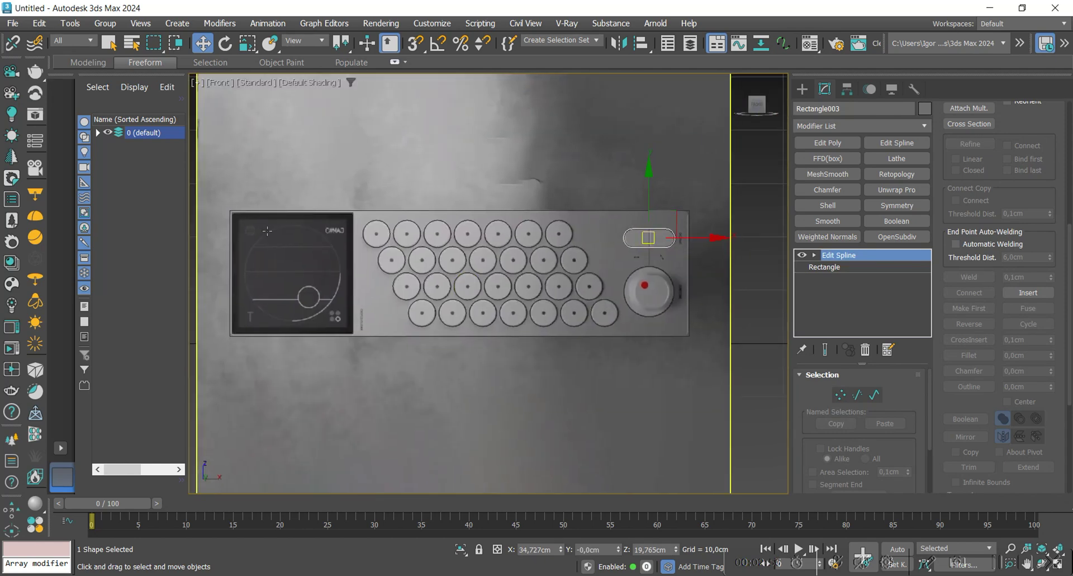
{"action": "scroll", "coordinate": [227, 220], "scroll_direction": "up", "scroll_amount": 3}
{"action": "left_click", "coordinate": [249, 195]}
{"action": "left_click", "coordinate": [248, 190]}
{"action": "scroll", "coordinate": [249, 194], "scroll_direction": "down", "scroll_amount": 1}
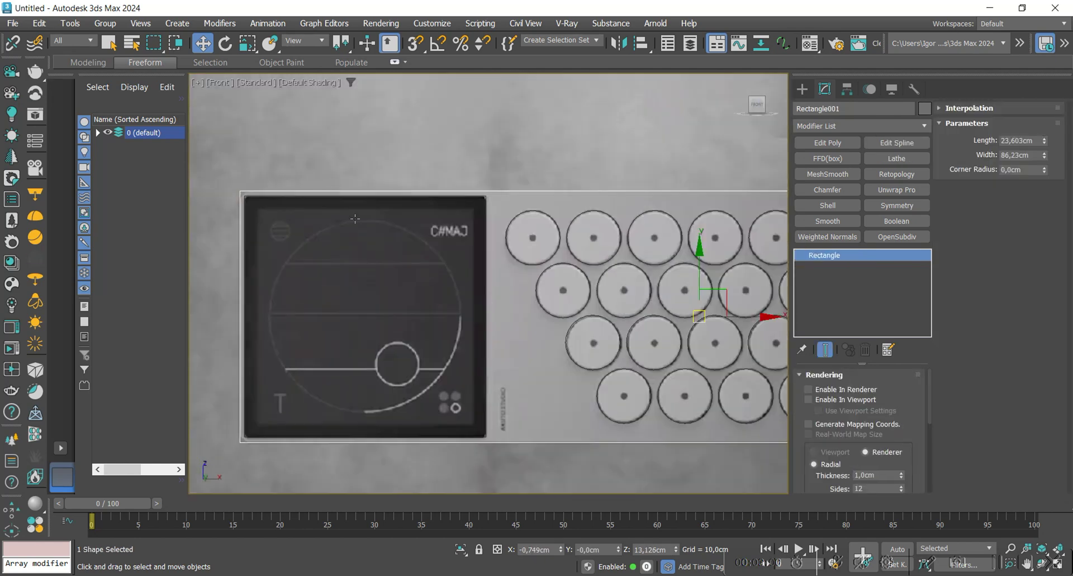
{"action": "left_click", "coordinate": [899, 144]}
{"action": "key", "text": "1"}
{"action": "middle_click_drag", "start_coordinate": [394, 217], "coordinate": [418, 197]}
{"action": "right_click", "coordinate": [339, 187]}
{"action": "left_click", "coordinate": [314, 109]}
{"action": "middle_click_drag", "start_coordinate": [313, 112], "coordinate": [320, 106]}
- Fillet the body outline's corners by about 0.35 cm to match the reference
{"action": "scroll", "coordinate": [1047, 392], "scroll_direction": "down", "scroll_amount": 3}
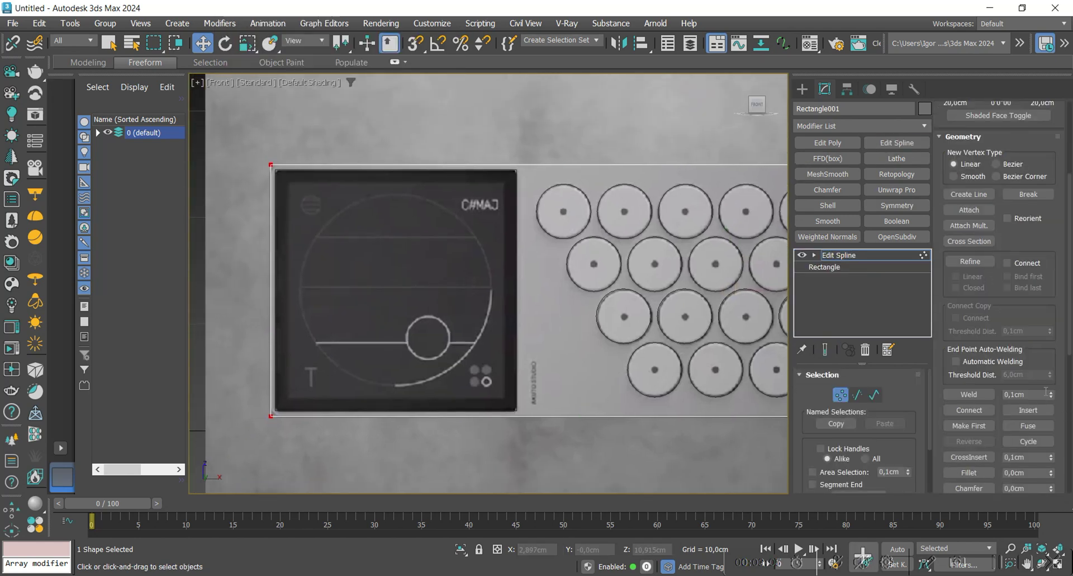
{"action": "left_click", "coordinate": [978, 473]}
{"action": "scroll", "coordinate": [298, 169], "scroll_direction": "up", "scroll_amount": 4}
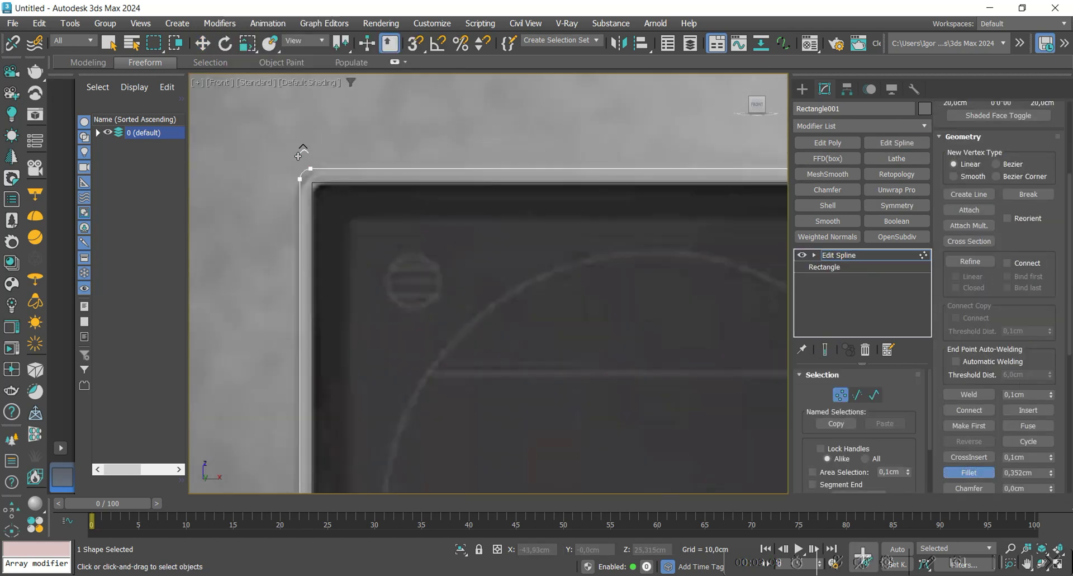
{"action": "key", "text": "w"}
{"action": "scroll", "coordinate": [321, 184], "scroll_direction": "down", "scroll_amount": 4}
{"action": "key", "text": "1"}
- Add Edit Spline to the display rectangle and convert its vertices to Corner
{"action": "left_click", "coordinate": [324, 183]}
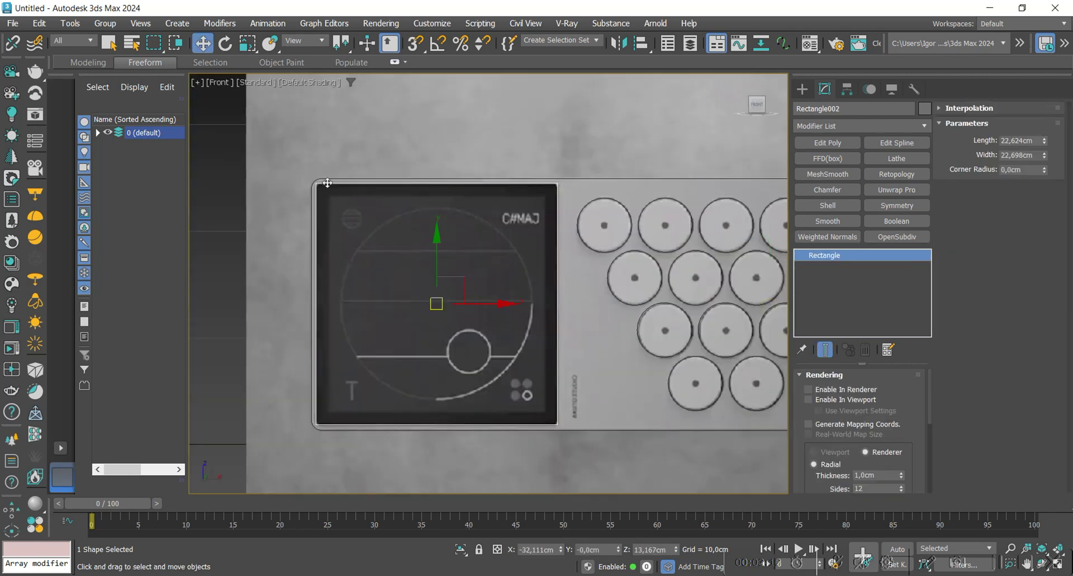
{"action": "left_click", "coordinate": [889, 144]}
{"action": "right_click", "coordinate": [447, 196]}
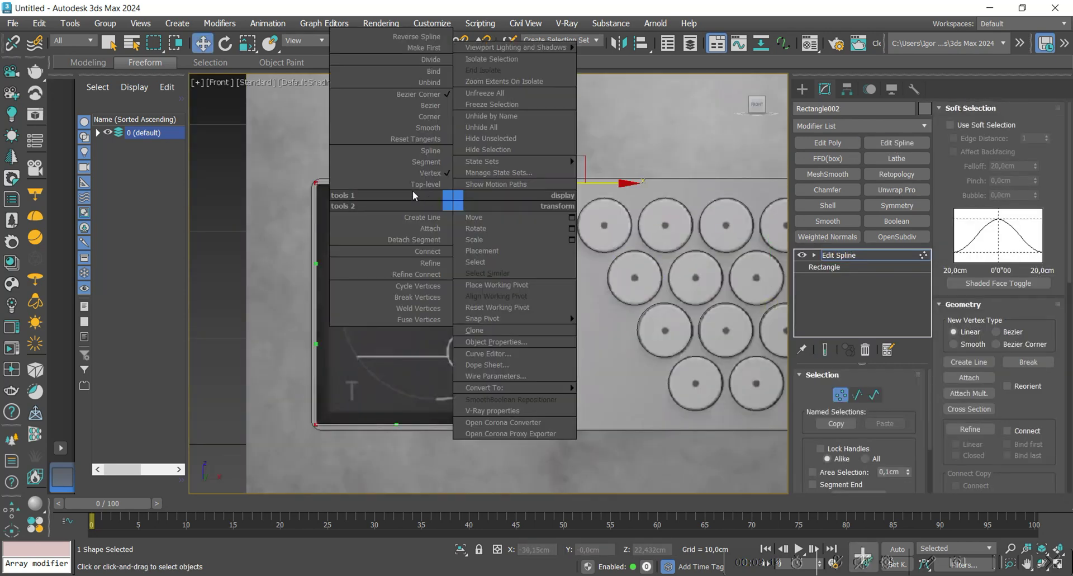
{"action": "left_click", "coordinate": [391, 125]}
{"action": "scroll", "coordinate": [332, 198], "scroll_direction": "up", "scroll_amount": 2}
{"action": "scroll", "coordinate": [332, 198], "scroll_direction": "up", "scroll_amount": 2}
- Fillet the display outline's corners by about 0.3 cm
{"action": "scroll", "coordinate": [990, 390], "scroll_direction": "down", "scroll_amount": 5}
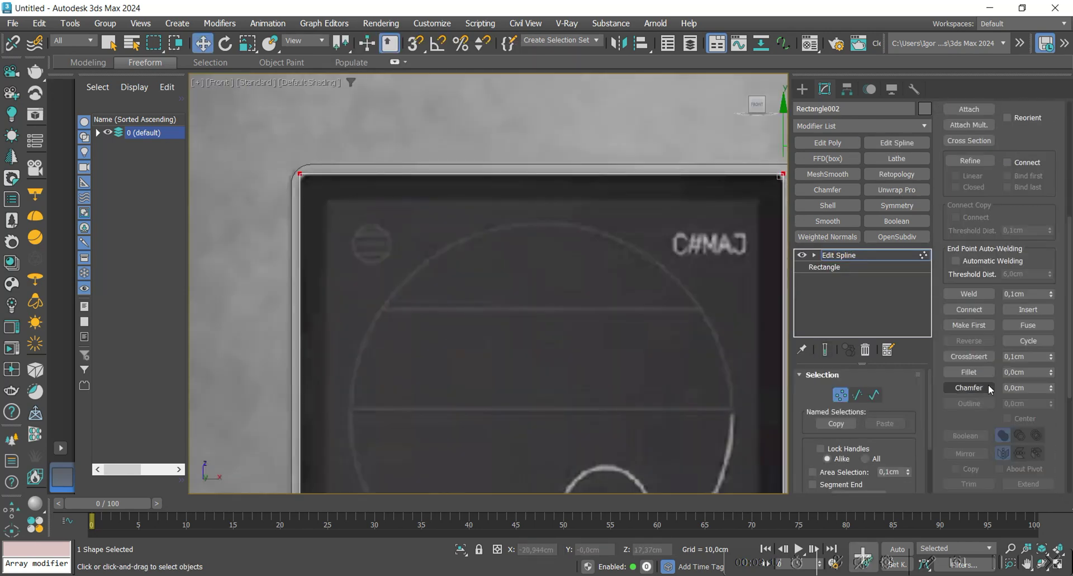
{"action": "left_click", "coordinate": [969, 372]}
{"action": "scroll", "coordinate": [309, 172], "scroll_direction": "up", "scroll_amount": 2}
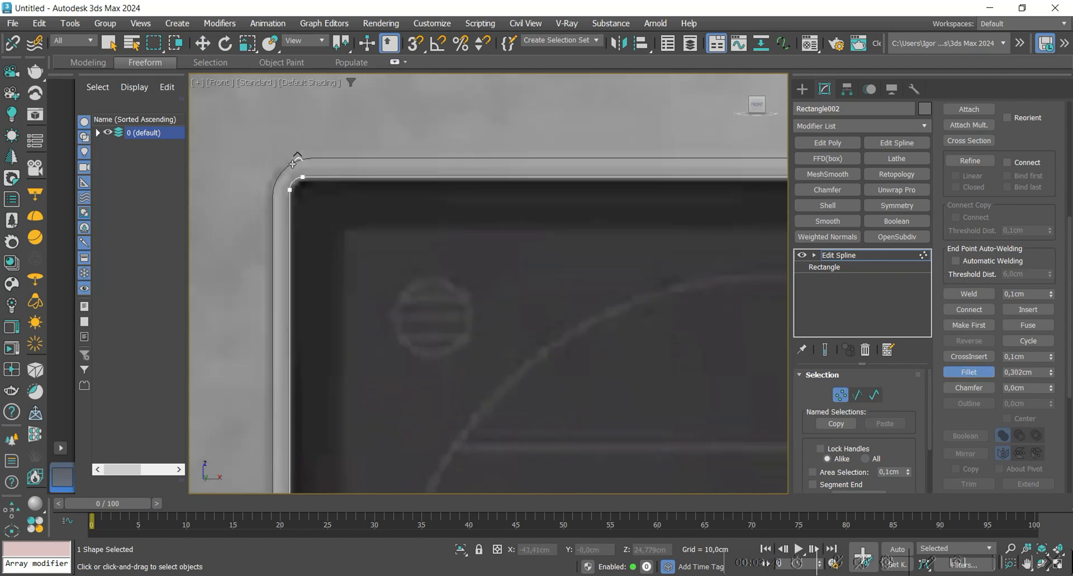
{"action": "key", "text": "w"}
{"action": "scroll", "coordinate": [307, 181], "scroll_direction": "down", "scroll_amount": 6}
{"action": "key", "text": "1"}
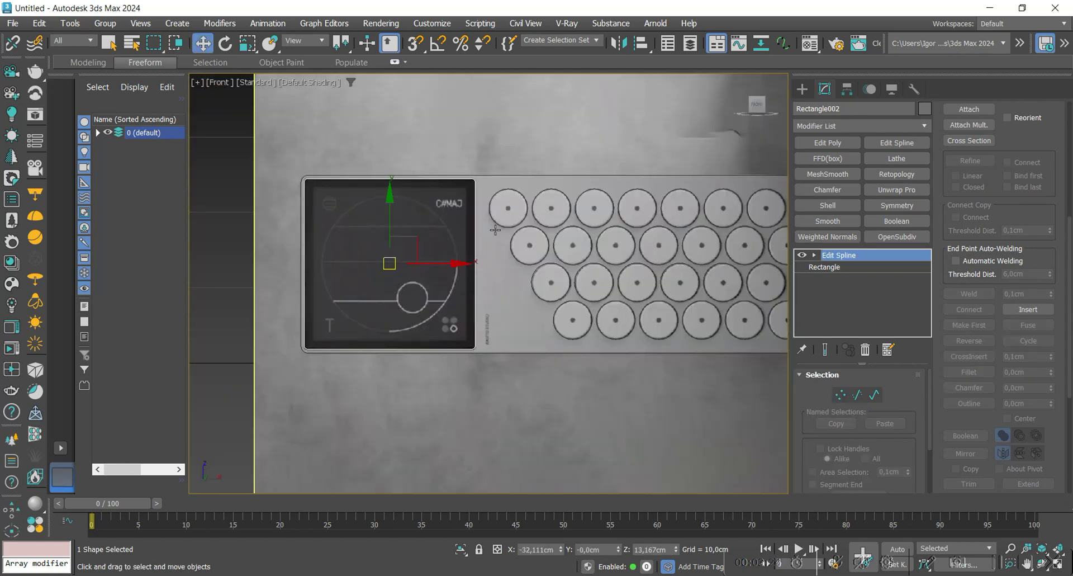
- Attach all the circles and remaining outlines to the display spline in one Attach Multiple operation
{"action": "middle_click_drag", "start_coordinate": [496, 229], "coordinate": [422, 231]}
{"action": "middle_click_drag", "start_coordinate": [578, 249], "coordinate": [487, 256]}
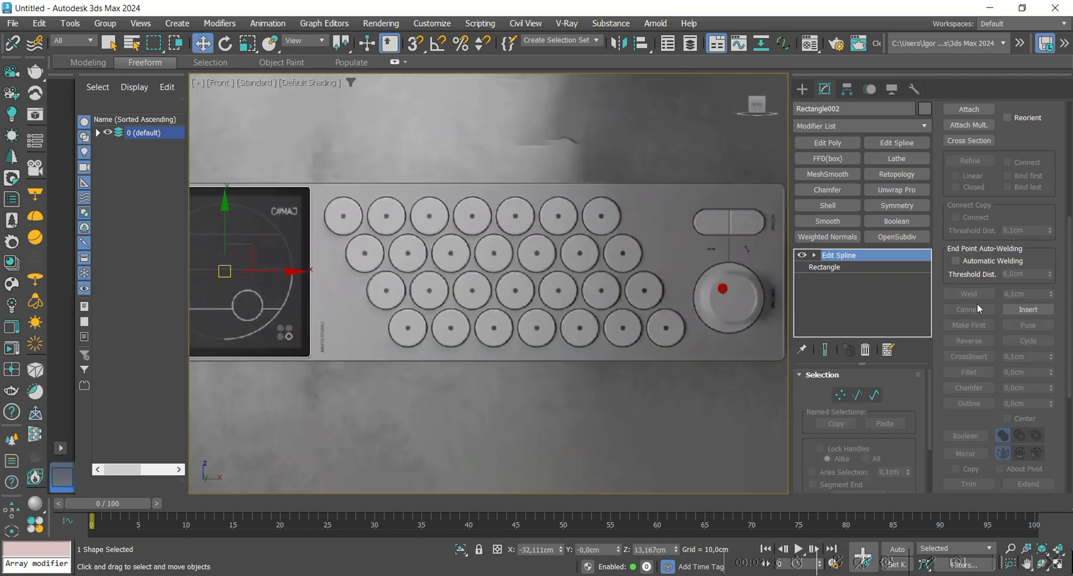
{"action": "scroll", "coordinate": [977, 303], "scroll_direction": "up", "scroll_amount": 3}
{"action": "left_click", "coordinate": [969, 242]}
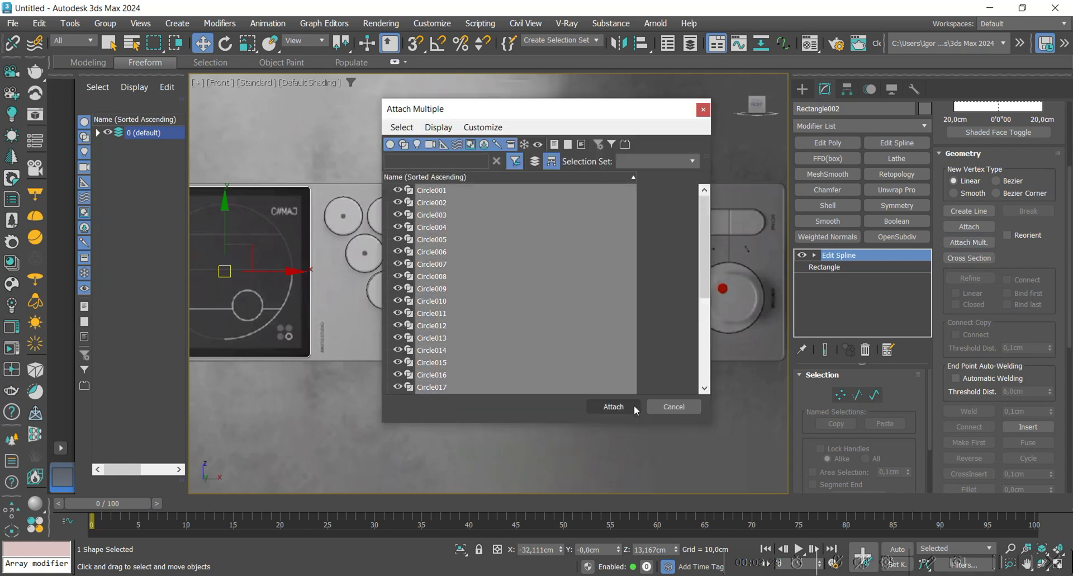
{"action": "left_click", "coordinate": [634, 406]}
- Convert the combined spline to an Editable Poly to make a flat faceplate with openings
{"action": "key", "text": "F3"}
{"action": "middle_click_drag", "start_coordinate": [683, 349], "coordinate": [668, 357]}
{"action": "key", "text": "F3"}
{"action": "right_click", "coordinate": [603, 286]}
{"action": "scroll", "coordinate": [415, 295], "scroll_direction": "down", "scroll_amount": 3}
{"action": "middle_click_drag", "start_coordinate": [414, 295], "coordinate": [399, 275]}
{"action": "right_click", "coordinate": [440, 262]}
{"action": "mouse_move", "coordinate": [492, 447]}
{"action": "left_click", "coordinate": [615, 472]}
{"action": "left_click", "coordinate": [443, 297]}
{"action": "left_click", "coordinate": [607, 230]}
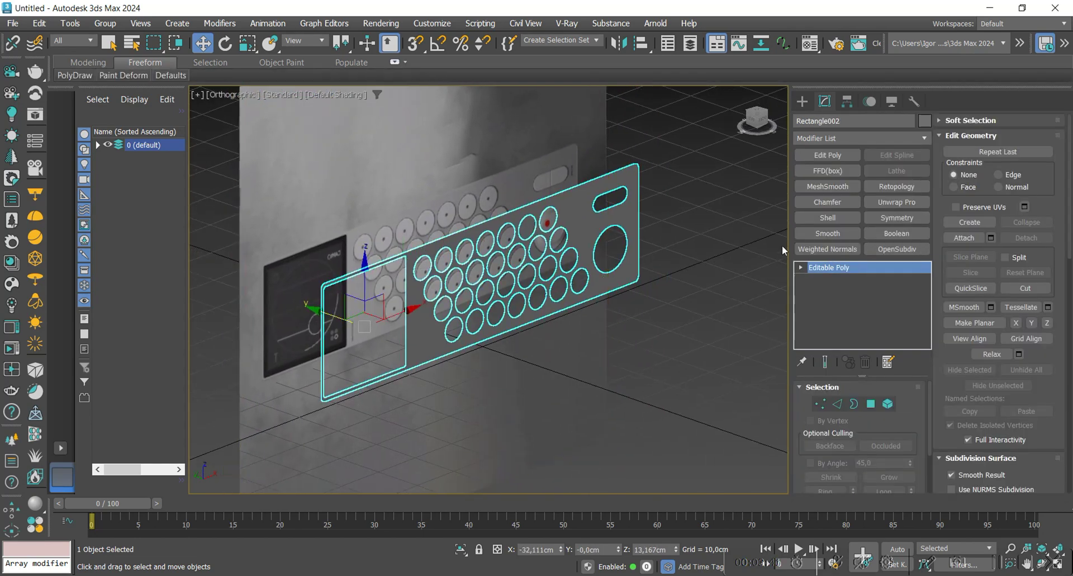
- Add a Shell modifier to the faceplate with an outer amount of 5 cm and show edged faces
{"action": "left_click", "coordinate": [830, 224]}
{"action": "middle_click_drag", "start_coordinate": [604, 277], "coordinate": [499, 277], "text": "alt"}
{"action": "key", "text": "F4"}
{"action": "scroll", "coordinate": [520, 252], "scroll_direction": "up", "scroll_amount": 4}
{"action": "scroll", "coordinate": [520, 252], "scroll_direction": "down", "scroll_amount": 4}
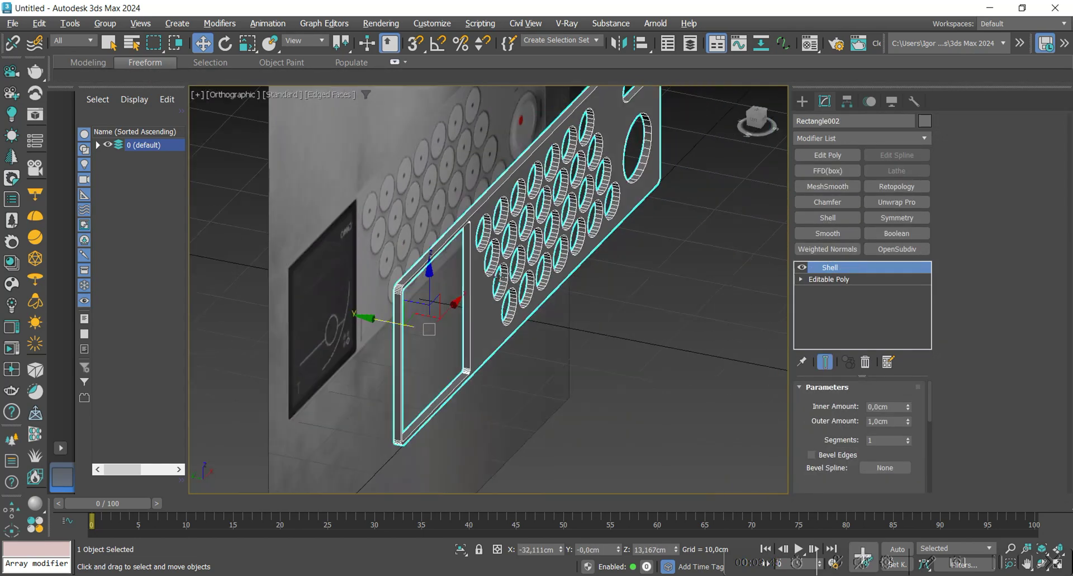
{"action": "type", "text": "5"}
{"action": "key", "text": "Return"}
{"action": "mouse_move", "coordinate": [581, 290]}
{"action": "middle_mouse_down", "text": "alt"}
{"action": "mouse_move", "coordinate": [590, 295]}
{"action": "mouse_move", "coordinate": [531, 281]}
{"action": "mouse_move", "coordinate": [576, 284]}
{"action": "middle_mouse_up", "text": "alt"}
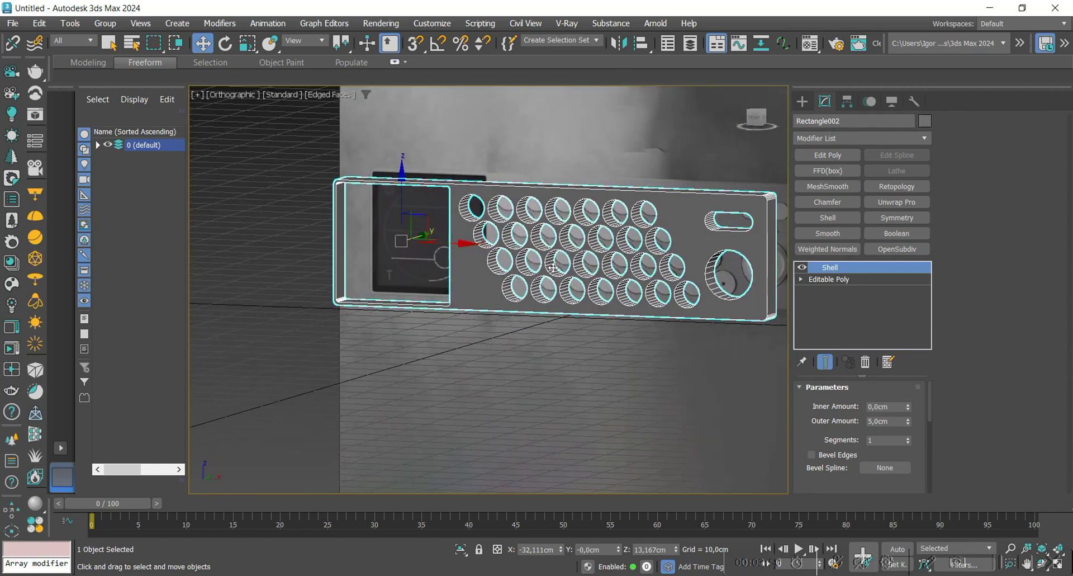
- Clone the shelled faceplate in place from the Front view
{"action": "key", "text": "f"}
{"action": "right_click", "coordinate": [662, 275]}
{"action": "left_click", "coordinate": [680, 356]}
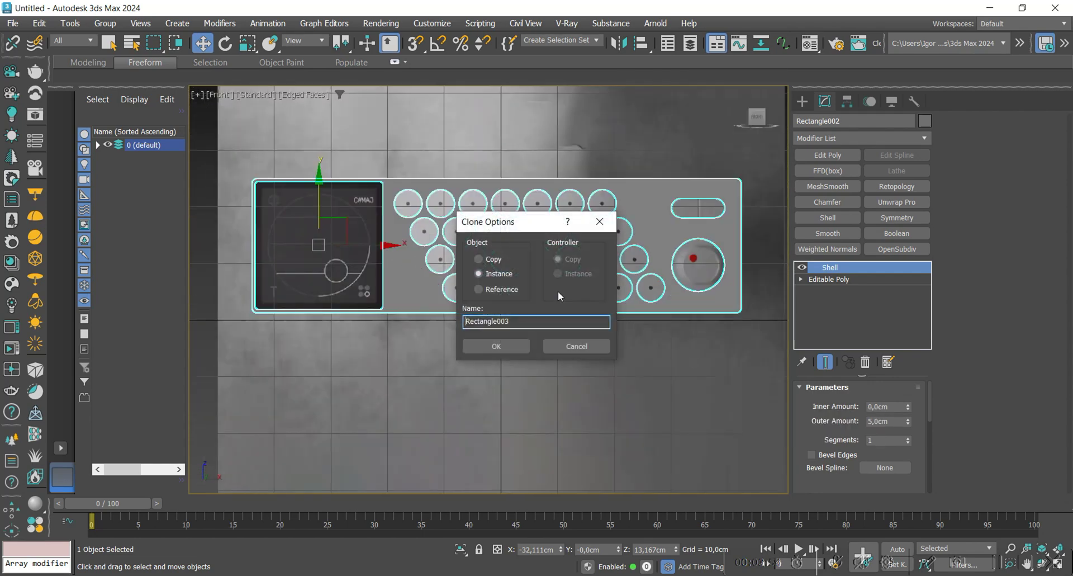
{"action": "left_click", "coordinate": [496, 346]}
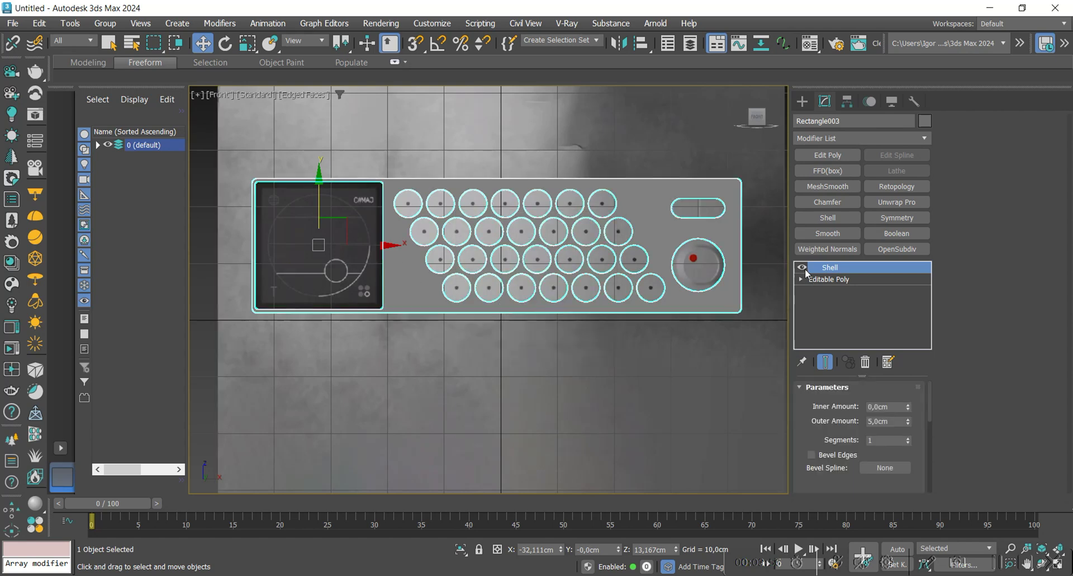
- Turn off the clone's Shell and create a shape from the borders of its display, key, button and knob openings
{"action": "left_click", "coordinate": [802, 268]}
{"action": "left_click", "coordinate": [829, 279]}
{"action": "key", "text": "3"}
{"action": "key", "text": "F3"}
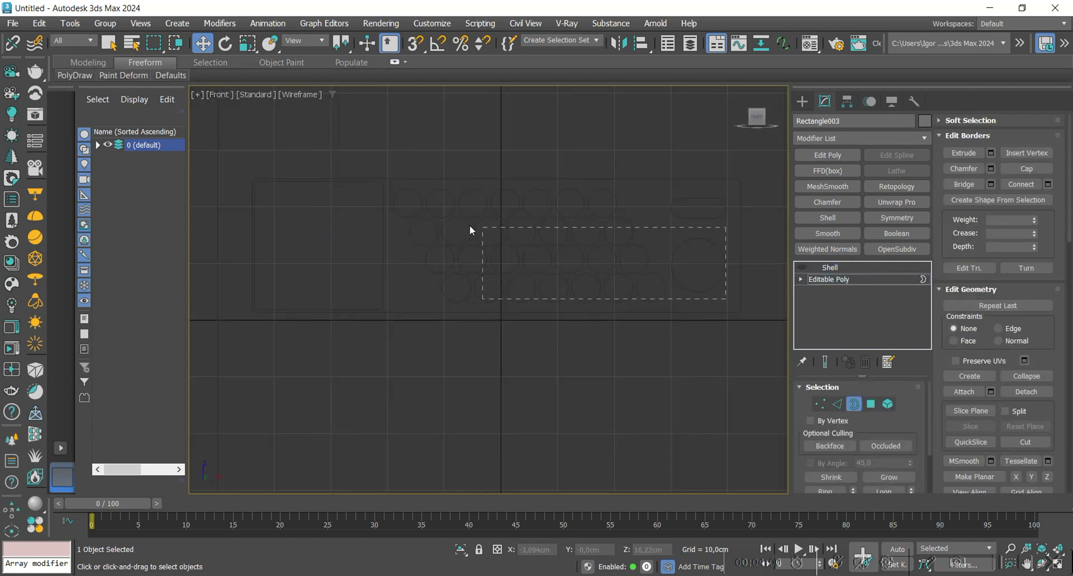
{"action": "left_click_drag", "start_coordinate": [343, 195], "coordinate": [344, 195]}
{"action": "key", "text": "F3"}
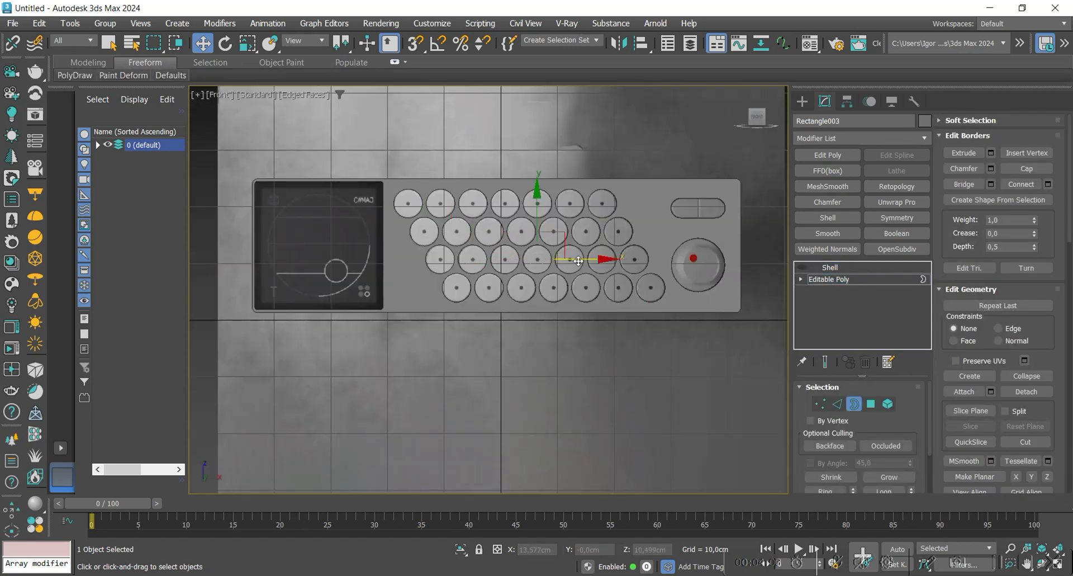
{"action": "right_click", "coordinate": [644, 213]}
{"action": "left_click", "coordinate": [609, 296]}
{"action": "left_click", "coordinate": [561, 294]}
{"action": "left_click", "coordinate": [508, 314]}
{"action": "left_click", "coordinate": [824, 279]}
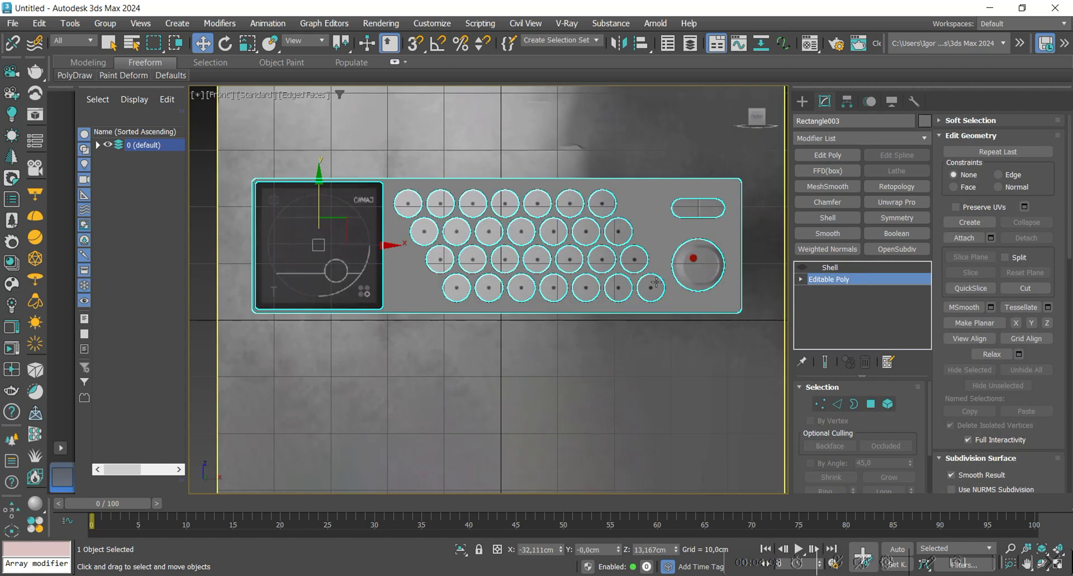
- Select the new shape made from the openings and convert it to an Editable Poly
{"action": "left_click", "coordinate": [762, 275]}
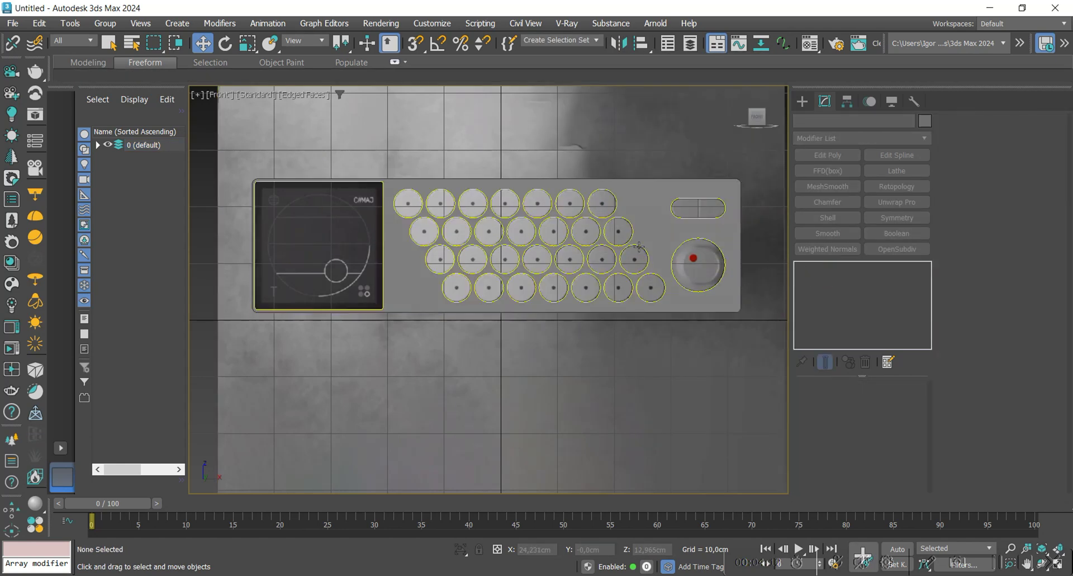
{"action": "left_click", "coordinate": [649, 257]}
{"action": "key", "text": "F3"}
{"action": "middle_click_drag", "start_coordinate": [642, 265], "coordinate": [435, 339], "text": "alt"}
{"action": "scroll", "coordinate": [436, 339], "scroll_direction": "up", "scroll_amount": 2}
{"action": "left_click_drag", "start_coordinate": [382, 324], "coordinate": [395, 325]}
{"action": "key", "text": "ctrl+z"}
{"action": "key", "text": "F3"}
{"action": "middle_click_drag", "start_coordinate": [517, 318], "coordinate": [490, 263], "text": "alt"}
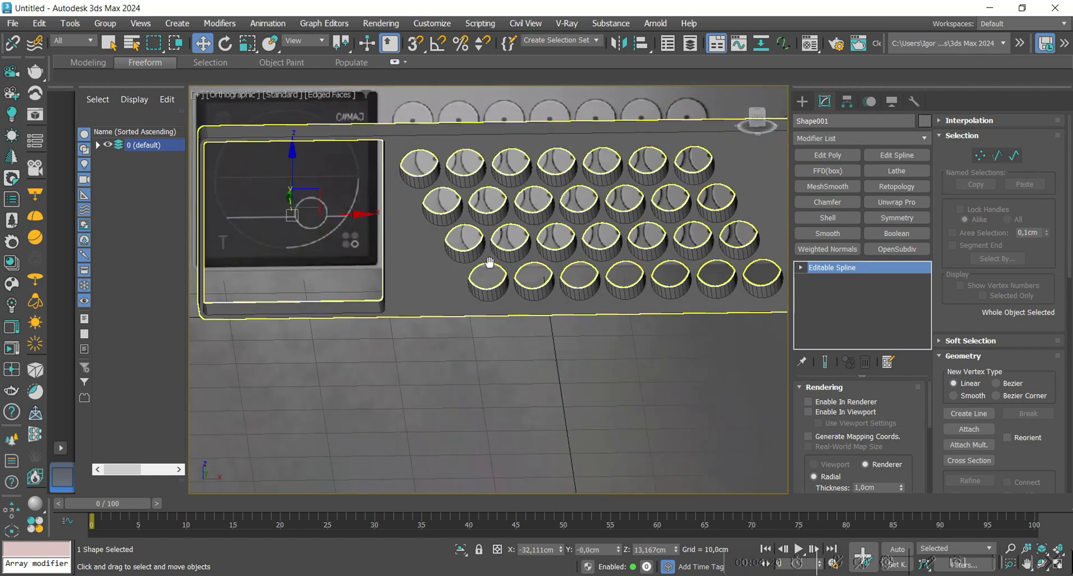
{"action": "key", "text": "alt+e"}
- Change the inserts' object color to a light gray custom color
{"action": "scroll", "coordinate": [503, 252], "scroll_direction": "down", "scroll_amount": 4}
{"action": "left_click", "coordinate": [925, 121]}
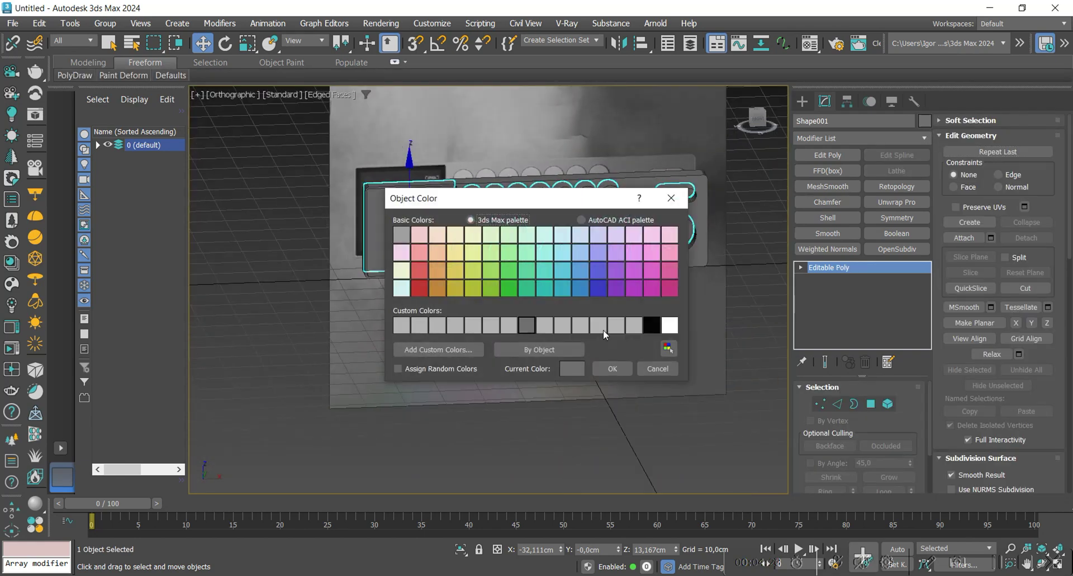
{"action": "left_click", "coordinate": [580, 325]}
{"action": "left_click", "coordinate": [616, 366]}
- Add a Shell modifier to the light gray inserts with an outer amount of 5 cm
{"action": "middle_click_drag", "start_coordinate": [600, 292], "coordinate": [799, 237], "text": "alt"}
{"action": "left_click", "coordinate": [828, 218]}
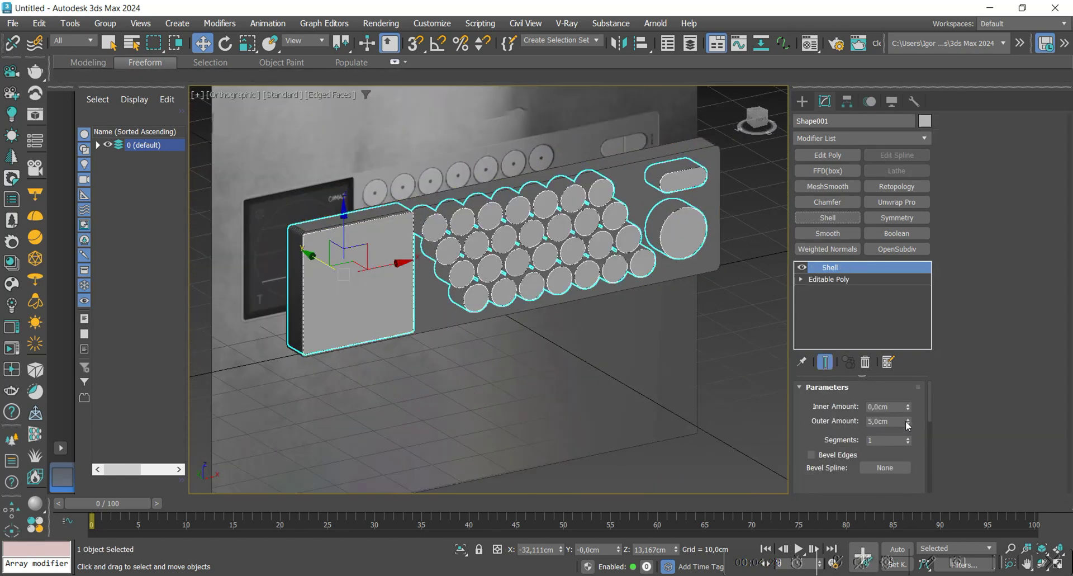
{"action": "middle_click_drag", "start_coordinate": [751, 337], "coordinate": [744, 343]}
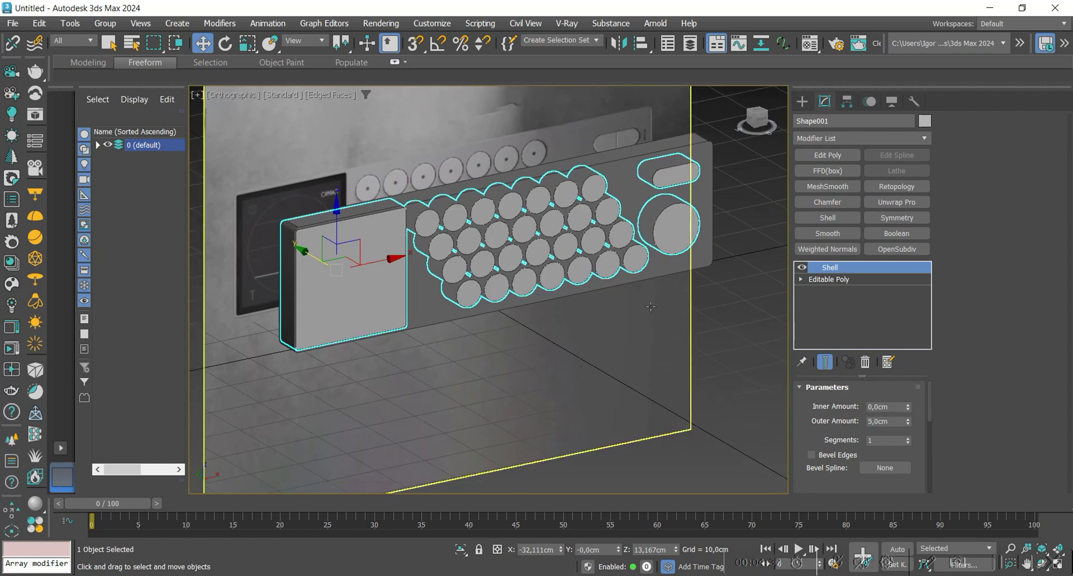
- Convert the light gray inserts to an Editable Poly and move their back vertices forward to about -2.56 cm in Y
{"action": "key", "text": "alt+c"}
{"action": "scroll", "coordinate": [560, 270], "scroll_direction": "up", "scroll_amount": 1}
{"action": "middle_click_drag", "start_coordinate": [560, 270], "coordinate": [568, 306]}
{"action": "key", "text": "t"}
{"action": "key", "text": "F3"}
{"action": "key", "text": "1"}
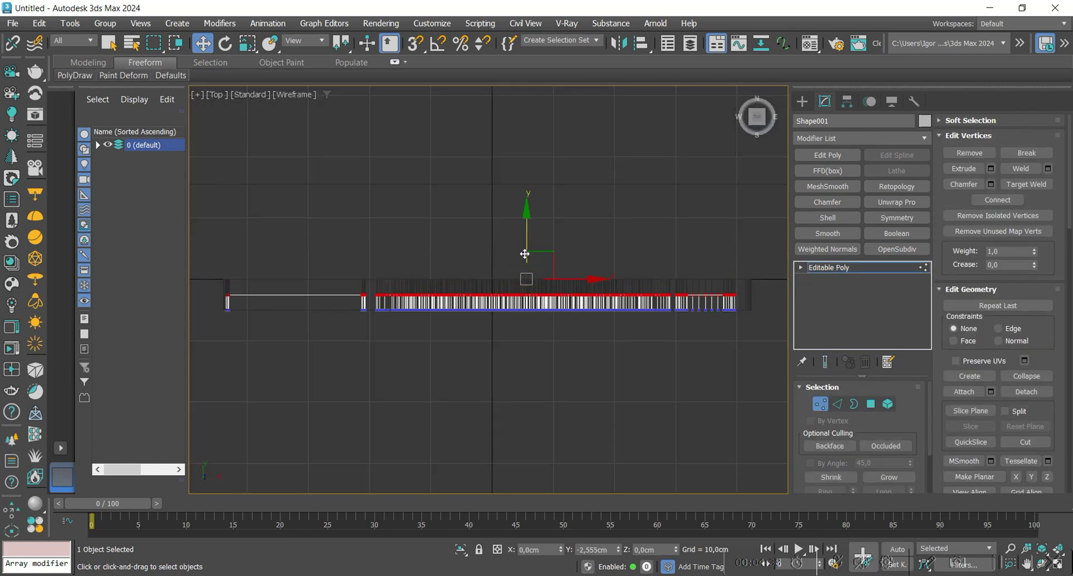
{"action": "key", "text": "1"}
{"action": "key", "text": "F3"}
{"action": "scroll", "coordinate": [530, 269], "scroll_direction": "down", "scroll_amount": 2}
{"action": "middle_click_drag", "start_coordinate": [530, 268], "coordinate": [567, 240], "text": "alt"}
{"action": "key", "text": "F4"}
{"action": "scroll", "coordinate": [568, 241], "scroll_direction": "up", "scroll_amount": 2}
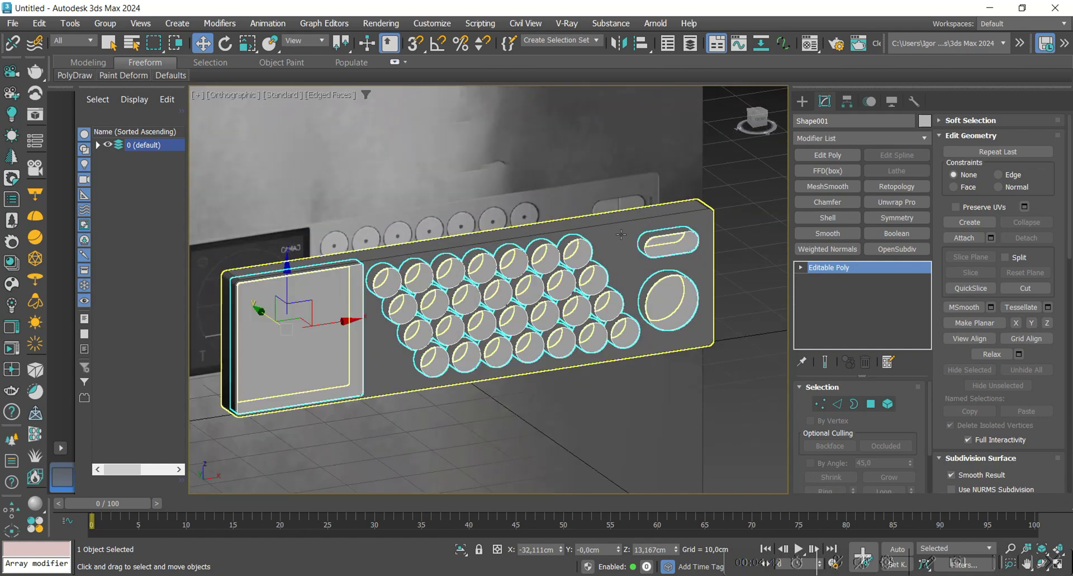
- Convert the dark body to an Editable Poly and move its back vertices forward to about -2.27 cm in Y
{"action": "left_click", "coordinate": [621, 234]}
{"action": "mouse_move", "coordinate": [648, 263]}
{"action": "middle_mouse_down", "text": "alt"}
{"action": "mouse_move", "coordinate": [640, 240]}
{"action": "mouse_move", "coordinate": [550, 279]}
{"action": "mouse_move", "coordinate": [565, 263]}
{"action": "mouse_move", "coordinate": [619, 247]}
{"action": "mouse_move", "coordinate": [558, 277]}
{"action": "middle_mouse_up", "text": "alt"}
{"action": "key", "text": "F3"}
{"action": "key", "text": "F3"}
{"action": "key", "text": "t"}
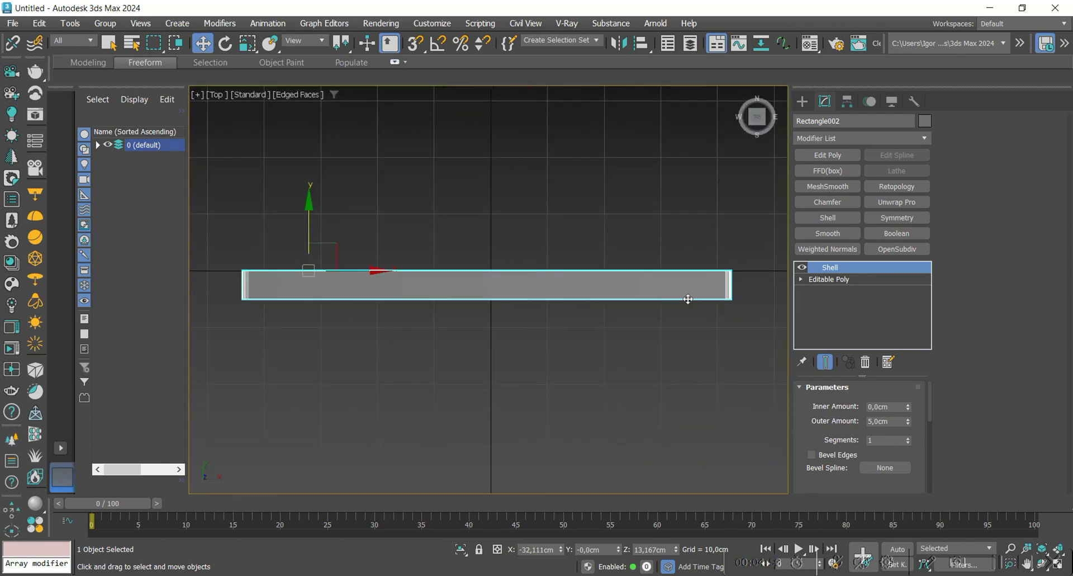
{"action": "key", "text": "alt+e"}
{"action": "key", "text": "1"}
{"action": "key", "text": "F3"}
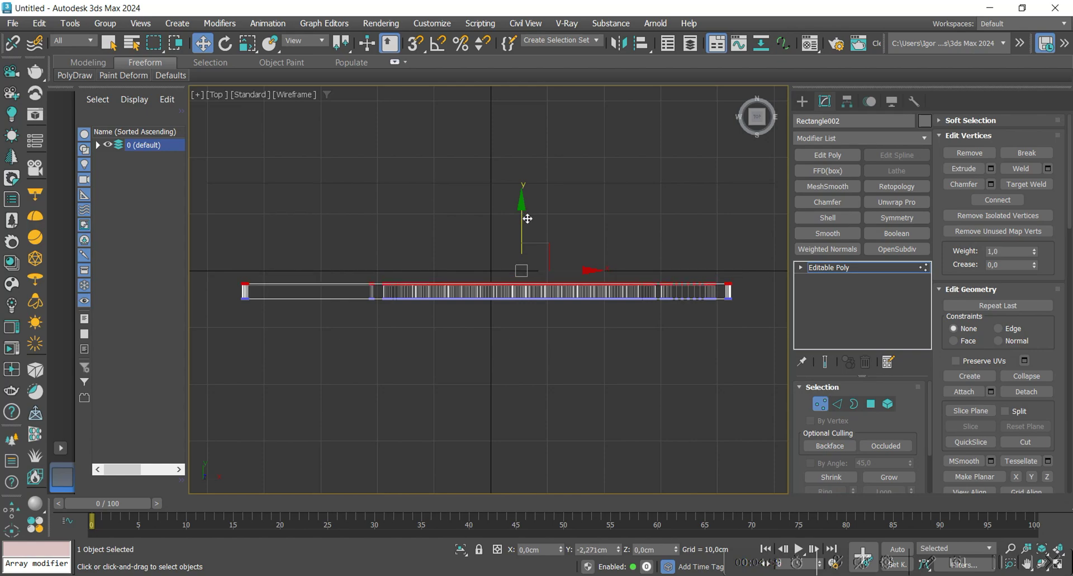
{"action": "key", "text": "F3"}
{"action": "key", "text": "1"}
{"action": "key", "text": "F4"}
{"action": "middle_click_drag", "start_coordinate": [548, 330], "coordinate": [561, 232], "text": "alt"}
{"action": "mouse_move", "coordinate": [499, 268]}
{"action": "middle_mouse_down", "text": "alt"}
{"action": "mouse_move", "coordinate": [606, 291]}
{"action": "mouse_move", "coordinate": [551, 278]}
{"action": "middle_mouse_up", "text": "alt"}
{"action": "scroll", "coordinate": [551, 278], "scroll_direction": "up", "scroll_amount": 3}
{"action": "key", "text": "F4"}
{"action": "middle_click_drag", "start_coordinate": [684, 329], "coordinate": [686, 312]}
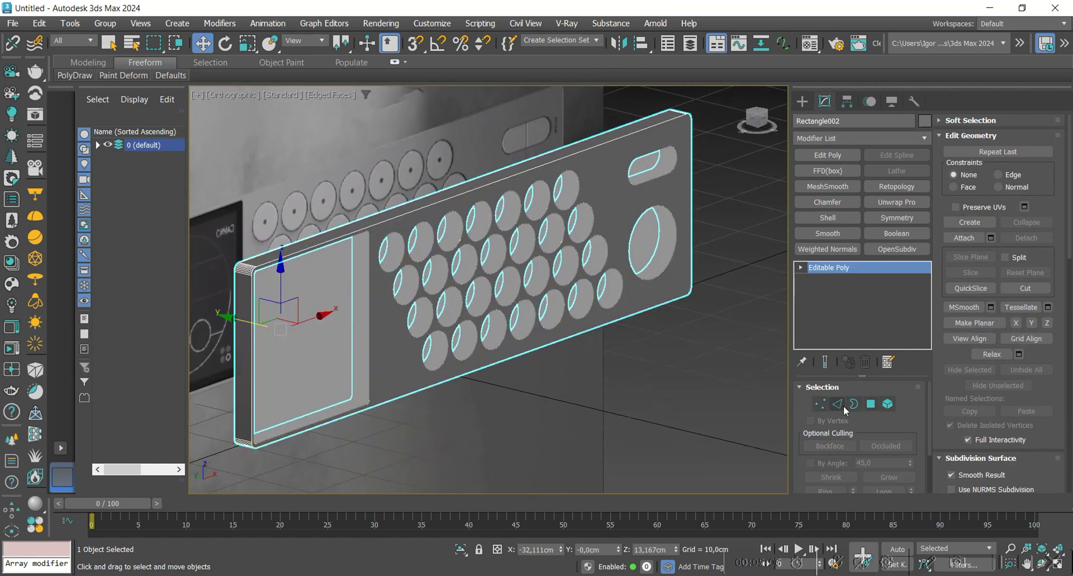
- Select the body's front polygon and convert the selection to its edges
{"action": "left_click", "coordinate": [838, 403]}
{"action": "scroll", "coordinate": [269, 260], "scroll_direction": "up", "scroll_amount": 5}
{"action": "left_click", "coordinate": [275, 252]}
{"action": "key", "text": "t"}
{"action": "key", "text": "f"}
{"action": "key", "text": "z"}
{"action": "middle_click_drag", "start_coordinate": [489, 313], "coordinate": [491, 269]}
{"action": "left_click", "coordinate": [870, 405]}
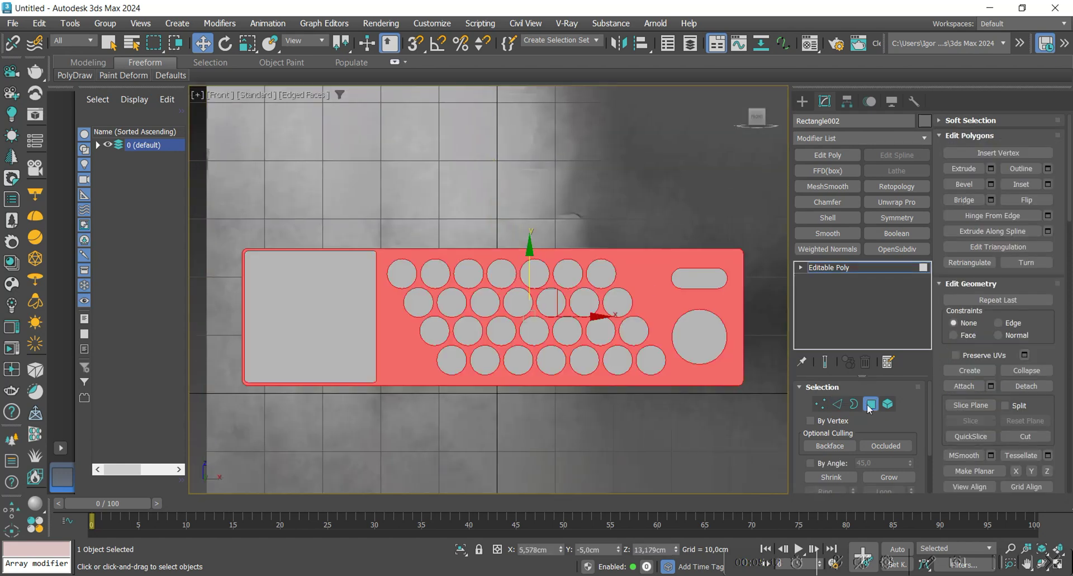
{"action": "left_click", "coordinate": [837, 404]}
- Deselect the edges of the key, button and knob openings on the body's front
{"action": "key", "text": "F3"}
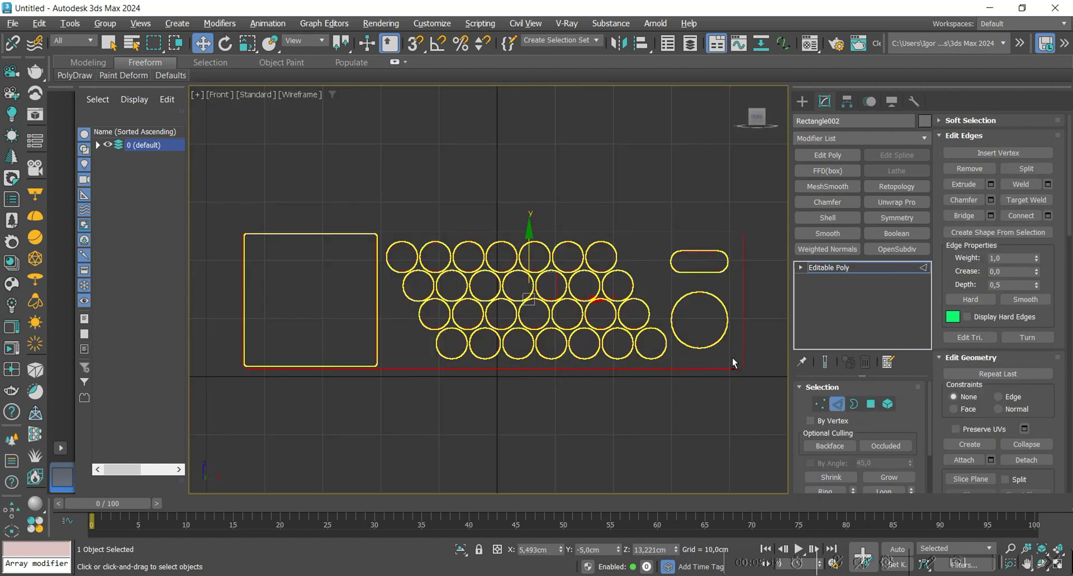
{"action": "left_click_drag", "start_coordinate": [326, 247], "coordinate": [346, 256]}
{"action": "left_click", "coordinate": [854, 404]}
{"action": "key", "text": "F3"}
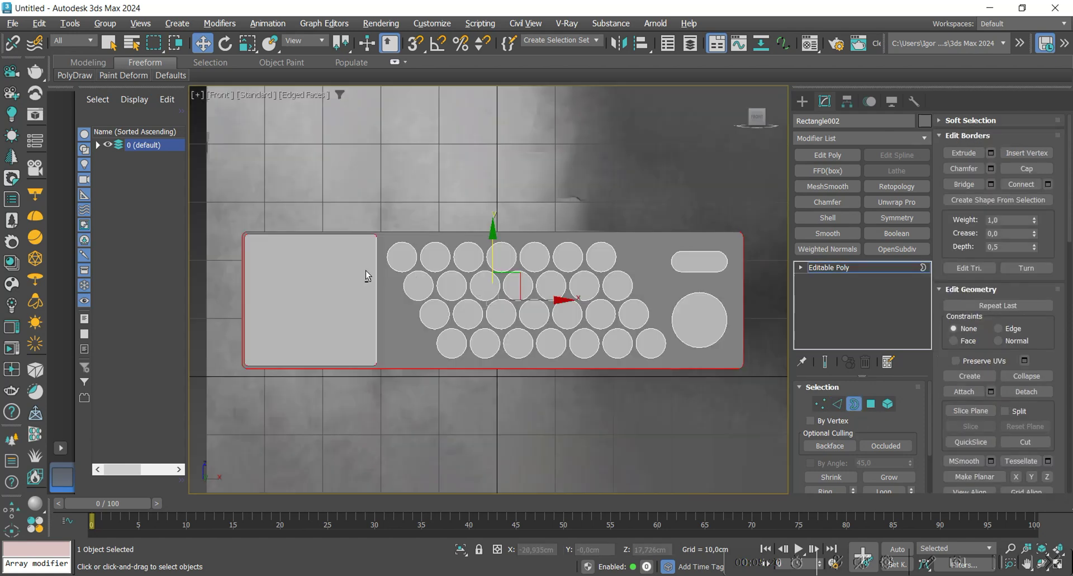
{"action": "scroll", "coordinate": [250, 240], "scroll_direction": "up", "scroll_amount": 5}
{"action": "scroll", "coordinate": [299, 236], "scroll_direction": "down", "scroll_amount": 1}
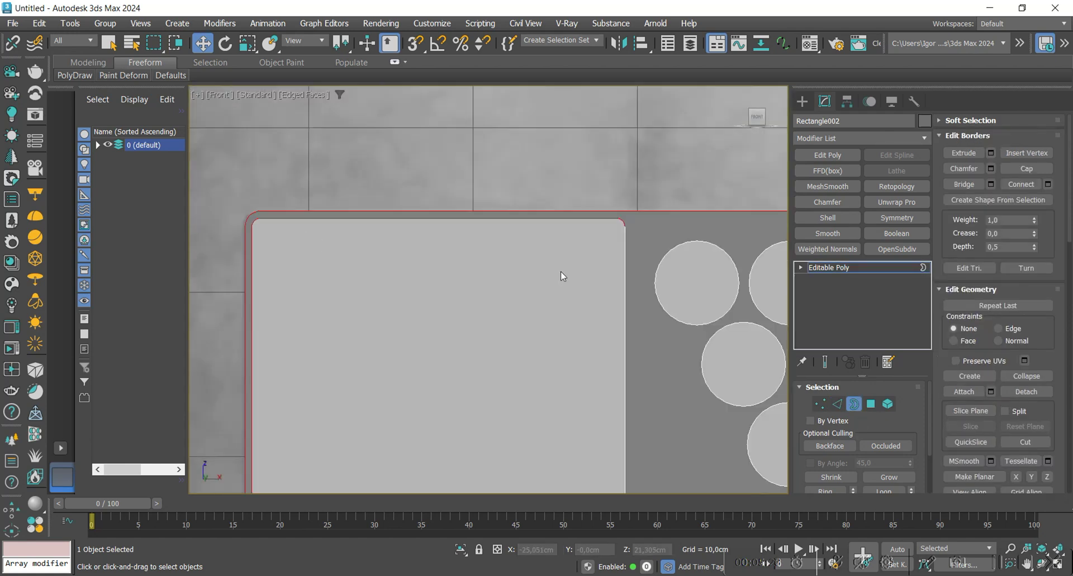
- Deselect the remaining edges of the display opening, keeping only the body's outer front outline selected
{"action": "left_click", "coordinate": [837, 403]}
{"action": "key", "text": "F3"}
{"action": "left_click_drag", "start_coordinate": [249, 218], "coordinate": [250, 218], "text": "alt"}
{"action": "scroll", "coordinate": [280, 296], "scroll_direction": "down", "scroll_amount": 2}
{"action": "middle_click_drag", "start_coordinate": [280, 296], "coordinate": [306, 171]}
{"action": "scroll", "coordinate": [341, 314], "scroll_direction": "up", "scroll_amount": 1}
{"action": "scroll", "coordinate": [542, 316], "scroll_direction": "up", "scroll_amount": 2}
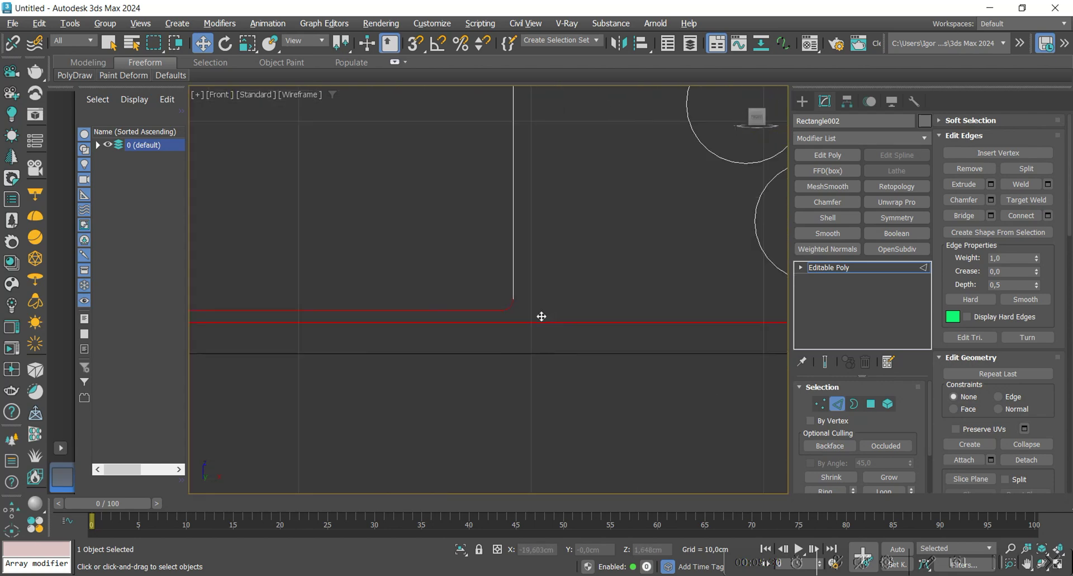
{"action": "scroll", "coordinate": [397, 314], "scroll_direction": "down", "scroll_amount": 2}
{"action": "left_click_drag", "start_coordinate": [470, 303], "coordinate": [469, 325]}
{"action": "scroll", "coordinate": [490, 292], "scroll_direction": "up", "scroll_amount": 3}
{"action": "key", "text": "F3"}
- Create a shape from the selected outer outline of the body and select the new shape
{"action": "scroll", "coordinate": [468, 325], "scroll_direction": "down", "scroll_amount": 3}
{"action": "middle_click_drag", "start_coordinate": [613, 271], "coordinate": [660, 300], "text": "alt"}
{"action": "scroll", "coordinate": [559, 291], "scroll_direction": "down", "scroll_amount": 2}
{"action": "scroll", "coordinate": [358, 291], "scroll_direction": "up", "scroll_amount": 3}
{"action": "middle_click_drag", "start_coordinate": [383, 312], "coordinate": [362, 295]}
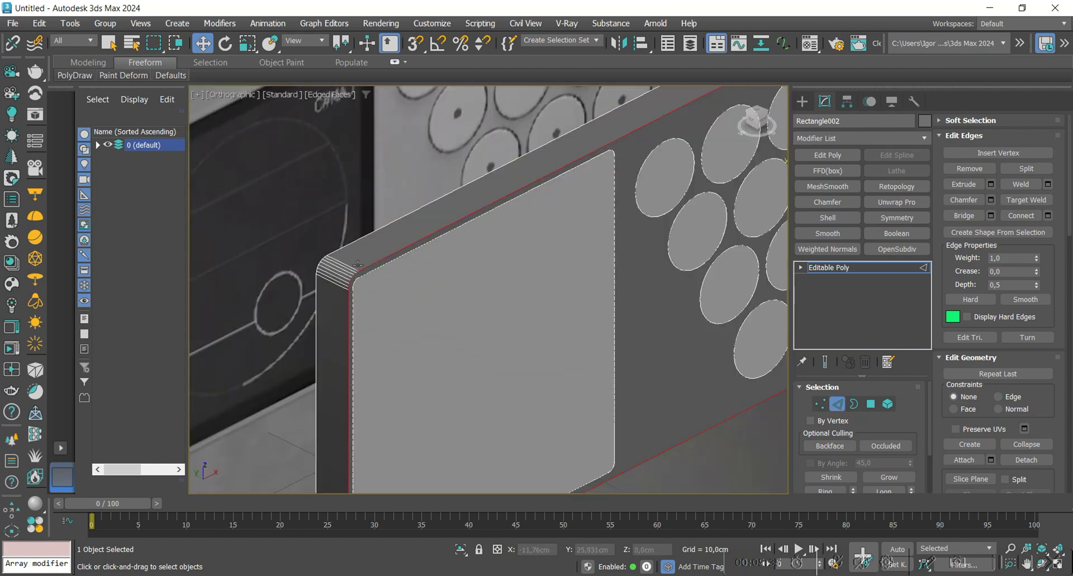
{"action": "right_click", "coordinate": [445, 257]}
{"action": "left_click", "coordinate": [392, 392]}
{"action": "left_click", "coordinate": [508, 314]}
{"action": "left_click", "coordinate": [841, 269]}
{"action": "left_click", "coordinate": [575, 161]}
- Isolate the new outline shape and delete its stray open splines
{"action": "scroll", "coordinate": [551, 198], "scroll_direction": "down", "scroll_amount": 4}
{"action": "key", "text": "alt+q"}
{"action": "middle_click_drag", "start_coordinate": [625, 260], "coordinate": [534, 284], "text": "alt"}
{"action": "key", "text": "3"}
{"action": "scroll", "coordinate": [551, 223], "scroll_direction": "up", "scroll_amount": 4}
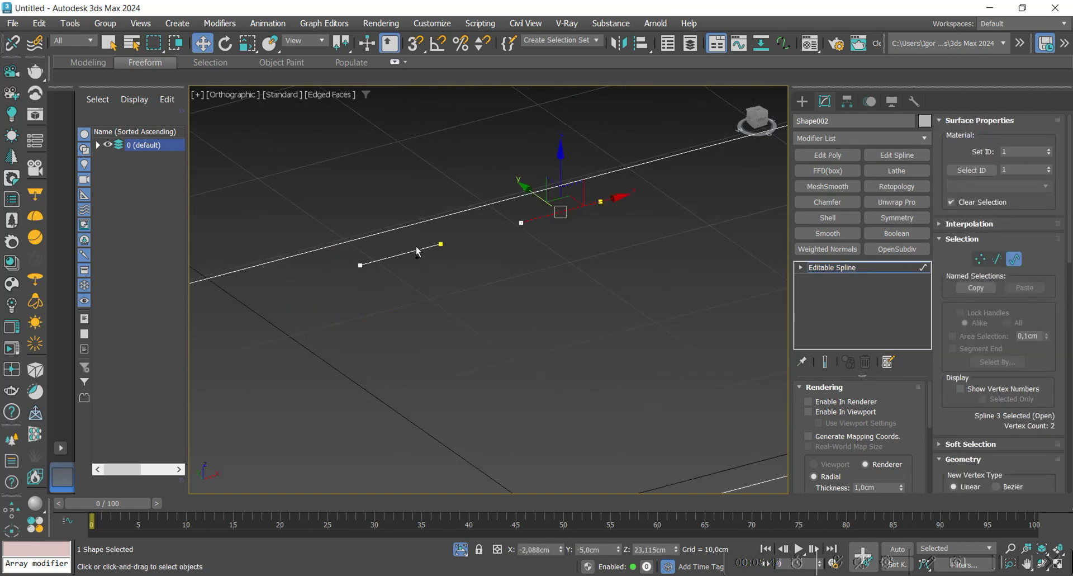
{"action": "scroll", "coordinate": [442, 246], "scroll_direction": "down", "scroll_amount": 3}
{"action": "key", "text": "3"}
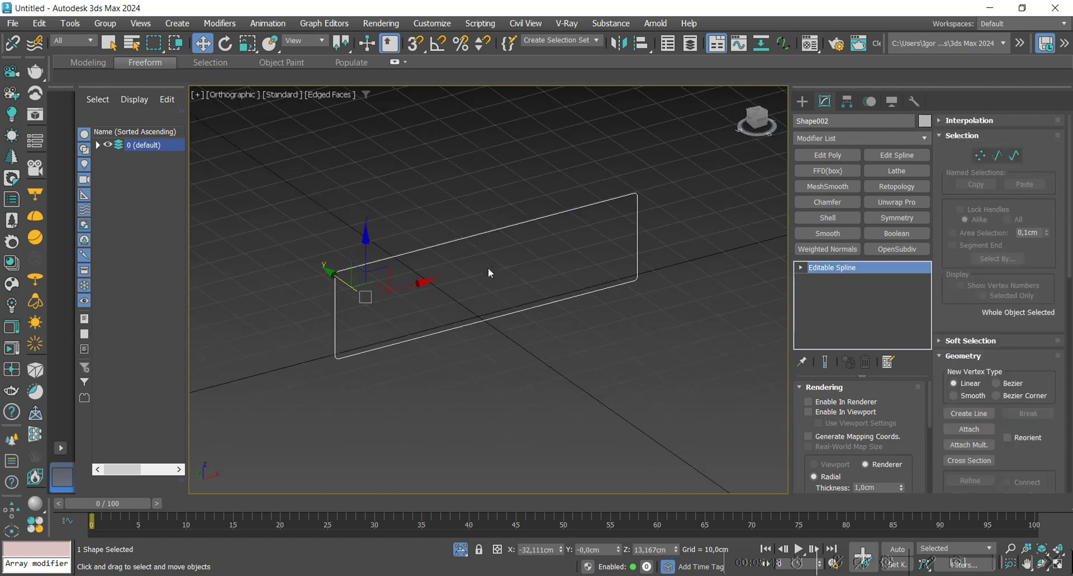
- End the isolation and convert the outline shape to an Editable Poly
{"action": "key", "text": "alt+q"}
{"action": "middle_click_drag", "start_coordinate": [434, 309], "coordinate": [482, 350], "text": "alt"}
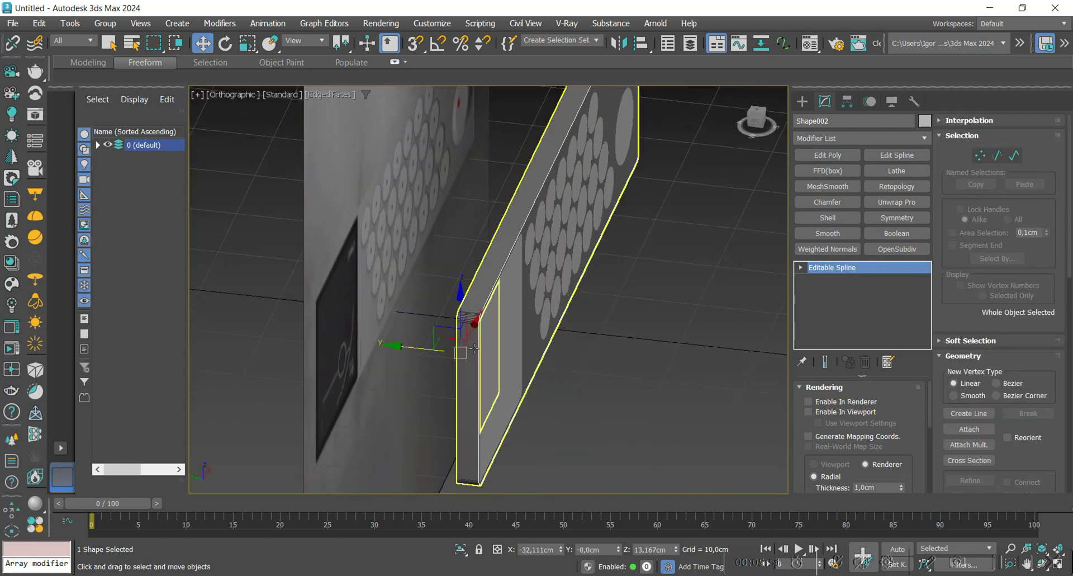
{"action": "key", "text": "ctrl+e"}
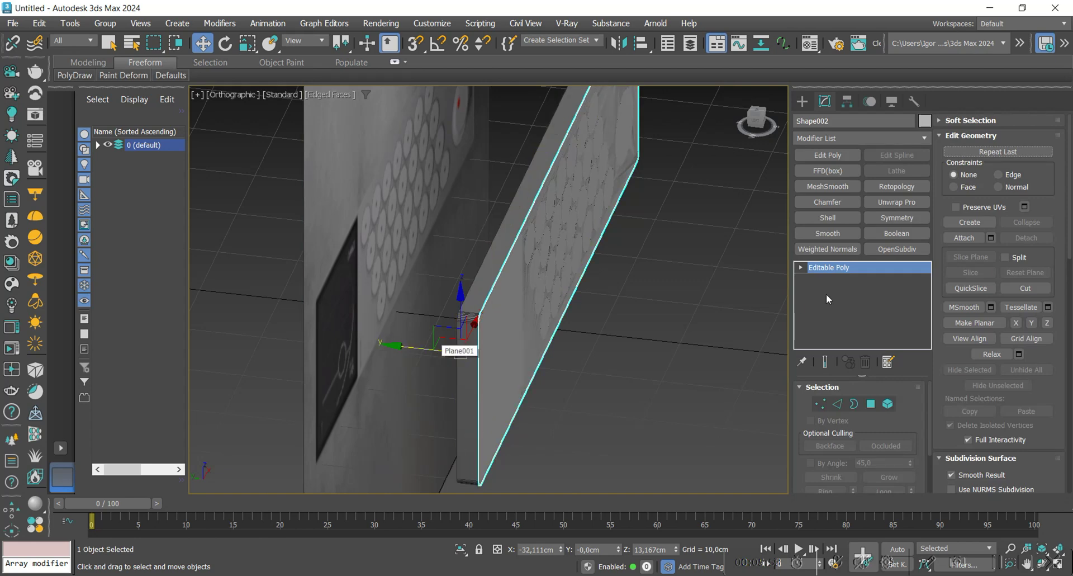
- Add a Shell modifier to the outline shape with an outer amount of 0 cm and an inner amount of 2 cm
{"action": "left_click", "coordinate": [834, 218]}
{"action": "type", "text": "0"}
{"action": "key", "text": "Return"}
{"action": "double_click", "coordinate": [887, 407]}
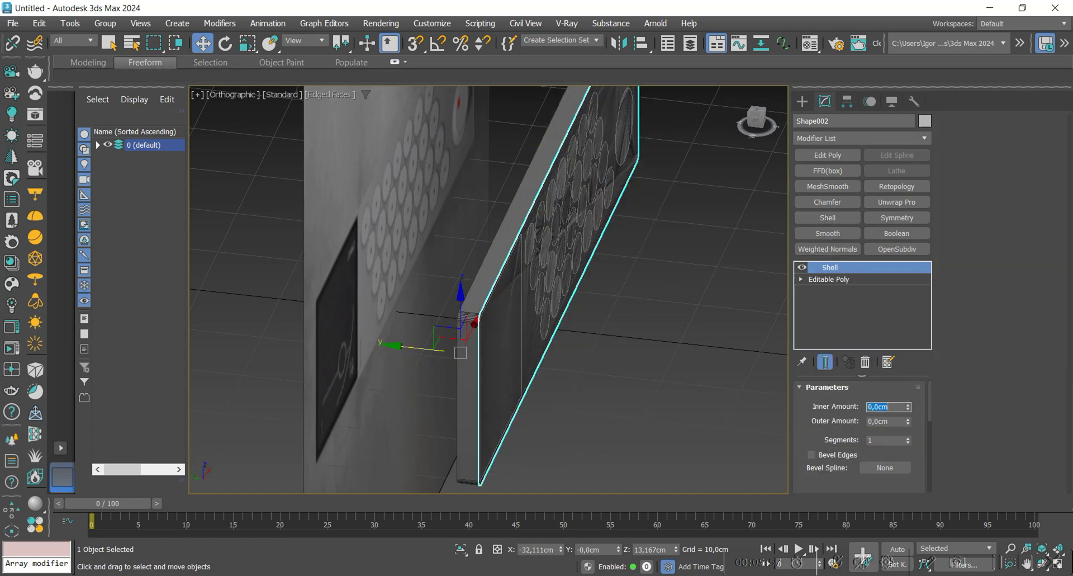
{"action": "type", "text": "2"}
{"action": "key", "text": "Return"}
- Move the shelled plate flush against the back of the body using vertex snapping
{"action": "scroll", "coordinate": [449, 341], "scroll_direction": "up", "scroll_amount": 3}
{"action": "left_click_drag", "start_coordinate": [430, 356], "coordinate": [522, 273]}
{"action": "scroll", "coordinate": [454, 316], "scroll_direction": "up", "scroll_amount": 5}
{"action": "scroll", "coordinate": [455, 327], "scroll_direction": "down", "scroll_amount": 3}
{"action": "key", "text": "s"}
{"action": "key", "text": "ctrl+z"}
{"action": "scroll", "coordinate": [414, 267], "scroll_direction": "up", "scroll_amount": 4}
{"action": "key", "text": "s"}
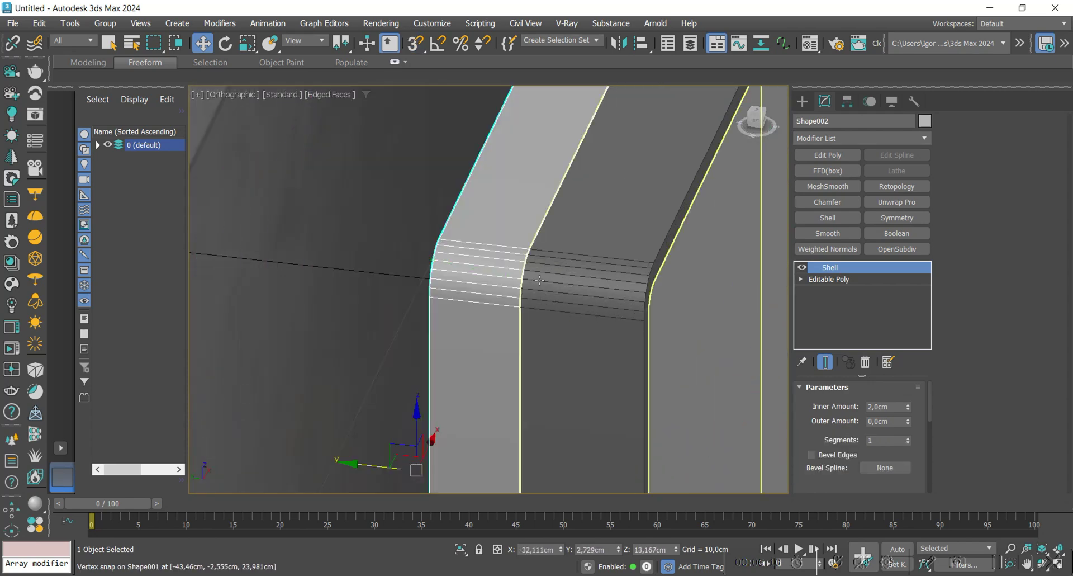
- Set the back plate's Shell inner amount to 1 cm and convert the plate to an Editable Poly
{"action": "scroll", "coordinate": [585, 286], "scroll_direction": "down", "scroll_amount": 6}
{"action": "middle_click_drag", "start_coordinate": [584, 286], "coordinate": [598, 296], "text": "alt"}
{"action": "scroll", "coordinate": [600, 330], "scroll_direction": "down", "scroll_amount": 2}
{"action": "middle_click_drag", "start_coordinate": [601, 332], "coordinate": [437, 352], "text": "alt"}
{"action": "scroll", "coordinate": [562, 347], "scroll_direction": "up", "scroll_amount": 5}
{"action": "scroll", "coordinate": [562, 347], "scroll_direction": "down", "scroll_amount": 2}
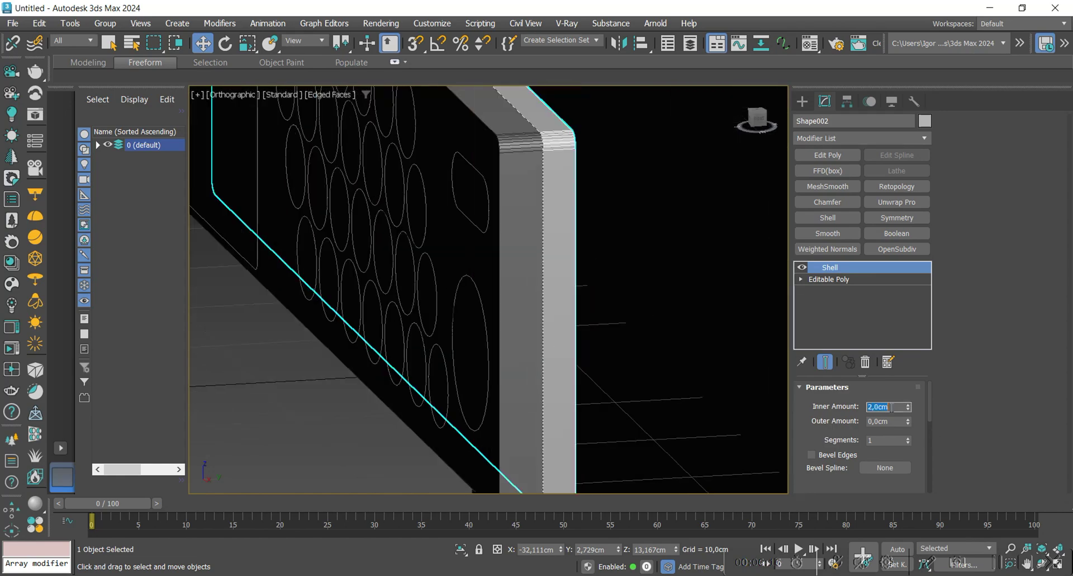
{"action": "type", "text": "1"}
{"action": "key", "text": "Return"}
{"action": "scroll", "coordinate": [582, 335], "scroll_direction": "down", "scroll_amount": 3}
{"action": "middle_click_drag", "start_coordinate": [582, 331], "coordinate": [584, 336], "text": "alt"}
{"action": "key", "text": "alt+e"}
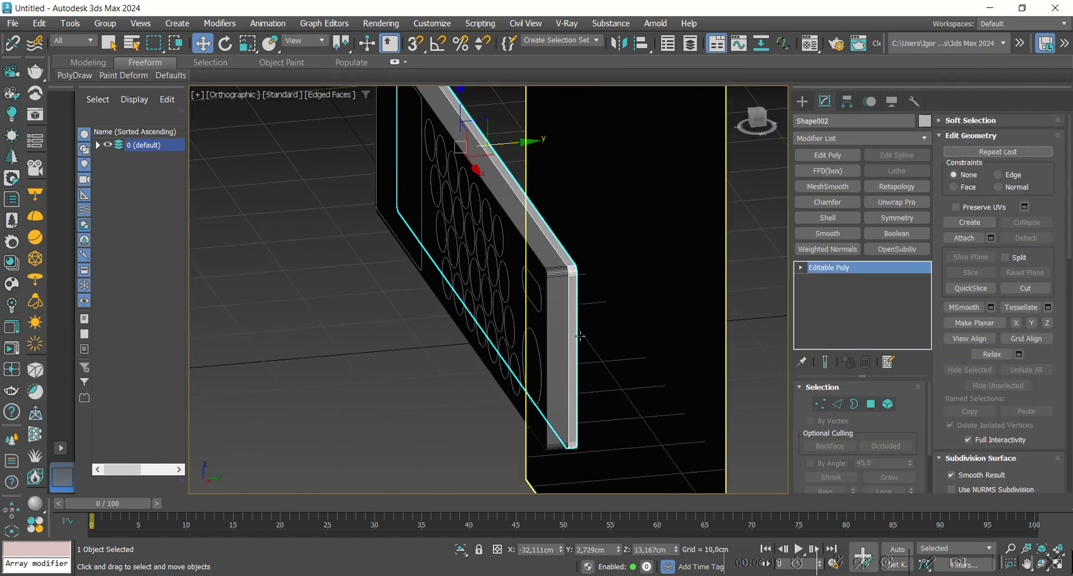
- Isolate the body and delete the polygon on its back side
{"action": "scroll", "coordinate": [580, 336], "scroll_direction": "up", "scroll_amount": 3}
{"action": "left_click", "coordinate": [556, 299]}
{"action": "key", "text": "alt+q"}
{"action": "scroll", "coordinate": [556, 299], "scroll_direction": "down", "scroll_amount": 5}
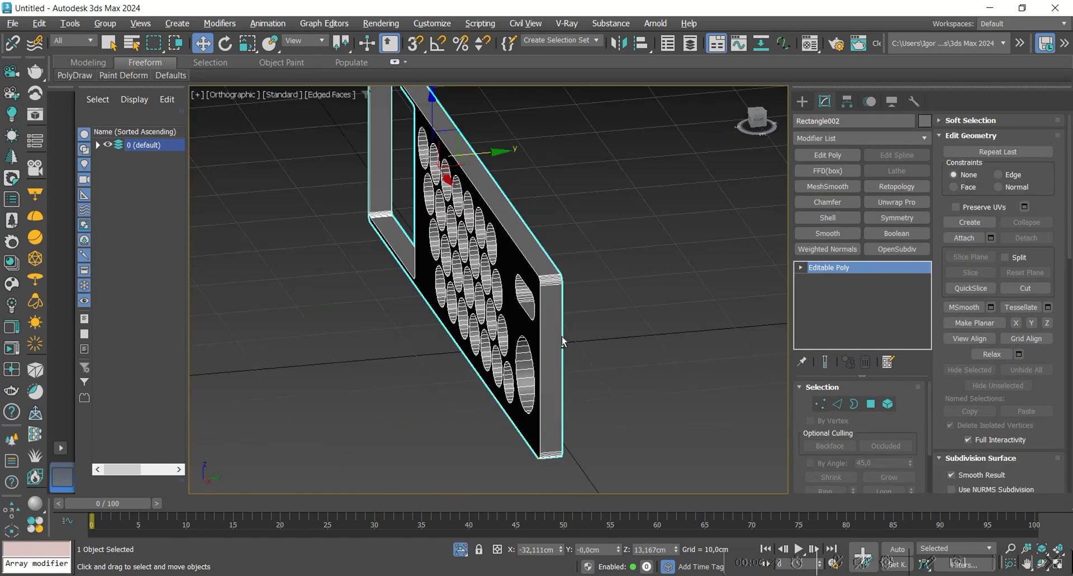
{"action": "middle_click_drag", "start_coordinate": [563, 340], "coordinate": [481, 341], "text": "alt"}
{"action": "middle_click_drag", "start_coordinate": [394, 313], "coordinate": [459, 336]}
{"action": "key", "text": "4"}
{"action": "left_click", "coordinate": [491, 318]}
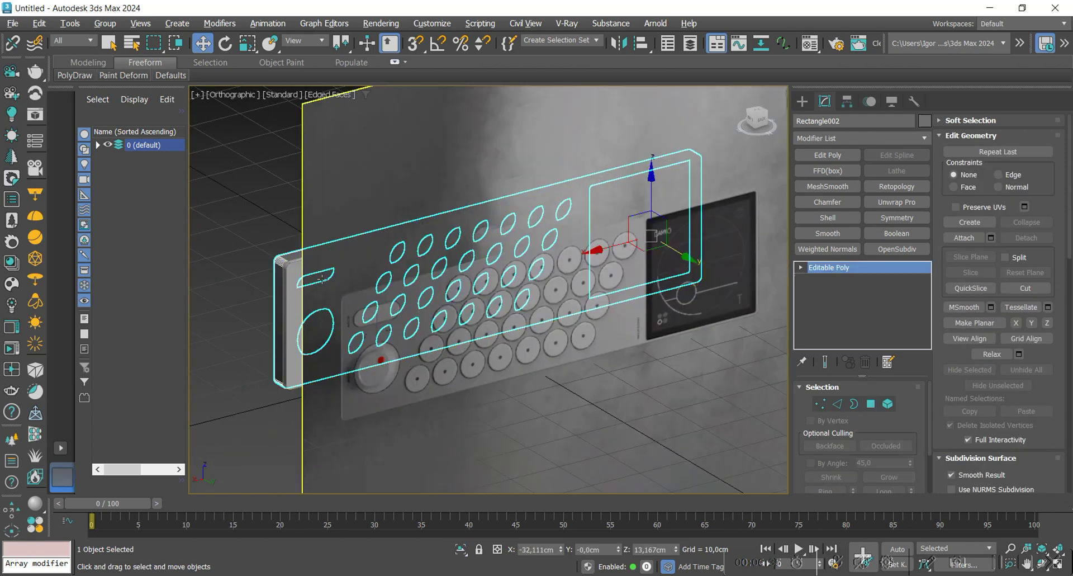
- Hide the reference image plane and delete the back plate's polygon that faces the body
{"action": "left_click", "coordinate": [322, 279]}
{"action": "left_click", "coordinate": [118, 157]}
{"action": "left_click", "coordinate": [297, 301]}
{"action": "key", "text": "alt+q"}
{"action": "middle_click_drag", "start_coordinate": [380, 316], "coordinate": [559, 319], "text": "alt"}
{"action": "key", "text": "4"}
{"action": "left_click", "coordinate": [585, 313]}
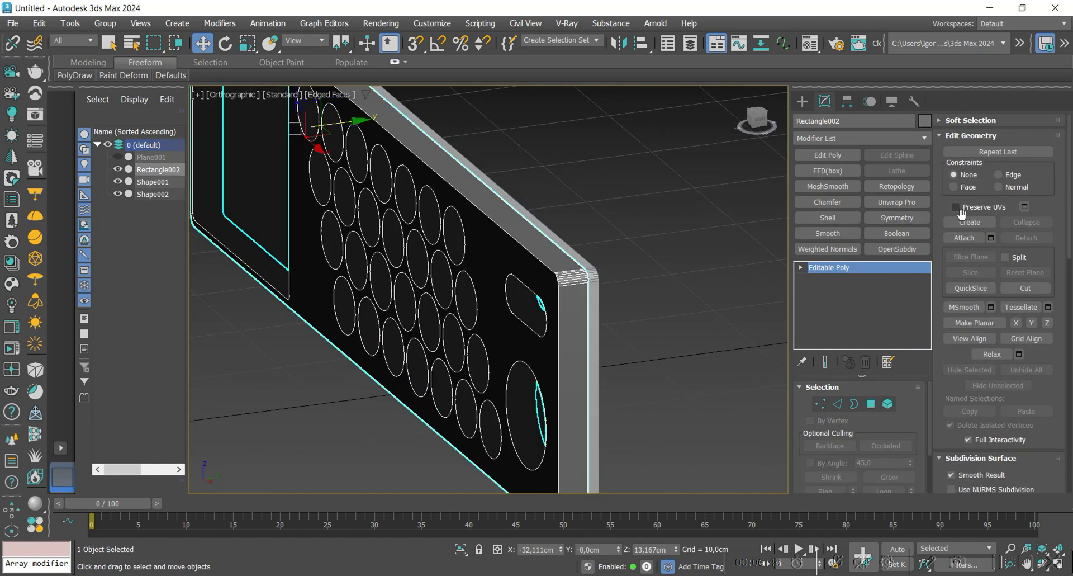
- Attach the back plate to the body
{"action": "left_click", "coordinate": [594, 316]}
{"action": "key", "text": "w"}
{"action": "middle_click_drag", "start_coordinate": [609, 324], "coordinate": [607, 311]}
- Select the open borders where body and back plate meet, convert them to vertices and weld them
{"action": "key", "text": "3"}
{"action": "scroll", "coordinate": [593, 291], "scroll_direction": "up", "scroll_amount": 5}
{"action": "key", "text": "F3"}
{"action": "left_click", "coordinate": [593, 286]}
{"action": "key", "text": "F3"}
{"action": "key", "text": "1"}
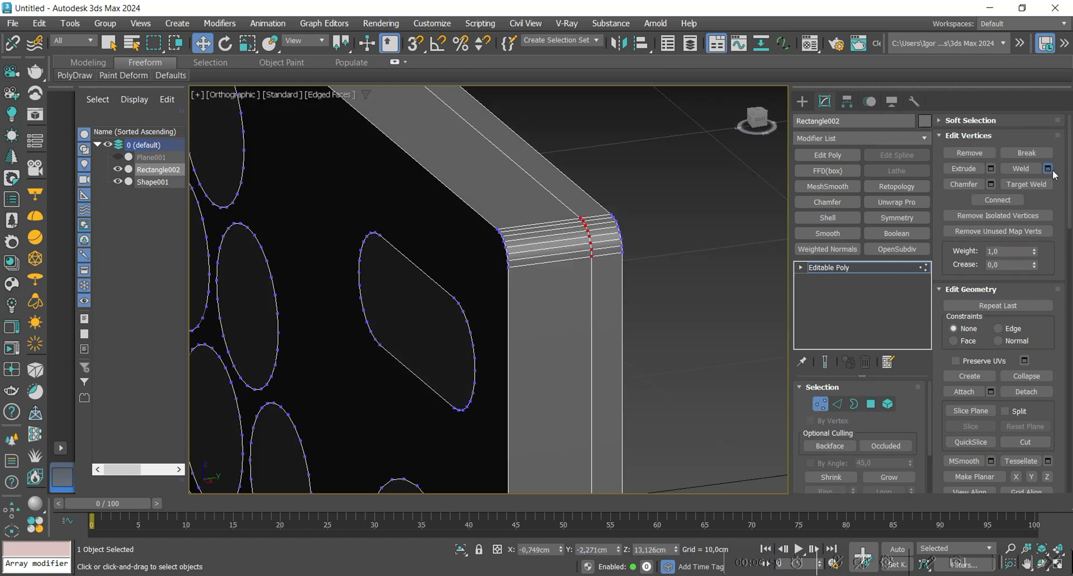
{"action": "left_click", "coordinate": [1050, 169]}
{"action": "left_click", "coordinate": [497, 345]}
{"action": "key", "text": "1"}
{"action": "scroll", "coordinate": [594, 246], "scroll_direction": "down", "scroll_amount": 2}
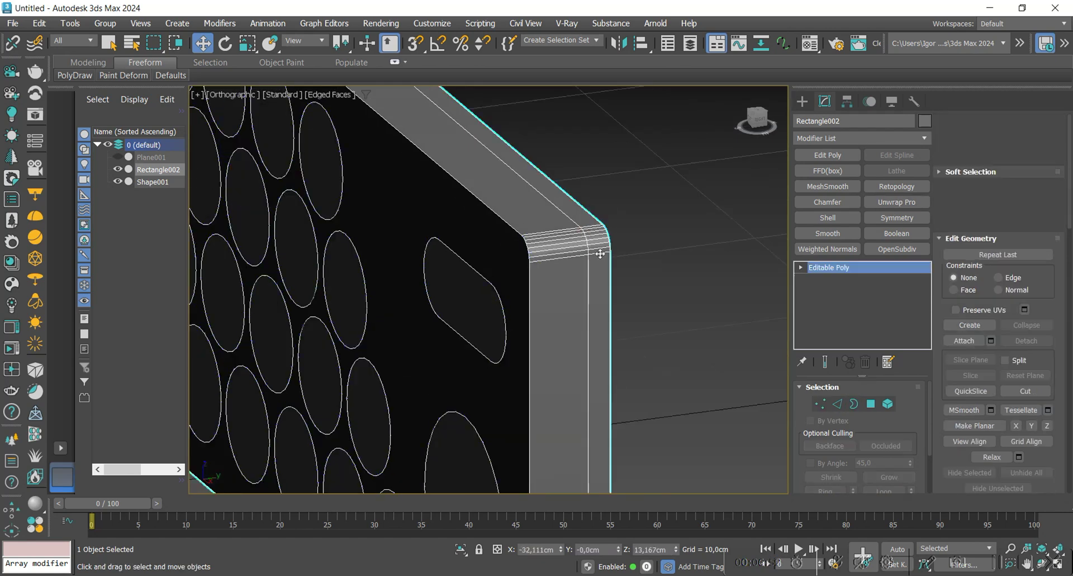
- Check the body for one connected element and open borders, and select the seam edge loop around its sides
{"action": "left_click", "coordinate": [888, 404]}
{"action": "key", "text": "F4"}
{"action": "scroll", "coordinate": [589, 297], "scroll_direction": "down", "scroll_amount": 3}
{"action": "middle_click_drag", "start_coordinate": [492, 280], "coordinate": [598, 306], "text": "alt"}
{"action": "key", "text": "F4"}
{"action": "key", "text": "2"}
{"action": "left_click", "coordinate": [375, 261]}
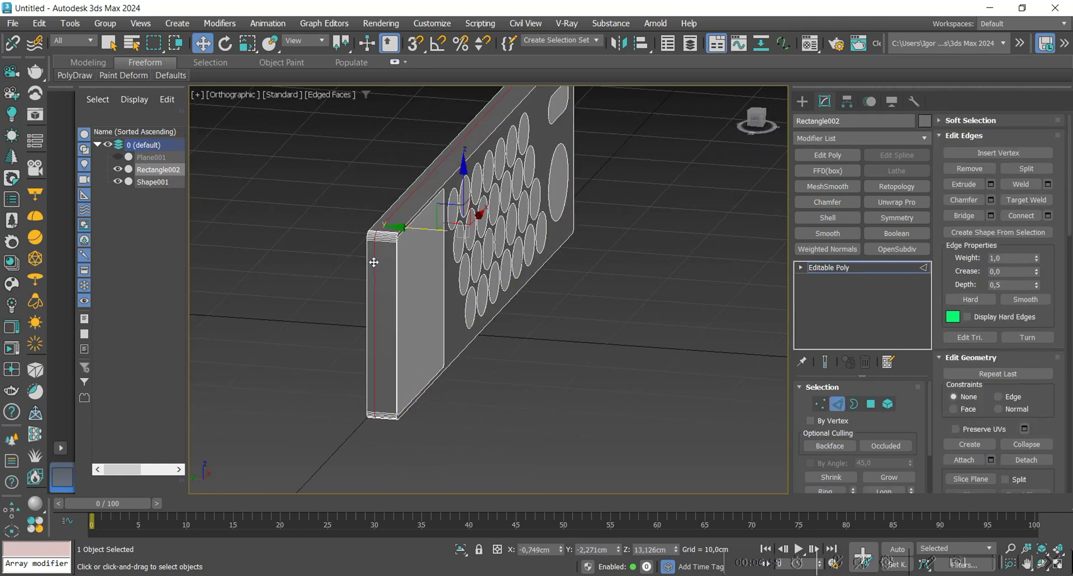
{"action": "middle_click_drag", "start_coordinate": [416, 269], "coordinate": [583, 328], "text": "alt"}
{"action": "key", "text": "3"}
{"action": "key", "text": "3"}
- Select and isolate the light gray inserts
{"action": "left_click", "coordinate": [633, 310]}
{"action": "key", "text": "alt+q"}
{"action": "left_click", "coordinate": [117, 157]}
{"action": "scroll", "coordinate": [526, 263], "scroll_direction": "up", "scroll_amount": 3}
{"action": "middle_click_drag", "start_coordinate": [525, 262], "coordinate": [477, 257], "text": "alt"}
{"action": "scroll", "coordinate": [506, 256], "scroll_direction": "down", "scroll_amount": 3}
{"action": "key", "text": "alt+q"}
{"action": "key", "text": "alt+q"}
{"action": "scroll", "coordinate": [694, 268], "scroll_direction": "up", "scroll_amount": 5}
- Select the front faces of the round keys and the pill-shaped button and convert the selection to edges
{"action": "key", "text": "2"}
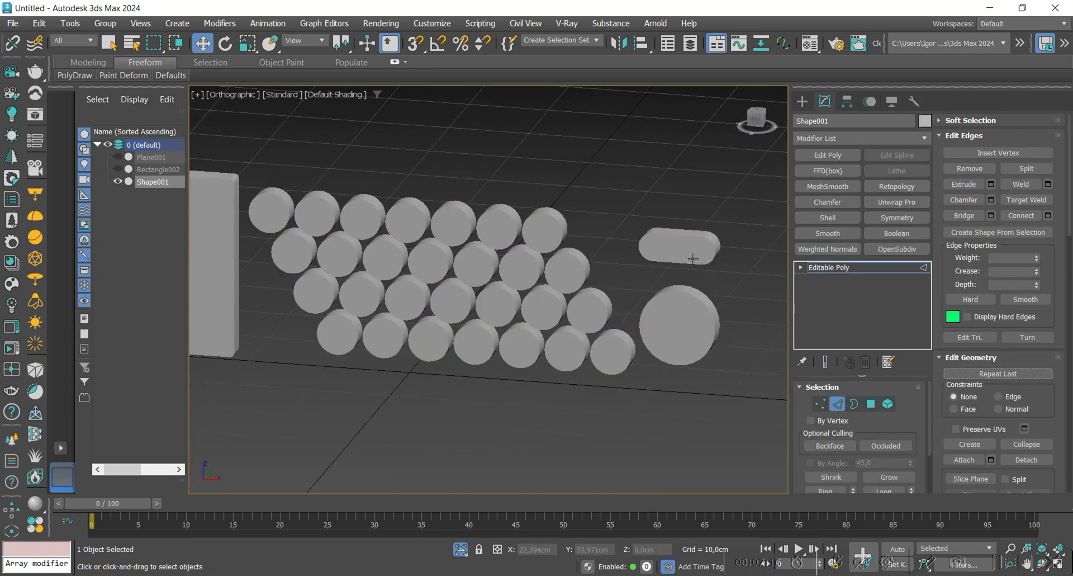
{"action": "key", "text": "ctrl+z"}
{"action": "key", "text": "ctrl+z"}
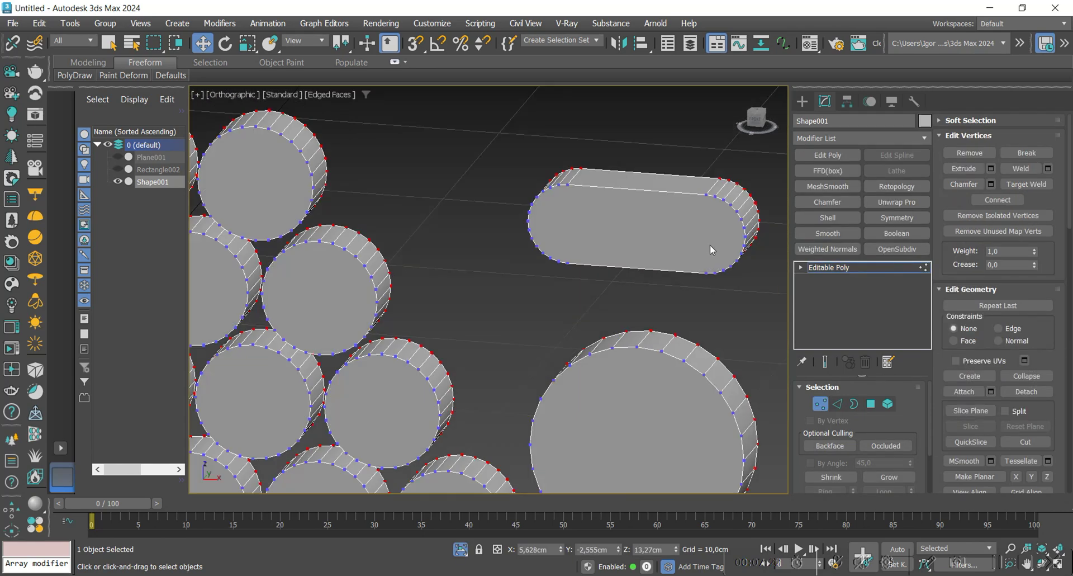
{"action": "key", "text": "ctrl+z"}
{"action": "key", "text": "ctrl+z"}
{"action": "key", "text": "ctrl+z"}
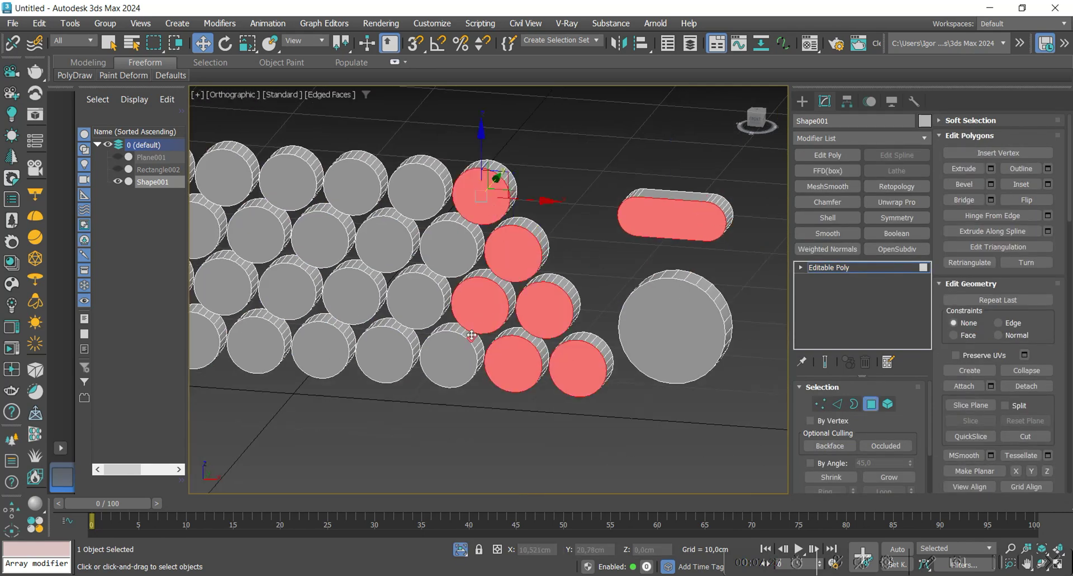
{"action": "key", "text": "ctrl+z"}
{"action": "key", "text": "ctrl+z"}
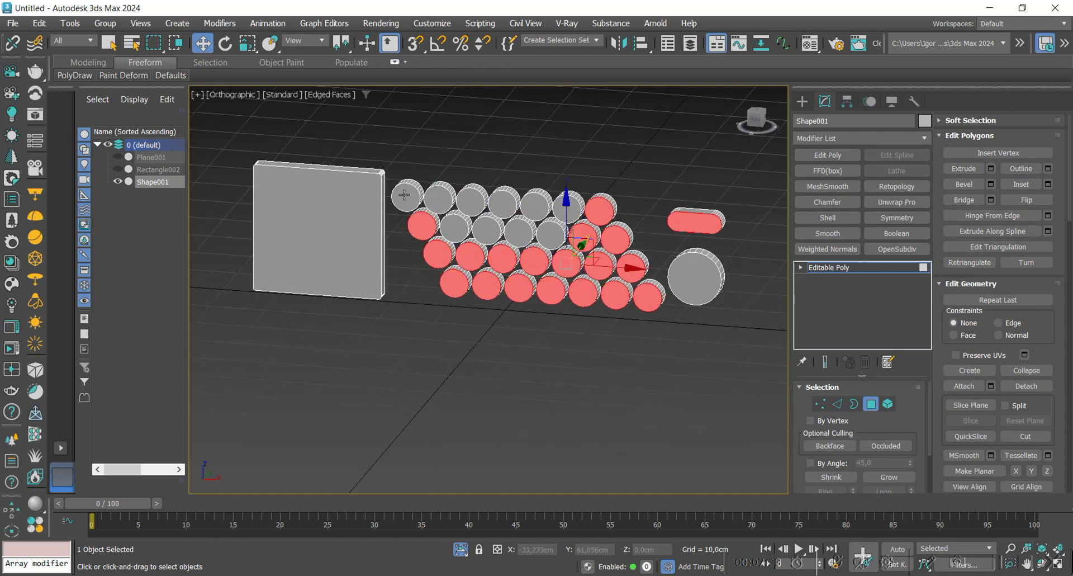
{"action": "left_click", "coordinate": [838, 404], "text": "ctrl"}
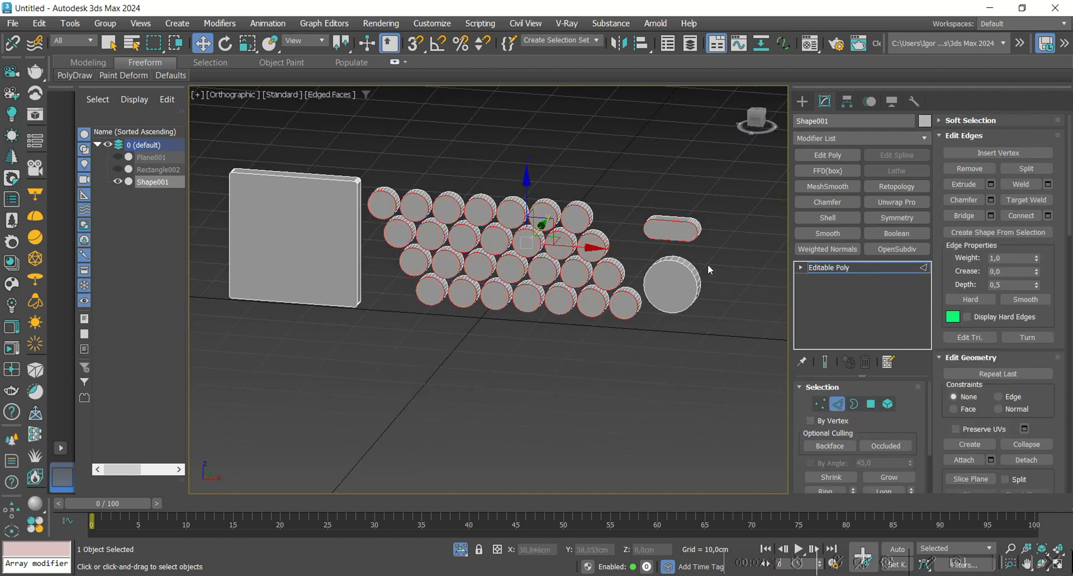
- Chamfer the front edges of the round keys and the pill-shaped button by 0.435 cm with 2 segments
{"action": "scroll", "coordinate": [711, 246], "scroll_direction": "up", "scroll_amount": 6}
{"action": "key", "text": "ctrl+shift+c"}
{"action": "left_click_drag", "start_coordinate": [498, 317], "coordinate": [502, 181]}
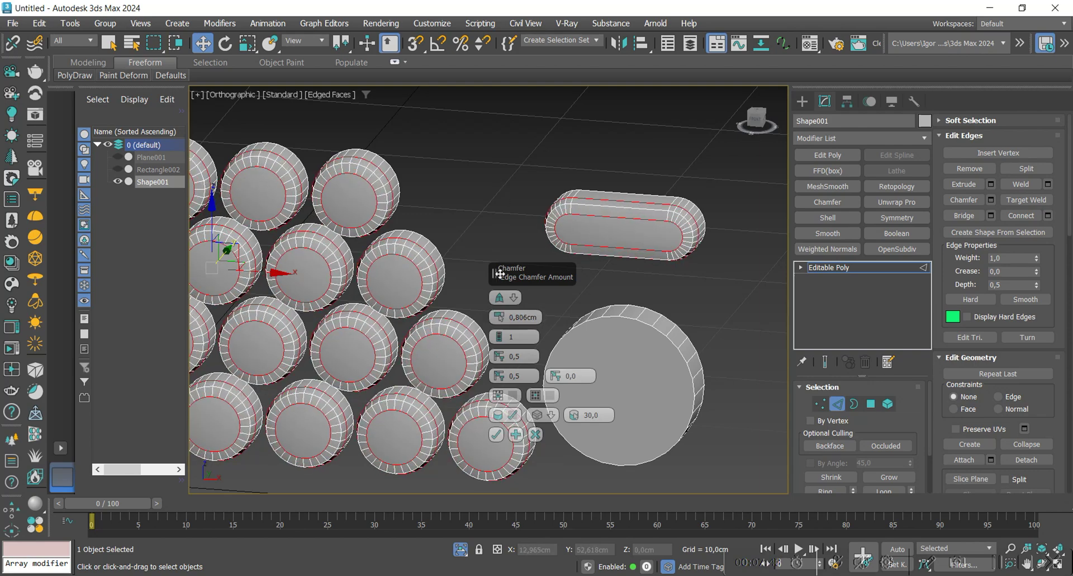
{"action": "left_click_drag", "start_coordinate": [497, 336], "coordinate": [498, 376]}
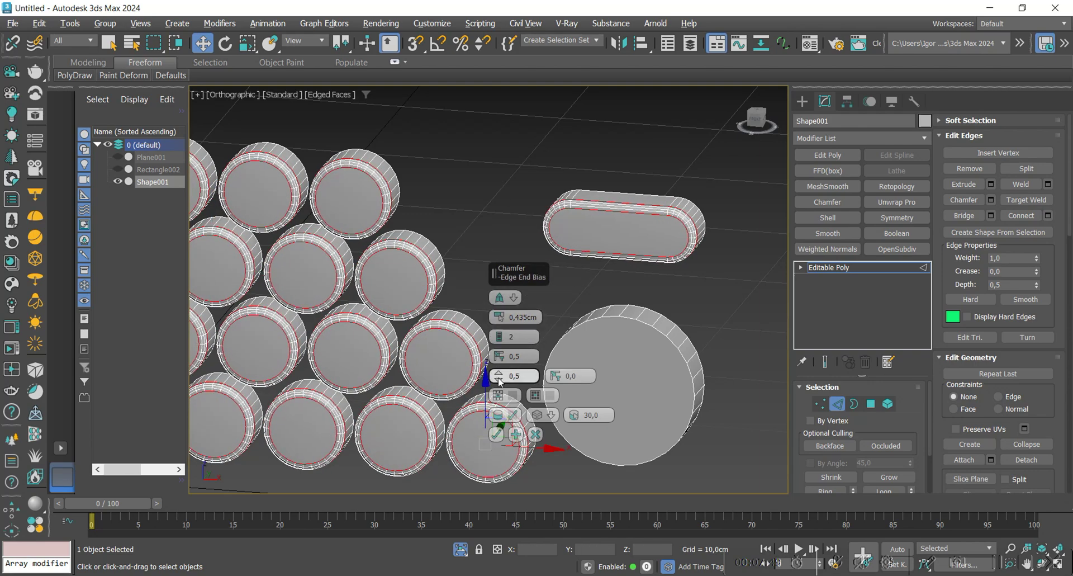
{"action": "left_click", "coordinate": [497, 435]}
{"action": "key", "text": "2"}
{"action": "key", "text": "F4"}
{"action": "scroll", "coordinate": [554, 352], "scroll_direction": "down", "scroll_amount": 2}
{"action": "middle_click_drag", "start_coordinate": [554, 348], "coordinate": [629, 263], "text": "alt"}
{"action": "scroll", "coordinate": [618, 224], "scroll_direction": "up", "scroll_amount": 1}
{"action": "key", "text": "F4"}
- Connect the long edges of the pill-shaped button with one edge loop across its middle
{"action": "scroll", "coordinate": [632, 265], "scroll_direction": "up", "scroll_amount": 5}
{"action": "key", "text": "2"}
{"action": "left_click_drag", "start_coordinate": [635, 144], "coordinate": [632, 315]}
{"action": "key", "text": "ctrl+shift+e"}
{"action": "key", "text": "Return"}
- Select the middle edge loop of the pill-shaped button and chamfer it into a narrow strip
{"action": "middle_click_drag", "start_coordinate": [635, 285], "coordinate": [611, 287], "text": "alt"}
{"action": "key", "text": "1"}
{"action": "scroll", "coordinate": [696, 280], "scroll_direction": "up", "scroll_amount": 3}
{"action": "middle_click_drag", "start_coordinate": [691, 272], "coordinate": [551, 295]}
{"action": "key", "text": "2"}
{"action": "left_click", "coordinate": [533, 235]}
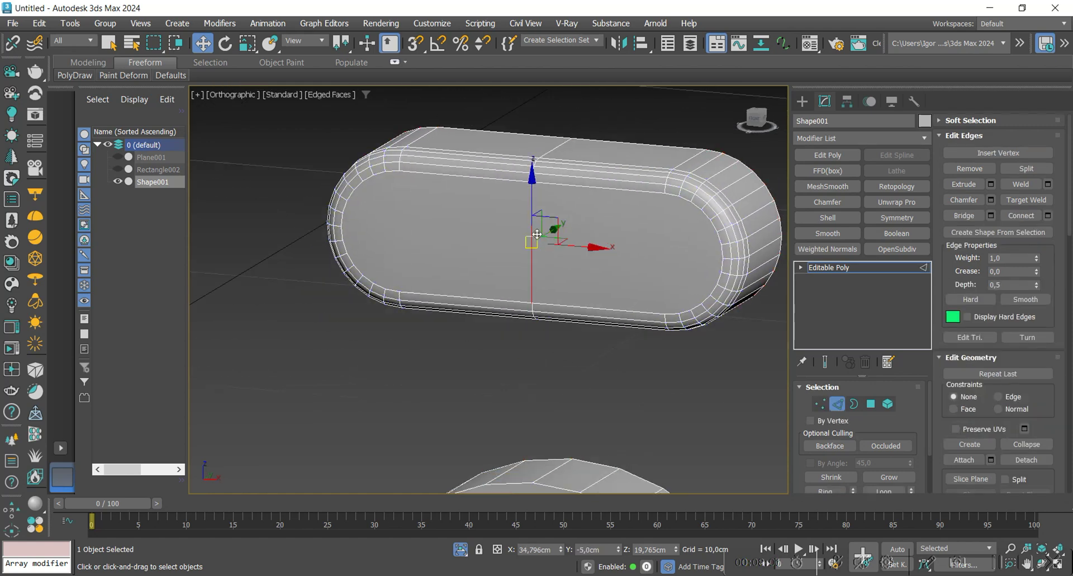
{"action": "key", "text": "ctrl+shift+c"}
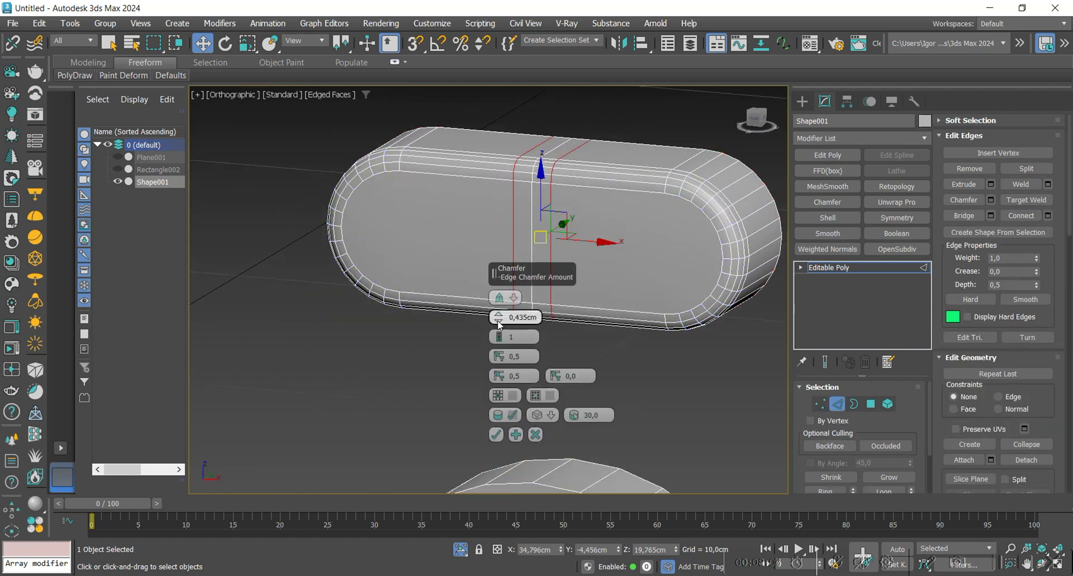
{"action": "key", "text": "Return"}
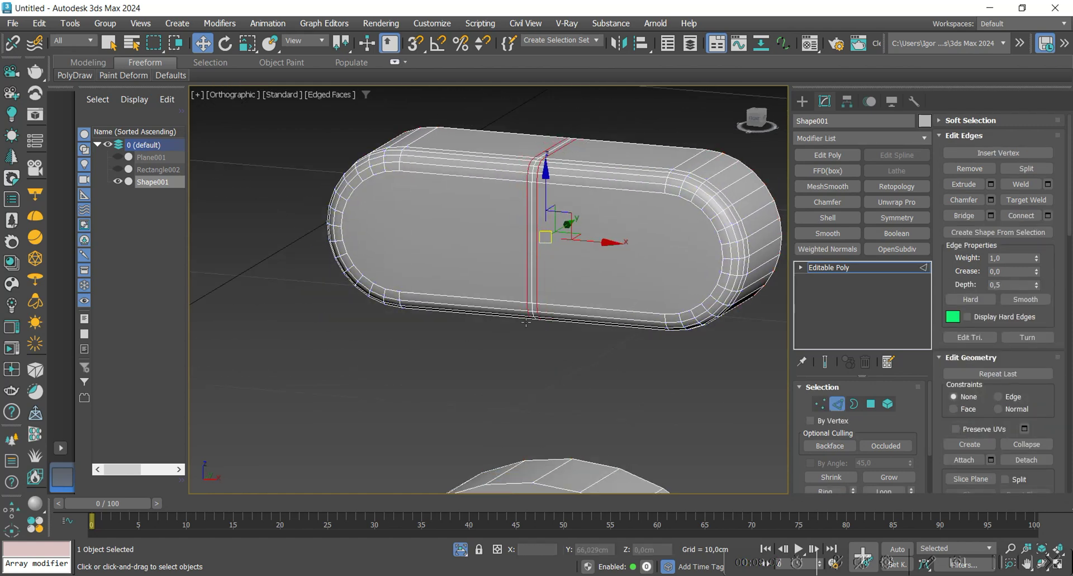
- Extrude the pill-shaped button's middle edges inward with height -0.035 cm and width 0.049 cm to form a groove
{"action": "left_click", "coordinate": [992, 184]}
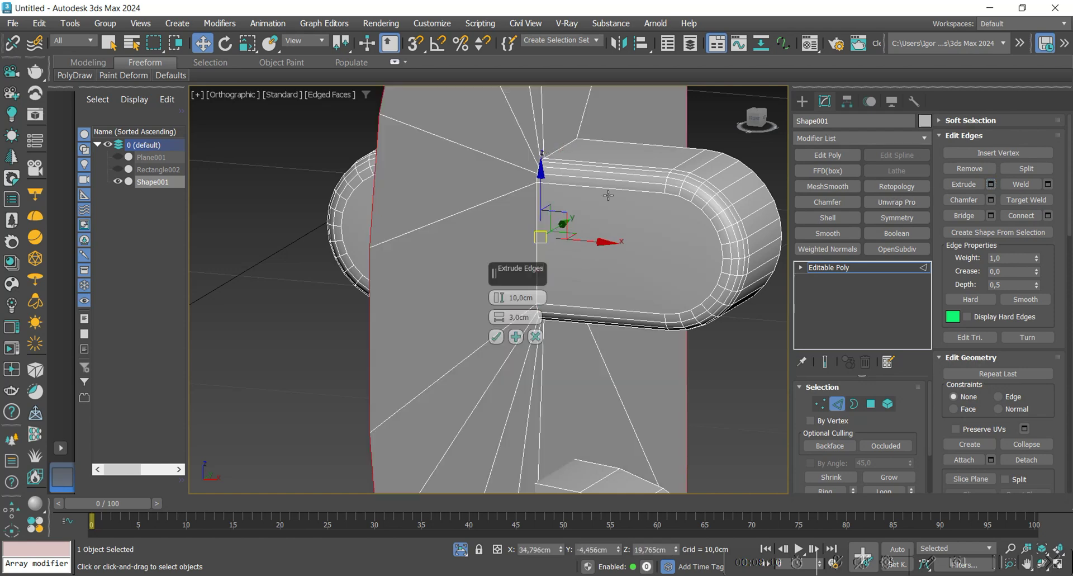
{"action": "right_click", "coordinate": [500, 296]}
{"action": "right_click", "coordinate": [497, 318]}
{"action": "scroll", "coordinate": [542, 166], "scroll_direction": "up", "scroll_amount": 3}
{"action": "key", "text": "F3"}
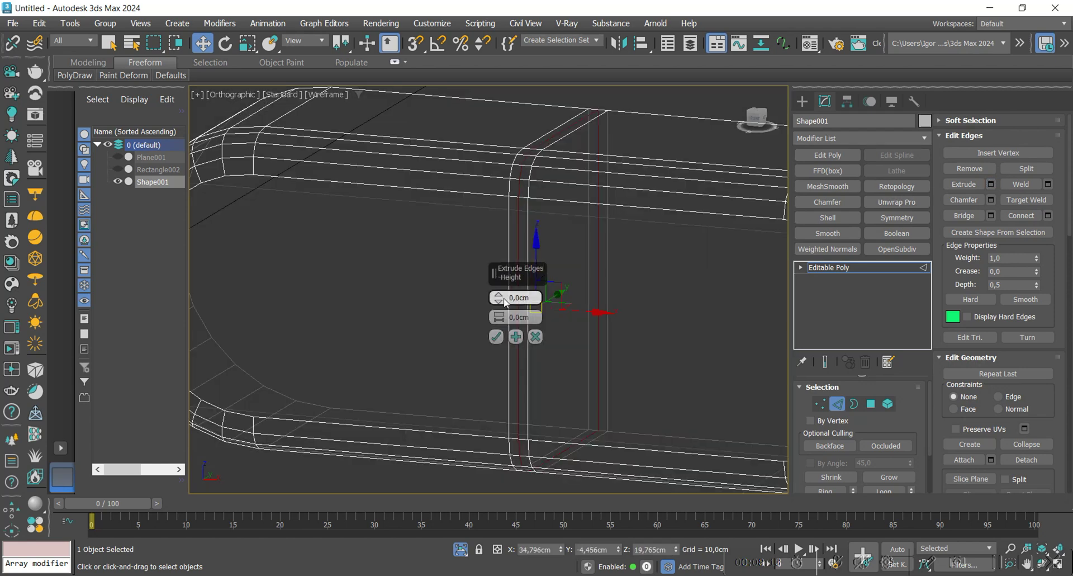
{"action": "left_click_drag", "start_coordinate": [499, 298], "coordinate": [499, 268]}
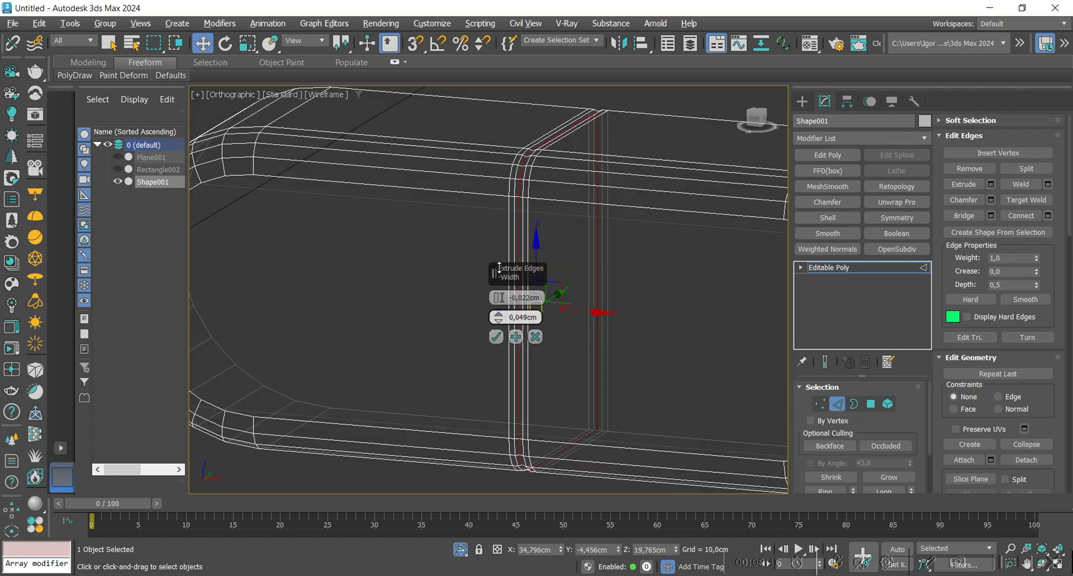
{"action": "key", "text": "F3"}
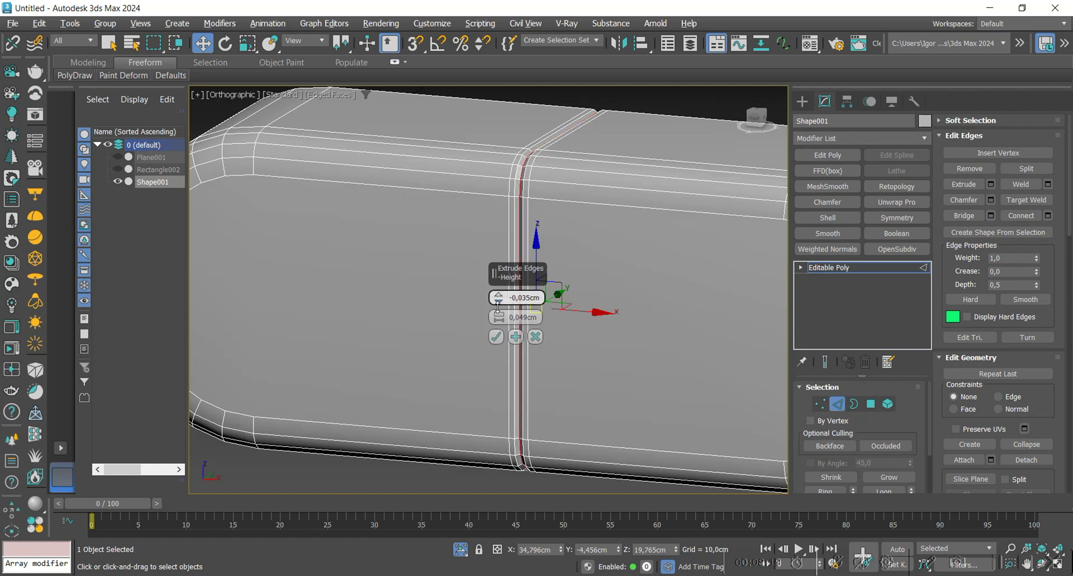
{"action": "left_click", "coordinate": [496, 336]}
{"action": "key", "text": "2"}
{"action": "key", "text": "F4"}
{"action": "scroll", "coordinate": [546, 256], "scroll_direction": "down", "scroll_amount": 4}
{"action": "middle_click_drag", "start_coordinate": [546, 257], "coordinate": [588, 286], "text": "alt"}
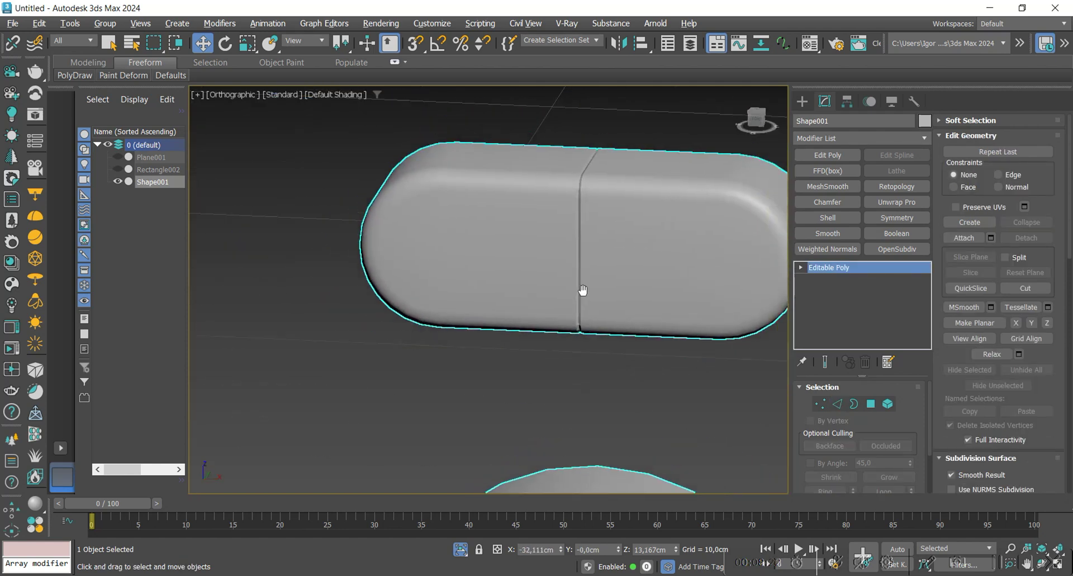
- Select the polygon loops lining the pill-shaped button's groove and adjust their smoothing
{"action": "scroll", "coordinate": [571, 195], "scroll_direction": "up", "scroll_amount": 6}
{"action": "key", "text": "4"}
{"action": "key", "text": "F4"}
{"action": "left_click", "coordinate": [570, 144], "text": "shift"}
{"action": "left_click", "coordinate": [552, 255], "text": "ctrl"}
{"action": "left_click", "coordinate": [552, 215], "text": "shift"}
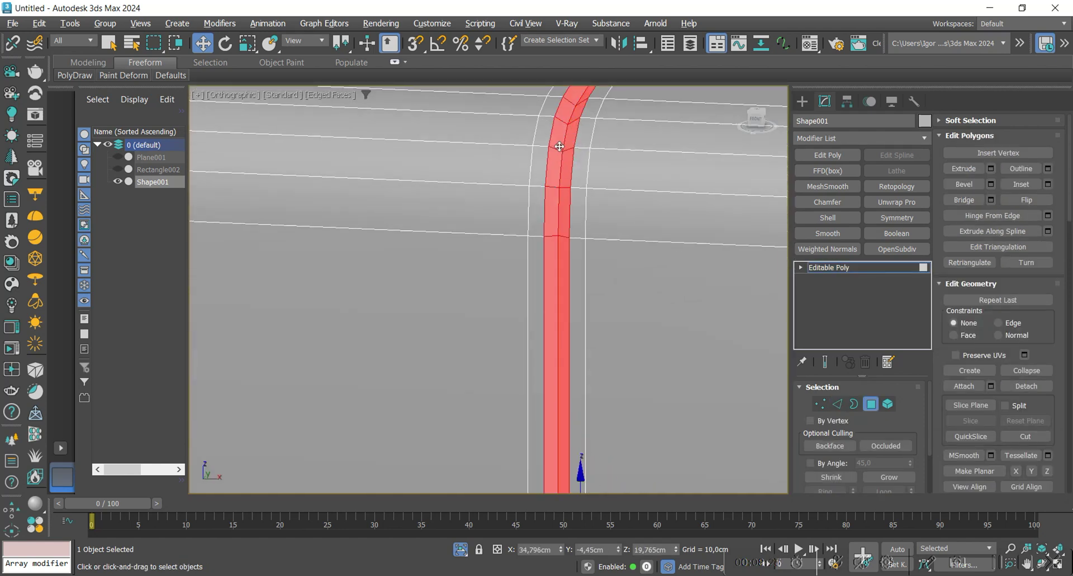
{"action": "scroll", "coordinate": [958, 367], "scroll_direction": "down", "scroll_amount": 11}
{"action": "key", "text": "4"}
{"action": "key", "text": "F4"}
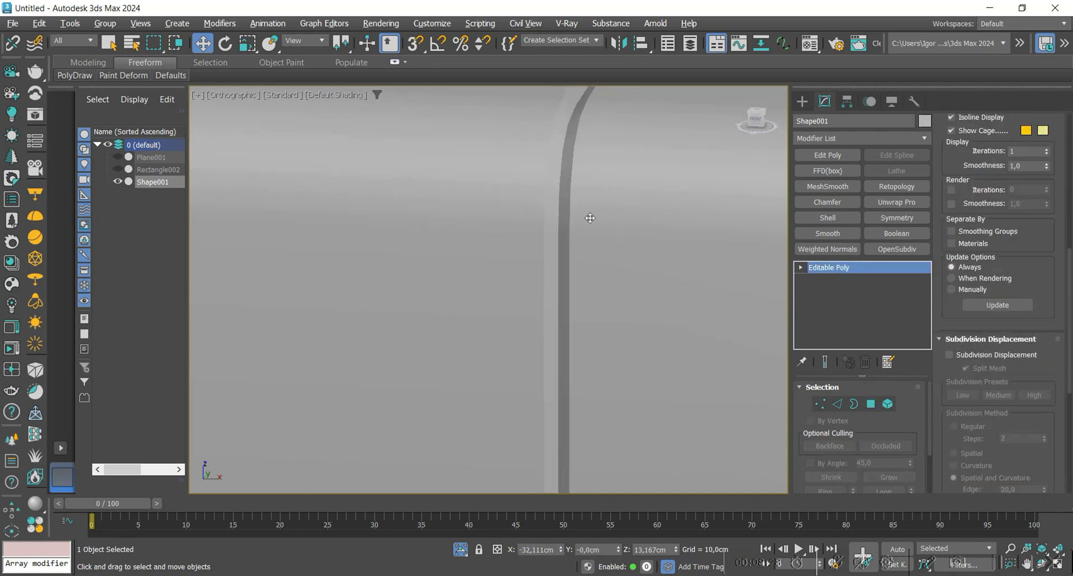
- Isolate the inserts together with the reference plane and show them in the front view
{"action": "scroll", "coordinate": [593, 218], "scroll_direction": "down", "scroll_amount": 7}
{"action": "middle_click_drag", "start_coordinate": [594, 252], "coordinate": [613, 237], "text": "alt"}
{"action": "left_click", "coordinate": [652, 247]}
{"action": "key", "text": "alt+q"}
{"action": "left_click", "coordinate": [619, 199]}
{"action": "scroll", "coordinate": [649, 260], "scroll_direction": "down", "scroll_amount": 5}
{"action": "key", "text": "f"}
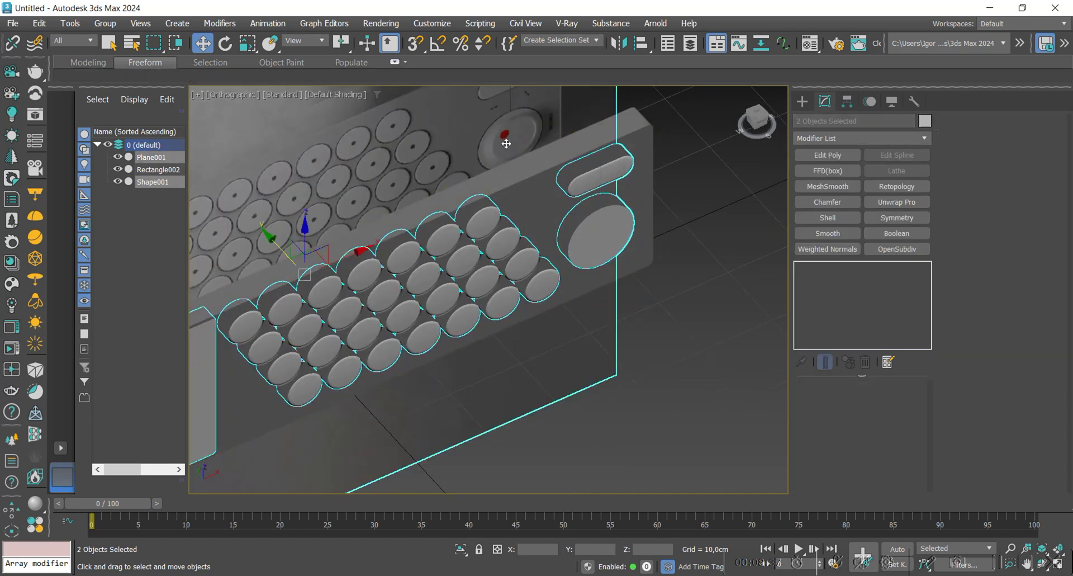
{"action": "scroll", "coordinate": [606, 306], "scroll_direction": "up", "scroll_amount": 5}
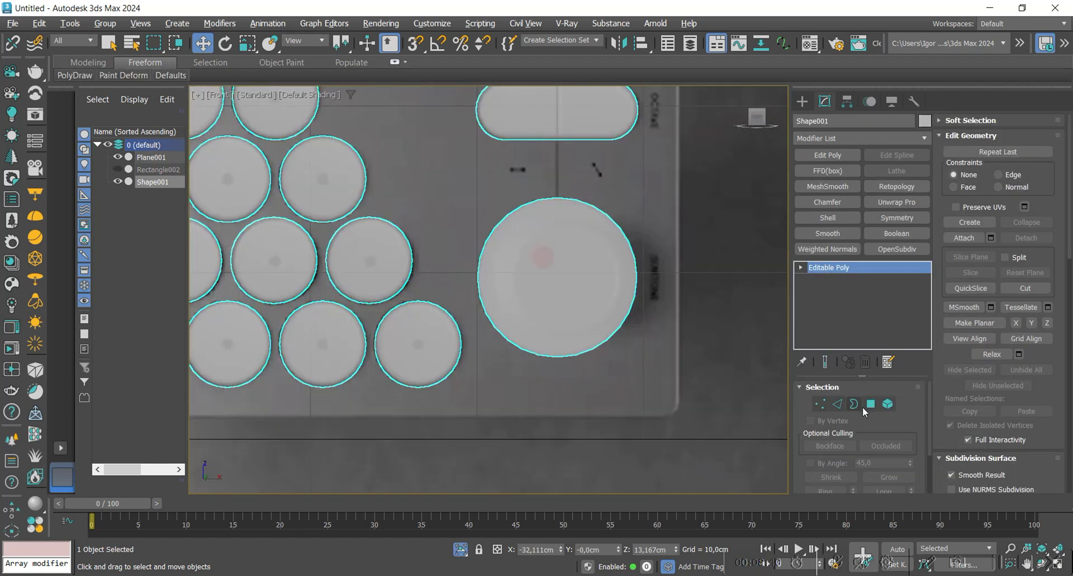
- Inset the large knob's front face and scale the inner face down to match the knob's center in the reference
{"action": "left_click", "coordinate": [870, 405]}
{"action": "left_click", "coordinate": [567, 284]}
{"action": "key", "text": "r"}
{"action": "key", "text": "F2"}
{"action": "scroll", "coordinate": [564, 268], "scroll_direction": "up", "scroll_amount": 4}
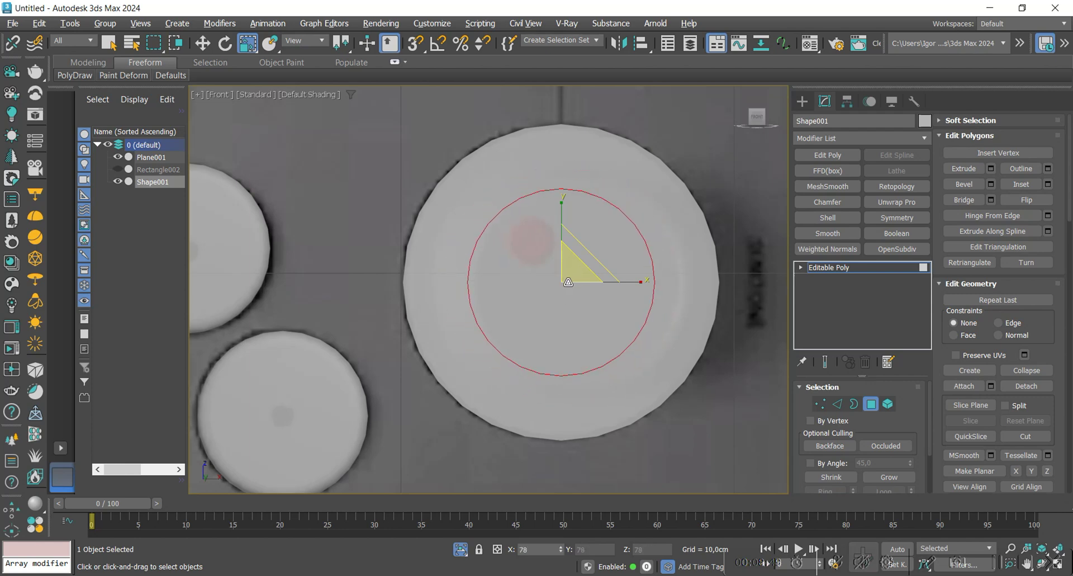
- Pull the knob's inner face forward about 2.1 cm to form a raised center
{"action": "scroll", "coordinate": [567, 286], "scroll_direction": "down", "scroll_amount": 2}
{"action": "middle_click_drag", "start_coordinate": [567, 286], "coordinate": [621, 324], "text": "alt"}
{"action": "key", "text": "F4"}
{"action": "key", "text": "w"}
{"action": "key", "text": "F4"}
{"action": "key", "text": "F4"}
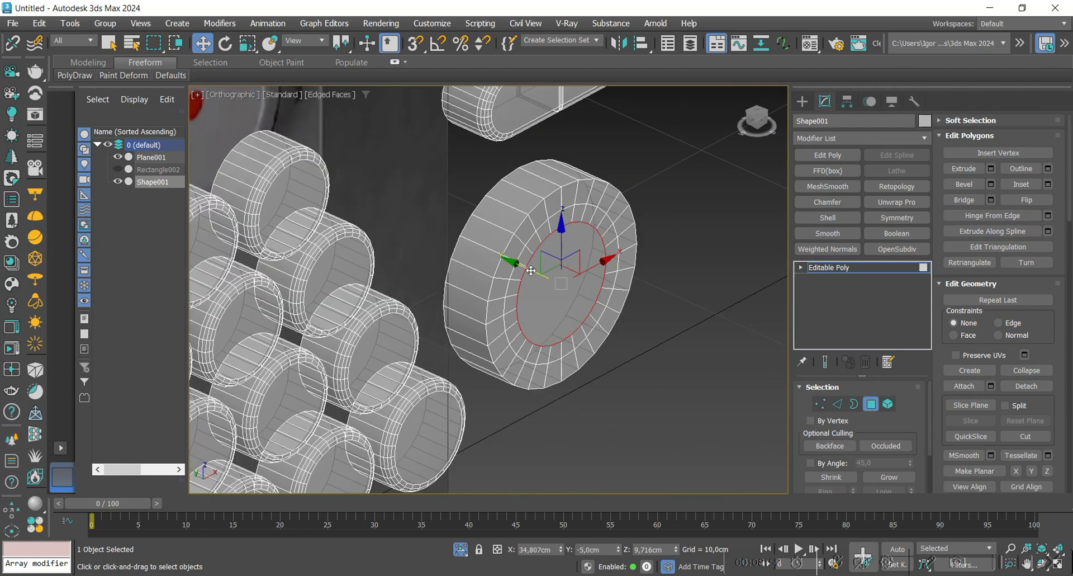
{"action": "left_click_drag", "start_coordinate": [529, 269], "coordinate": [563, 291]}
{"action": "middle_click_drag", "start_coordinate": [562, 291], "coordinate": [615, 292], "text": "alt"}
{"action": "key", "text": "F4"}
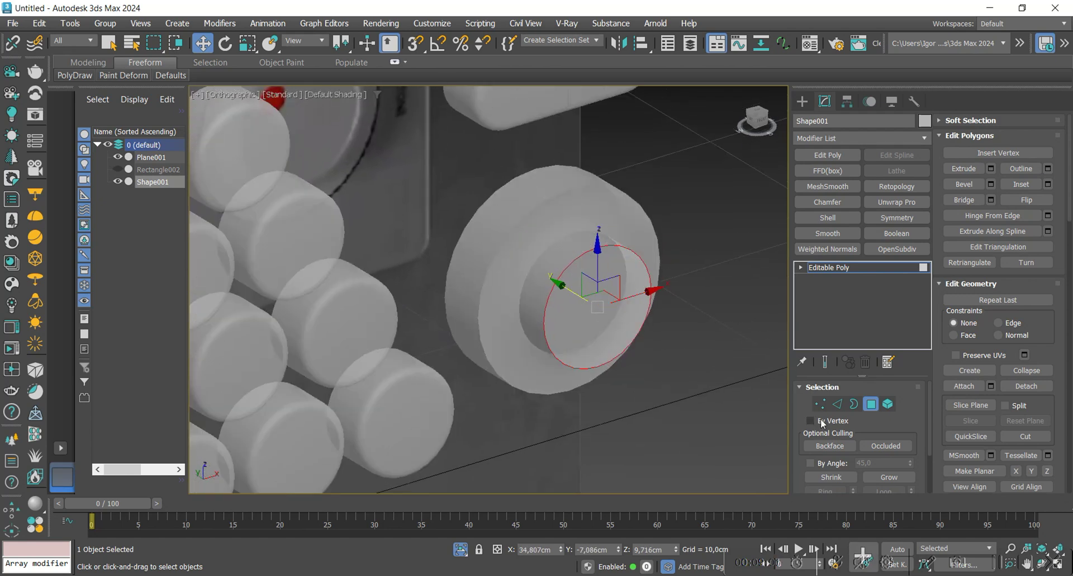
- Chamfer the rim of the knob's raised center by about 0.241 cm and remove the surplus edge loop
{"action": "left_click", "coordinate": [837, 404]}
{"action": "key", "text": "F4"}
{"action": "key", "text": "4"}
{"action": "left_click", "coordinate": [837, 404], "text": "ctrl"}
{"action": "middle_click_drag", "start_coordinate": [606, 310], "coordinate": [606, 321]}
{"action": "key", "text": "ctrl+shift+c"}
{"action": "scroll", "coordinate": [606, 322], "scroll_direction": "up", "scroll_amount": 5}
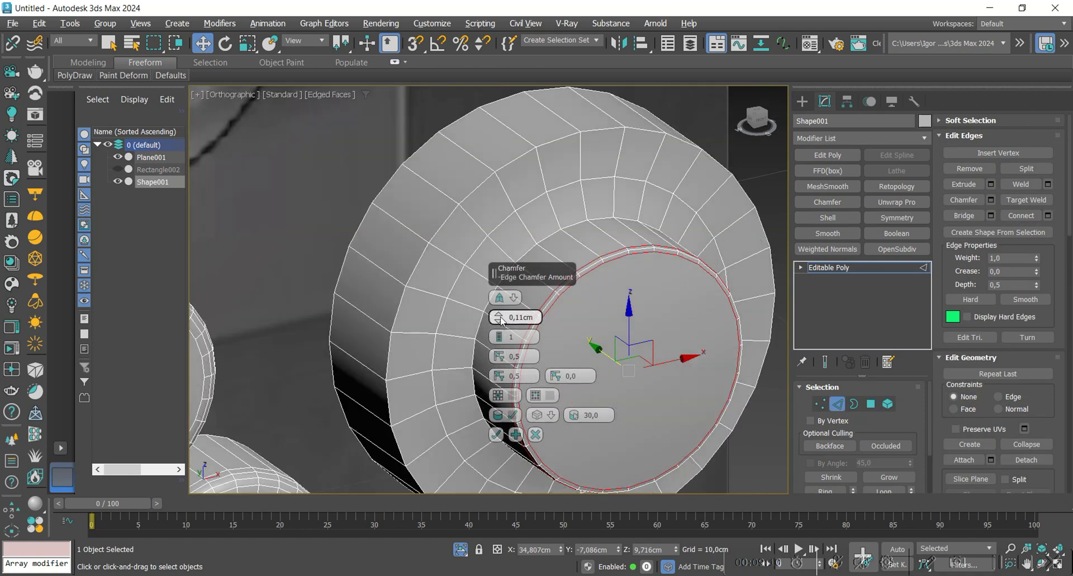
{"action": "left_click_drag", "start_coordinate": [502, 320], "coordinate": [495, 251]}
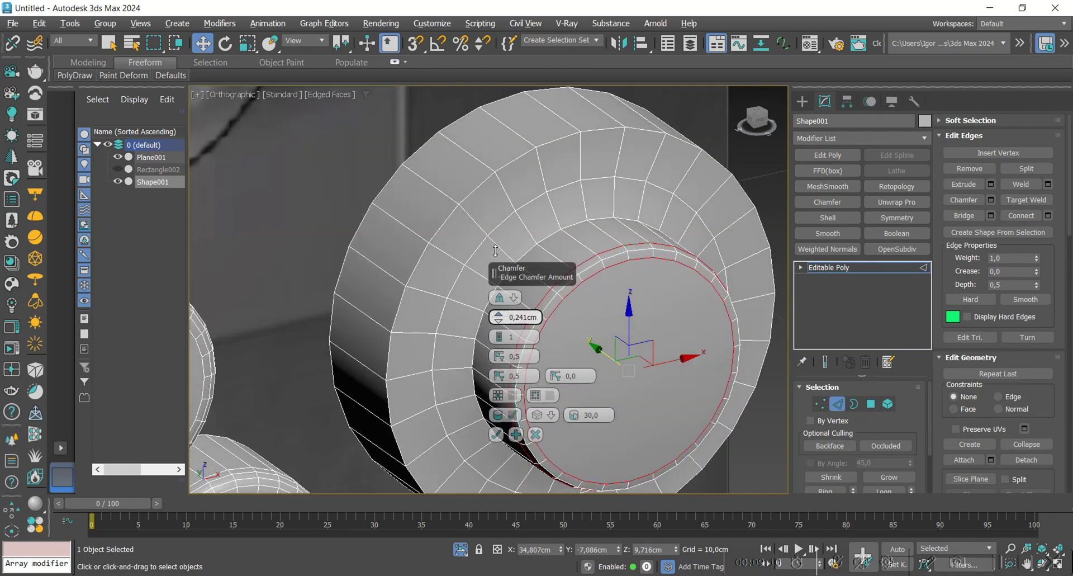
{"action": "left_click", "coordinate": [495, 434]}
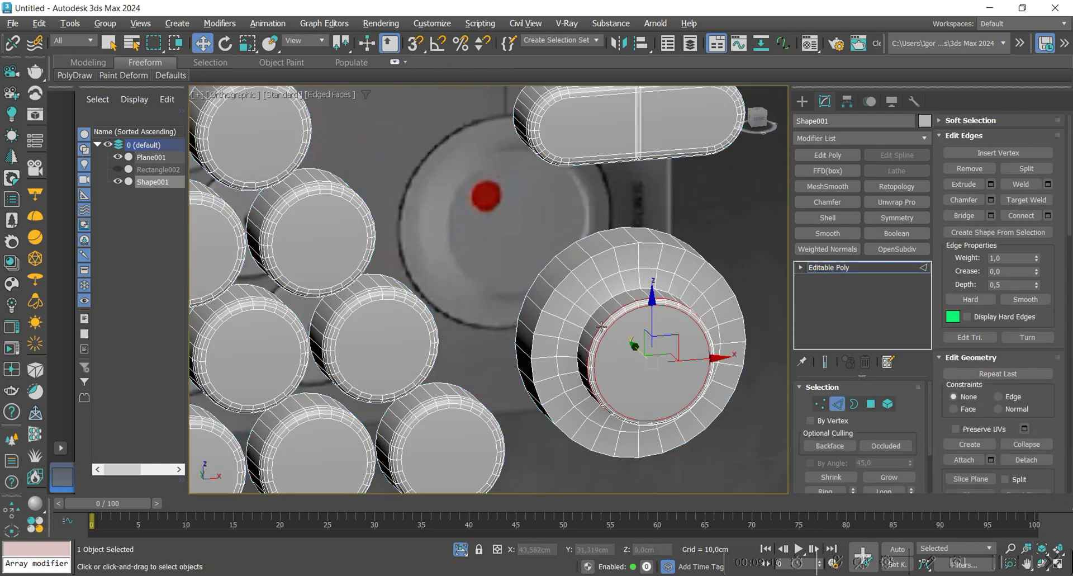
{"action": "key", "text": "ctrl+BackSpace"}
- Select the edge loops of the ring around the knob's raised center and scale them slightly
{"action": "scroll", "coordinate": [582, 297], "scroll_direction": "up", "scroll_amount": 2}
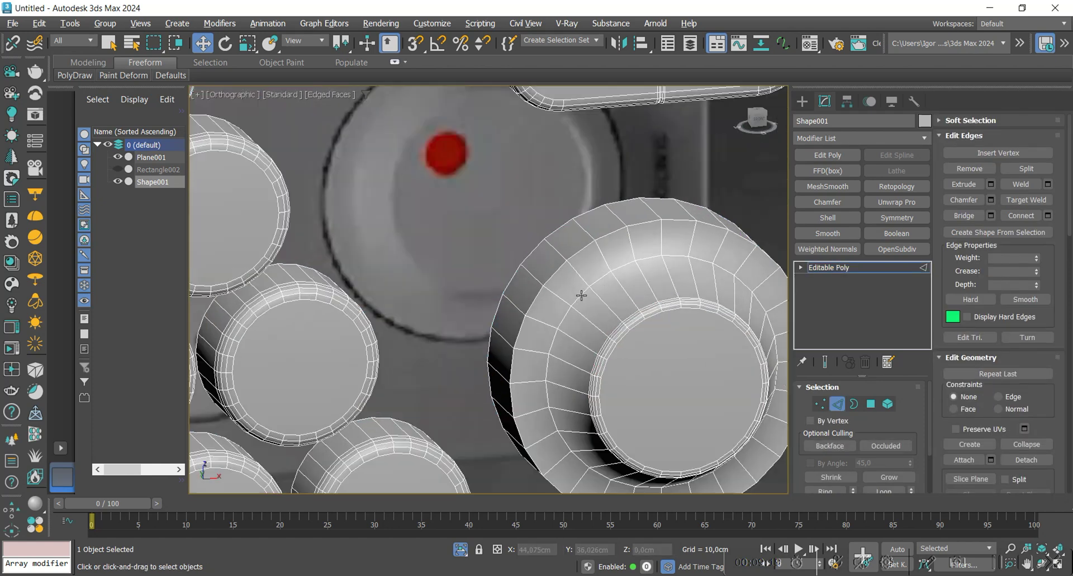
{"action": "left_click", "coordinate": [588, 287], "text": "shift"}
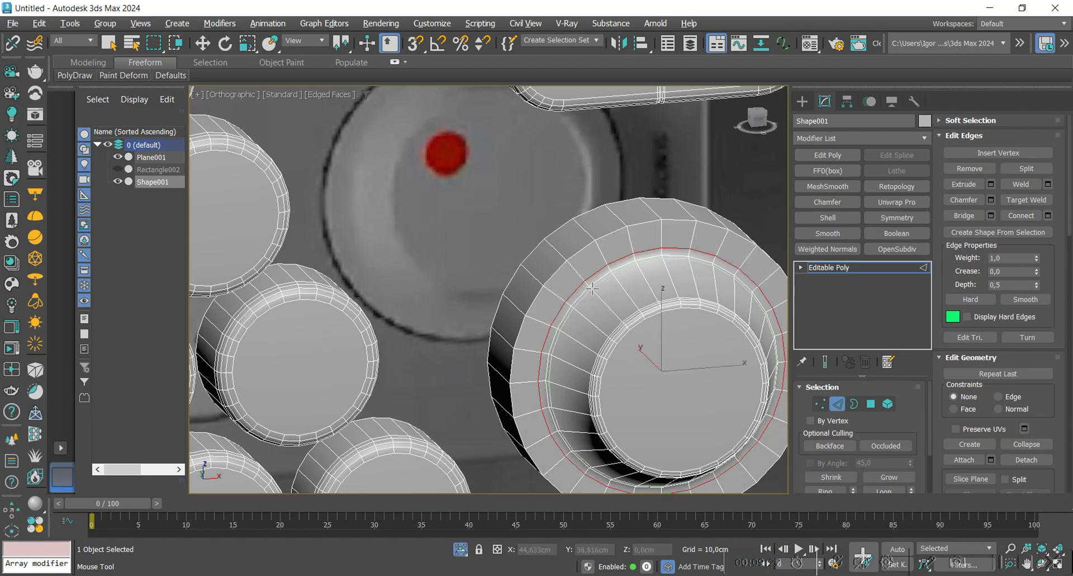
{"action": "key", "text": "2"}
{"action": "key", "text": "F4"}
{"action": "scroll", "coordinate": [609, 313], "scroll_direction": "down", "scroll_amount": 5}
{"action": "mouse_move", "coordinate": [615, 321]}
{"action": "middle_mouse_down", "text": "alt"}
{"action": "mouse_move", "coordinate": [598, 319]}
{"action": "mouse_move", "coordinate": [616, 321]}
{"action": "mouse_move", "coordinate": [605, 300]}
{"action": "mouse_move", "coordinate": [594, 317]}
{"action": "middle_mouse_up", "text": "alt"}
{"action": "scroll", "coordinate": [607, 306], "scroll_direction": "up", "scroll_amount": 3}
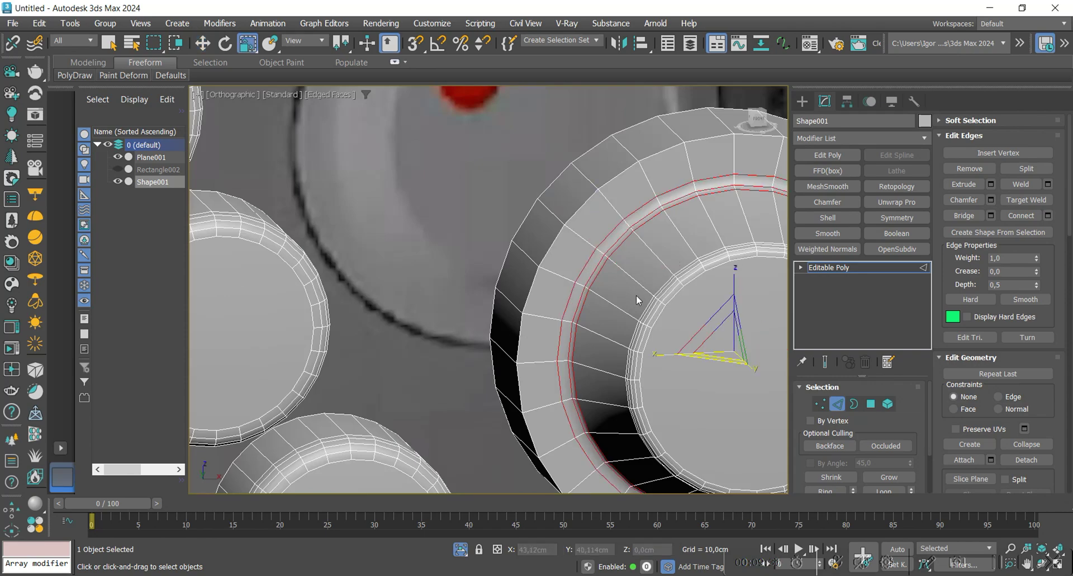
{"action": "middle_click_drag", "start_coordinate": [636, 296], "coordinate": [622, 296], "text": "alt"}
{"action": "left_click_drag", "start_coordinate": [706, 334], "coordinate": [700, 320]}
- Chamfer the knob's outer front rim by 0.246 cm with 2 segments
{"action": "key", "text": "2"}
{"action": "scroll", "coordinate": [560, 284], "scroll_direction": "down", "scroll_amount": 2}
{"action": "key", "text": "2"}
{"action": "middle_click_drag", "start_coordinate": [560, 283], "coordinate": [472, 192], "text": "alt"}
{"action": "key", "text": "w"}
{"action": "key", "text": "ctrl+shift+c"}
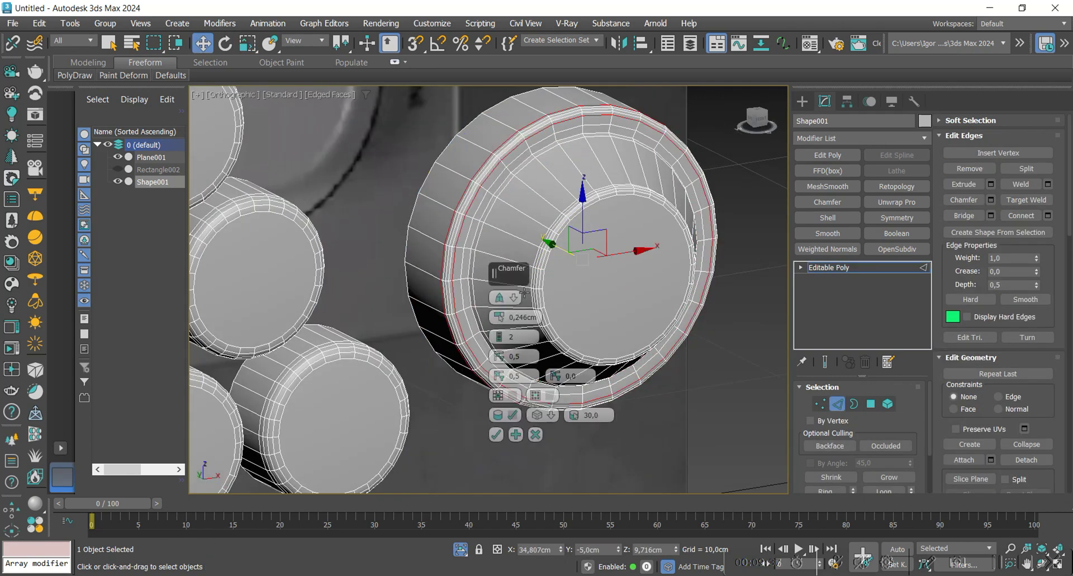
{"action": "left_click", "coordinate": [496, 434]}
{"action": "key", "text": "2"}
{"action": "key", "text": "F4"}
{"action": "middle_click_drag", "start_coordinate": [554, 306], "coordinate": [616, 320], "text": "alt"}
- Select the front face of the large square insert, convert it to edges and chamfer them by 0.163 cm with 2 segments
{"action": "scroll", "coordinate": [615, 318], "scroll_direction": "down", "scroll_amount": 4}
{"action": "middle_click_drag", "start_coordinate": [525, 344], "coordinate": [474, 201], "text": "alt"}
{"action": "scroll", "coordinate": [621, 252], "scroll_direction": "down", "scroll_amount": 2}
{"action": "scroll", "coordinate": [475, 196], "scroll_direction": "up", "scroll_amount": 4}
{"action": "key", "text": "F4"}
{"action": "key", "text": "2"}
{"action": "middle_click_drag", "start_coordinate": [468, 243], "coordinate": [486, 206]}
{"action": "key", "text": "4"}
{"action": "left_click", "coordinate": [448, 246]}
{"action": "left_click", "coordinate": [838, 403], "text": "ctrl"}
{"action": "scroll", "coordinate": [481, 179], "scroll_direction": "up", "scroll_amount": 4}
{"action": "scroll", "coordinate": [482, 179], "scroll_direction": "up", "scroll_amount": 2}
{"action": "key", "text": "ctrl+shift+c"}
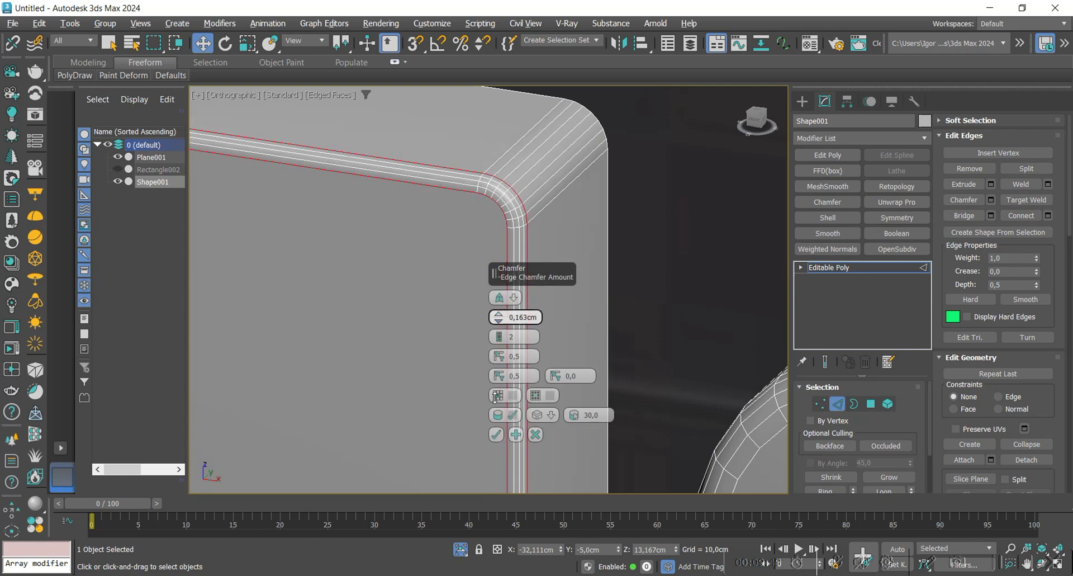
{"action": "left_click", "coordinate": [494, 434]}
{"action": "key", "text": "2"}
{"action": "key", "text": "F4"}
{"action": "scroll", "coordinate": [455, 252], "scroll_direction": "down", "scroll_amount": 8}
{"action": "middle_click_drag", "start_coordinate": [455, 252], "coordinate": [373, 211]}
- Isolate the body with the key holes for vertex editing and show it in the front view with edged faces
{"action": "key", "text": "alt+q"}
{"action": "middle_click_drag", "start_coordinate": [607, 260], "coordinate": [690, 285], "text": "alt"}
{"action": "scroll", "coordinate": [690, 286], "scroll_direction": "up", "scroll_amount": 2}
{"action": "left_click", "coordinate": [661, 285]}
{"action": "key", "text": "alt+q"}
{"action": "key", "text": "1"}
{"action": "middle_click_drag", "start_coordinate": [542, 341], "coordinate": [427, 188], "text": "alt"}
{"action": "key", "text": "f"}
{"action": "scroll", "coordinate": [392, 258], "scroll_direction": "up", "scroll_amount": 6}
{"action": "key", "text": "F4"}
- Connect the first pairs of facing vertices between neighboring key holes in the top two rows of the body
{"action": "middle_click_drag", "start_coordinate": [534, 200], "coordinate": [455, 159]}
{"action": "scroll", "coordinate": [499, 217], "scroll_direction": "up", "scroll_amount": 3}
{"action": "left_click", "coordinate": [521, 244], "text": "ctrl"}
{"action": "key", "text": "ctrl+shift+e"}
{"action": "middle_click_drag", "start_coordinate": [606, 327], "coordinate": [481, 305]}
{"action": "left_click", "coordinate": [524, 264]}
{"action": "left_click", "coordinate": [520, 236], "text": "ctrl"}
{"action": "key", "text": "ctrl+shift+e"}
{"action": "left_click", "coordinate": [648, 252]}
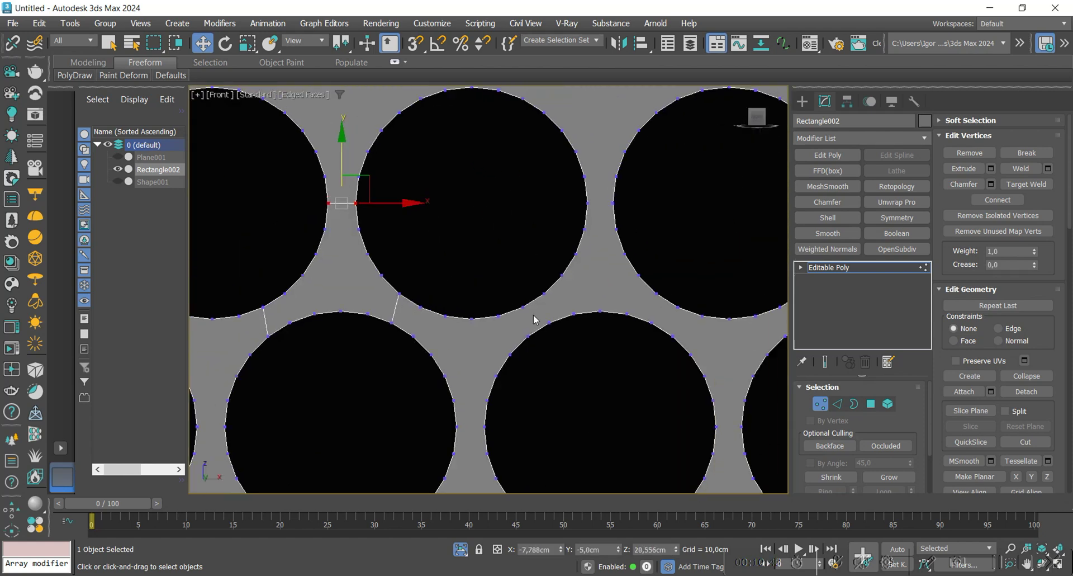
{"action": "left_click", "coordinate": [651, 322]}
{"action": "left_click", "coordinate": [656, 293], "text": "ctrl"}
{"action": "key", "text": "ctrl+shift+e"}
- Continue connecting facing vertices along the gap between the top two hole rows toward their far end
{"action": "middle_click_drag", "start_coordinate": [726, 315], "coordinate": [503, 316]}
{"action": "left_click", "coordinate": [562, 338]}
{"action": "left_click", "coordinate": [558, 309], "text": "ctrl"}
{"action": "key", "text": "ctrl+shift+e"}
{"action": "left_click", "coordinate": [687, 324]}
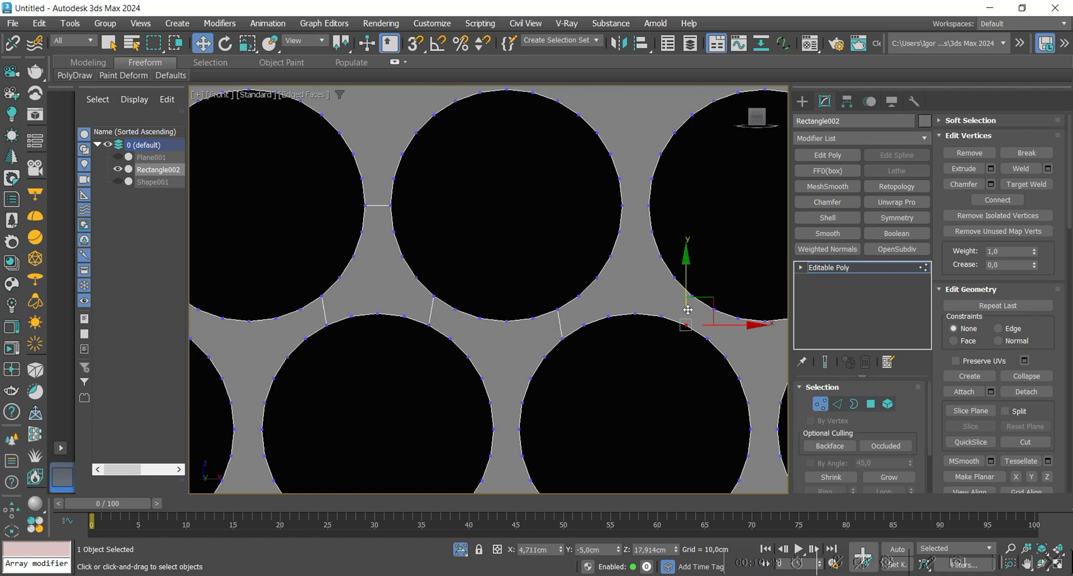
{"action": "middle_click_drag", "start_coordinate": [639, 228], "coordinate": [588, 200]}
{"action": "left_click", "coordinate": [528, 297]}
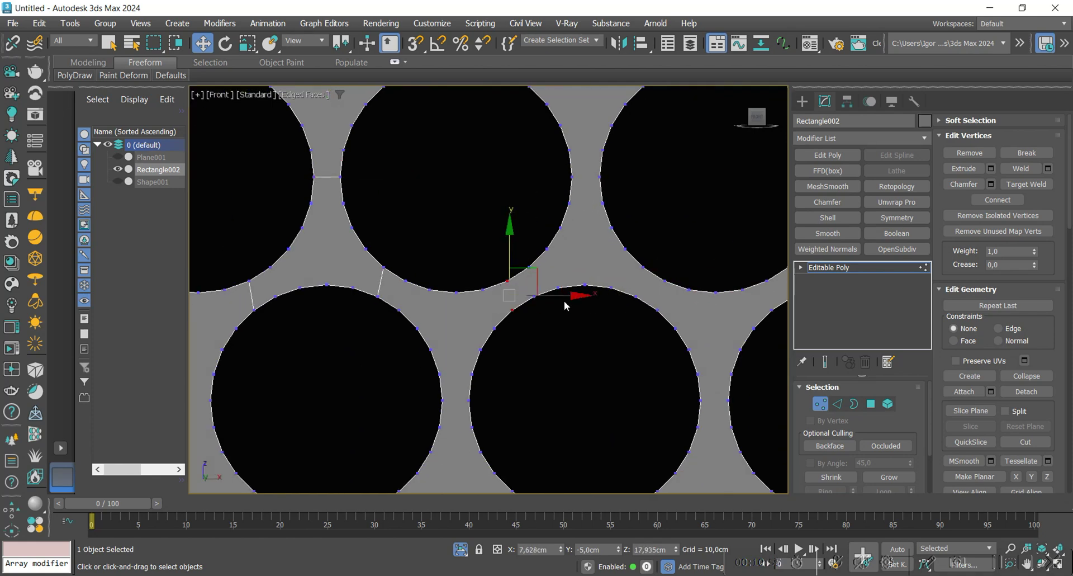
{"action": "key", "text": "ctrl+shift+e"}
{"action": "middle_click_drag", "start_coordinate": [775, 285], "coordinate": [516, 288]}
{"action": "left_click", "coordinate": [534, 299]}
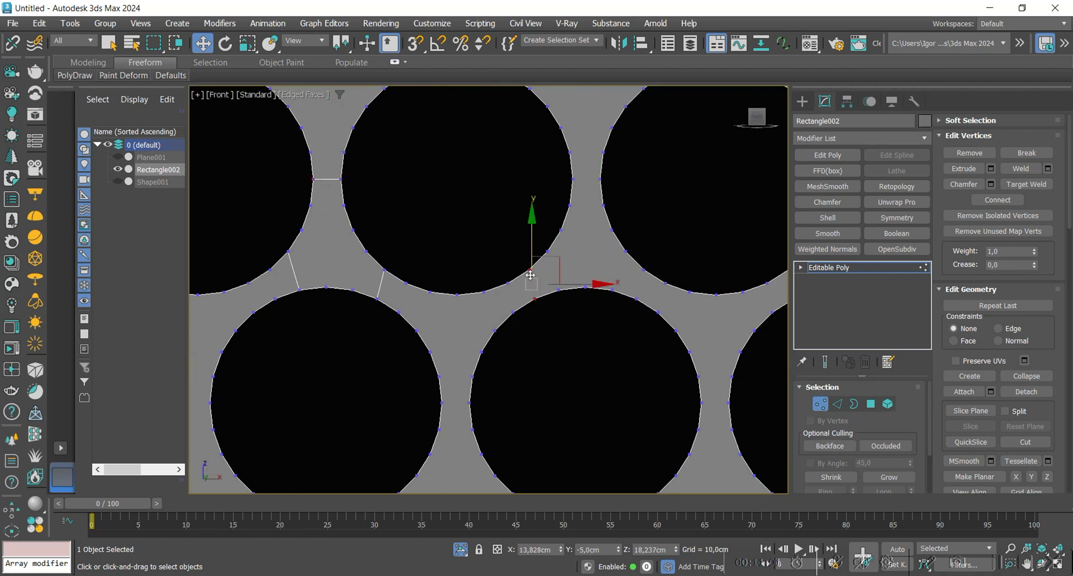
{"action": "left_click", "coordinate": [663, 308]}
{"action": "middle_click_drag", "start_coordinate": [666, 307], "coordinate": [479, 337]}
- Connect facing vertices between neighboring key holes in the second and third rows, at the end near the large round opening
{"action": "middle_click_drag", "start_coordinate": [587, 381], "coordinate": [578, 285]}
{"action": "left_click", "coordinate": [580, 348]}
{"action": "left_click", "coordinate": [615, 347], "text": "ctrl"}
{"action": "key", "text": "ctrl+shift+e"}
{"action": "left_click", "coordinate": [425, 293]}
{"action": "left_click", "coordinate": [402, 293], "text": "ctrl"}
{"action": "middle_click_drag", "start_coordinate": [422, 295], "coordinate": [470, 319]}
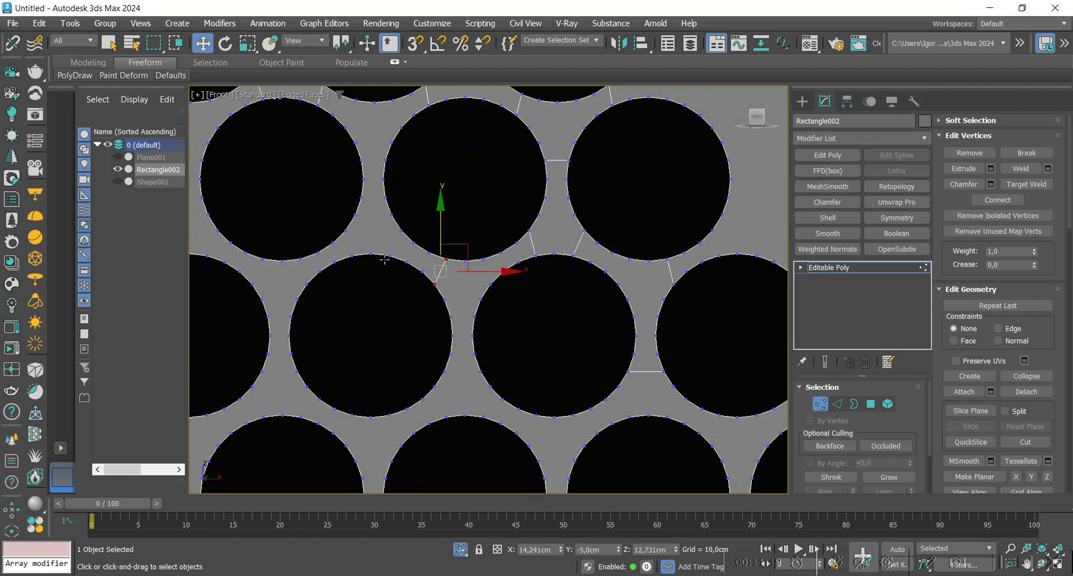
- Connect facing vertices between adjacent third-row holes and across the gap to the fourth-row holes
{"action": "left_click", "coordinate": [452, 354]}
{"action": "left_click", "coordinate": [474, 354], "text": "ctrl"}
{"action": "middle_click_drag", "start_coordinate": [474, 356], "coordinate": [541, 336]}
{"action": "left_click", "coordinate": [497, 366]}
{"action": "left_click", "coordinate": [534, 365], "text": "ctrl"}
{"action": "left_click", "coordinate": [487, 381]}
{"action": "left_click", "coordinate": [481, 372]}
{"action": "left_click", "coordinate": [459, 352]}
{"action": "middle_click_drag", "start_coordinate": [459, 352], "coordinate": [398, 370], "text": "alt"}
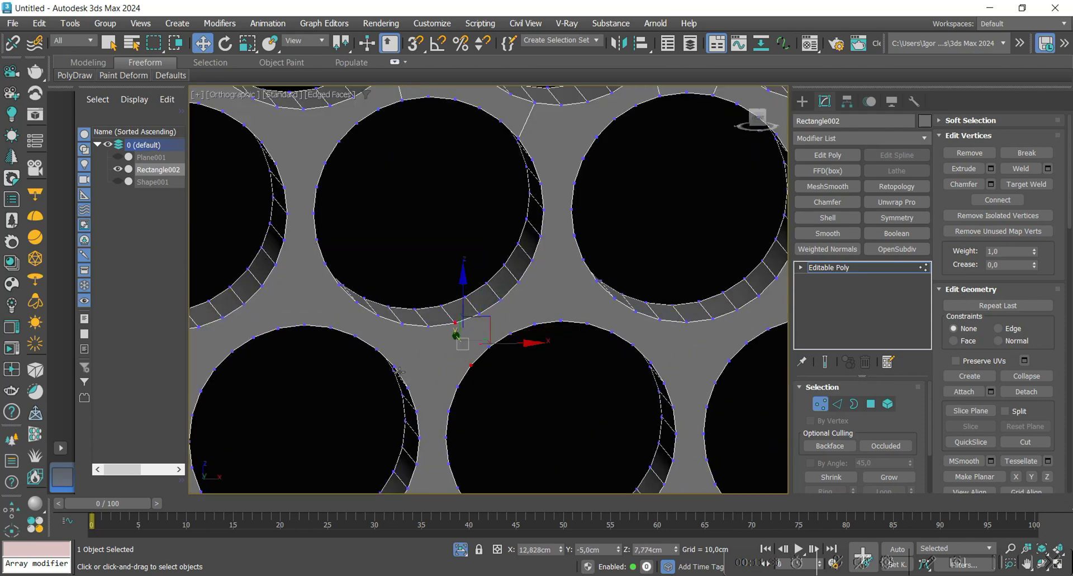
- Restore the front view and connect the facing vertices of two adjacent third-row holes near the middle of the body
{"action": "key", "text": "f"}
{"action": "scroll", "coordinate": [501, 287], "scroll_direction": "down", "scroll_amount": 5}
{"action": "middle_click_drag", "start_coordinate": [251, 295], "coordinate": [539, 307]}
{"action": "scroll", "coordinate": [539, 307], "scroll_direction": "up", "scroll_amount": 2}
{"action": "left_click", "coordinate": [528, 281]}
{"action": "left_click", "coordinate": [500, 281], "text": "ctrl"}
{"action": "key", "text": "ctrl+shift+e"}
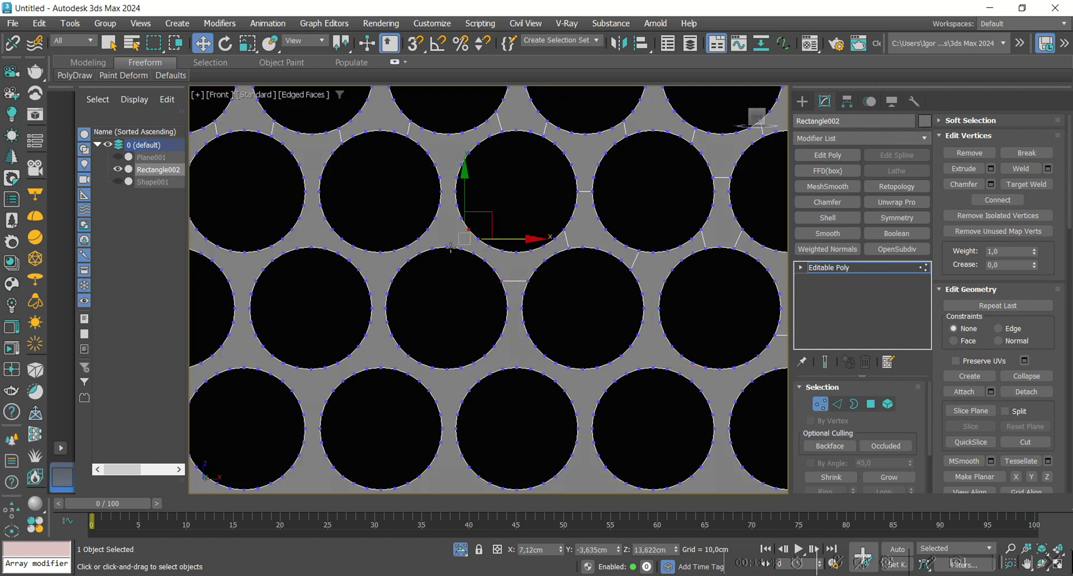
- Connect a mid-body second-row hole to the third-row hole below it, and join two adjacent second-row holes
{"action": "left_click", "coordinate": [459, 248]}
{"action": "scroll", "coordinate": [457, 246], "scroll_direction": "up", "scroll_amount": 3}
{"action": "left_click", "coordinate": [405, 218], "text": "ctrl"}
{"action": "key", "text": "ctrl+shift+e"}
{"action": "middle_click_drag", "start_coordinate": [407, 219], "coordinate": [426, 294]}
{"action": "left_click", "coordinate": [451, 215]}
{"action": "left_click", "coordinate": [479, 216], "text": "ctrl"}
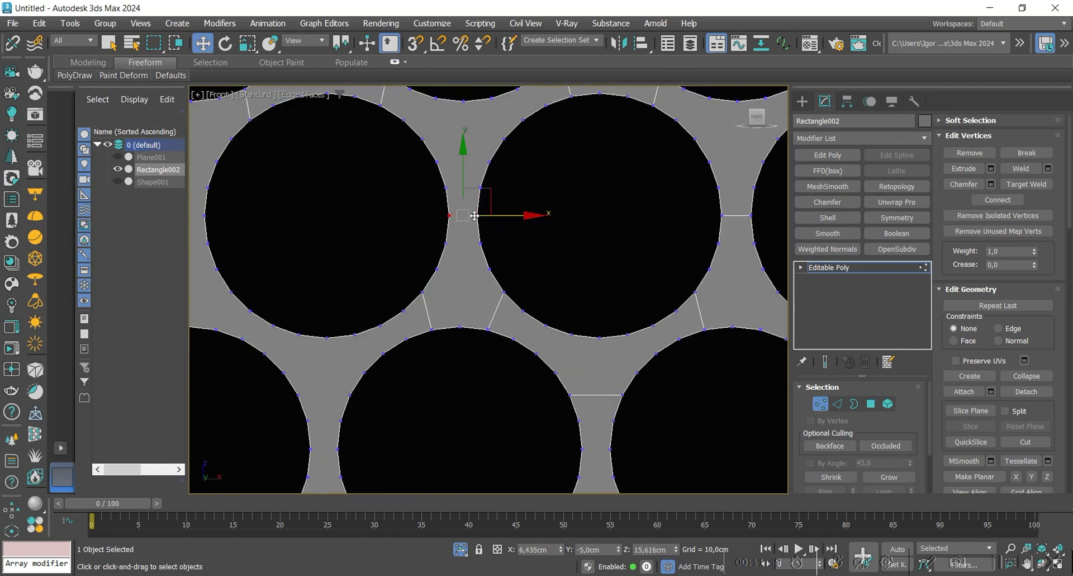
{"action": "key", "text": "ctrl+shift+e"}
- Continue joining second- and third-row holes toward the square opening, linking facing vertices across the gap and within each row
{"action": "middle_click_drag", "start_coordinate": [378, 333], "coordinate": [474, 296]}
{"action": "left_click", "coordinate": [362, 318]}
{"action": "left_click", "coordinate": [384, 304]}
{"action": "left_click", "coordinate": [386, 331], "text": "ctrl"}
{"action": "key", "text": "ctrl+shift+e"}
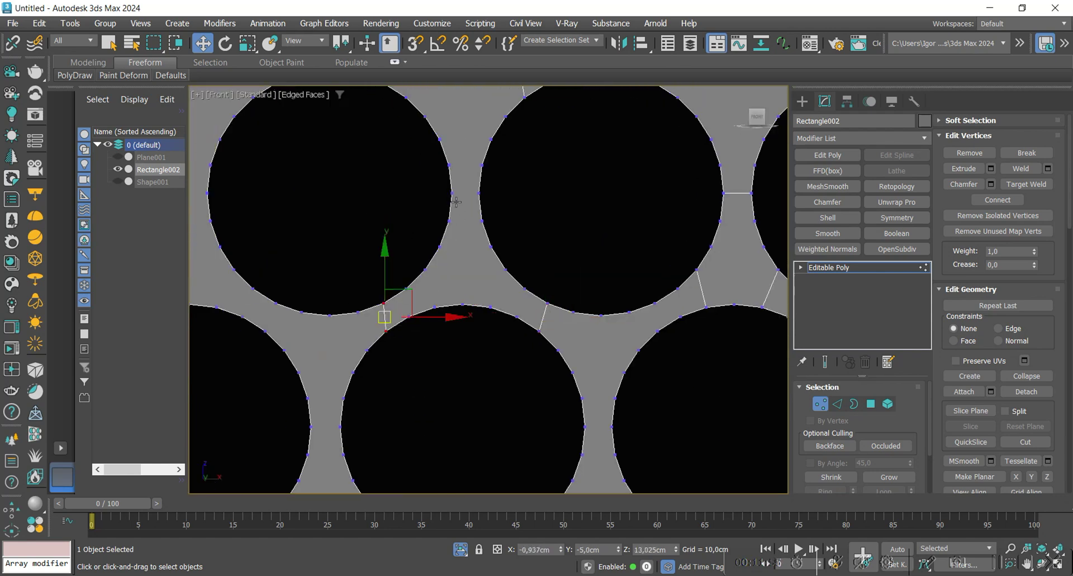
{"action": "left_click", "coordinate": [452, 193]}
{"action": "left_click", "coordinate": [479, 193], "text": "ctrl"}
{"action": "key", "text": "ctrl+shift+e"}
{"action": "middle_click_drag", "start_coordinate": [565, 384], "coordinate": [547, 319]}
{"action": "left_click", "coordinate": [567, 362]}
{"action": "left_click", "coordinate": [500, 355]}
{"action": "left_click", "coordinate": [470, 356], "text": "ctrl"}
{"action": "key", "text": "ctrl+shift+e"}
- Connect the remaining facing vertices between second- and third-row holes at the end near the square opening
{"action": "middle_click_drag", "start_coordinate": [470, 356], "coordinate": [592, 388]}
{"action": "left_click", "coordinate": [393, 293]}
{"action": "left_click", "coordinate": [390, 265], "text": "ctrl"}
{"action": "key", "text": "ctrl+shift+e"}
{"action": "left_click", "coordinate": [496, 267]}
{"action": "left_click", "coordinate": [554, 350], "text": "ctrl"}
{"action": "key", "text": "ctrl+shift+e"}
{"action": "middle_click_drag", "start_coordinate": [554, 349], "coordinate": [452, 349]}
{"action": "left_click", "coordinate": [520, 239]}
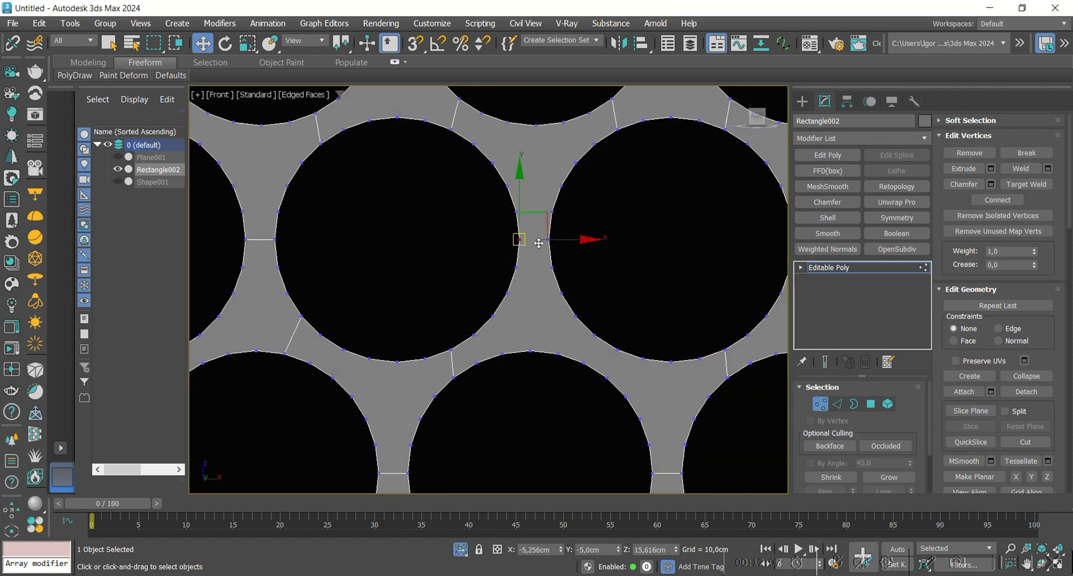
{"action": "scroll", "coordinate": [639, 392], "scroll_direction": "down", "scroll_amount": 2}
- Connect the first facing vertex pairs between third- and fourth-row holes and between adjacent fourth-row holes
{"action": "middle_click_drag", "start_coordinate": [639, 392], "coordinate": [649, 151]}
{"action": "scroll", "coordinate": [348, 311], "scroll_direction": "up", "scroll_amount": 1}
{"action": "left_click", "coordinate": [374, 250]}
{"action": "left_click", "coordinate": [367, 225], "text": "ctrl"}
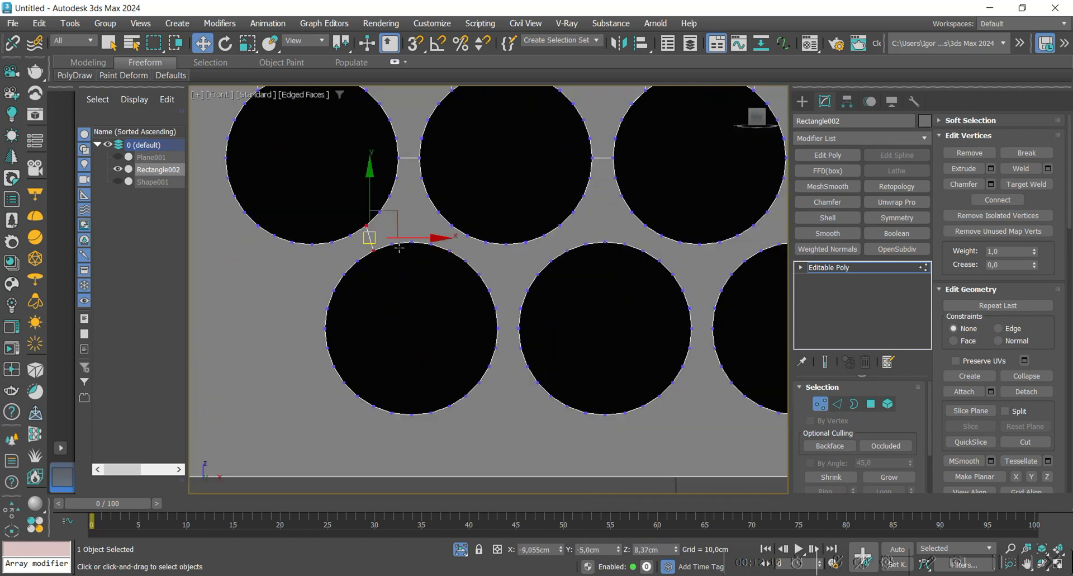
{"action": "left_click", "coordinate": [495, 309]}
{"action": "left_click", "coordinate": [521, 309], "text": "ctrl"}
{"action": "middle_click_drag", "start_coordinate": [521, 309], "coordinate": [408, 368]}
{"action": "left_click", "coordinate": [440, 336]}
{"action": "left_click", "coordinate": [461, 336], "text": "ctrl"}
{"action": "key", "text": "ctrl+shift+e"}
{"action": "left_click", "coordinate": [474, 283]}
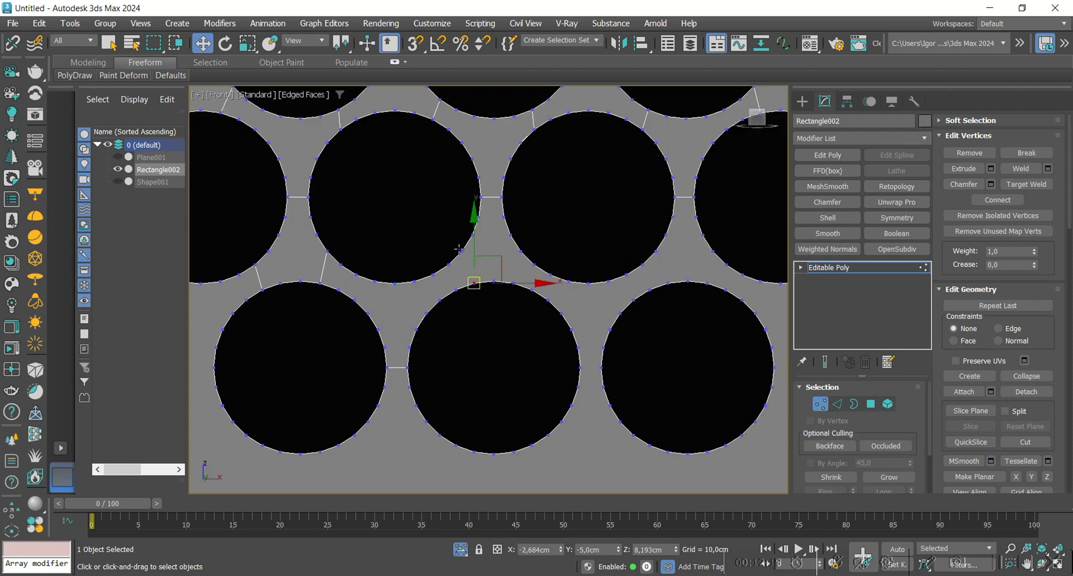
{"action": "left_click", "coordinate": [520, 251], "text": "ctrl"}
{"action": "key", "text": "ctrl+shift+e"}
- Connect the next two pairs of adjacent fourth-row holes and link the third-row hole between them to the row below
{"action": "middle_click_drag", "start_coordinate": [520, 251], "coordinate": [434, 234]}
{"action": "left_click", "coordinate": [493, 350]}
{"action": "left_click", "coordinate": [514, 350], "text": "ctrl"}
{"action": "key", "text": "ctrl+shift+e"}
{"action": "middle_click_drag", "start_coordinate": [523, 350], "coordinate": [441, 383]}
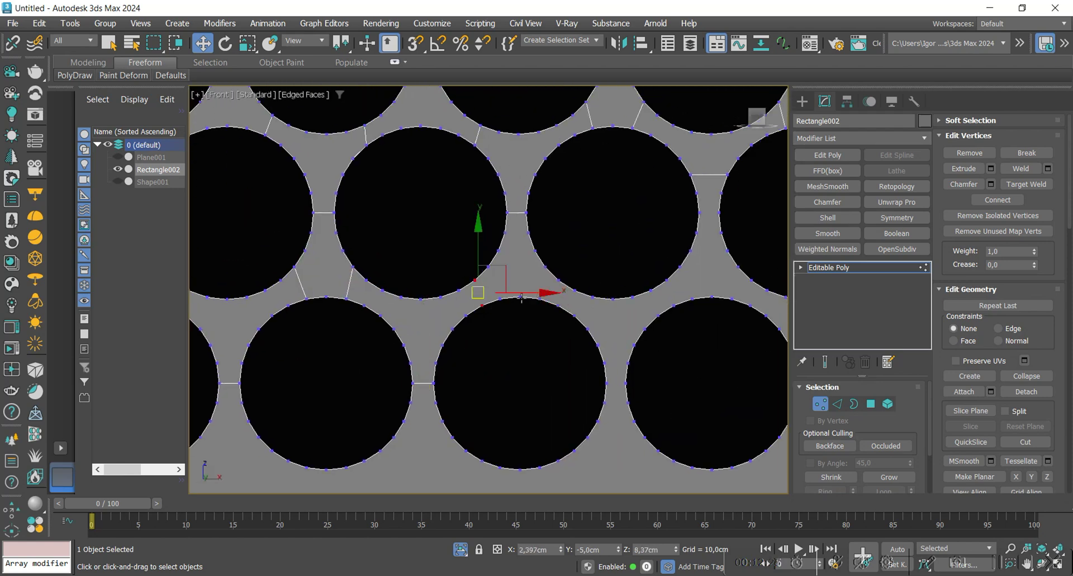
{"action": "left_click", "coordinate": [545, 267], "text": "ctrl"}
{"action": "key", "text": "ctrl+shift+e"}
{"action": "middle_click_drag", "start_coordinate": [545, 267], "coordinate": [466, 259]}
{"action": "left_click", "coordinate": [528, 374]}
{"action": "left_click", "coordinate": [547, 374], "text": "ctrl"}
{"action": "key", "text": "ctrl+shift+e"}
- Continue connecting facing vertices across the gap between the third and fourth rows toward the large round opening
{"action": "middle_click_drag", "start_coordinate": [548, 374], "coordinate": [469, 395]}
{"action": "left_click", "coordinate": [516, 316]}
{"action": "left_click", "coordinate": [575, 310]}
{"action": "left_click", "coordinate": [581, 278], "text": "ctrl"}
{"action": "key", "text": "ctrl+shift+e"}
{"action": "left_click", "coordinate": [533, 262], "text": "ctrl"}
{"action": "middle_click_drag", "start_coordinate": [643, 366], "coordinate": [513, 378]}
{"action": "key", "text": "ctrl+shift+e"}
{"action": "left_click", "coordinate": [532, 278]}
{"action": "left_click", "coordinate": [538, 303], "text": "ctrl"}
- Try to join a third-row hole to the fourth-row hole below it by connecting vertices and using Cut
{"action": "middle_click_drag", "start_coordinate": [539, 303], "coordinate": [512, 312]}
{"action": "left_click", "coordinate": [518, 273]}
{"action": "left_click", "coordinate": [530, 305], "text": "ctrl"}
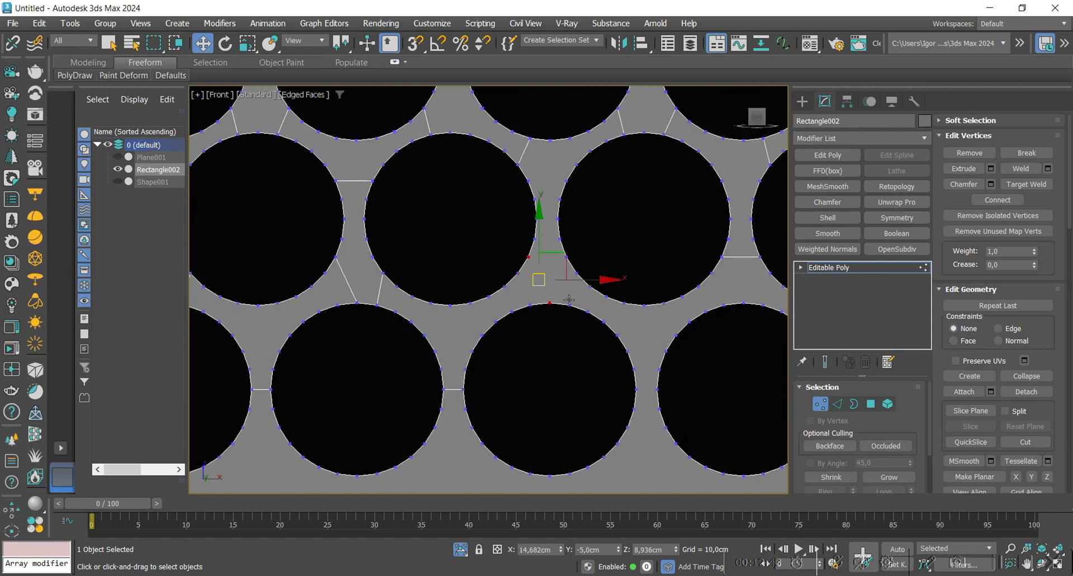
{"action": "left_click", "coordinate": [489, 295]}
{"action": "left_click", "coordinate": [495, 321], "text": "ctrl"}
{"action": "scroll", "coordinate": [499, 325], "scroll_direction": "up", "scroll_amount": 2}
{"action": "scroll", "coordinate": [498, 321], "scroll_direction": "down", "scroll_amount": 1}
{"action": "key", "text": "alt+c"}
{"action": "scroll", "coordinate": [506, 312], "scroll_direction": "down", "scroll_amount": 1}
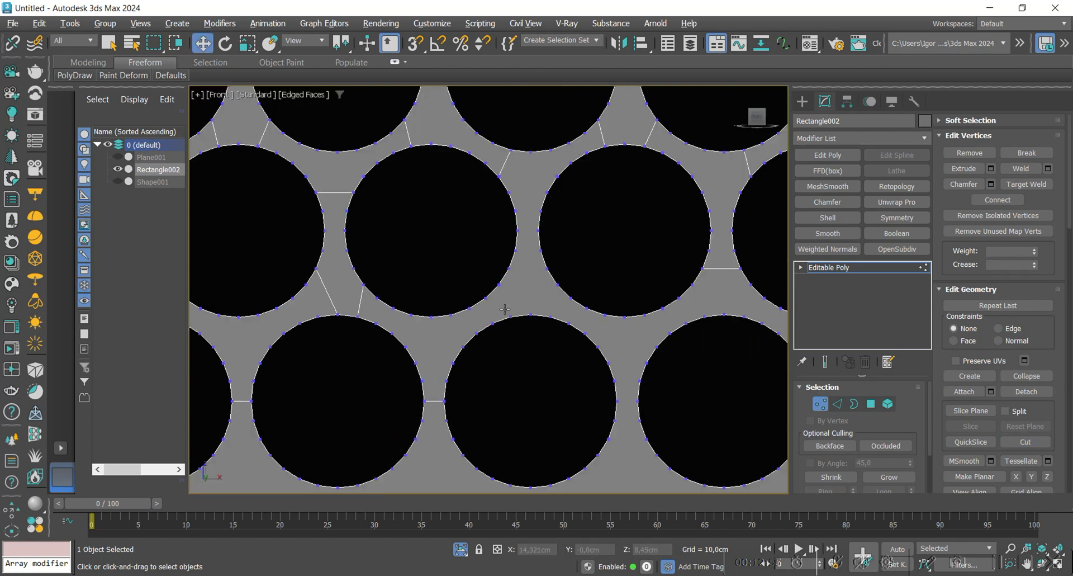
- Connect the last facing vertex pairs within and between the third and fourth rows, up to the final fourth-row hole
{"action": "middle_click_drag", "start_coordinate": [503, 313], "coordinate": [443, 334]}
{"action": "left_click", "coordinate": [461, 249]}
{"action": "left_click", "coordinate": [483, 250], "text": "ctrl"}
{"action": "key", "text": "ctrl+shift+e"}
{"action": "middle_click_drag", "start_coordinate": [497, 252], "coordinate": [461, 226]}
{"action": "left_click", "coordinate": [515, 356]}
{"action": "left_click", "coordinate": [554, 356], "text": "ctrl"}
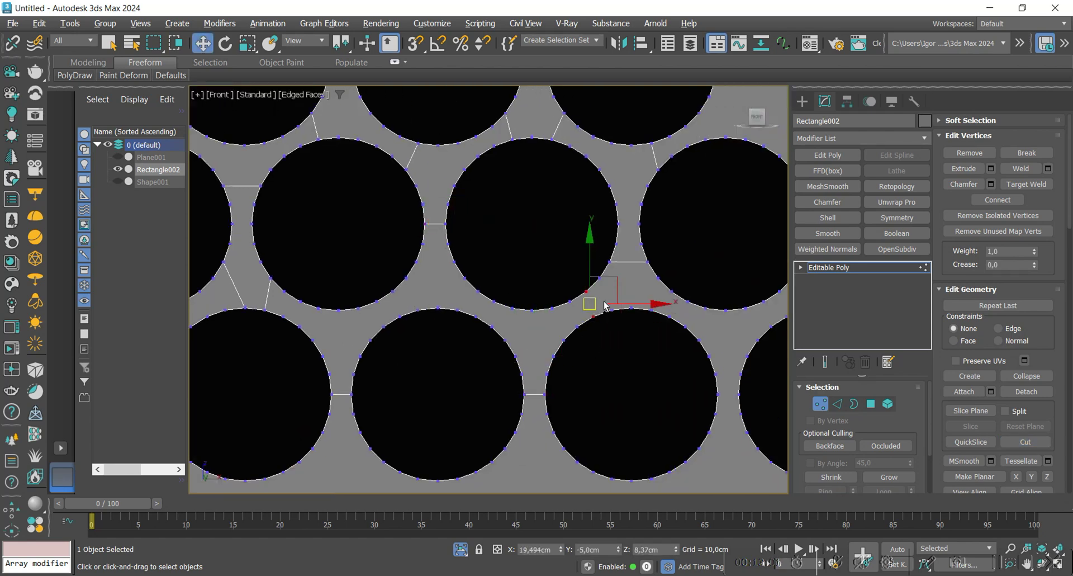
{"action": "middle_click_drag", "start_coordinate": [600, 303], "coordinate": [512, 303]}
{"action": "left_click", "coordinate": [563, 310]}
{"action": "left_click", "coordinate": [568, 279], "text": "ctrl"}
{"action": "middle_click_drag", "start_coordinate": [653, 394], "coordinate": [611, 328]}
{"action": "scroll", "coordinate": [534, 304], "scroll_direction": "down", "scroll_amount": 3}
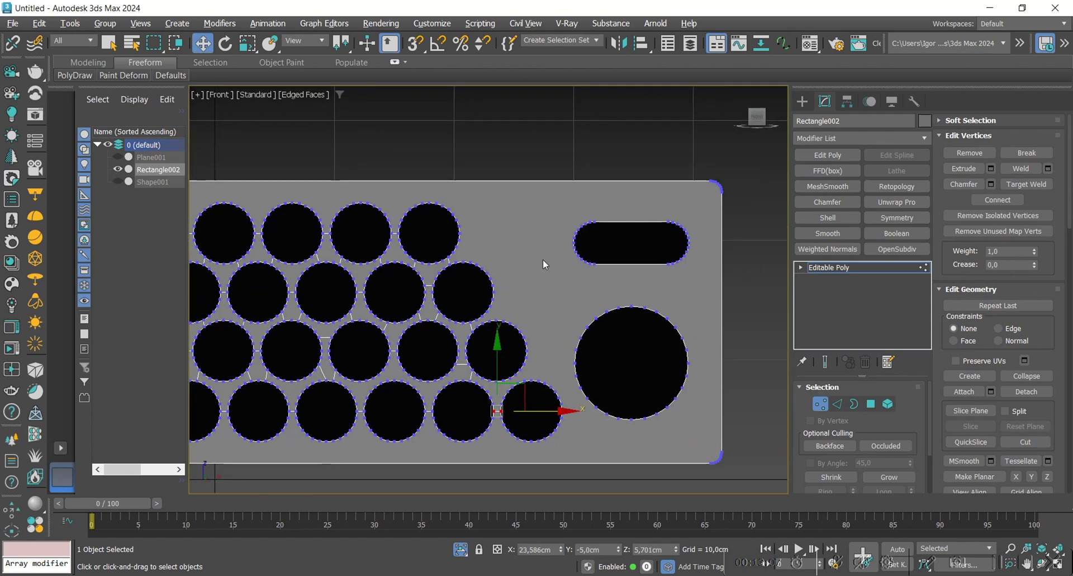
- Link the last top-row hole to the pill-shaped slot and the last third-row hole to the large round opening, then cut an edge between those openings
{"action": "scroll", "coordinate": [534, 302], "scroll_direction": "up", "scroll_amount": 4}
{"action": "middle_click_drag", "start_coordinate": [648, 236], "coordinate": [623, 283]}
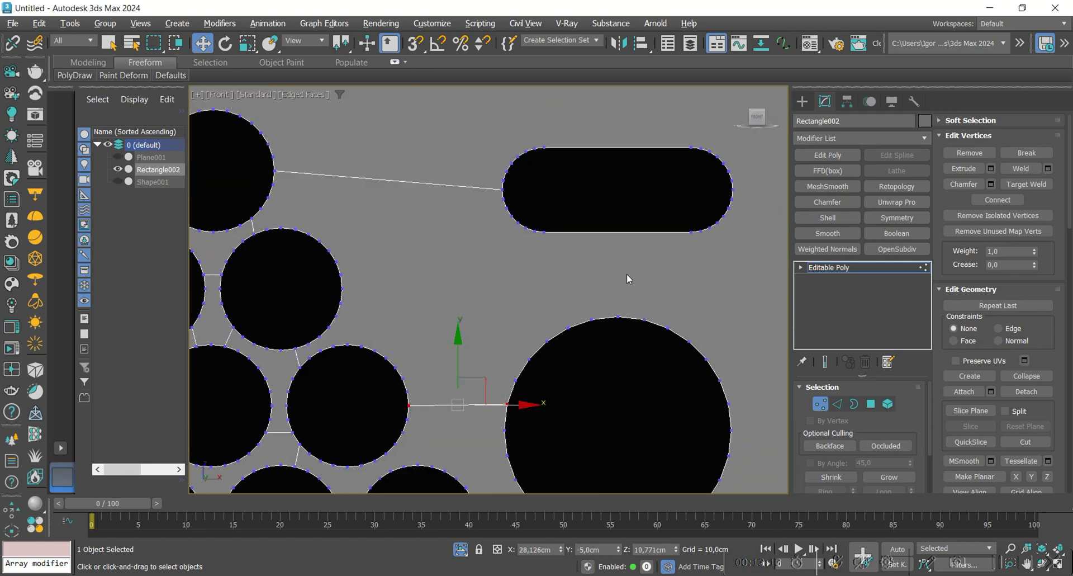
{"action": "key", "text": "alt+c"}
{"action": "right_click", "coordinate": [659, 288]}
- Connect the pill-shaped slot and the large round opening to the nearest rounded corners of the body
{"action": "middle_click_drag", "start_coordinate": [715, 154], "coordinate": [583, 214]}
{"action": "left_click", "coordinate": [584, 214]}
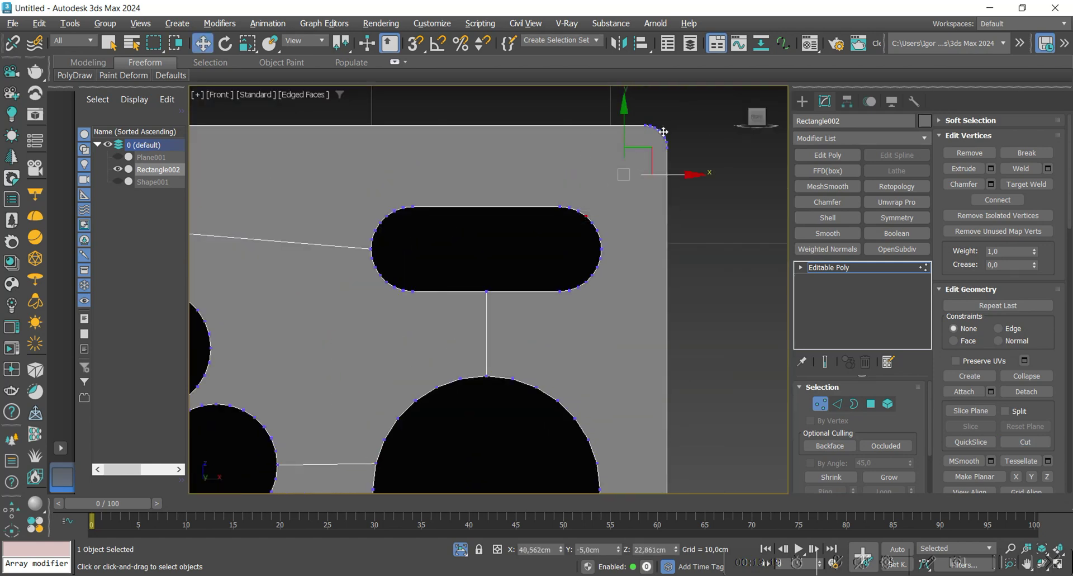
{"action": "key", "text": "ctrl+shift+e"}
{"action": "middle_click_drag", "start_coordinate": [660, 470], "coordinate": [661, 154]}
{"action": "left_click", "coordinate": [663, 365]}
{"action": "left_click", "coordinate": [561, 258], "text": "ctrl"}
{"action": "key", "text": "ctrl+shift+e"}
- Connect the last fourth-row hole to the large round opening
{"action": "scroll", "coordinate": [609, 312], "scroll_direction": "down", "scroll_amount": 2}
{"action": "left_click", "coordinate": [535, 285]}
{"action": "left_click", "coordinate": [568, 269], "text": "ctrl"}
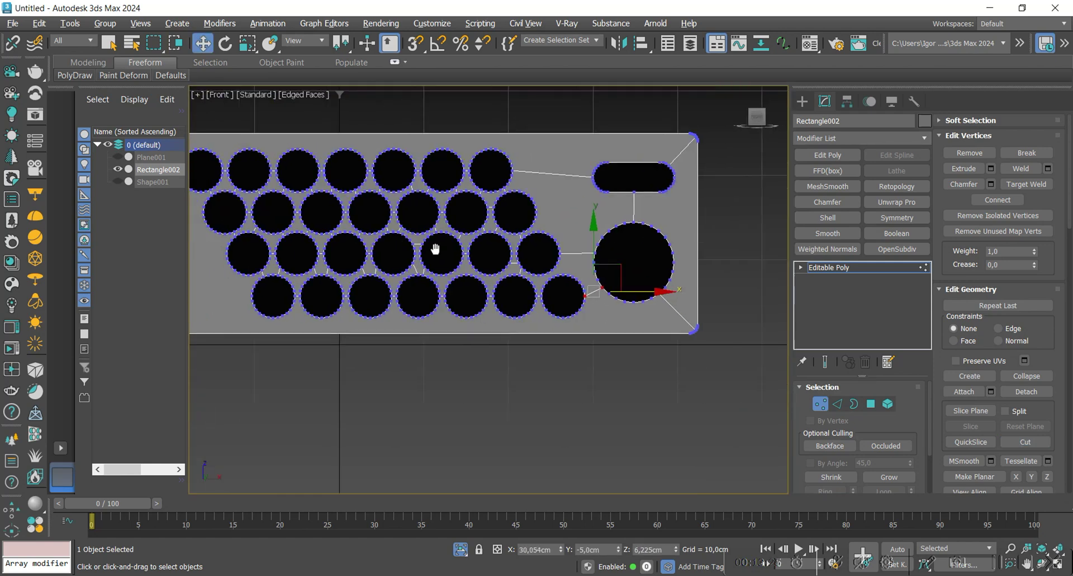
- Cut edges from the square opening's two rounded corners nearest the keys to the body's outer edges
{"action": "scroll", "coordinate": [427, 175], "scroll_direction": "up", "scroll_amount": 5}
{"action": "middle_click_drag", "start_coordinate": [431, 174], "coordinate": [475, 254]}
{"action": "scroll", "coordinate": [473, 252], "scroll_direction": "up", "scroll_amount": 4}
{"action": "key", "text": "alt+c"}
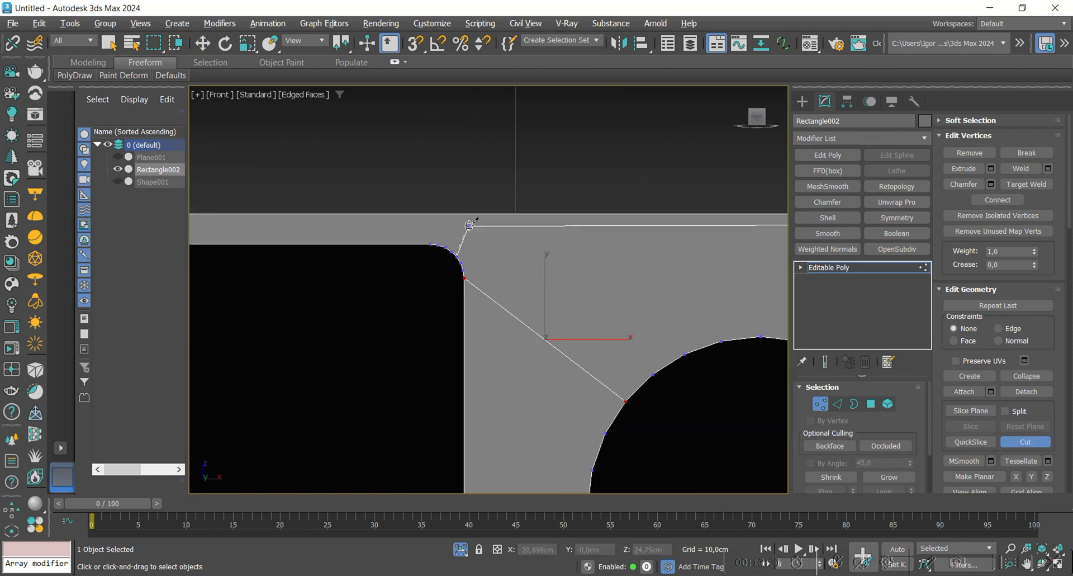
{"action": "right_click", "coordinate": [495, 258]}
{"action": "scroll", "coordinate": [496, 259], "scroll_direction": "down", "scroll_amount": 4}
{"action": "middle_click_drag", "start_coordinate": [495, 448], "coordinate": [496, 172]}
{"action": "key", "text": "alt+c"}
{"action": "left_click", "coordinate": [494, 311]}
{"action": "right_click", "coordinate": [507, 346]}
- Link the square opening's corners farthest from the keys to the nearest outer corners of the body
{"action": "scroll", "coordinate": [507, 346], "scroll_direction": "down", "scroll_amount": 5}
{"action": "middle_click_drag", "start_coordinate": [524, 215], "coordinate": [496, 307]}
{"action": "scroll", "coordinate": [485, 258], "scroll_direction": "up", "scroll_amount": 2}
{"action": "left_click", "coordinate": [485, 259]}
{"action": "scroll", "coordinate": [643, 361], "scroll_direction": "up", "scroll_amount": 7}
{"action": "key", "text": "alt+c"}
{"action": "left_click", "coordinate": [357, 191]}
{"action": "left_click", "coordinate": [417, 326]}
{"action": "right_click", "coordinate": [488, 350]}
{"action": "scroll", "coordinate": [488, 350], "scroll_direction": "down", "scroll_amount": 5}
{"action": "scroll", "coordinate": [452, 332], "scroll_direction": "up", "scroll_amount": 3}
{"action": "left_click_drag", "start_coordinate": [405, 301], "coordinate": [394, 353]}
{"action": "scroll", "coordinate": [394, 353], "scroll_direction": "down", "scroll_amount": 6}
{"action": "middle_click_drag", "start_coordinate": [391, 92], "coordinate": [401, 302]}
{"action": "scroll", "coordinate": [401, 297], "scroll_direction": "up", "scroll_amount": 7}
{"action": "left_click_drag", "start_coordinate": [430, 366], "coordinate": [401, 347]}
{"action": "scroll", "coordinate": [400, 346], "scroll_direction": "down", "scroll_amount": 8}
- Select all edges of the body and deselect the connecting edges around the large round opening and the last key holes
{"action": "middle_click_drag", "start_coordinate": [730, 390], "coordinate": [546, 300]}
{"action": "key", "text": "2"}
{"action": "key", "text": "ctrl+a"}
{"action": "key", "text": "F3"}
{"action": "scroll", "coordinate": [614, 244], "scroll_direction": "up", "scroll_amount": 2}
{"action": "left_click", "coordinate": [588, 209], "text": "alt"}
{"action": "left_click", "coordinate": [697, 252], "text": "alt"}
{"action": "scroll", "coordinate": [757, 369], "scroll_direction": "up", "scroll_amount": 4}
{"action": "left_click", "coordinate": [521, 357], "text": "alt"}
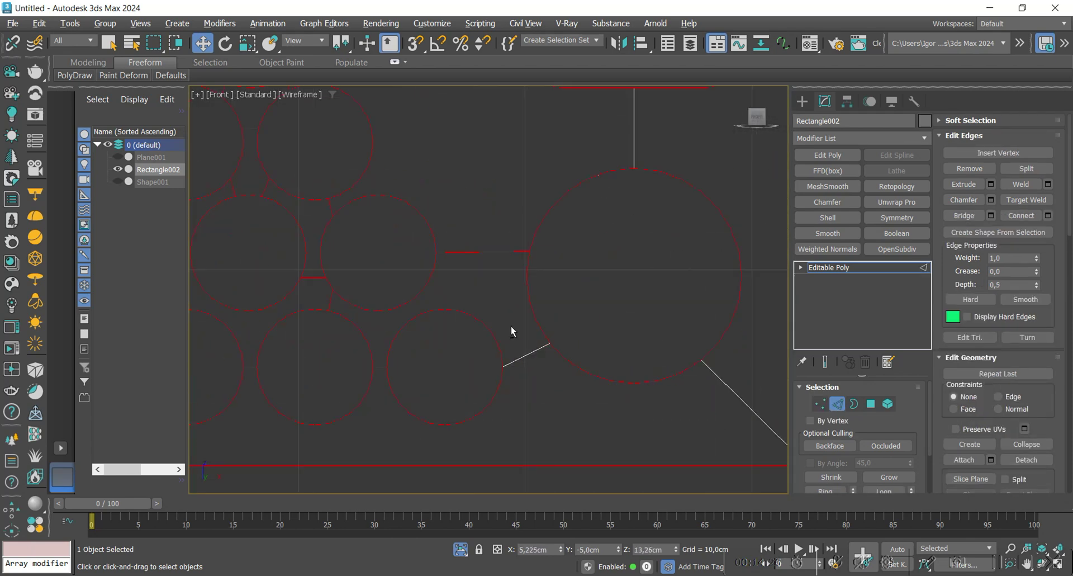
{"action": "key", "text": "ctrl+z"}
{"action": "left_click", "coordinate": [520, 265], "text": "alt"}
{"action": "left_click", "coordinate": [498, 233], "text": "alt"}
{"action": "left_click", "coordinate": [521, 135], "text": "alt"}
{"action": "left_click", "coordinate": [429, 107], "text": "alt"}
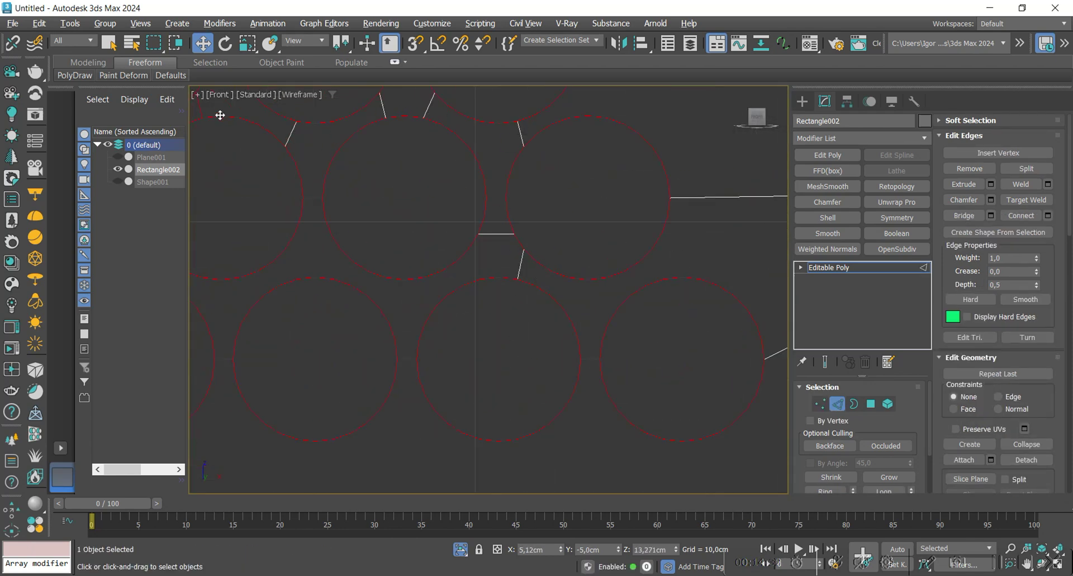
- Deselect the remaining connecting edges between the key-hole rows and around the square opening, keeping only outline and rim edges selected
{"action": "scroll", "coordinate": [598, 358], "scroll_direction": "down", "scroll_amount": 2}
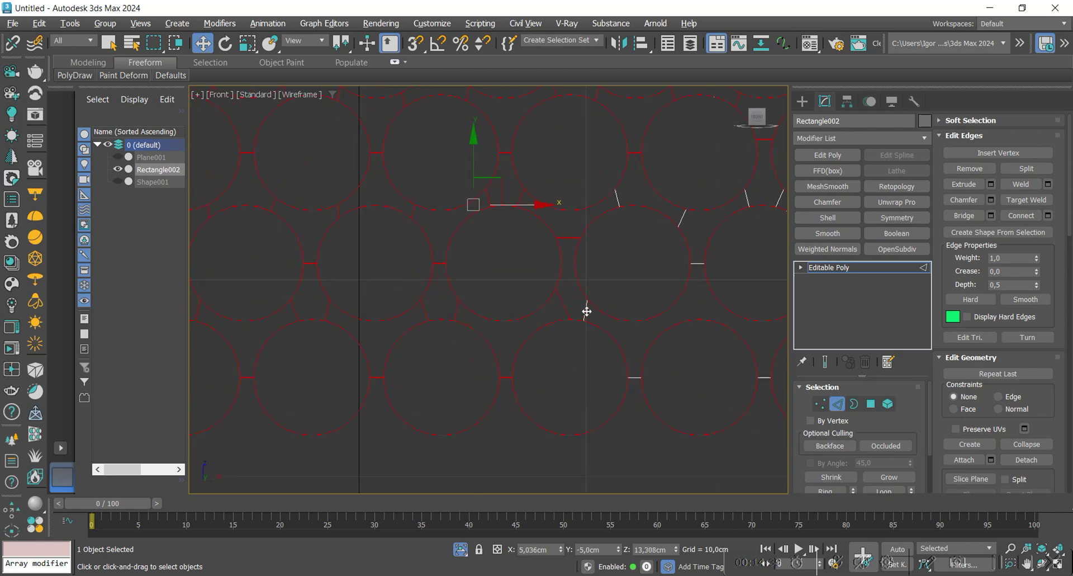
{"action": "middle_click_drag", "start_coordinate": [301, 296], "coordinate": [469, 366]}
{"action": "middle_click_drag", "start_coordinate": [339, 159], "coordinate": [469, 282]}
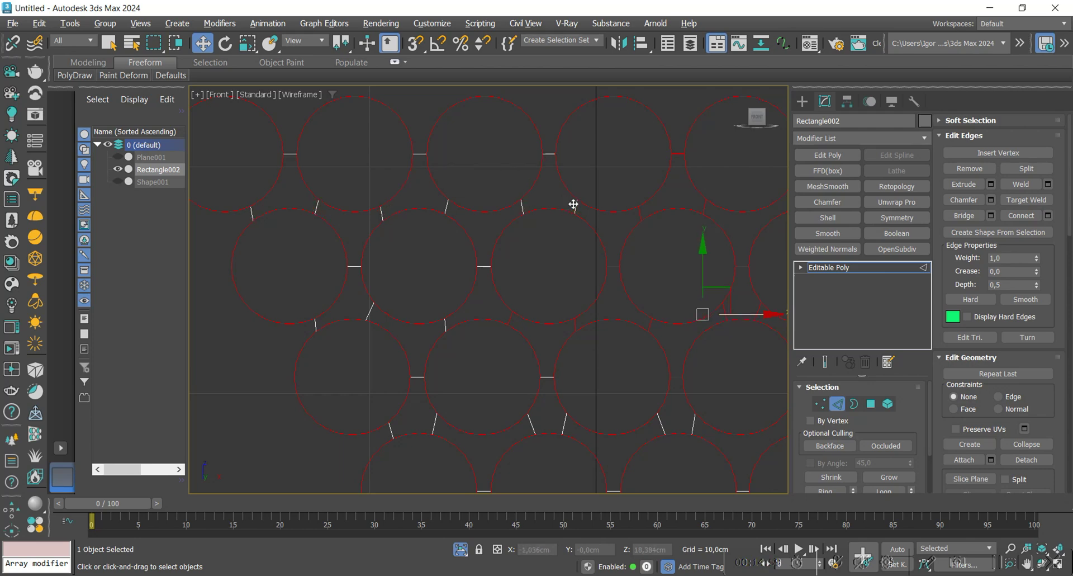
{"action": "middle_click_drag", "start_coordinate": [576, 323], "coordinate": [446, 254]}
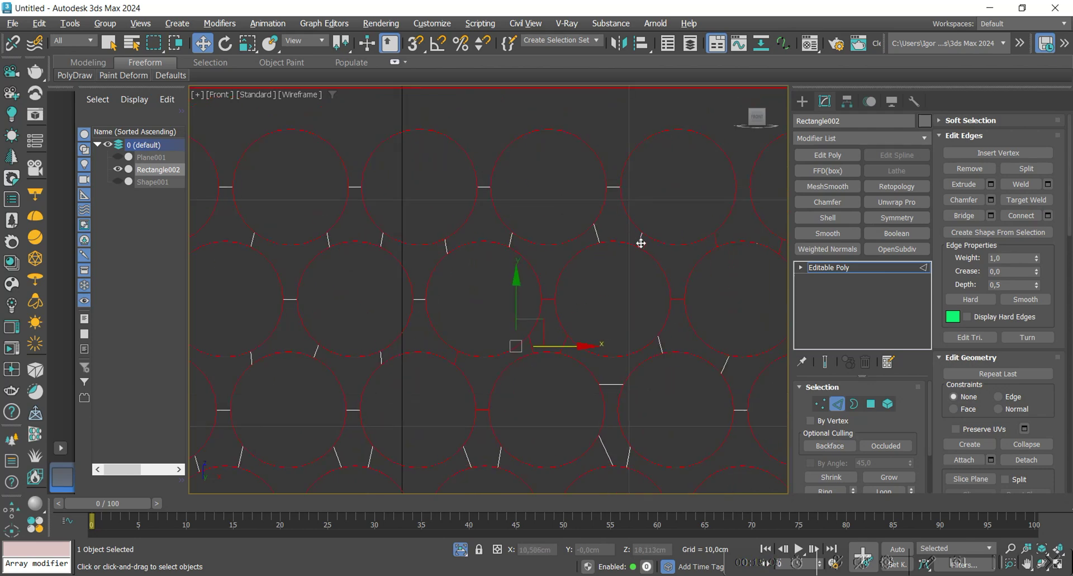
{"action": "middle_click_drag", "start_coordinate": [743, 187], "coordinate": [602, 282]}
{"action": "scroll", "coordinate": [472, 287], "scroll_direction": "down", "scroll_amount": 6}
{"action": "scroll", "coordinate": [438, 156], "scroll_direction": "up", "scroll_amount": 6}
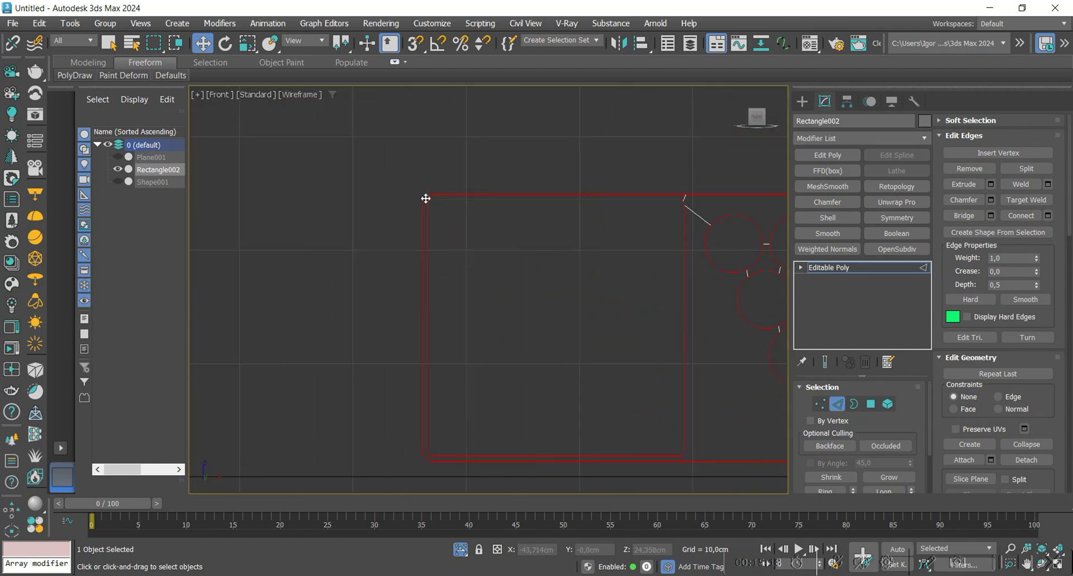
{"action": "scroll", "coordinate": [427, 306], "scroll_direction": "down", "scroll_amount": 3}
{"action": "scroll", "coordinate": [531, 325], "scroll_direction": "up", "scroll_amount": 4}
{"action": "scroll", "coordinate": [505, 340], "scroll_direction": "down", "scroll_amount": 6}
- Chamfer the selected rim and outline edges by 0,182 cm with 2 segments
{"action": "key", "text": "F3"}
{"action": "middle_click_drag", "start_coordinate": [448, 252], "coordinate": [419, 266], "text": "alt"}
{"action": "scroll", "coordinate": [347, 186], "scroll_direction": "up", "scroll_amount": 9}
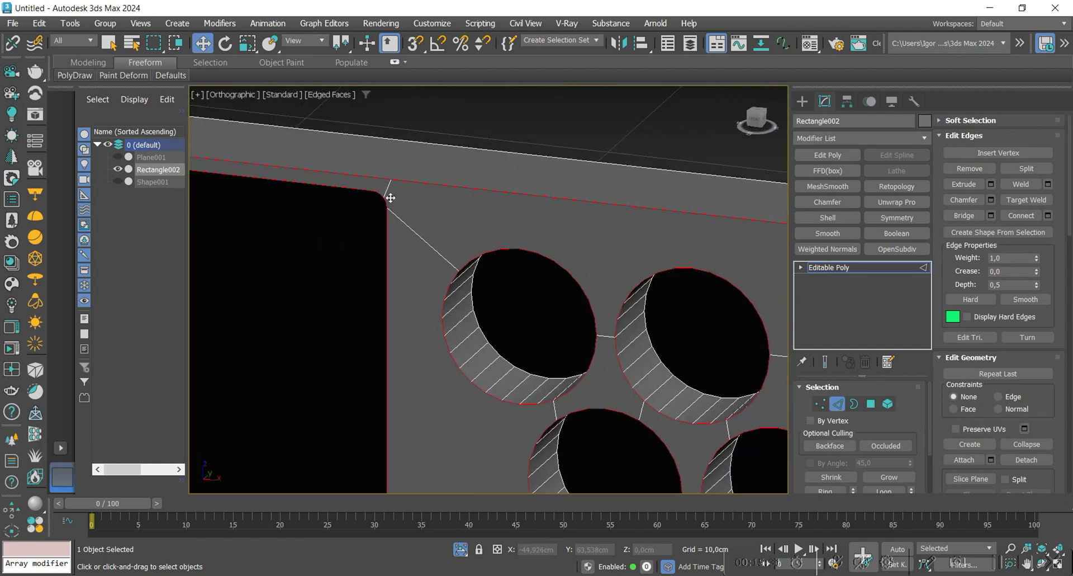
{"action": "key", "text": "ctrl+shift+c"}
{"action": "middle_click_drag", "start_coordinate": [431, 230], "coordinate": [408, 207]}
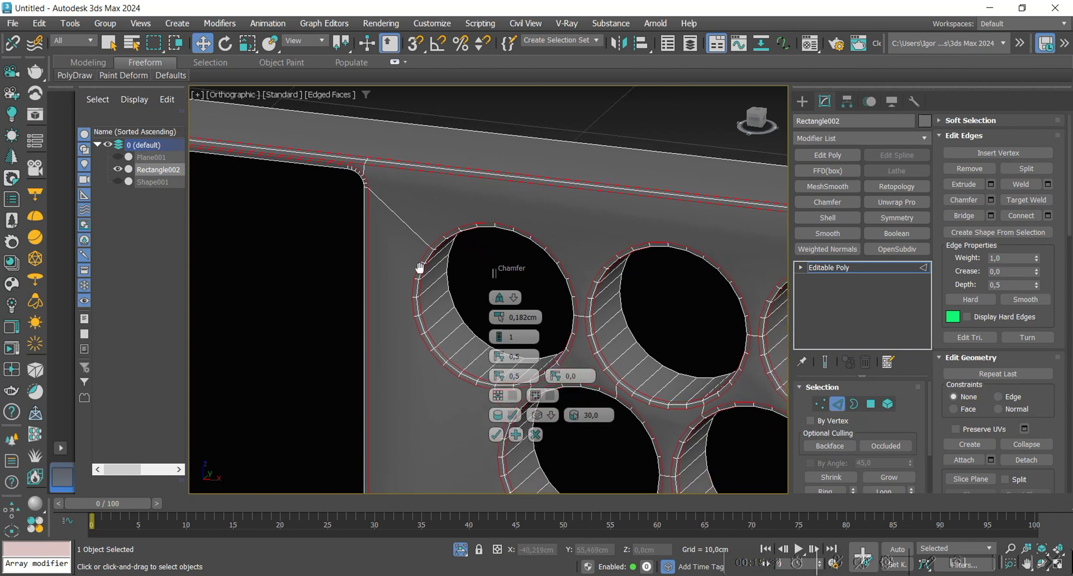
{"action": "middle_click_drag", "start_coordinate": [427, 272], "coordinate": [410, 252]}
{"action": "left_click_drag", "start_coordinate": [422, 331], "coordinate": [399, 304]}
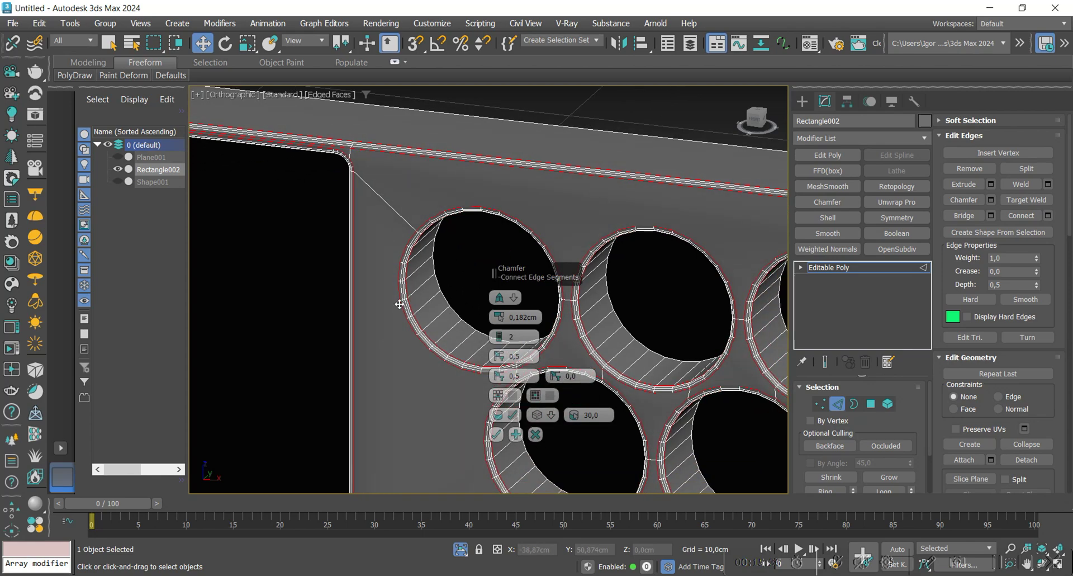
{"action": "left_click", "coordinate": [501, 434]}
- Try a Weighted Normals modifier on the body, disable it and return to the Editable Poly level
{"action": "scroll", "coordinate": [462, 300], "scroll_direction": "down", "scroll_amount": 8}
{"action": "middle_click_drag", "start_coordinate": [463, 299], "coordinate": [353, 223]}
{"action": "key", "text": "2"}
{"action": "key", "text": "F4"}
{"action": "middle_click_drag", "start_coordinate": [640, 296], "coordinate": [620, 282]}
{"action": "left_click", "coordinate": [827, 249]}
{"action": "middle_click_drag", "start_coordinate": [604, 322], "coordinate": [446, 352], "text": "alt"}
{"action": "left_click", "coordinate": [804, 269]}
{"action": "left_click", "coordinate": [821, 280]}
- Select the large back face, convert the selection to its border edges and chamfer them
{"action": "key", "text": "2"}
{"action": "key", "text": "F4"}
{"action": "middle_click_drag", "start_coordinate": [512, 302], "coordinate": [531, 275], "text": "alt"}
{"action": "scroll", "coordinate": [531, 275], "scroll_direction": "up", "scroll_amount": 4}
{"action": "key", "text": "4"}
{"action": "left_click", "coordinate": [545, 291]}
{"action": "left_click", "coordinate": [837, 404], "text": "ctrl"}
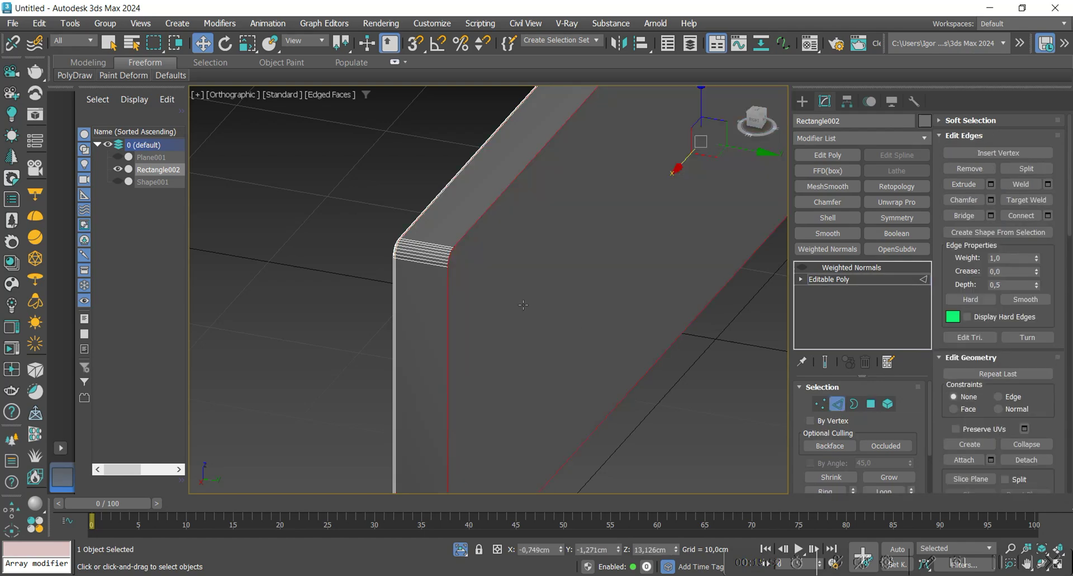
{"action": "key", "text": "ctrl+shift+c"}
{"action": "left_click", "coordinate": [496, 435]}
{"action": "key", "text": "2"}
{"action": "scroll", "coordinate": [485, 320], "scroll_direction": "down", "scroll_amount": 4}
{"action": "key", "text": "F4"}
{"action": "key", "text": "F4"}
{"action": "scroll", "coordinate": [516, 310], "scroll_direction": "down", "scroll_amount": 2}
- Connect the ring of edges across the body's side walls with one edge loop along the middle of the thickness
{"action": "mouse_move", "coordinate": [517, 310]}
{"action": "middle_mouse_down", "text": "alt"}
{"action": "mouse_move", "coordinate": [442, 294]}
{"action": "mouse_move", "coordinate": [688, 297]}
{"action": "middle_mouse_up", "text": "alt"}
{"action": "key", "text": "F4"}
{"action": "mouse_move", "coordinate": [688, 298]}
{"action": "middle_mouse_down"}
{"action": "mouse_move", "coordinate": [608, 323]}
{"action": "mouse_move", "coordinate": [639, 333]}
{"action": "mouse_move", "coordinate": [498, 319]}
{"action": "mouse_move", "coordinate": [532, 307]}
{"action": "middle_mouse_up"}
{"action": "scroll", "coordinate": [498, 320], "scroll_direction": "up", "scroll_amount": 4}
{"action": "key", "text": "F4"}
{"action": "key", "text": "2"}
{"action": "scroll", "coordinate": [502, 159], "scroll_direction": "up", "scroll_amount": 2}
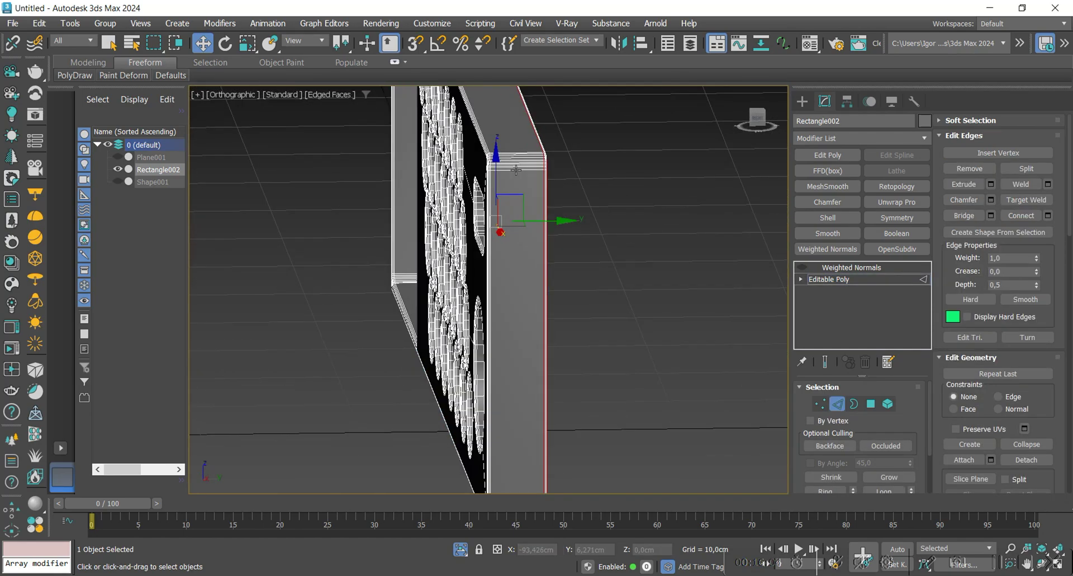
{"action": "left_click", "coordinate": [517, 170]}
{"action": "key", "text": "alt+r"}
{"action": "key", "text": "ctrl+shift+e"}
{"action": "left_click", "coordinate": [496, 356]}
{"action": "middle_click_drag", "start_coordinate": [500, 360], "coordinate": [545, 326], "text": "alt"}
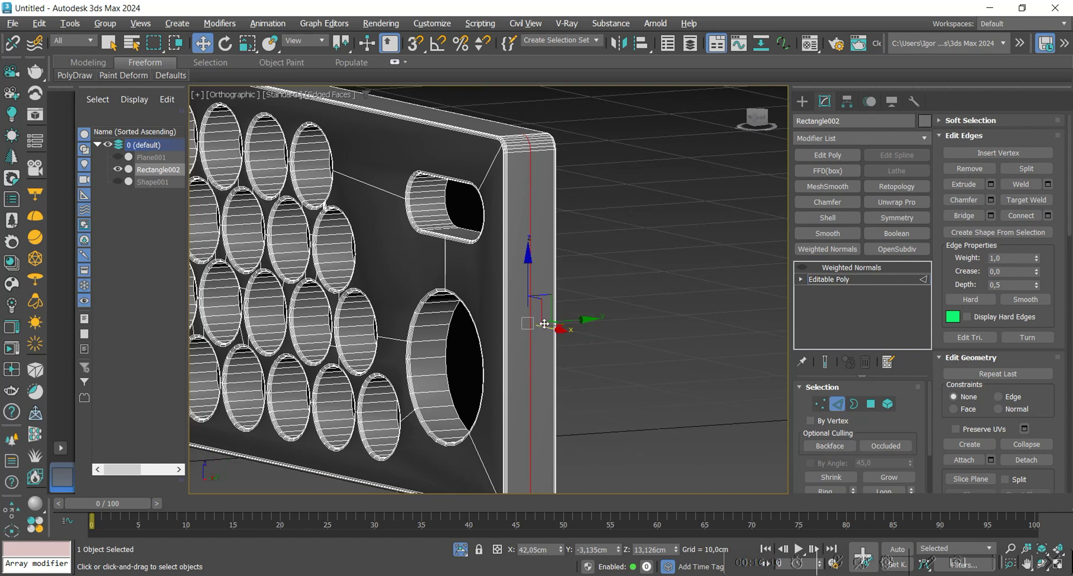
{"action": "scroll", "coordinate": [529, 287], "scroll_direction": "down", "scroll_amount": 4}
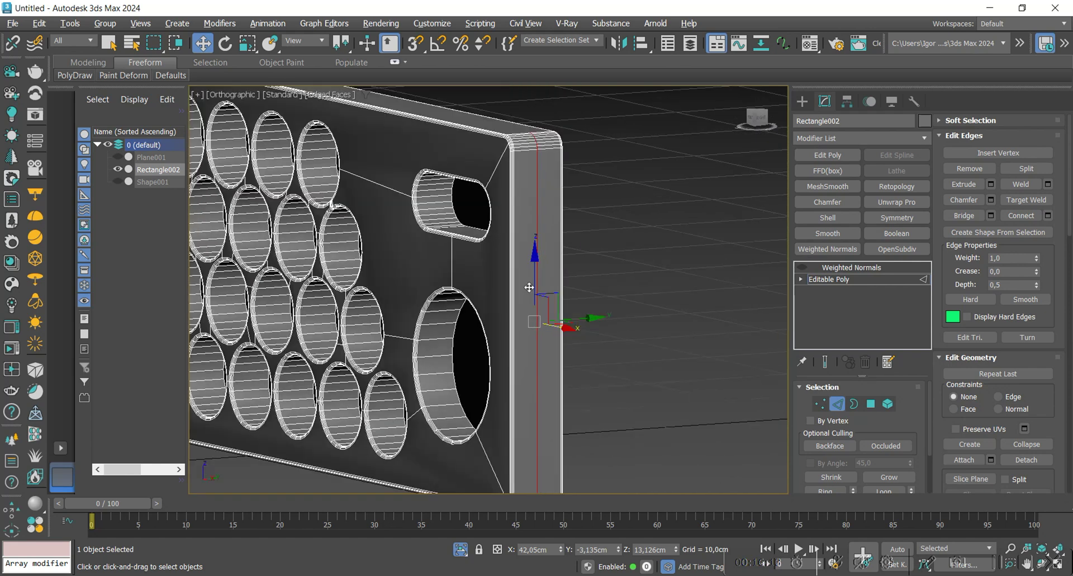
{"action": "key", "text": "2"}
- Draw a small rectangle about 1,95 cm long and 1,12 cm wide beside the body in the Right view
{"action": "left_click", "coordinate": [803, 102]}
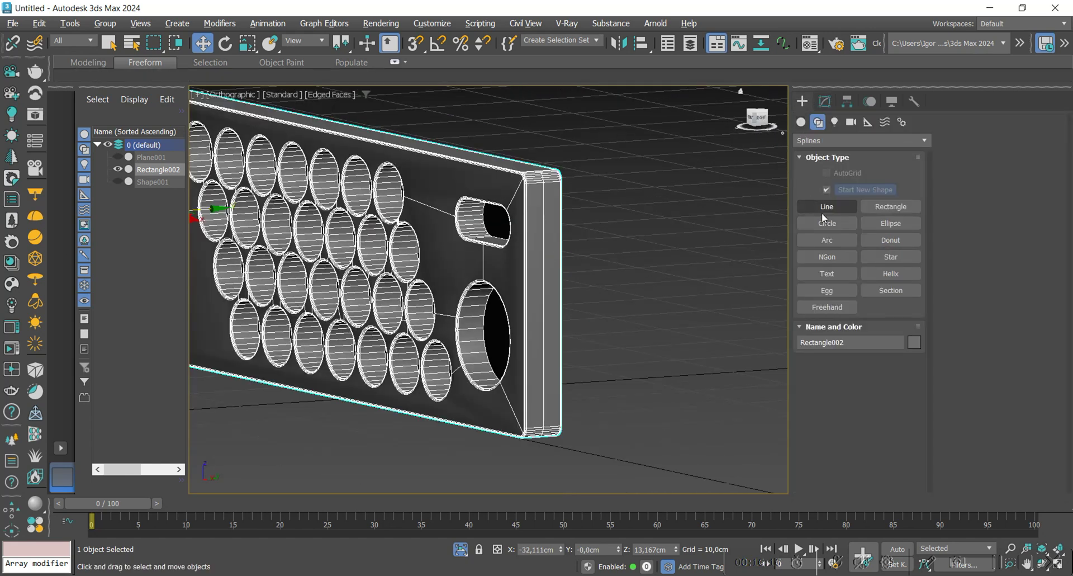
{"action": "left_click", "coordinate": [878, 206]}
{"action": "middle_click_drag", "start_coordinate": [652, 251], "coordinate": [625, 235]}
{"action": "left_click", "coordinate": [760, 119]}
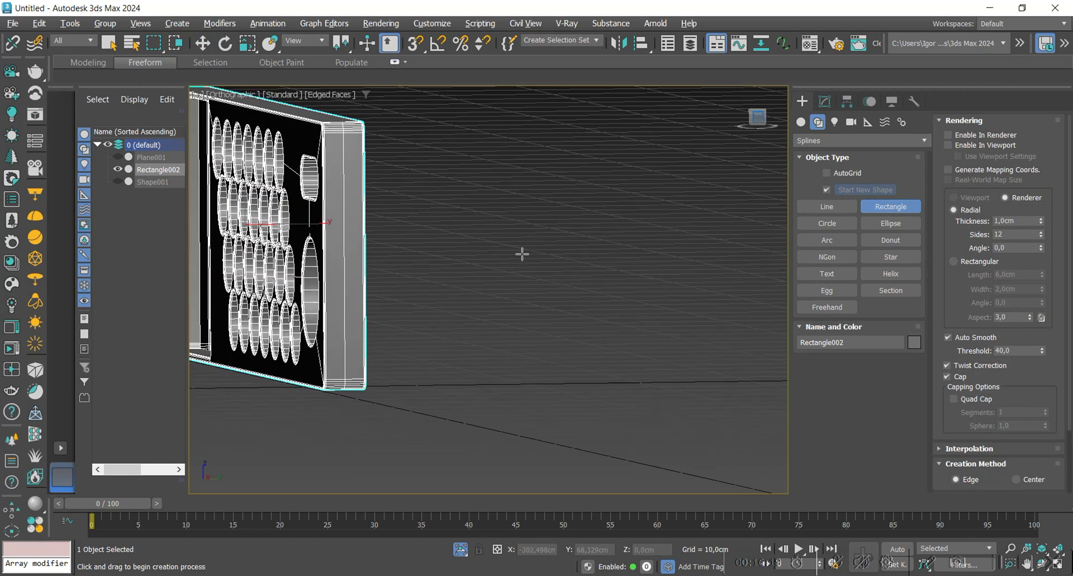
{"action": "scroll", "coordinate": [393, 256], "scroll_direction": "up", "scroll_amount": 2}
{"action": "left_click_drag", "start_coordinate": [422, 227], "coordinate": [433, 243]}
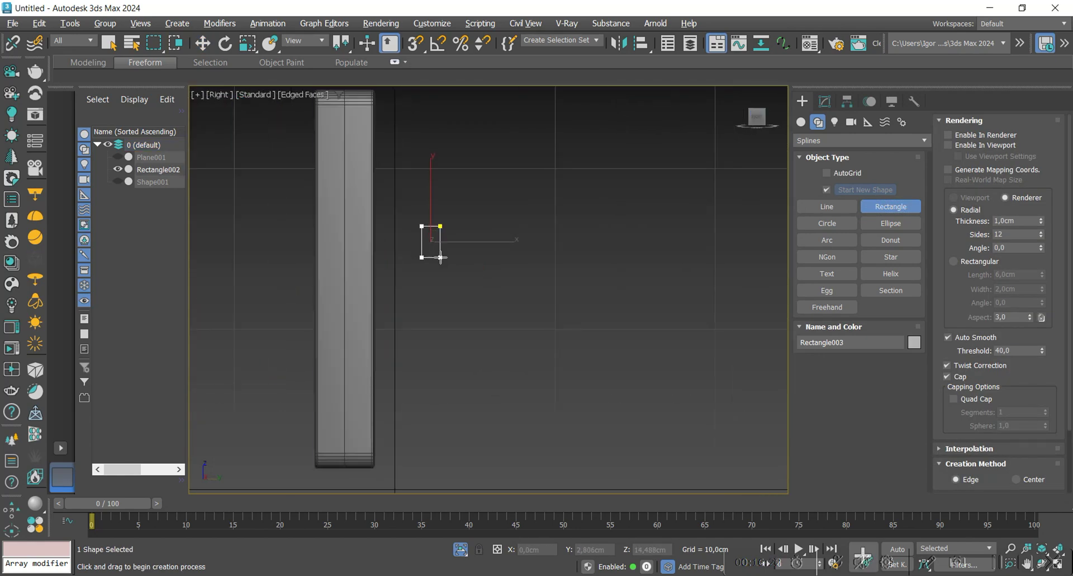
{"action": "right_click", "coordinate": [439, 257]}
- Align the rectangle to the body and move it along X to just outside the end wall by the round opening
{"action": "left_click", "coordinate": [642, 44]}
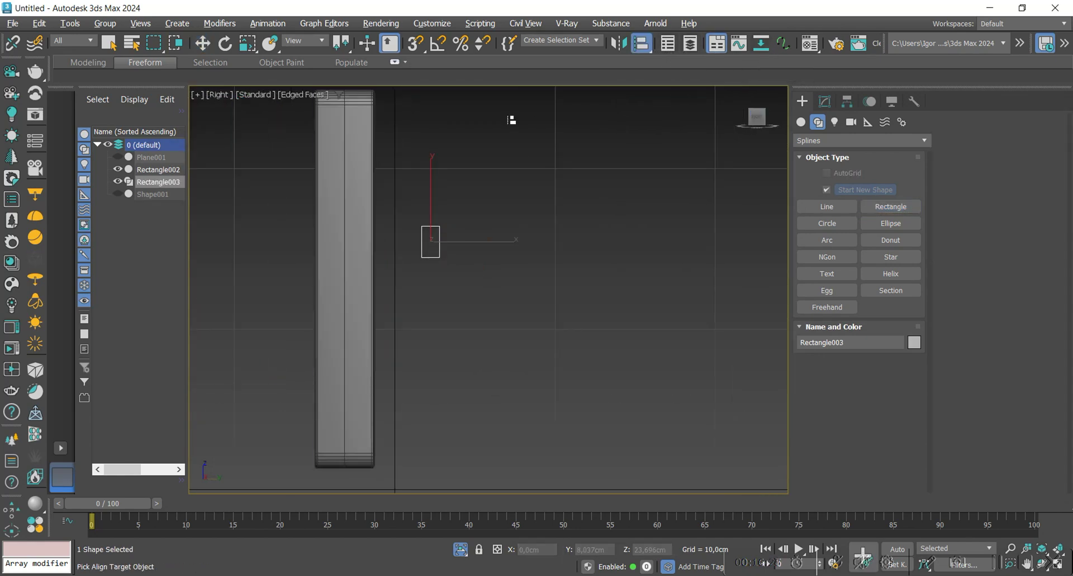
{"action": "left_click", "coordinate": [362, 305]}
{"action": "left_click", "coordinate": [504, 254]}
{"action": "left_click", "coordinate": [541, 406]}
{"action": "mouse_move", "coordinate": [352, 282]}
{"action": "middle_mouse_down", "text": "alt"}
{"action": "mouse_move", "coordinate": [396, 289]}
{"action": "mouse_move", "coordinate": [340, 274]}
{"action": "middle_mouse_up", "text": "alt"}
{"action": "scroll", "coordinate": [397, 290], "scroll_direction": "down", "scroll_amount": 3}
{"action": "left_click_drag", "start_coordinate": [341, 273], "coordinate": [670, 300]}
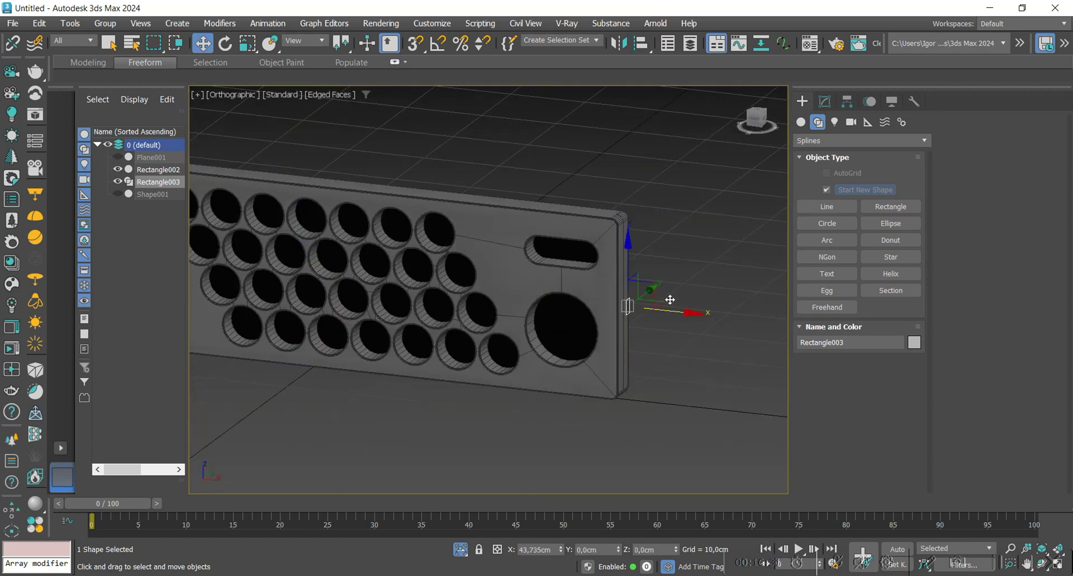
- Add Edit Spline to the rectangle, convert all its vertices to Corner and fillet them into a pill-shaped outline
{"action": "left_click", "coordinate": [825, 101]}
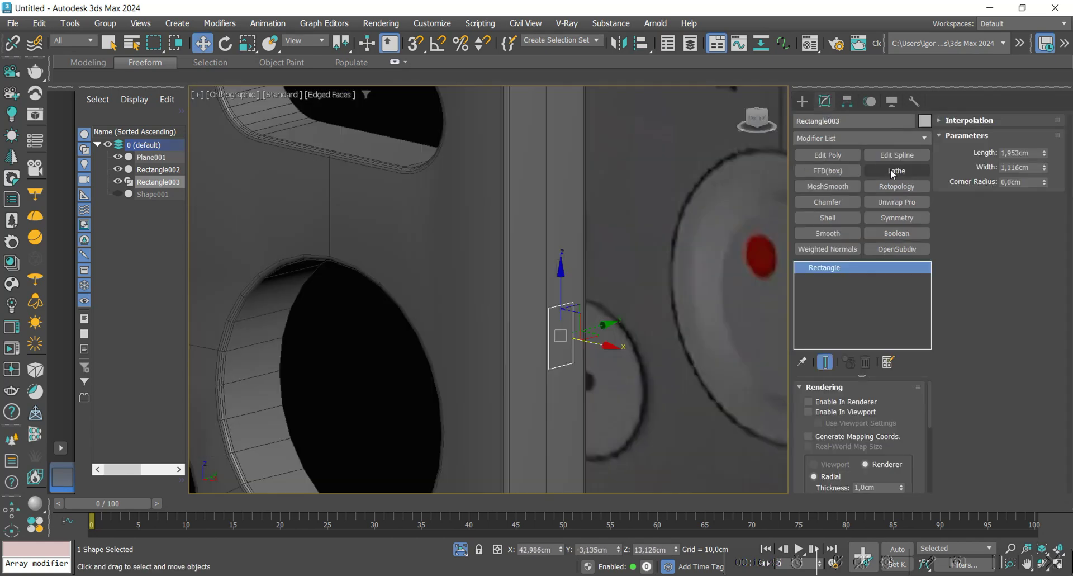
{"action": "left_click", "coordinate": [895, 158]}
{"action": "key", "text": "1"}
{"action": "key", "text": "ctrl+a"}
{"action": "scroll", "coordinate": [608, 315], "scroll_direction": "up", "scroll_amount": 2}
{"action": "right_click", "coordinate": [603, 311]}
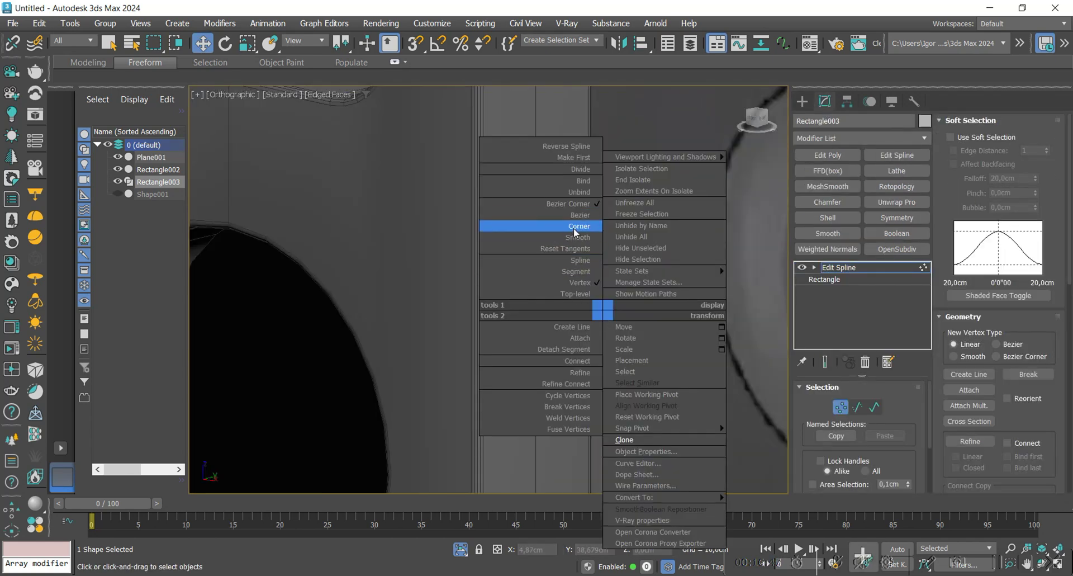
{"action": "left_click", "coordinate": [578, 226]}
{"action": "scroll", "coordinate": [971, 391], "scroll_direction": "down", "scroll_amount": 5}
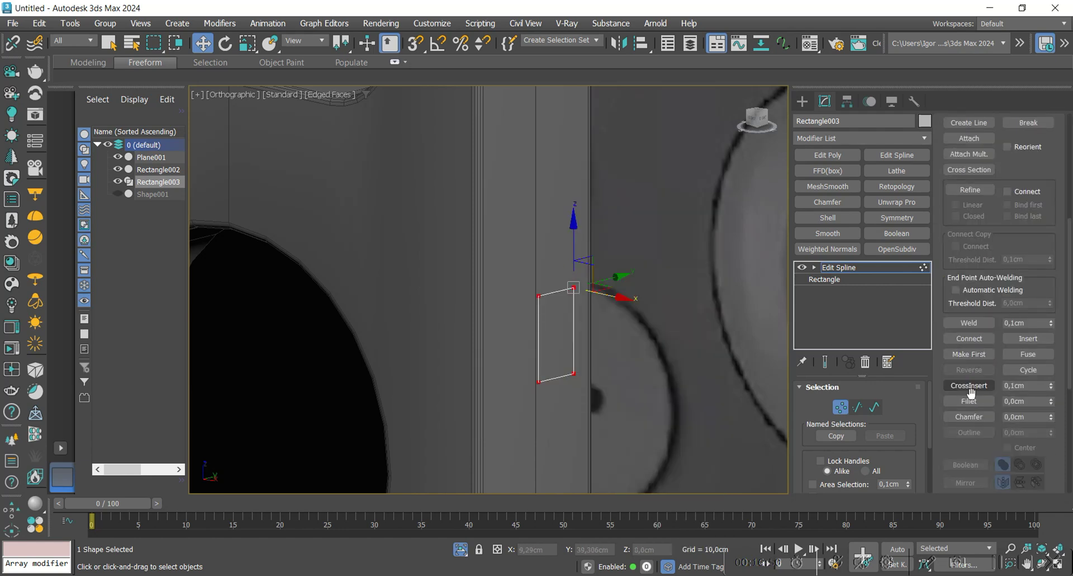
{"action": "left_click", "coordinate": [969, 401]}
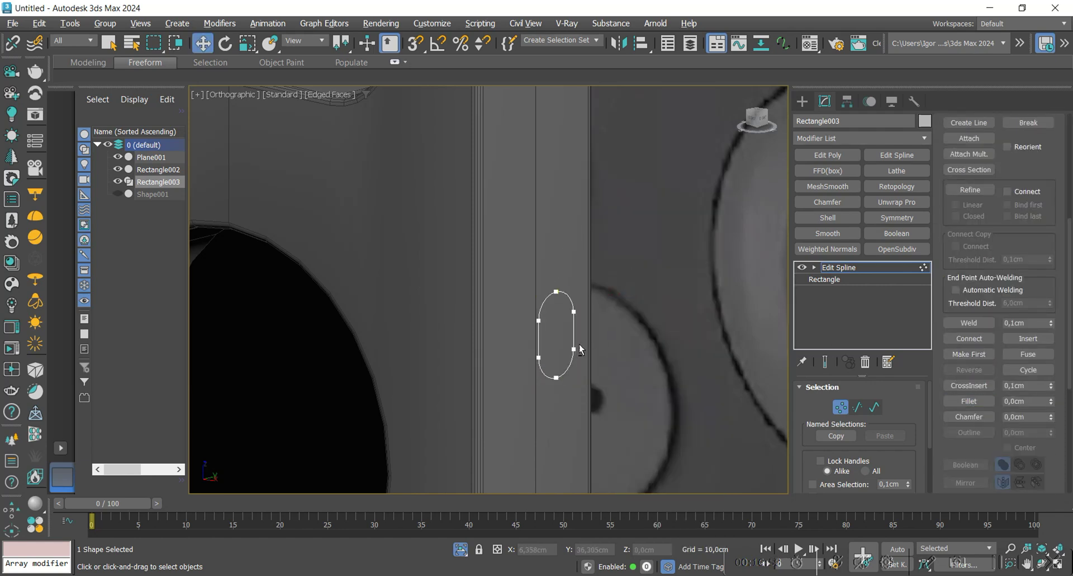
{"action": "scroll", "coordinate": [576, 324], "scroll_direction": "up", "scroll_amount": 2}
{"action": "key", "text": "1"}
- Move the pill-shaped outline along X against the body's end wall and thicken it with a Shell modifier
{"action": "scroll", "coordinate": [581, 307], "scroll_direction": "down", "scroll_amount": 2}
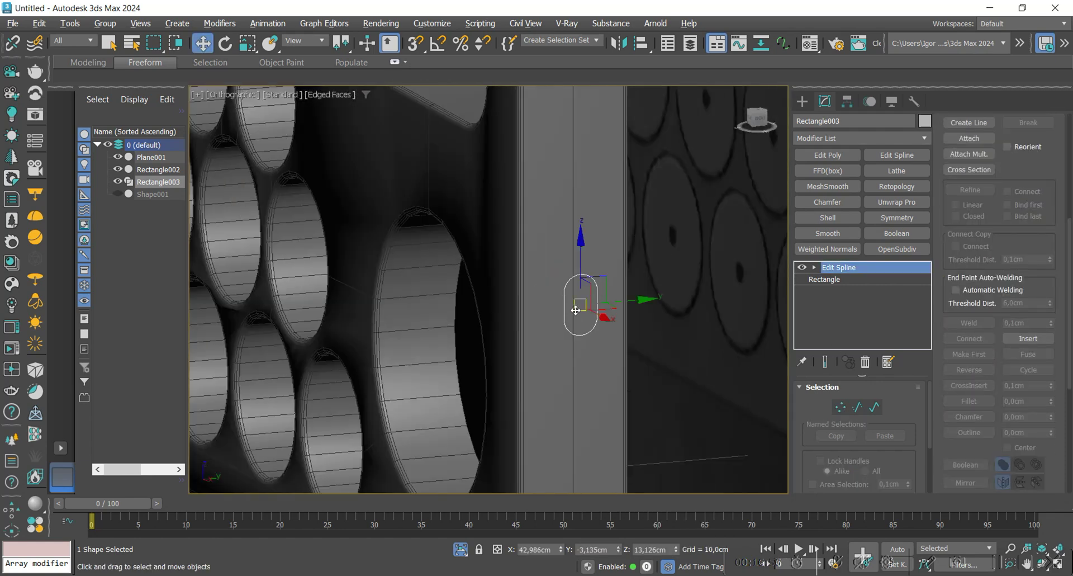
{"action": "middle_click_drag", "start_coordinate": [576, 308], "coordinate": [613, 319], "text": "alt"}
{"action": "scroll", "coordinate": [614, 318], "scroll_direction": "up", "scroll_amount": 1}
{"action": "left_click_drag", "start_coordinate": [612, 312], "coordinate": [586, 305]}
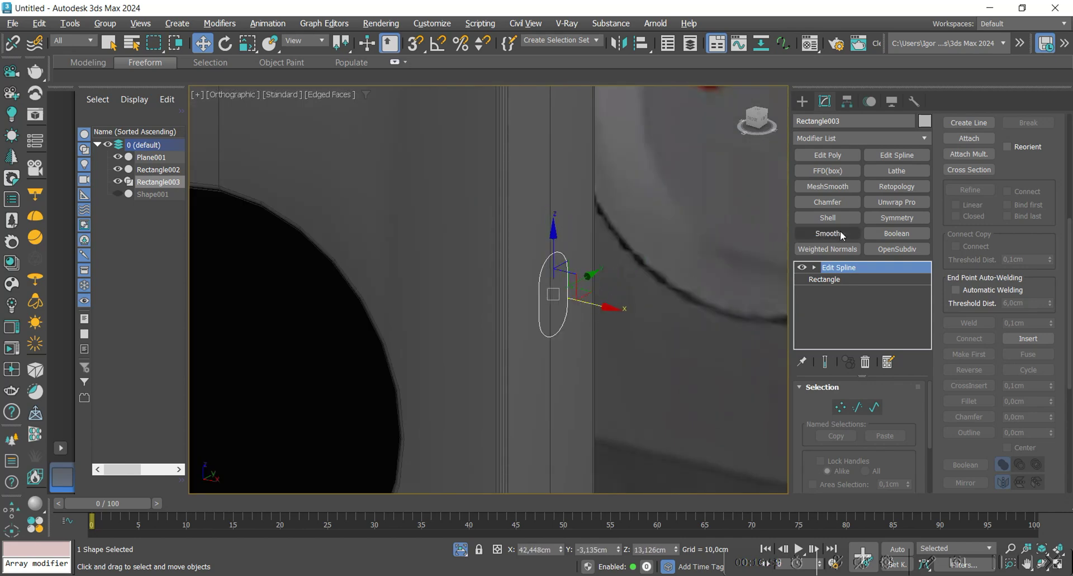
{"action": "key", "text": "alt+c"}
{"action": "left_click", "coordinate": [828, 218]}
{"action": "middle_click_drag", "start_coordinate": [578, 302], "coordinate": [591, 302], "text": "alt"}
{"action": "left_click_drag", "start_coordinate": [586, 301], "coordinate": [592, 301]}
{"action": "scroll", "coordinate": [592, 301], "scroll_direction": "down", "scroll_amount": 3}
{"action": "mouse_move", "coordinate": [592, 302]}
{"action": "middle_mouse_down", "text": "alt"}
{"action": "mouse_move", "coordinate": [579, 308]}
{"action": "mouse_move", "coordinate": [585, 301]}
{"action": "middle_mouse_up", "text": "alt"}
- Raise the pill-shaped solid on the body's end wall and scale it vertically
{"action": "left_click_drag", "start_coordinate": [570, 257], "coordinate": [571, 219]}
{"action": "mouse_move", "coordinate": [571, 288]}
{"action": "middle_mouse_down", "text": "alt"}
{"action": "mouse_move", "coordinate": [604, 293]}
{"action": "mouse_move", "coordinate": [571, 291]}
{"action": "middle_mouse_up", "text": "alt"}
{"action": "key", "text": "r"}
{"action": "left_click_drag", "start_coordinate": [569, 255], "coordinate": [569, 240]}
{"action": "key", "text": "w"}
{"action": "middle_click_drag", "start_coordinate": [569, 302], "coordinate": [542, 278], "text": "alt"}
{"action": "scroll", "coordinate": [566, 259], "scroll_direction": "up", "scroll_amount": 4}
{"action": "key", "text": "r"}
{"action": "scroll", "coordinate": [578, 264], "scroll_direction": "down", "scroll_amount": 4}
{"action": "key", "text": "w"}
{"action": "scroll", "coordinate": [569, 297], "scroll_direction": "down", "scroll_amount": 2}
- Replace the body's Weighted Normals modifier with a Boolean that subtracts the pill-shaped solid from the end wall
{"action": "left_click", "coordinate": [555, 248]}
{"action": "key", "text": "F4"}
{"action": "scroll", "coordinate": [536, 288], "scroll_direction": "down", "scroll_amount": 4}
{"action": "scroll", "coordinate": [542, 278], "scroll_direction": "up", "scroll_amount": 2}
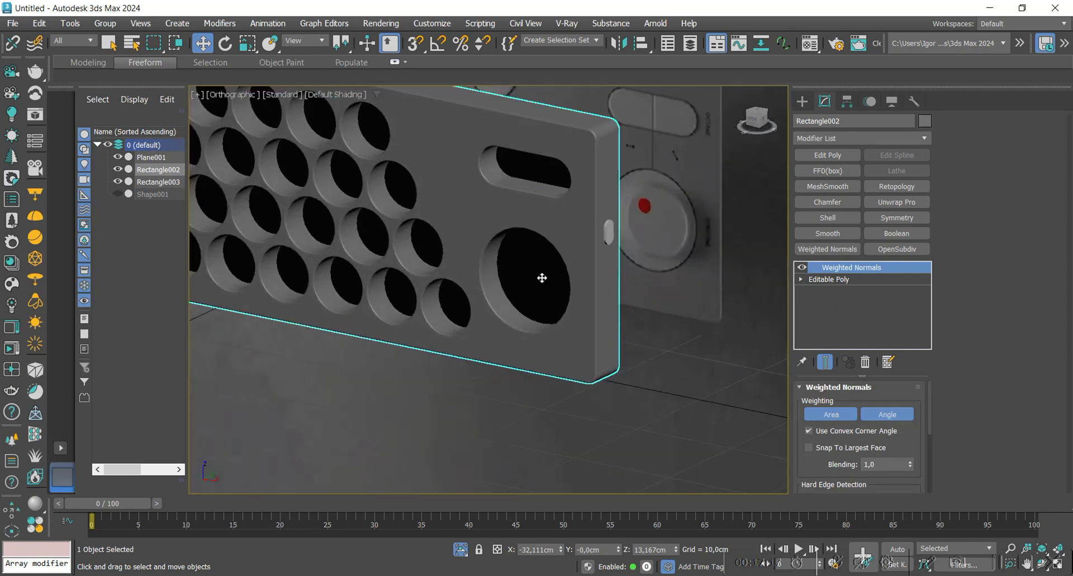
{"action": "key", "text": "ctrl+z"}
{"action": "left_click", "coordinate": [897, 233]}
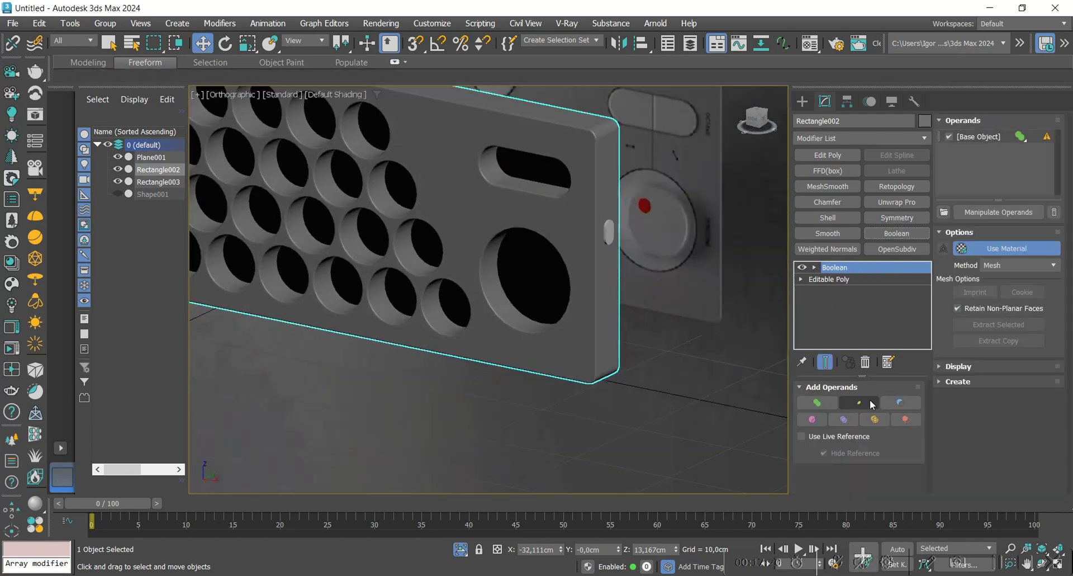
{"action": "left_click", "coordinate": [901, 402]}
{"action": "scroll", "coordinate": [616, 231], "scroll_direction": "up", "scroll_amount": 4}
{"action": "left_click", "coordinate": [616, 231]}
{"action": "scroll", "coordinate": [616, 231], "scroll_direction": "down", "scroll_amount": 4}
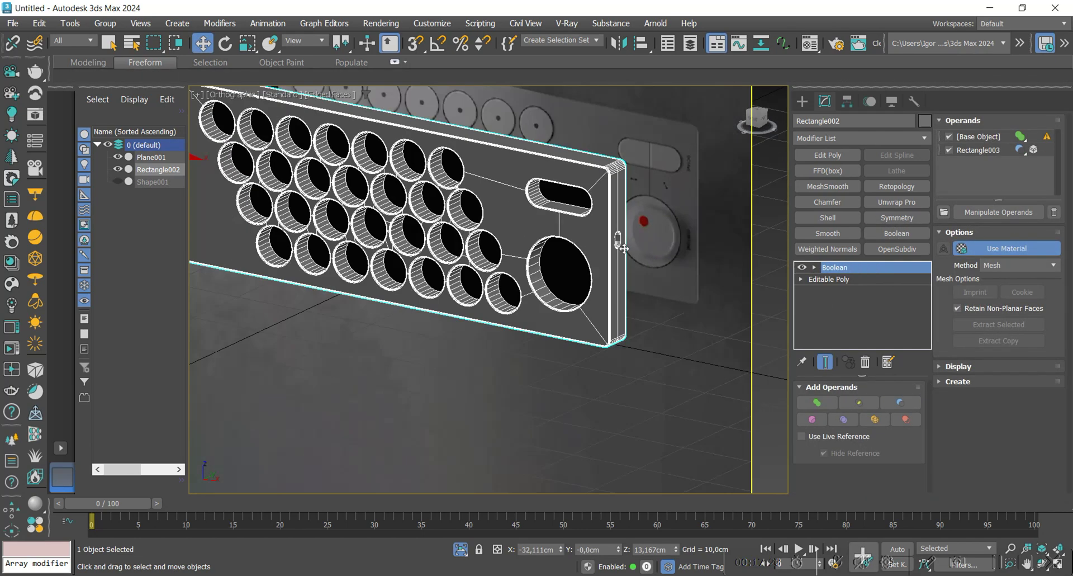
- Convert the body to Editable Poly and select all the edges of the pill-shaped recess in the end wall
{"action": "key", "text": "F4"}
{"action": "scroll", "coordinate": [491, 280], "scroll_direction": "up", "scroll_amount": 6}
{"action": "key", "text": "ctrl+e"}
{"action": "key", "text": "2"}
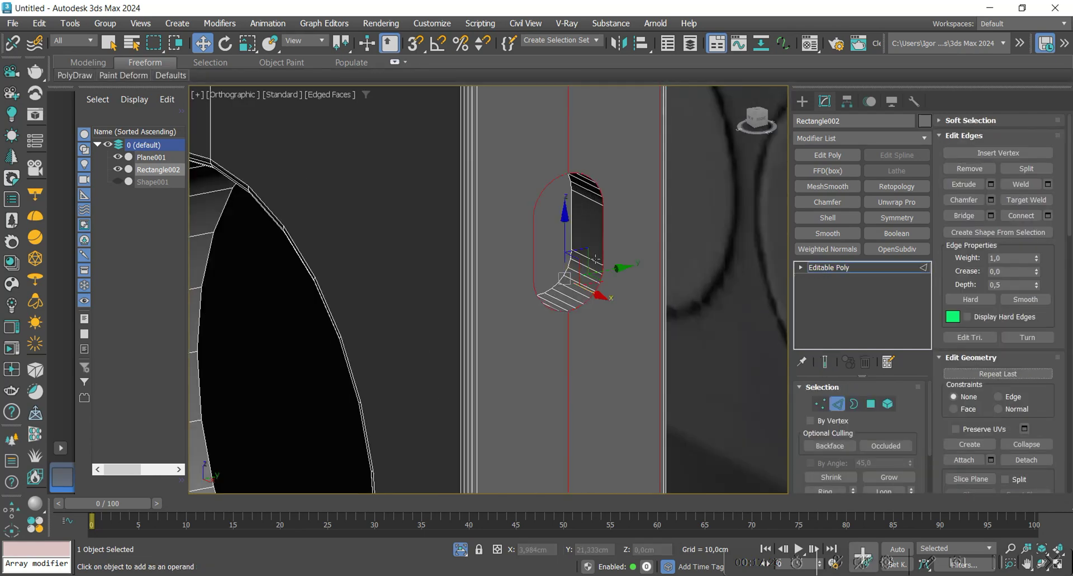
{"action": "scroll", "coordinate": [598, 257], "scroll_direction": "down", "scroll_amount": 6}
{"action": "scroll", "coordinate": [598, 257], "scroll_direction": "up", "scroll_amount": 2}
{"action": "scroll", "coordinate": [597, 258], "scroll_direction": "up", "scroll_amount": 4}
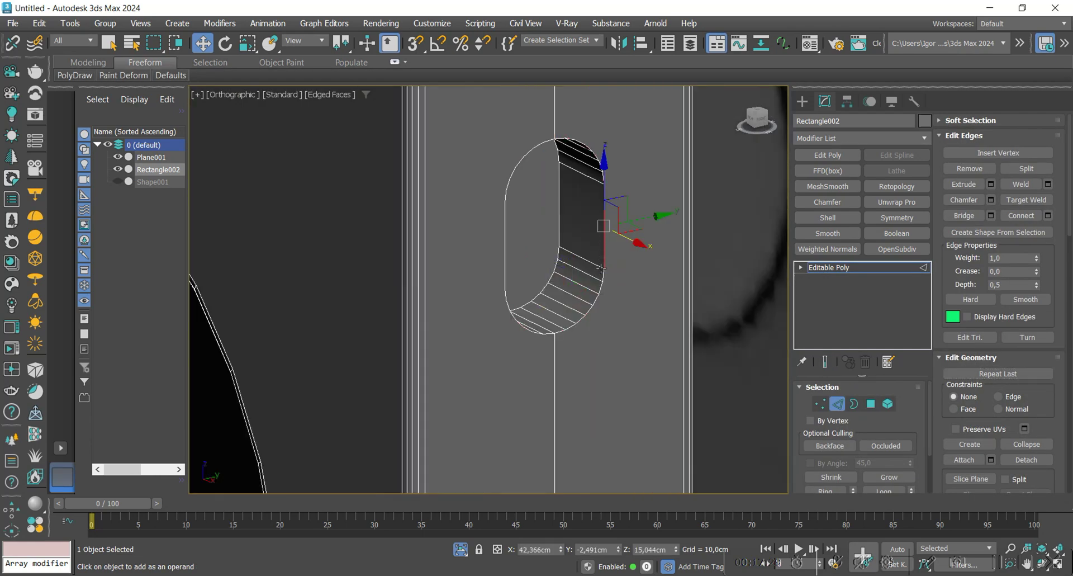
{"action": "left_click", "coordinate": [872, 405]}
{"action": "left_click", "coordinate": [837, 404]}
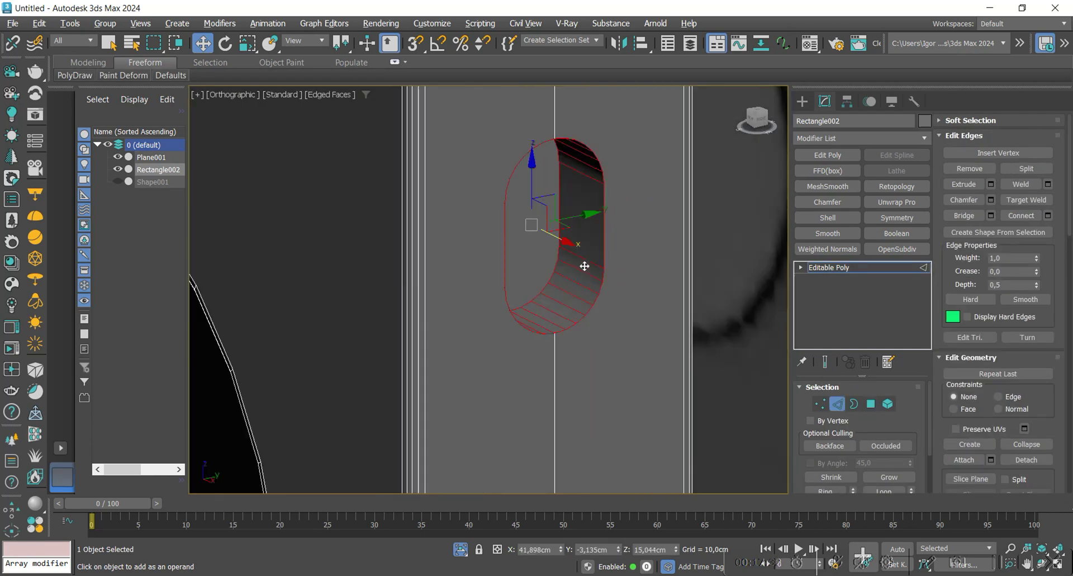
- Chamfer the selected edges around the rim and floor of the pill-shaped recess with several segments
{"action": "mouse_move", "coordinate": [590, 262]}
{"action": "middle_mouse_down", "text": "alt"}
{"action": "mouse_move", "coordinate": [584, 282]}
{"action": "mouse_move", "coordinate": [597, 303]}
{"action": "mouse_move", "coordinate": [594, 276]}
{"action": "middle_mouse_up", "text": "alt"}
{"action": "key", "text": "ctrl+shift+c"}
{"action": "left_click_drag", "start_coordinate": [499, 317], "coordinate": [510, 229]}
{"action": "left_click", "coordinate": [500, 334]}
{"action": "left_click", "coordinate": [497, 434]}
{"action": "key", "text": "2"}
{"action": "key", "text": "F4"}
{"action": "key", "text": "F4"}
- Connect the top and bottom middle vertices of the recess floor and create a linear shape, Shape002, from the resulting edge
{"action": "key", "text": "r"}
{"action": "scroll", "coordinate": [662, 333], "scroll_direction": "down", "scroll_amount": 2}
{"action": "middle_click_drag", "start_coordinate": [626, 244], "coordinate": [608, 274]}
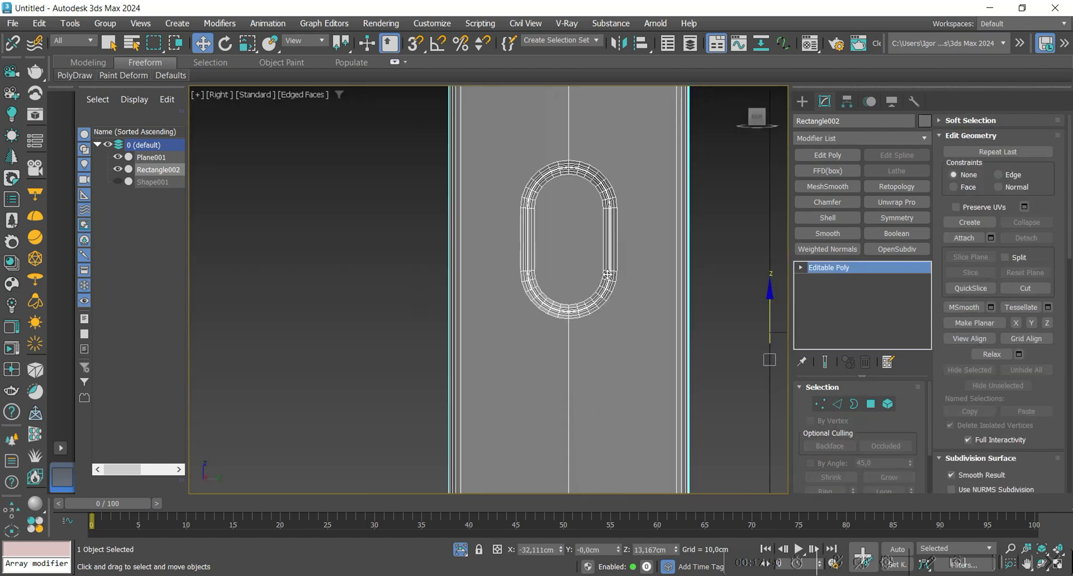
{"action": "key", "text": "1"}
{"action": "scroll", "coordinate": [568, 296], "scroll_direction": "up", "scroll_amount": 2}
{"action": "left_click", "coordinate": [570, 312]}
{"action": "scroll", "coordinate": [578, 173], "scroll_direction": "down", "scroll_amount": 1}
{"action": "middle_click_drag", "start_coordinate": [578, 173], "coordinate": [580, 257]}
{"action": "scroll", "coordinate": [574, 172], "scroll_direction": "up", "scroll_amount": 1}
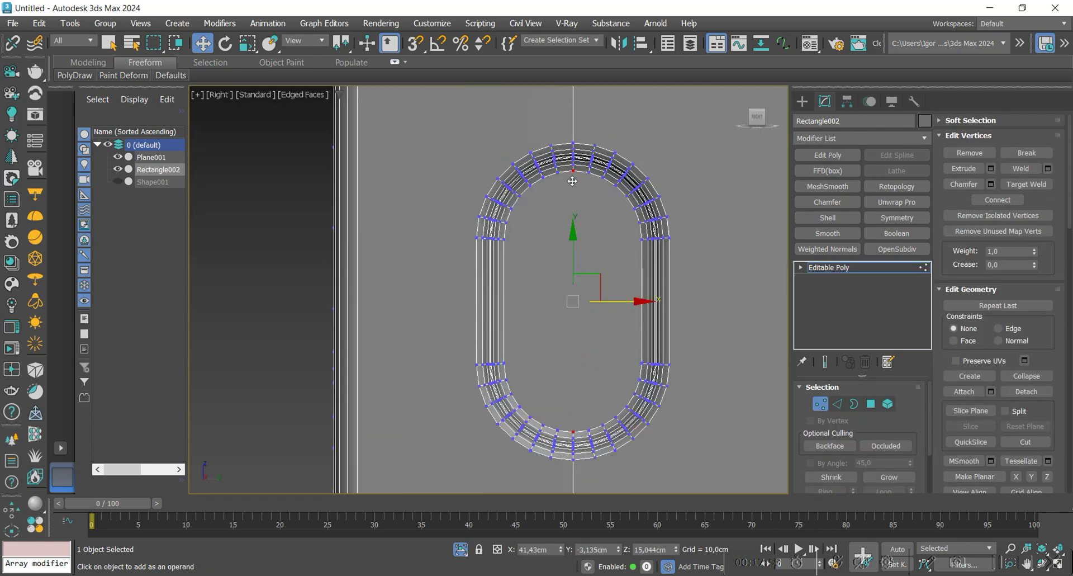
{"action": "key", "text": "2"}
{"action": "right_click", "coordinate": [574, 271]}
{"action": "left_click", "coordinate": [504, 384]}
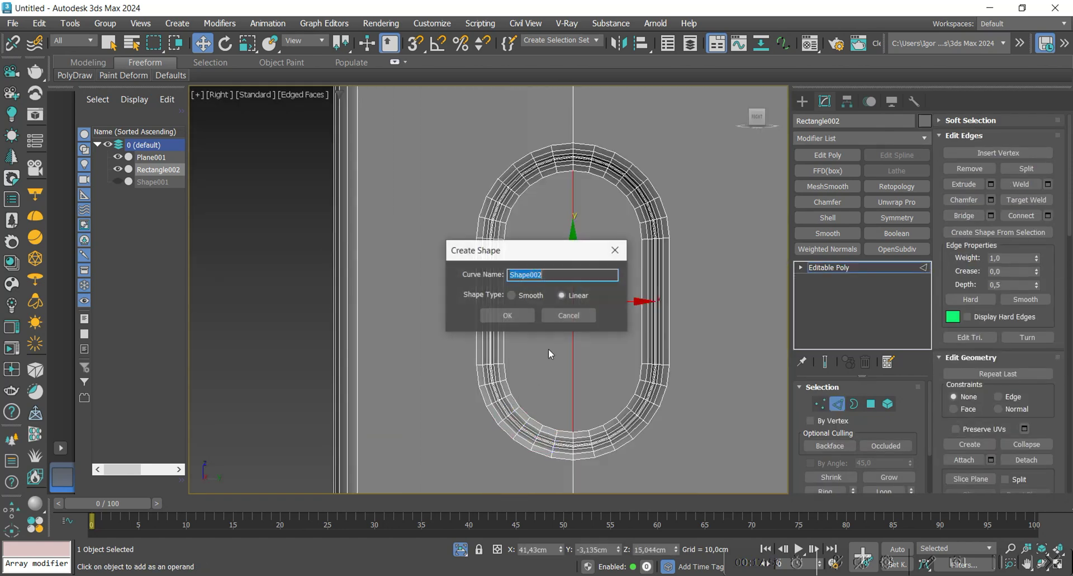
{"action": "left_click", "coordinate": [520, 314]}
- Select the line shape in the recess and center its pivot on the object
{"action": "key", "text": "2"}
{"action": "key", "text": "F3"}
{"action": "left_click", "coordinate": [573, 272]}
{"action": "key", "text": "F3"}
{"action": "scroll", "coordinate": [574, 271], "scroll_direction": "down", "scroll_amount": 4}
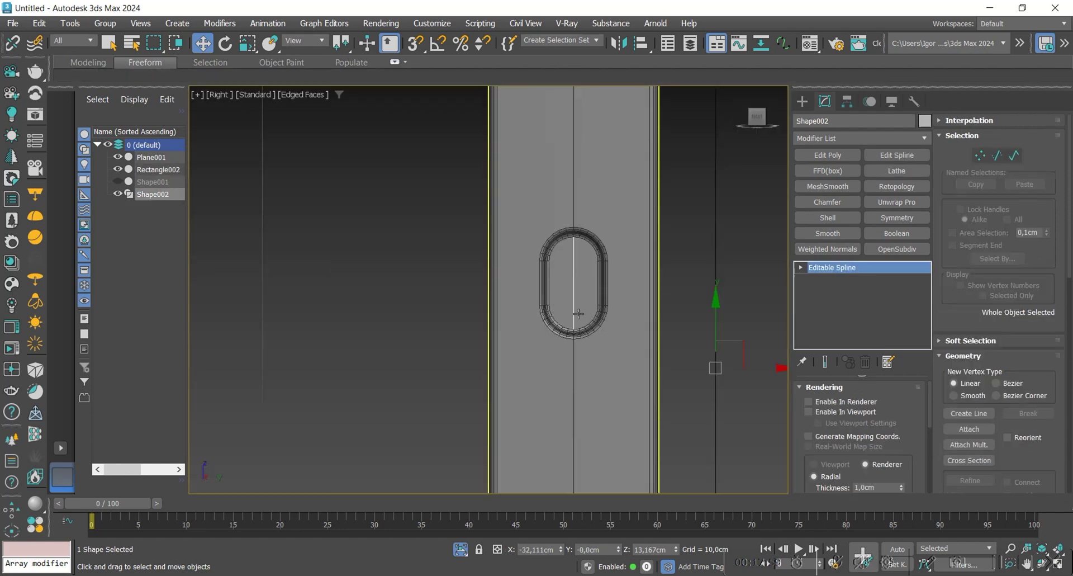
{"action": "middle_click_drag", "start_coordinate": [576, 297], "coordinate": [615, 329], "text": "alt"}
{"action": "left_click", "coordinate": [847, 101]}
{"action": "left_click", "coordinate": [838, 191]}
{"action": "left_click", "coordinate": [837, 261]}
{"action": "left_click", "coordinate": [837, 192]}
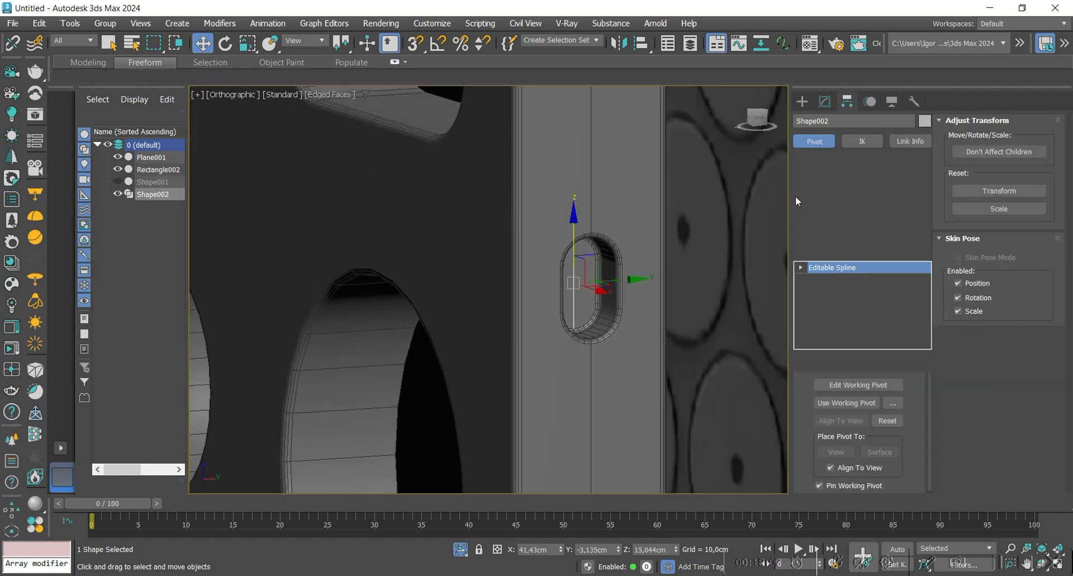
{"action": "left_click", "coordinate": [825, 101]}
- Scale the recess line vertically to about 66% of its length
{"action": "scroll", "coordinate": [585, 284], "scroll_direction": "up", "scroll_amount": 3}
{"action": "middle_click_drag", "start_coordinate": [593, 283], "coordinate": [575, 281], "text": "alt"}
{"action": "key", "text": "1"}
{"action": "key", "text": "1"}
{"action": "key", "text": "r"}
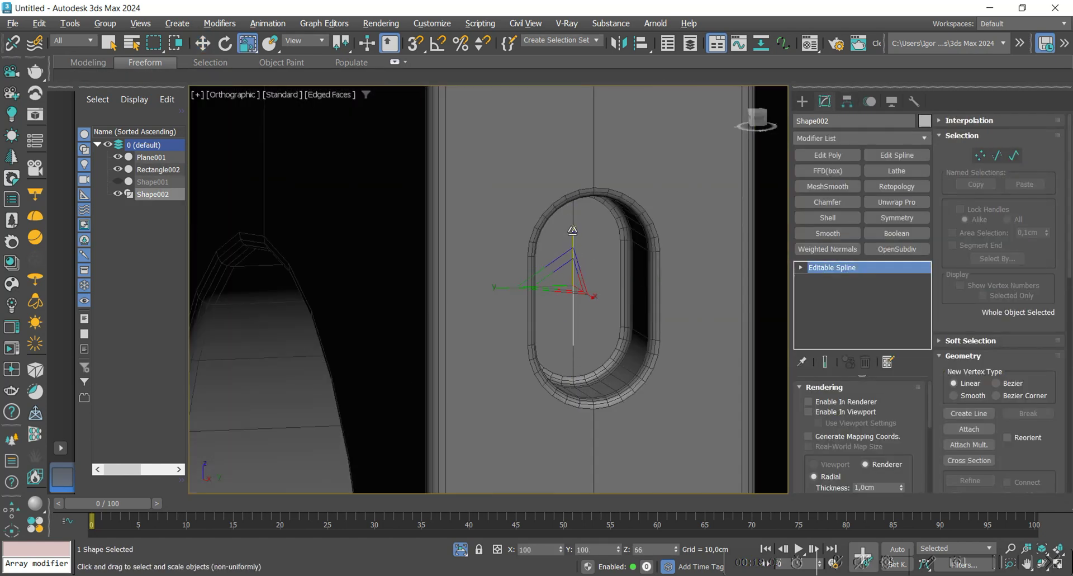
{"action": "key", "text": "w"}
- Enable the recess line in the viewport with a rectangular cross-section and set its length to 0,5 cm
{"action": "left_click", "coordinate": [833, 412]}
{"action": "scroll", "coordinate": [833, 411], "scroll_direction": "down", "scroll_amount": 5}
{"action": "left_click", "coordinate": [828, 411]}
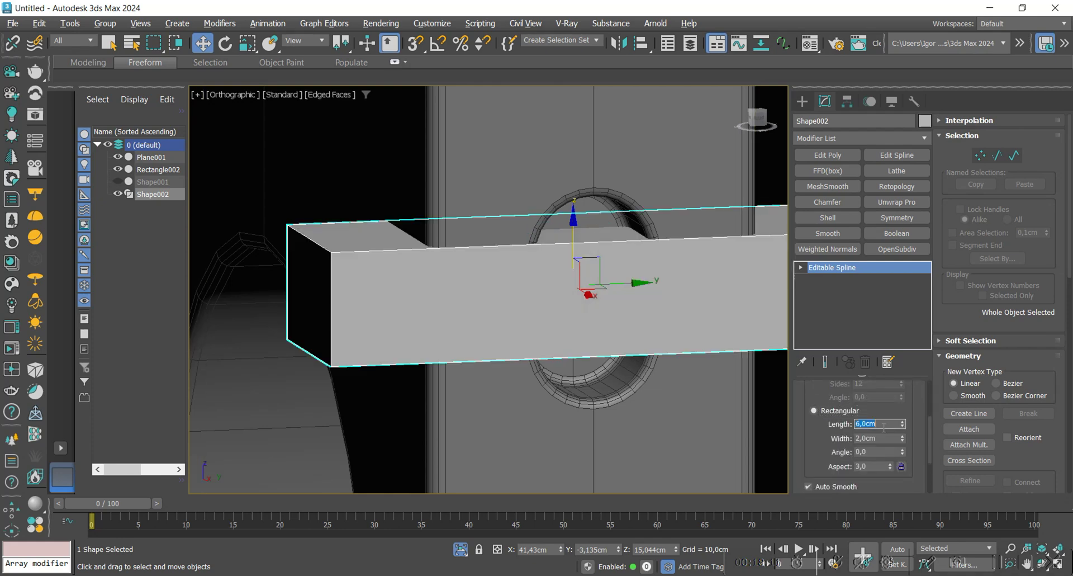
{"action": "type", "text": "0,5"}
{"action": "key", "text": "Return"}
- Reduce the bar's cross-section width and move the bar about 0,2 cm outward along X in the recess
{"action": "left_click_drag", "start_coordinate": [905, 427], "coordinate": [904, 473]}
{"action": "middle_click_drag", "start_coordinate": [559, 296], "coordinate": [602, 309], "text": "alt"}
{"action": "scroll", "coordinate": [602, 309], "scroll_direction": "up", "scroll_amount": 2}
{"action": "left_click_drag", "start_coordinate": [906, 443], "coordinate": [905, 454]}
{"action": "left_click_drag", "start_coordinate": [597, 292], "coordinate": [617, 307]}
{"action": "mouse_move", "coordinate": [617, 307]}
{"action": "middle_mouse_down", "text": "alt"}
{"action": "mouse_move", "coordinate": [563, 333]}
{"action": "mouse_move", "coordinate": [607, 309]}
{"action": "middle_mouse_up", "text": "alt"}
{"action": "left_click_drag", "start_coordinate": [608, 307], "coordinate": [602, 306]}
{"action": "mouse_move", "coordinate": [603, 306]}
{"action": "middle_mouse_down", "text": "alt"}
{"action": "mouse_move", "coordinate": [551, 326]}
{"action": "mouse_move", "coordinate": [603, 302]}
{"action": "middle_mouse_up", "text": "alt"}
- Add a Chamfer modifier with an amount of 0,05 cm and a Weighted Normals modifier to the bar
{"action": "left_click", "coordinate": [820, 205]}
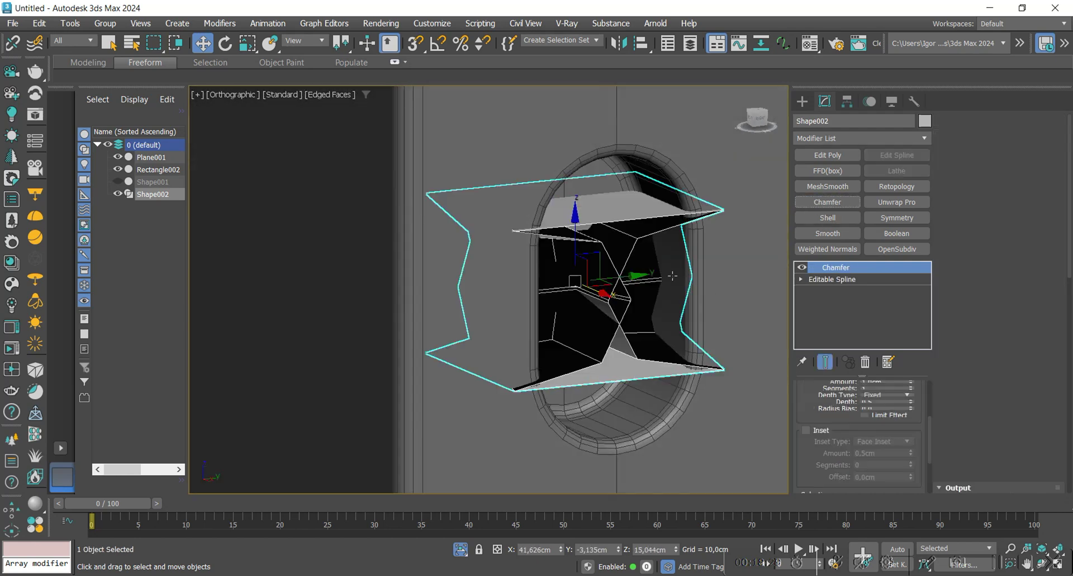
{"action": "type", "text": "2"}
{"action": "key", "text": "Return"}
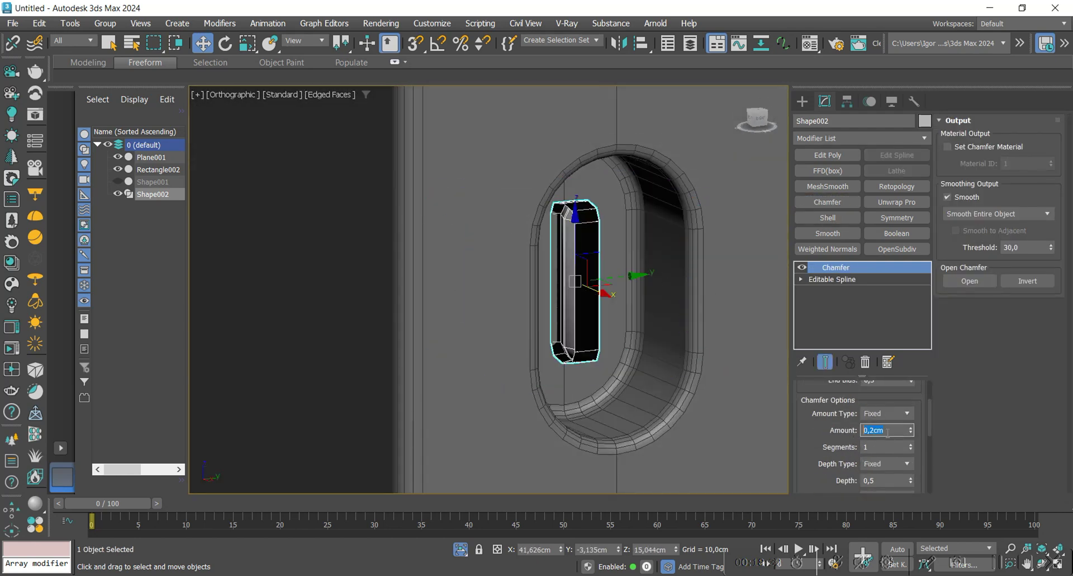
{"action": "key", "text": "Return"}
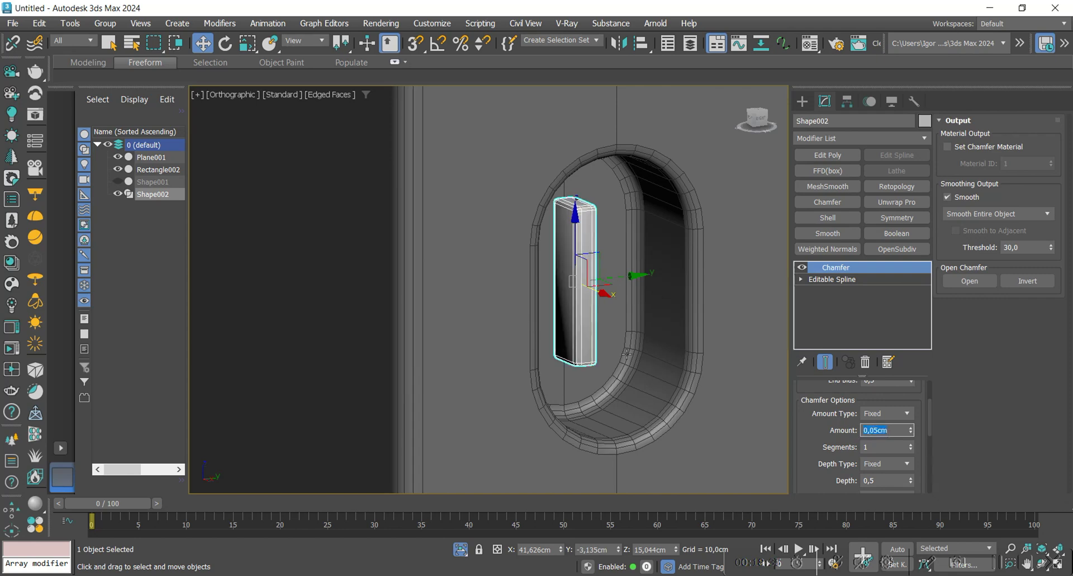
{"action": "left_click", "coordinate": [827, 249]}
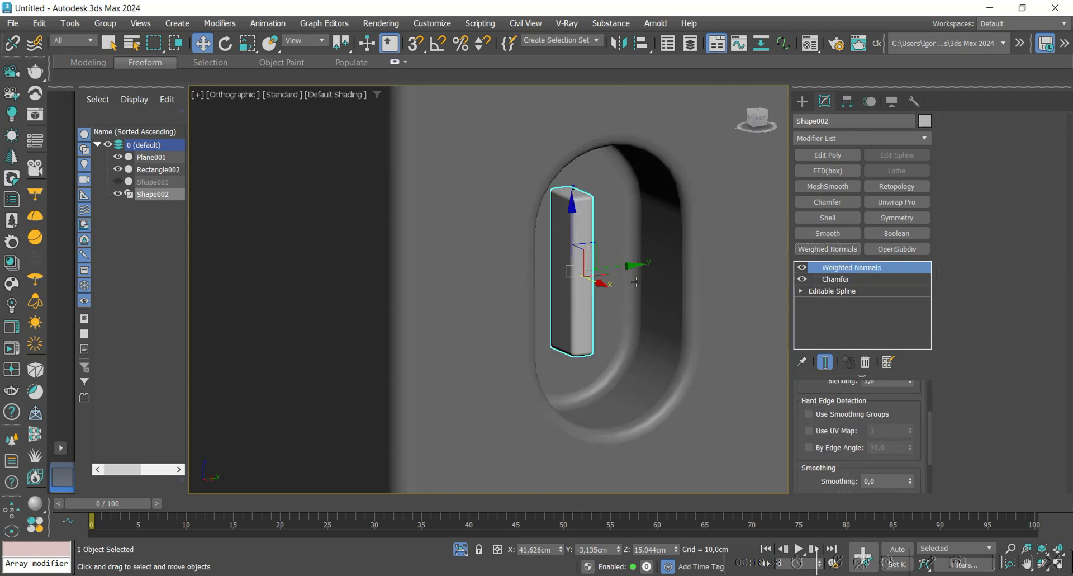
- Unhide Shape001, which holds the keys and knob, and select it
{"action": "scroll", "coordinate": [619, 338], "scroll_direction": "down", "scroll_amount": 5}
{"action": "key", "text": "F4"}
{"action": "scroll", "coordinate": [619, 339], "scroll_direction": "down", "scroll_amount": 7}
{"action": "middle_click_drag", "start_coordinate": [545, 331], "coordinate": [614, 336], "text": "alt"}
{"action": "left_click", "coordinate": [117, 182]}
{"action": "middle_click_drag", "start_coordinate": [503, 358], "coordinate": [669, 346], "text": "alt"}
{"action": "scroll", "coordinate": [582, 363], "scroll_direction": "up", "scroll_amount": 5}
{"action": "left_click", "coordinate": [609, 347]}
{"action": "scroll", "coordinate": [609, 348], "scroll_direction": "down", "scroll_amount": 5}
- Select all the round keys and the pill-shaped buttons as elements and move them about -0,86 cm along Y
{"action": "left_click", "coordinate": [888, 403]}
{"action": "key", "text": "f"}
{"action": "key", "text": "F3"}
{"action": "scroll", "coordinate": [553, 285], "scroll_direction": "up", "scroll_amount": 3}
{"action": "left_click_drag", "start_coordinate": [451, 233], "coordinate": [606, 330]}
{"action": "scroll", "coordinate": [609, 276], "scroll_direction": "up", "scroll_amount": 4}
{"action": "left_click", "coordinate": [626, 263], "text": "ctrl"}
{"action": "key", "text": "F3"}
{"action": "middle_click_drag", "start_coordinate": [563, 297], "coordinate": [616, 327], "text": "alt"}
{"action": "scroll", "coordinate": [593, 190], "scroll_direction": "up", "scroll_amount": 4}
{"action": "left_click_drag", "start_coordinate": [564, 184], "coordinate": [573, 185]}
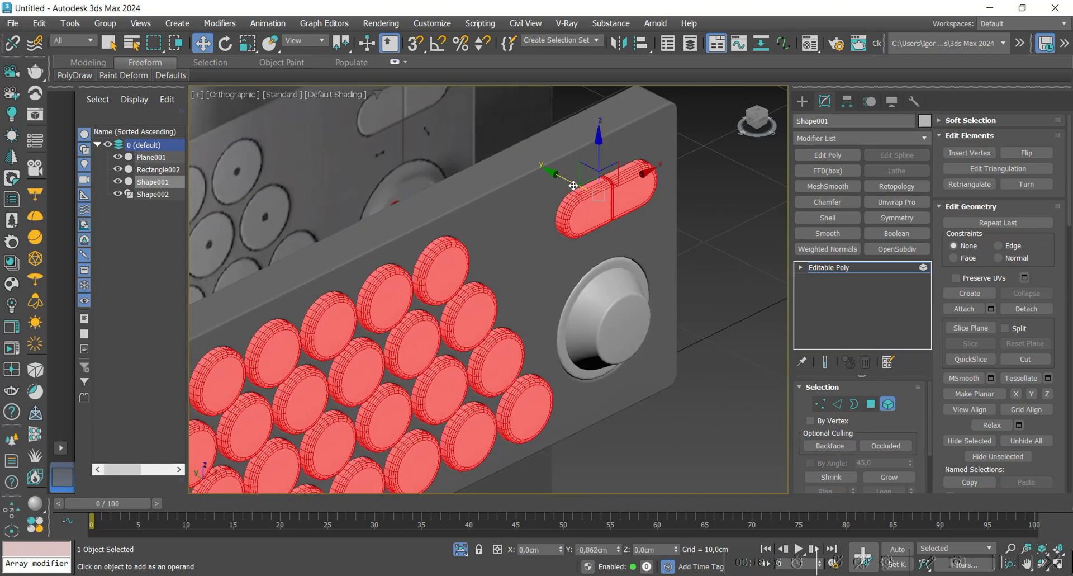
- Select the knob element and move it about -0,31 cm along Y
{"action": "scroll", "coordinate": [570, 189], "scroll_direction": "down", "scroll_amount": 3}
{"action": "middle_click_drag", "start_coordinate": [519, 254], "coordinate": [486, 255], "text": "alt"}
{"action": "left_click", "coordinate": [733, 316]}
{"action": "left_click", "coordinate": [610, 316]}
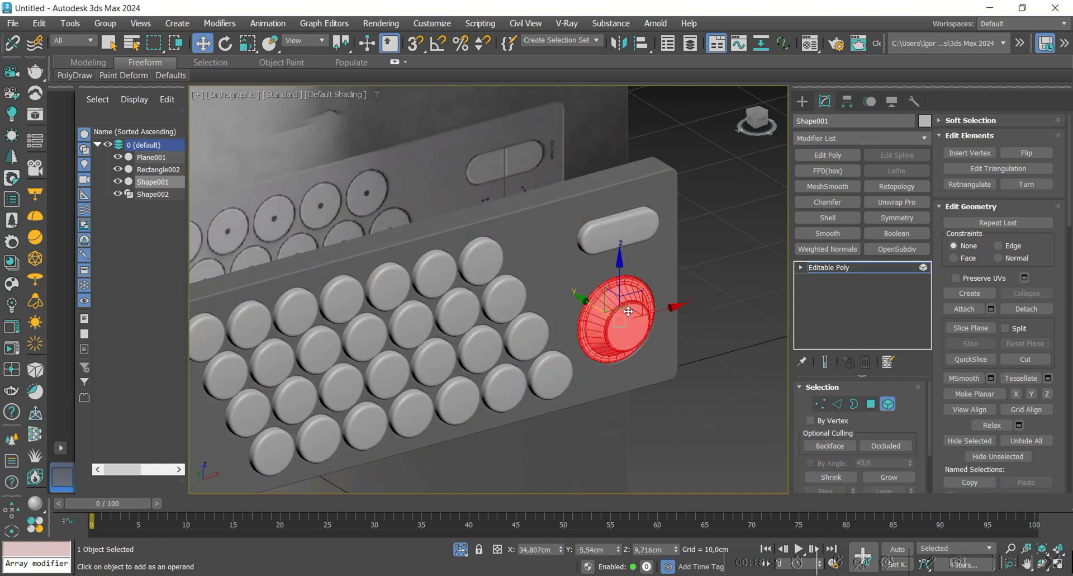
{"action": "middle_click_drag", "start_coordinate": [567, 318], "coordinate": [595, 328], "text": "alt"}
{"action": "scroll", "coordinate": [595, 328], "scroll_direction": "up", "scroll_amount": 5}
{"action": "scroll", "coordinate": [575, 286], "scroll_direction": "down", "scroll_amount": 6}
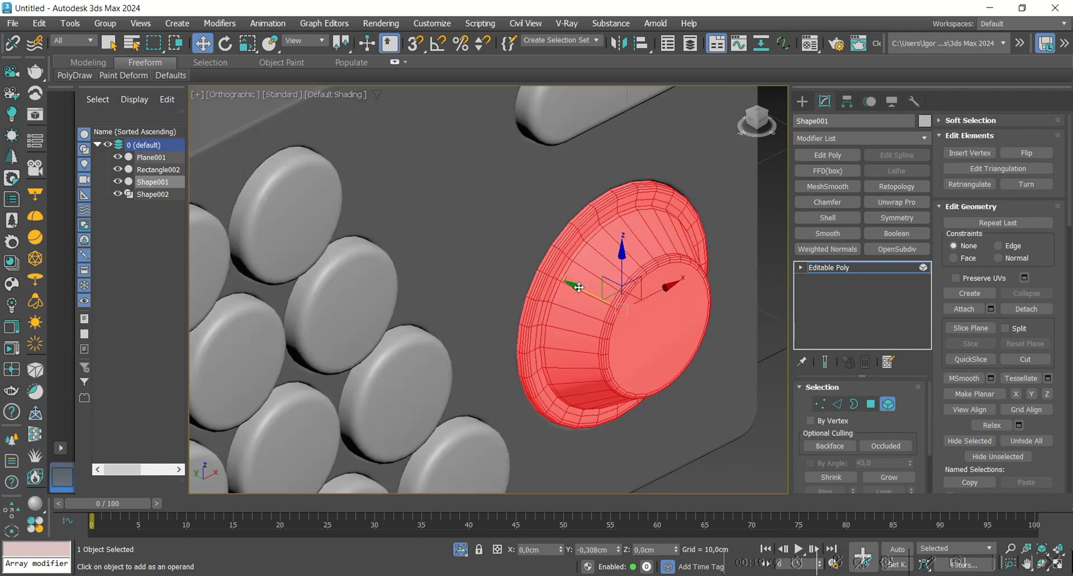
- Move the square screen panel element slightly along Y and detach it as a separate object
{"action": "scroll", "coordinate": [485, 268], "scroll_direction": "up", "scroll_amount": 5}
{"action": "scroll", "coordinate": [448, 222], "scroll_direction": "up", "scroll_amount": 5}
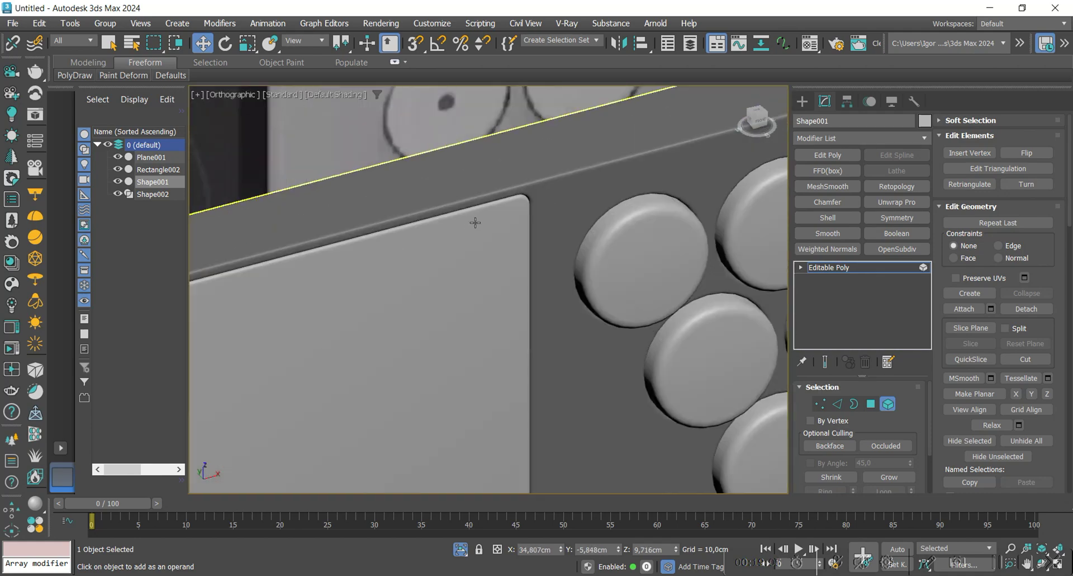
{"action": "scroll", "coordinate": [472, 222], "scroll_direction": "down", "scroll_amount": 3}
{"action": "left_click", "coordinate": [487, 252]}
{"action": "middle_click_drag", "start_coordinate": [498, 280], "coordinate": [448, 289], "text": "alt"}
{"action": "left_click_drag", "start_coordinate": [360, 333], "coordinate": [356, 333]}
{"action": "scroll", "coordinate": [391, 325], "scroll_direction": "down", "scroll_amount": 3}
{"action": "middle_click_drag", "start_coordinate": [528, 316], "coordinate": [500, 309], "text": "alt"}
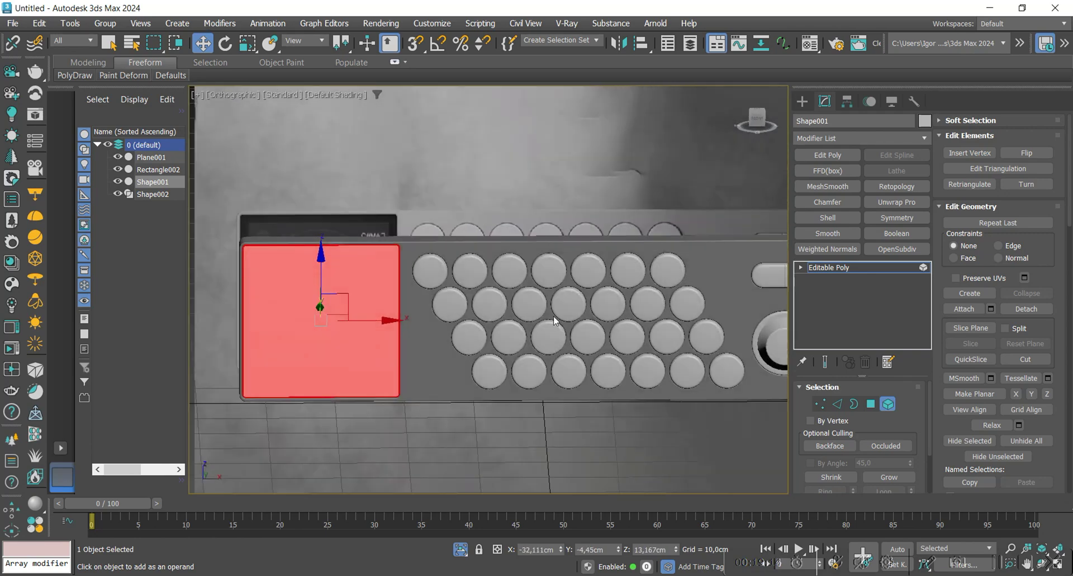
{"action": "scroll", "coordinate": [499, 309], "scroll_direction": "down", "scroll_amount": 3}
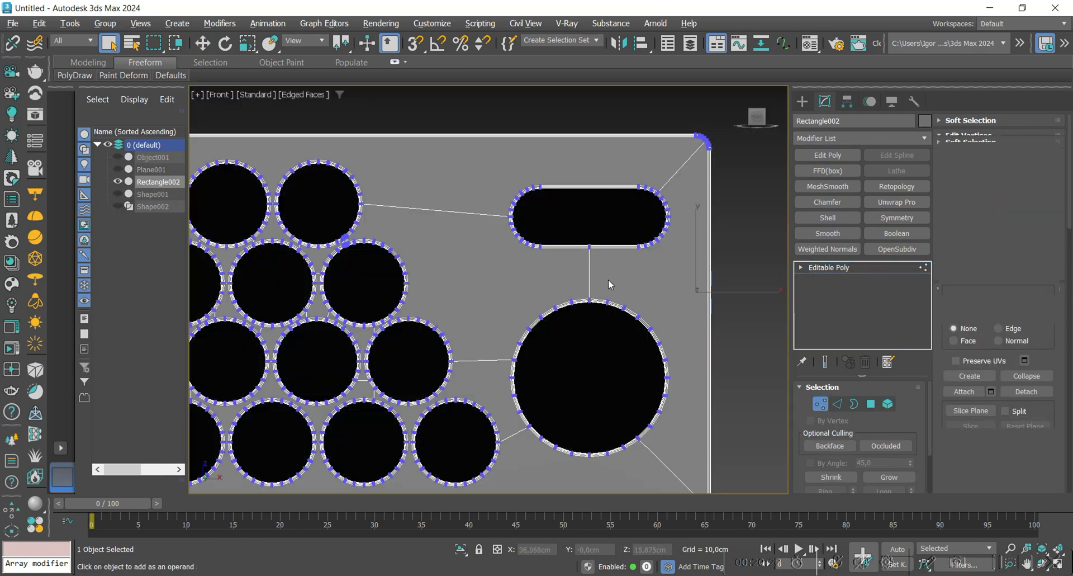
- Chamfer the body edge between the pill-shaped hole and the round knob hole into a narrow strip
{"action": "scroll", "coordinate": [608, 279], "scroll_direction": "up", "scroll_amount": 3}
{"action": "key", "text": "F4"}
{"action": "scroll", "coordinate": [591, 289], "scroll_direction": "up", "scroll_amount": 3}
{"action": "scroll", "coordinate": [588, 284], "scroll_direction": "down", "scroll_amount": 3}
{"action": "key", "text": "2"}
{"action": "double_click", "coordinate": [583, 264]}
{"action": "key", "text": "F3"}
{"action": "key", "text": "w"}
{"action": "scroll", "coordinate": [983, 351], "scroll_direction": "down", "scroll_amount": 4}
{"action": "scroll", "coordinate": [982, 350], "scroll_direction": "down", "scroll_amount": 2}
{"action": "key", "text": "F3"}
{"action": "key", "text": "ctrl+shift+c"}
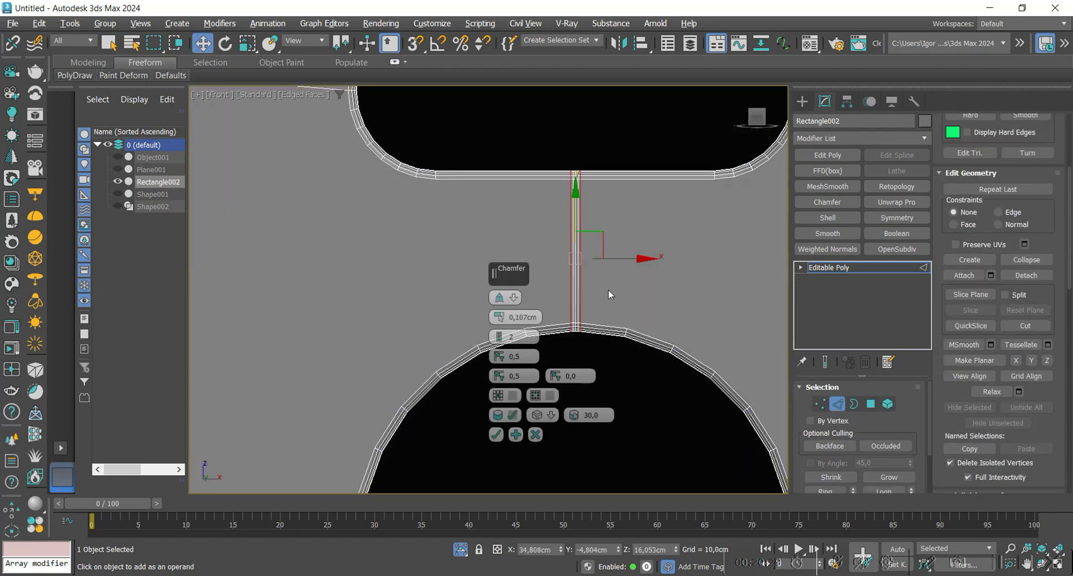
{"action": "scroll", "coordinate": [599, 335], "scroll_direction": "up", "scroll_amount": 5}
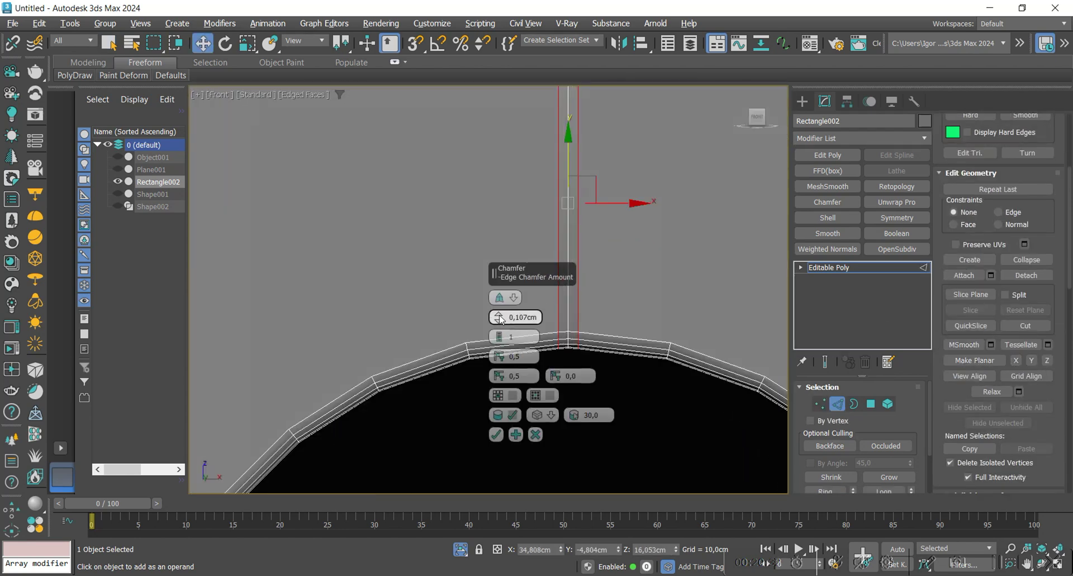
{"action": "left_click", "coordinate": [497, 434]}
{"action": "key", "text": "2"}
{"action": "key", "text": "2"}
- Cut an edge across the pill-shaped hole's inner wall from the strip's corner vertex to the back rim
{"action": "double_click", "coordinate": [568, 282]}
{"action": "key", "text": "F3"}
{"action": "mouse_move", "coordinate": [568, 283]}
{"action": "middle_mouse_down", "text": "alt"}
{"action": "mouse_move", "coordinate": [563, 251]}
{"action": "mouse_move", "coordinate": [555, 268]}
{"action": "middle_mouse_up", "text": "alt"}
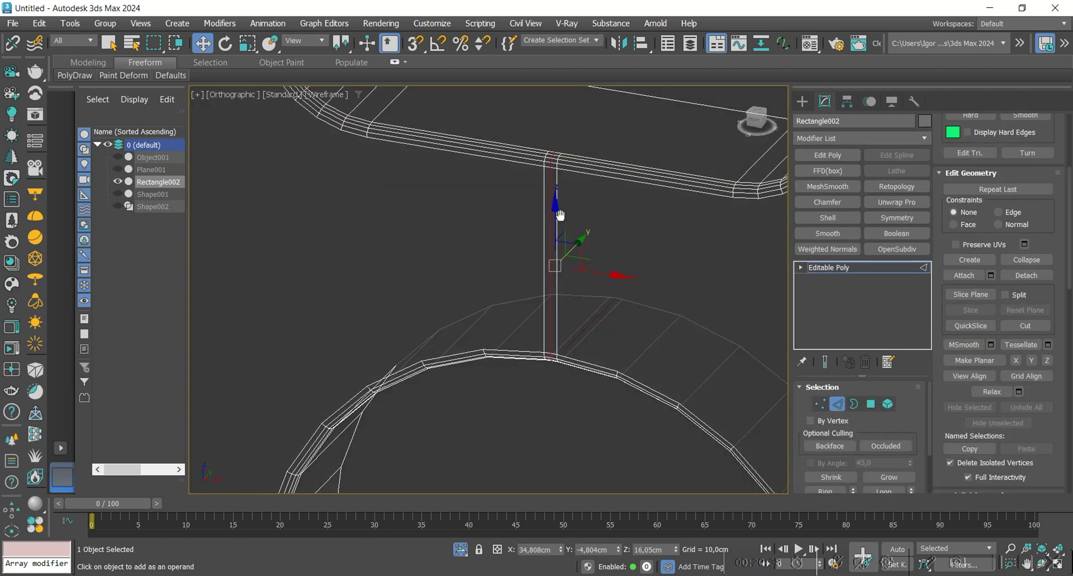
{"action": "middle_click_drag", "start_coordinate": [563, 215], "coordinate": [568, 229], "text": "alt"}
{"action": "middle_click_drag", "start_coordinate": [567, 134], "coordinate": [549, 211]}
{"action": "scroll", "coordinate": [549, 211], "scroll_direction": "up", "scroll_amount": 4}
{"action": "key", "text": "1"}
{"action": "key", "text": "alt+c"}
{"action": "left_click", "coordinate": [501, 289]}
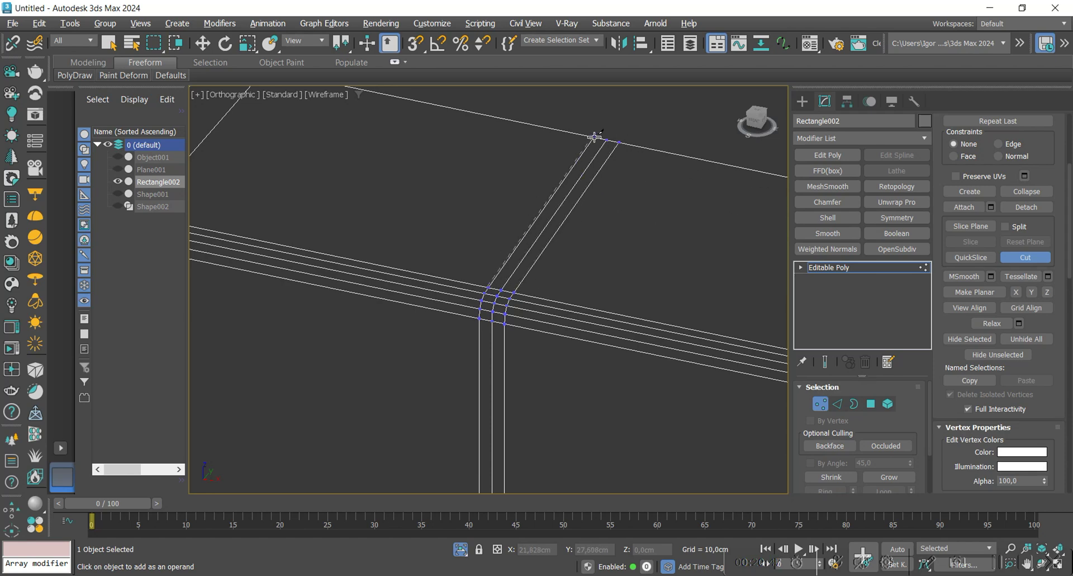
- Extrude the strip's center edges inward with a height of -0,081 cm and a width of about 0,036 cm to form a groove
{"action": "key", "text": "2"}
{"action": "scroll", "coordinate": [531, 237], "scroll_direction": "down", "scroll_amount": 2}
{"action": "middle_click_drag", "start_coordinate": [513, 349], "coordinate": [511, 203]}
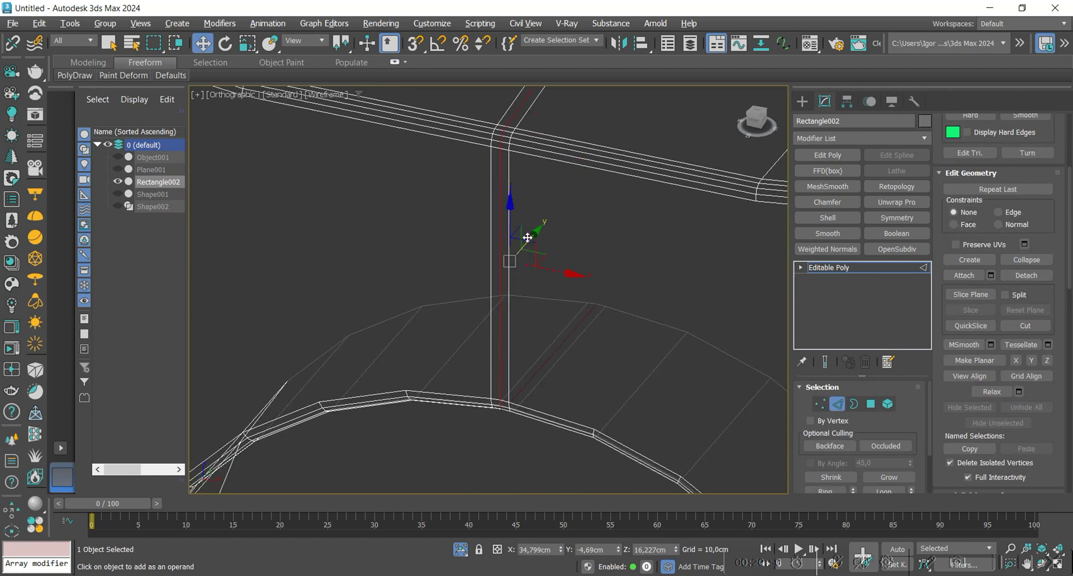
{"action": "scroll", "coordinate": [991, 287], "scroll_direction": "up", "scroll_amount": 3}
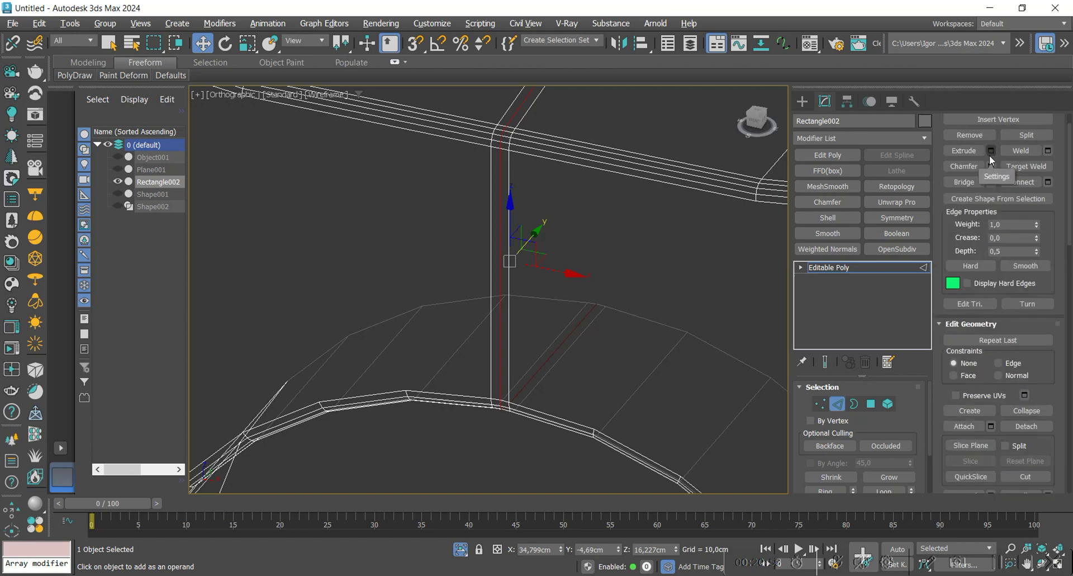
{"action": "left_click", "coordinate": [991, 151]}
{"action": "key", "text": "F3"}
{"action": "right_click", "coordinate": [496, 297]}
{"action": "right_click", "coordinate": [496, 317]}
{"action": "key", "text": "F3"}
{"action": "scroll", "coordinate": [512, 127], "scroll_direction": "up", "scroll_amount": 3}
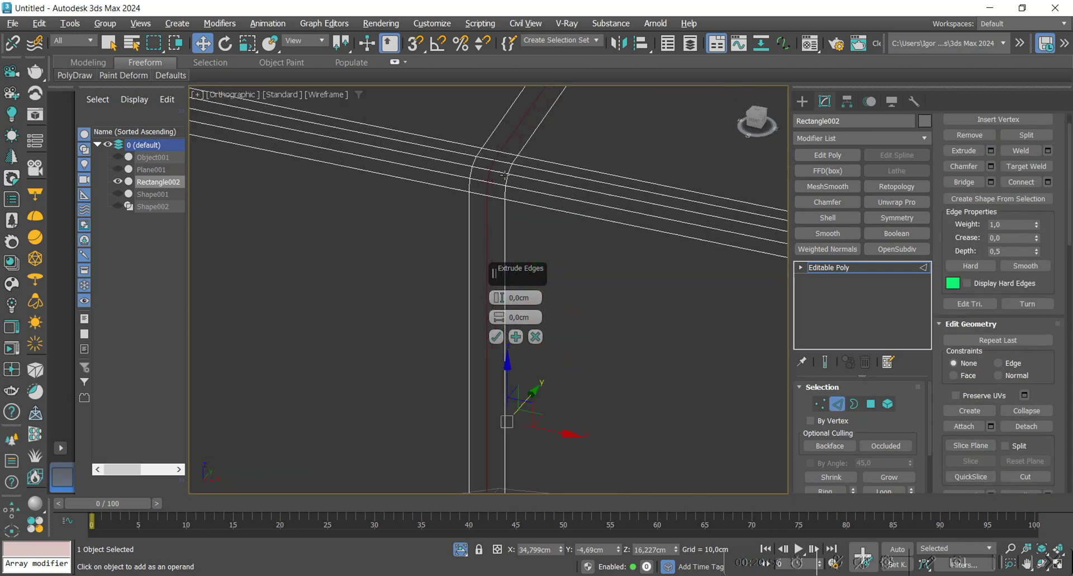
{"action": "left_click_drag", "start_coordinate": [500, 317], "coordinate": [497, 245]}
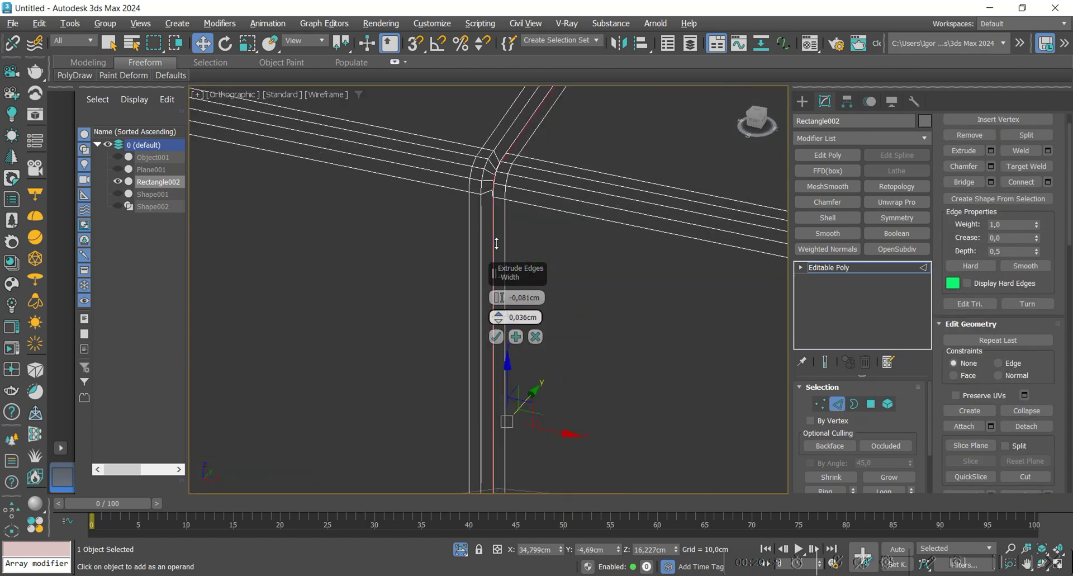
{"action": "key", "text": "F3"}
{"action": "left_click", "coordinate": [496, 336]}
- Select the faces running along one side of the groove between the pill-shaped hole and the knob hole
{"action": "key", "text": "4"}
{"action": "scroll", "coordinate": [487, 192], "scroll_direction": "up", "scroll_amount": 3}
{"action": "left_click", "coordinate": [487, 199]}
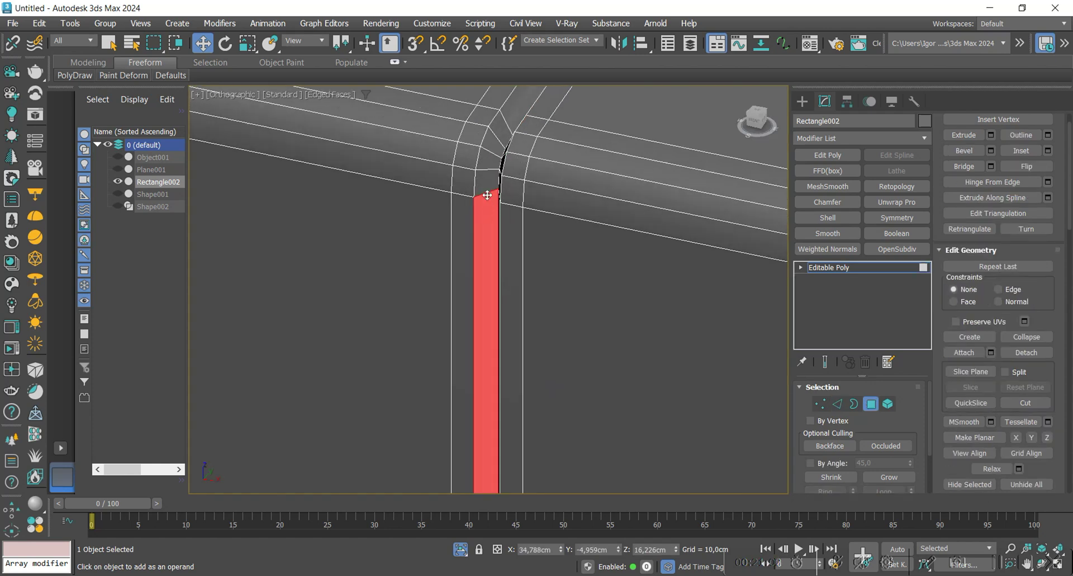
{"action": "left_click", "coordinate": [489, 187], "text": "shift"}
{"action": "middle_click_drag", "start_coordinate": [503, 165], "coordinate": [542, 149], "text": "alt"}
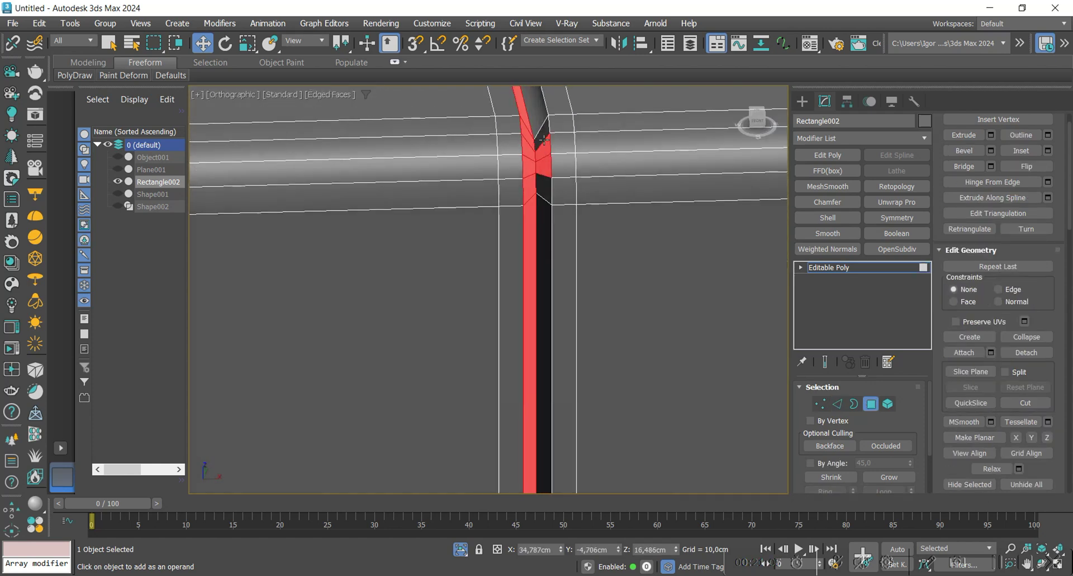
{"action": "scroll", "coordinate": [1000, 354], "scroll_direction": "down", "scroll_amount": 5}
{"action": "scroll", "coordinate": [1001, 354], "scroll_direction": "down", "scroll_amount": 3}
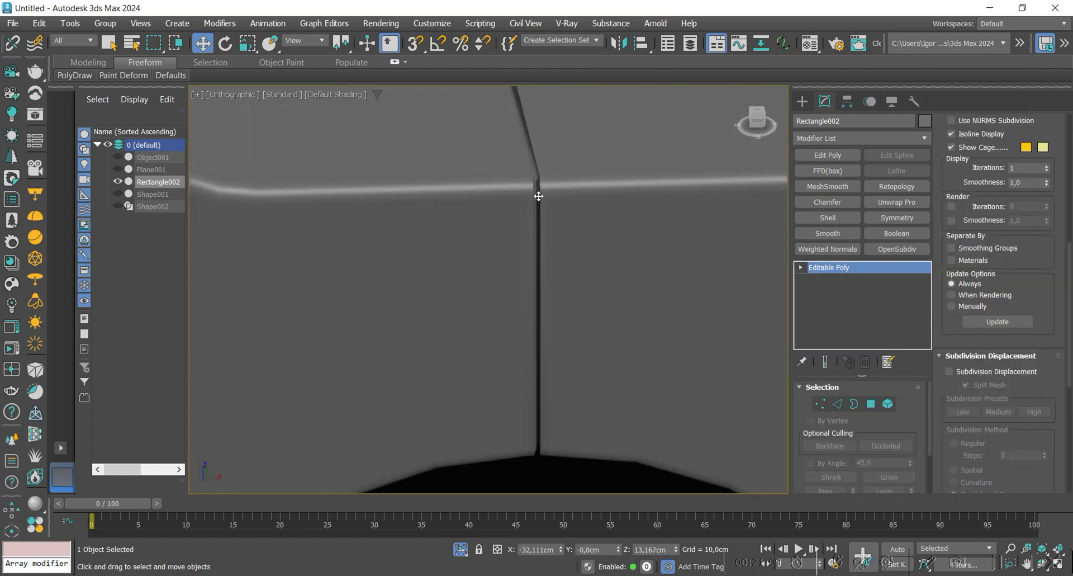
- Set the square screen panel's object color to dark gray 4C4C4C
{"action": "scroll", "coordinate": [638, 236], "scroll_direction": "down", "scroll_amount": 10}
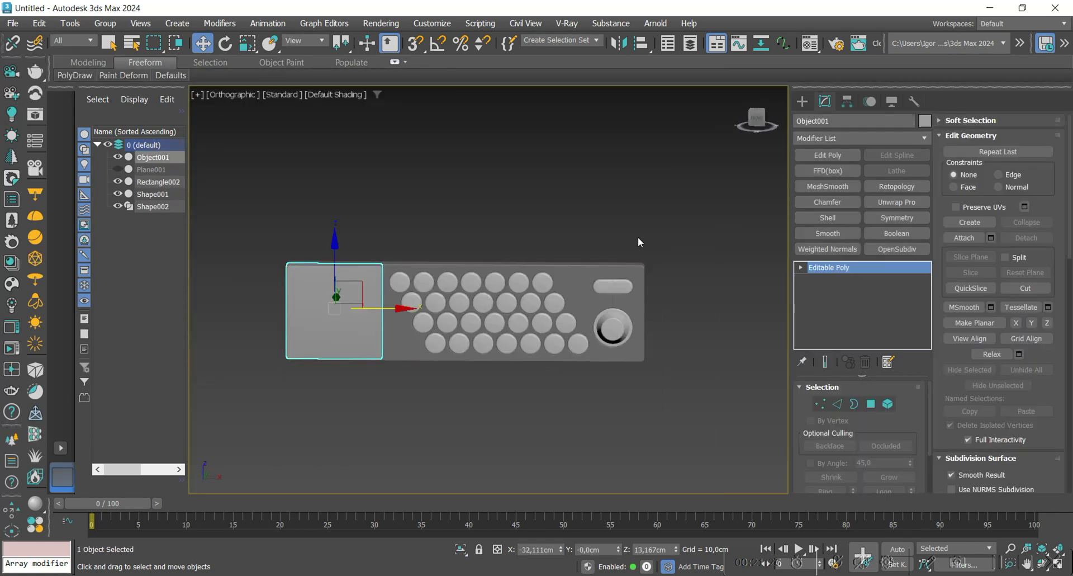
{"action": "left_click", "coordinate": [925, 121]}
{"action": "left_click", "coordinate": [563, 326]}
{"action": "left_click", "coordinate": [474, 346]}
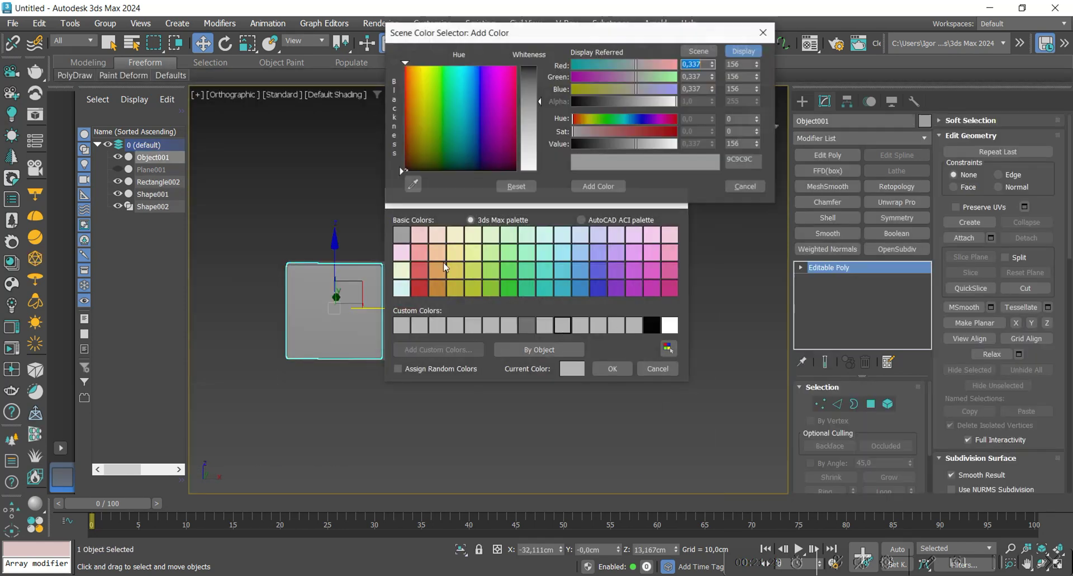
{"action": "left_click_drag", "start_coordinate": [534, 78], "coordinate": [533, 73]}
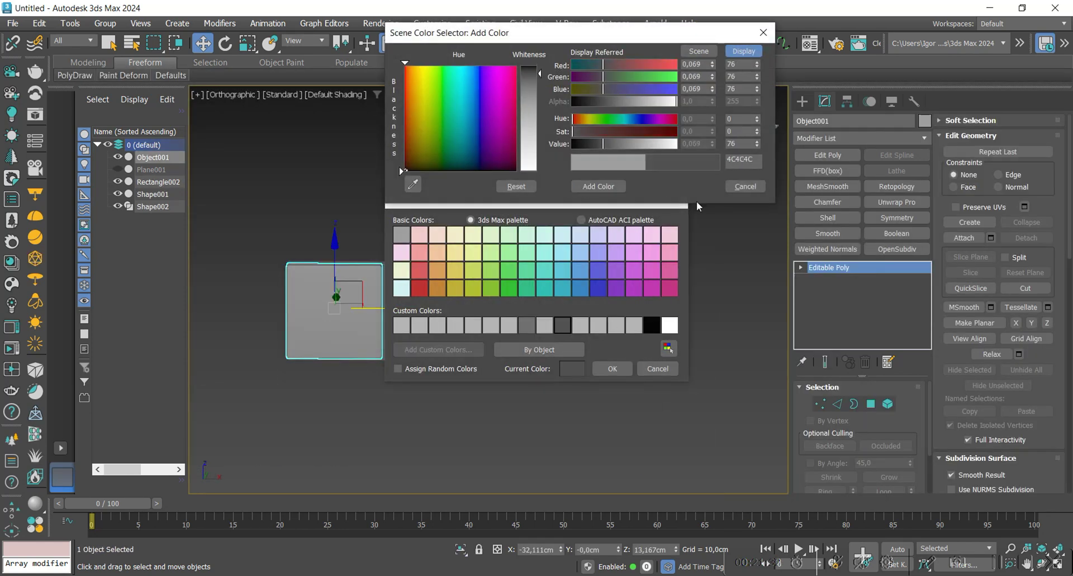
{"action": "left_click", "coordinate": [745, 187]}
{"action": "left_click", "coordinate": [614, 370]}
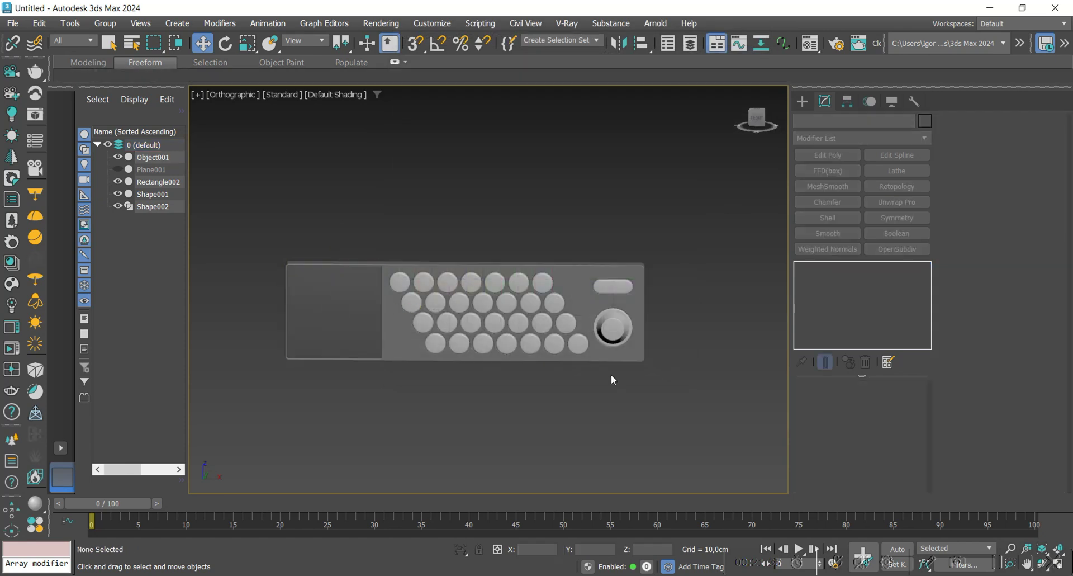
- Draw a circle with a radius of about 0,363 cm near an upper corner of the device's back panel
{"action": "middle_click_drag", "start_coordinate": [611, 374], "coordinate": [572, 381], "text": "alt"}
{"action": "left_click", "coordinate": [620, 357]}
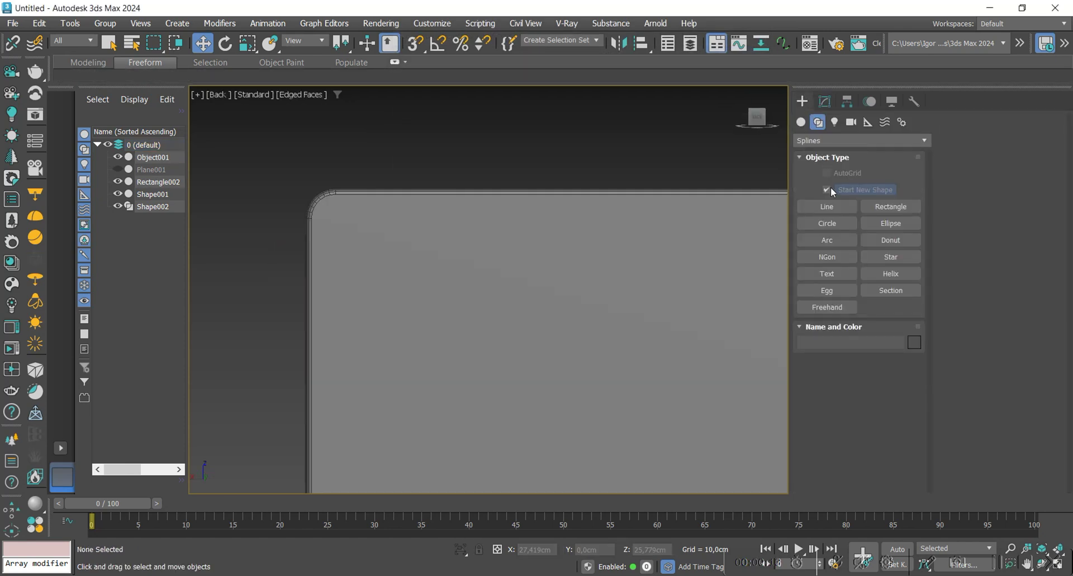
{"action": "left_click", "coordinate": [829, 223]}
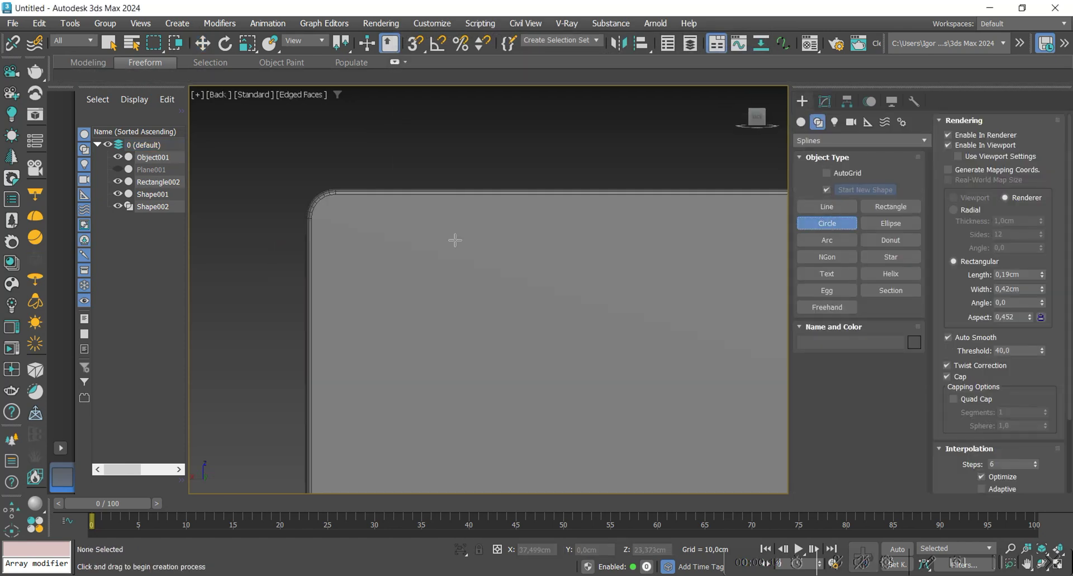
{"action": "middle_click_drag", "start_coordinate": [444, 264], "coordinate": [430, 246]}
{"action": "middle_click_drag", "start_coordinate": [300, 264], "coordinate": [288, 237]}
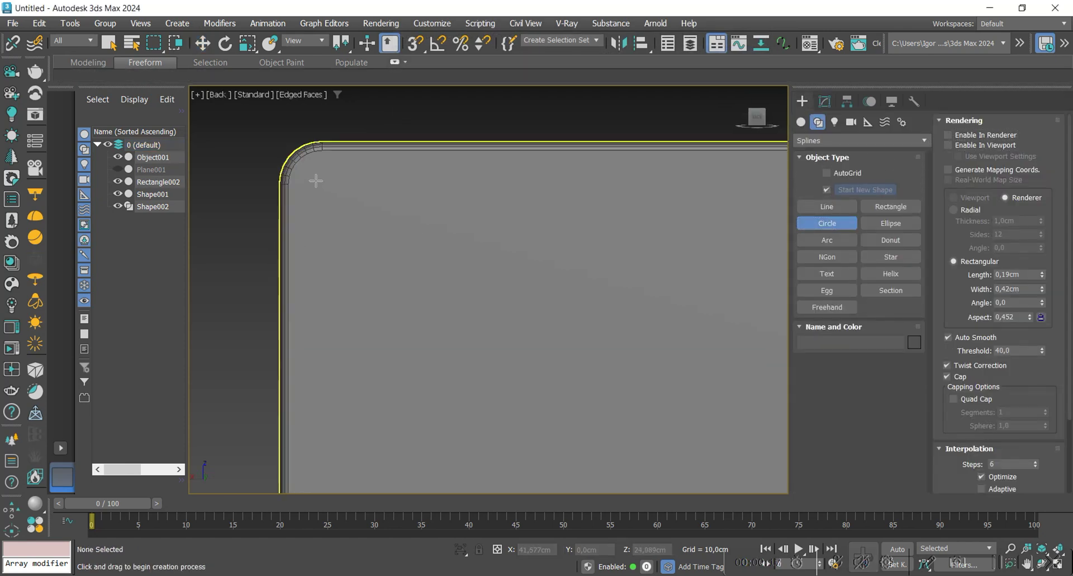
{"action": "left_click_drag", "start_coordinate": [316, 180], "coordinate": [328, 184]}
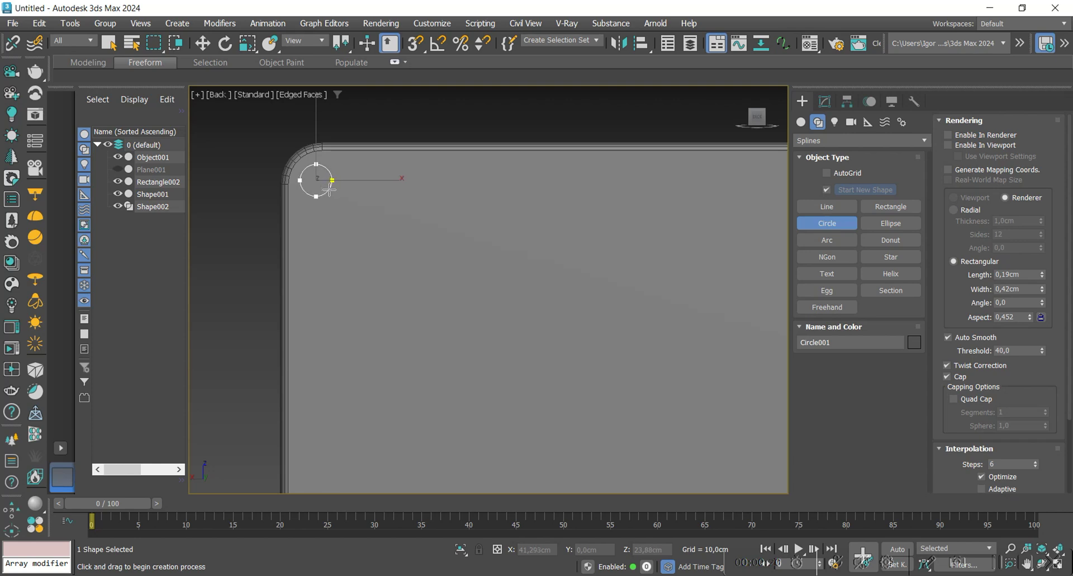
- Scale the circle up and shift it about 0,123 cm in X and -0,185 cm in Y within the rounded corner
{"action": "middle_click_drag", "start_coordinate": [328, 190], "coordinate": [258, 225]}
{"action": "key", "text": "r"}
{"action": "key", "text": "F4"}
{"action": "key", "text": "F4"}
{"action": "mouse_move", "coordinate": [254, 205]}
{"action": "left_mouse_down"}
{"action": "mouse_move", "coordinate": [254, 176]}
{"action": "mouse_move", "coordinate": [257, 220]}
{"action": "left_mouse_up"}
{"action": "key", "text": "w"}
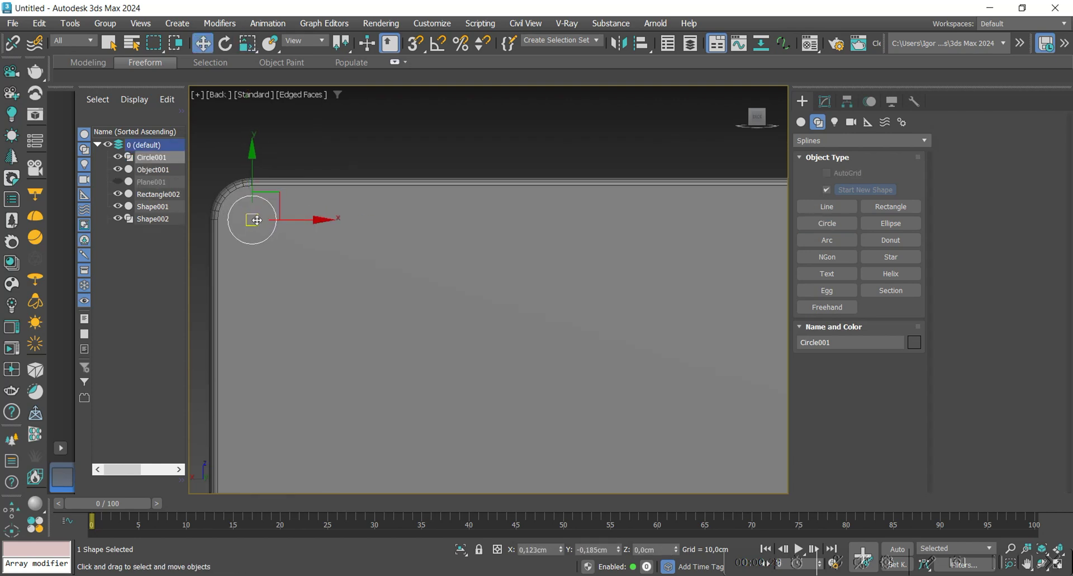
- Convert the circle to Editable Poly and mirror it to the opposite upper corner with a Symmetry modifier on the flipped X axis
{"action": "scroll", "coordinate": [271, 221], "scroll_direction": "down", "scroll_amount": 5}
{"action": "left_click", "coordinate": [825, 102]}
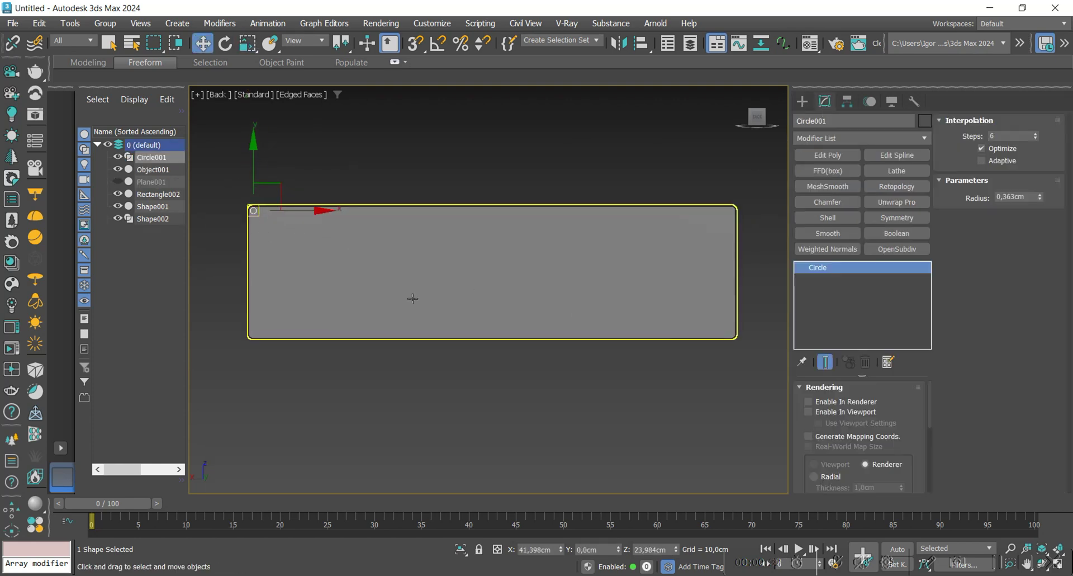
{"action": "key", "text": "ctrl+e"}
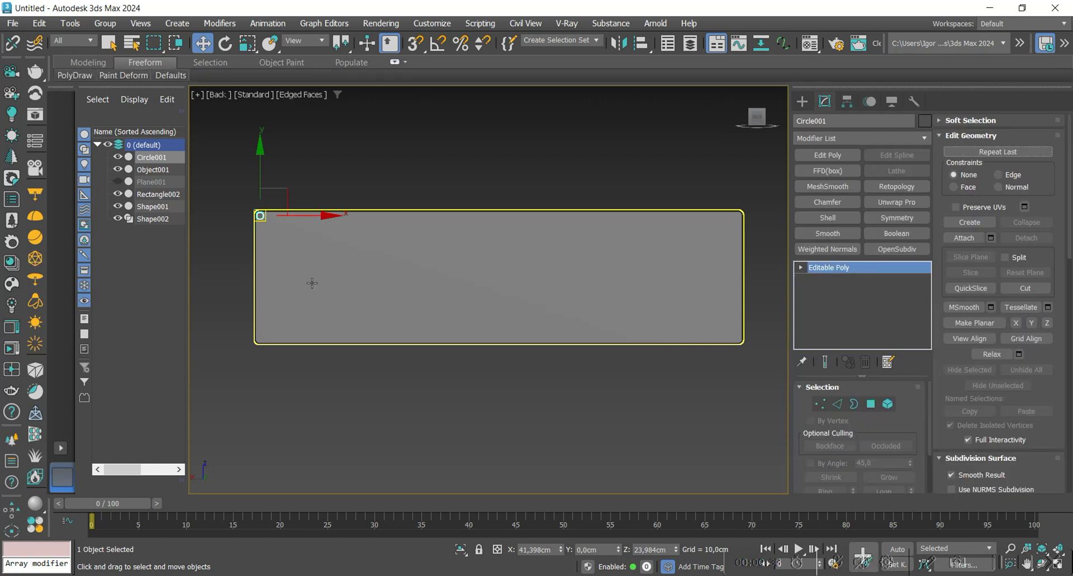
{"action": "left_click", "coordinate": [889, 217]}
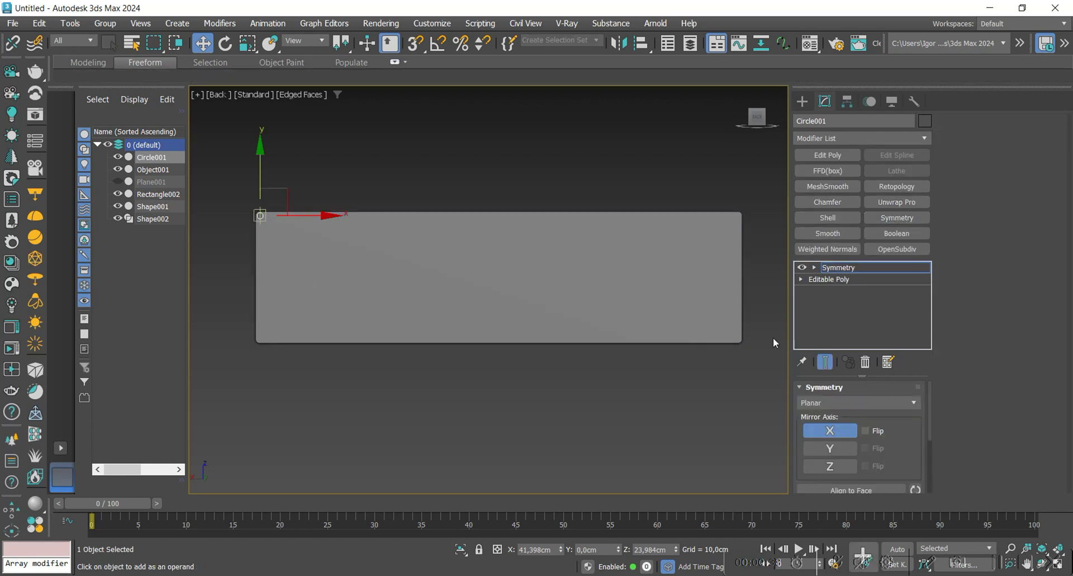
{"action": "middle_click_drag", "start_coordinate": [620, 329], "coordinate": [614, 330]}
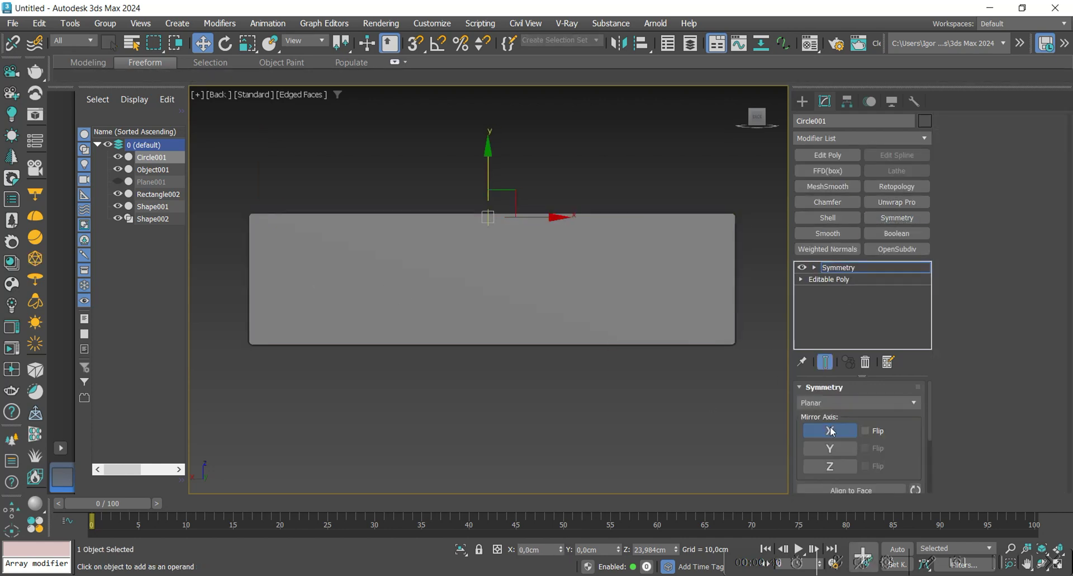
{"action": "scroll", "coordinate": [718, 221], "scroll_direction": "up", "scroll_amount": 5}
{"action": "middle_click_drag", "start_coordinate": [718, 220], "coordinate": [659, 239]}
{"action": "scroll", "coordinate": [659, 246], "scroll_direction": "down", "scroll_amount": 3}
{"action": "middle_click_drag", "start_coordinate": [564, 309], "coordinate": [577, 295]}
{"action": "left_click", "coordinate": [838, 268]}
{"action": "scroll", "coordinate": [541, 270], "scroll_direction": "down", "scroll_amount": 2}
{"action": "middle_click_drag", "start_coordinate": [491, 305], "coordinate": [571, 263]}
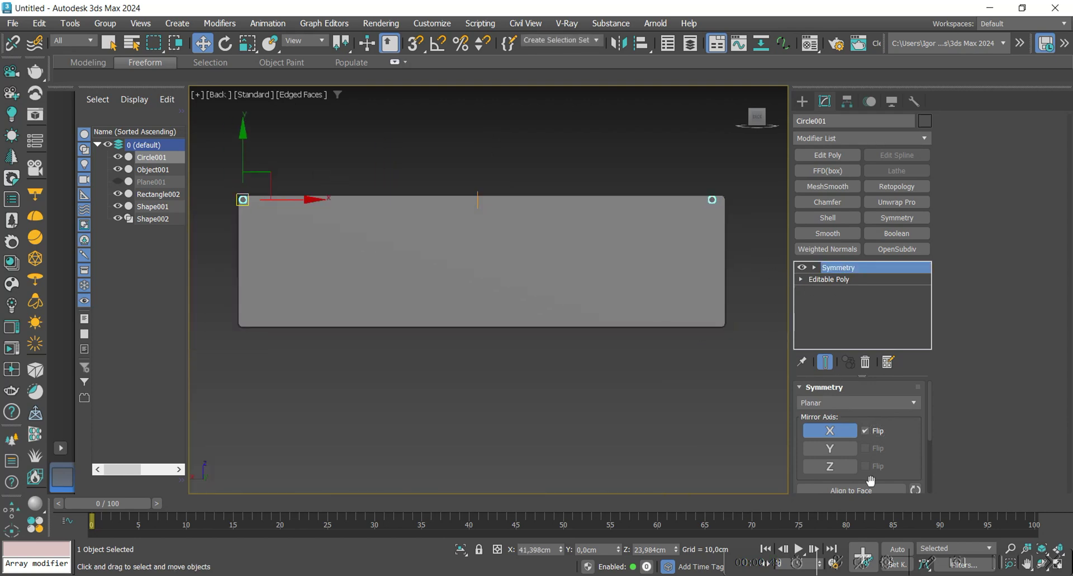
- Mirror the circles to the lower corners by adding the Y axis and moving the symmetry center down about 10,673 cm
{"action": "left_click", "coordinate": [847, 267]}
{"action": "left_click_drag", "start_coordinate": [480, 148], "coordinate": [480, 161]}
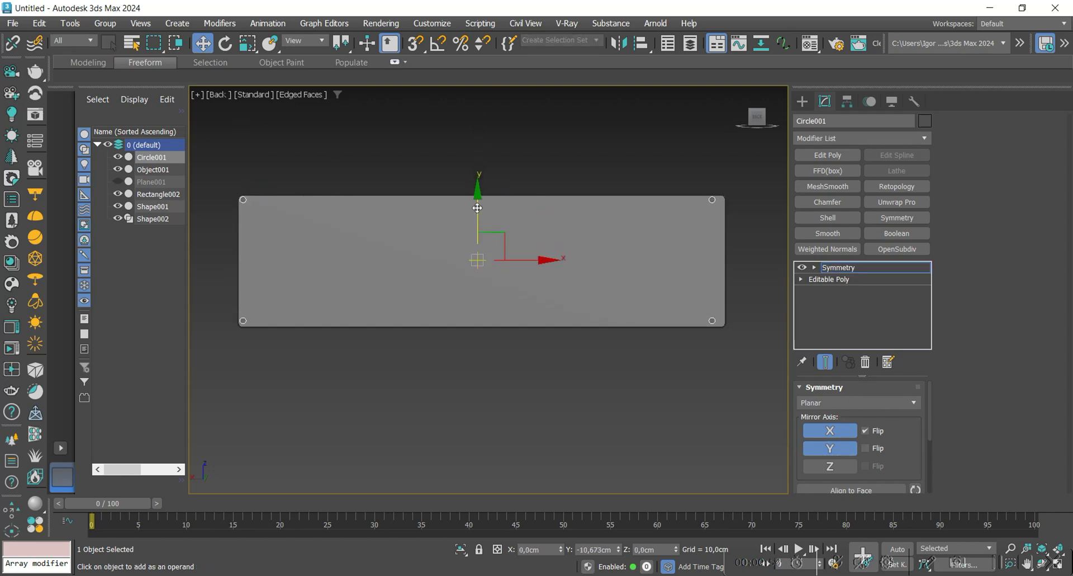
{"action": "left_click", "coordinate": [840, 267]}
{"action": "middle_click_drag", "start_coordinate": [588, 312], "coordinate": [591, 314]}
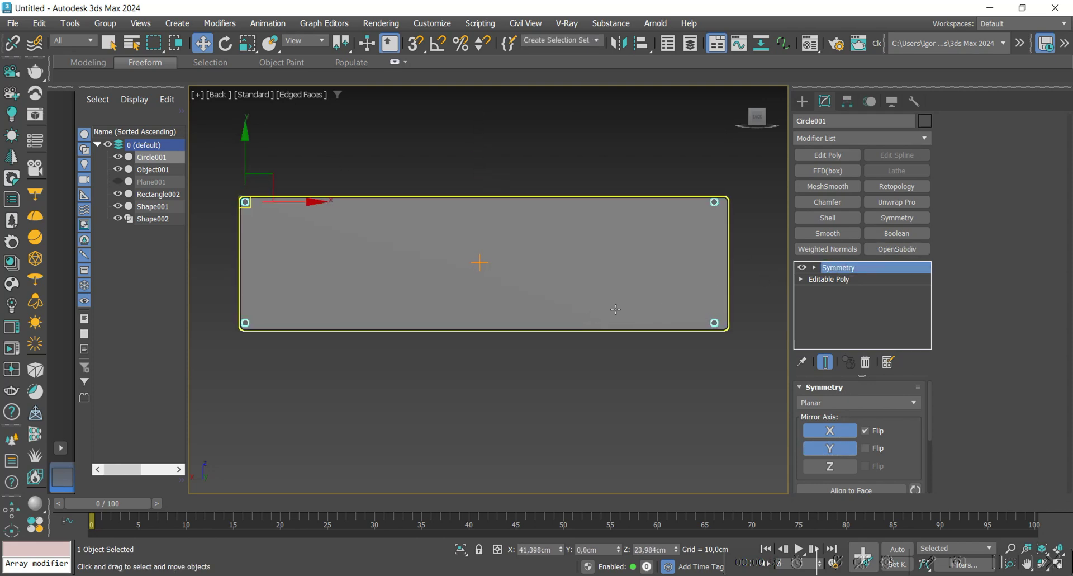
- Collapse the mirrored circles to an editable mesh and center their pivot on the object
{"action": "key", "text": "alt+c"}
{"action": "left_click", "coordinate": [848, 102]}
{"action": "left_click", "coordinate": [859, 192]}
{"action": "left_click", "coordinate": [860, 263]}
{"action": "left_click", "coordinate": [860, 192]}
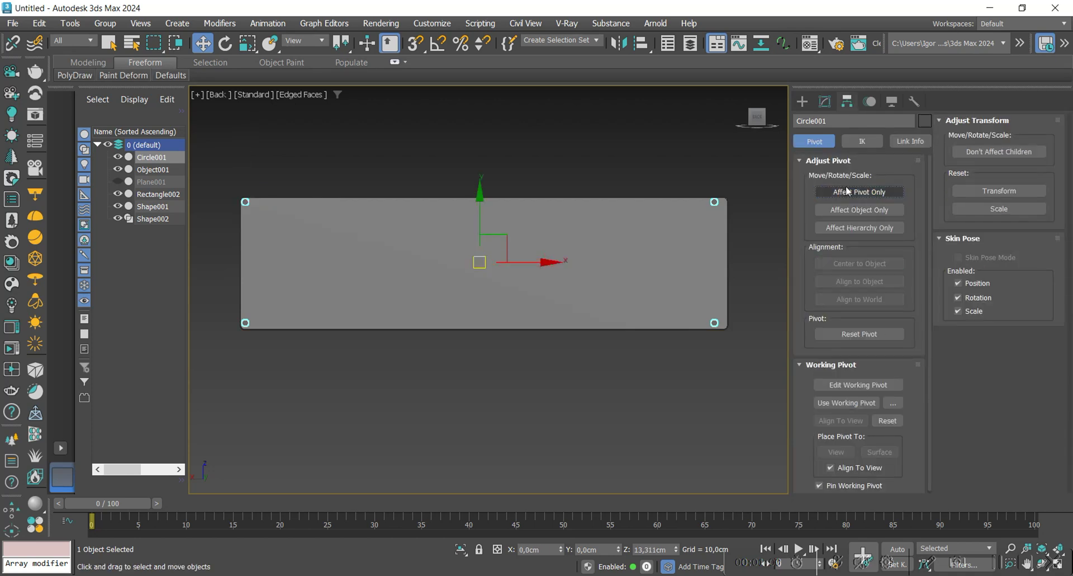
- Align the circles to the device body, center to center, in X, Y and Z position
{"action": "left_click", "coordinate": [642, 43]}
{"action": "left_click", "coordinate": [625, 230]}
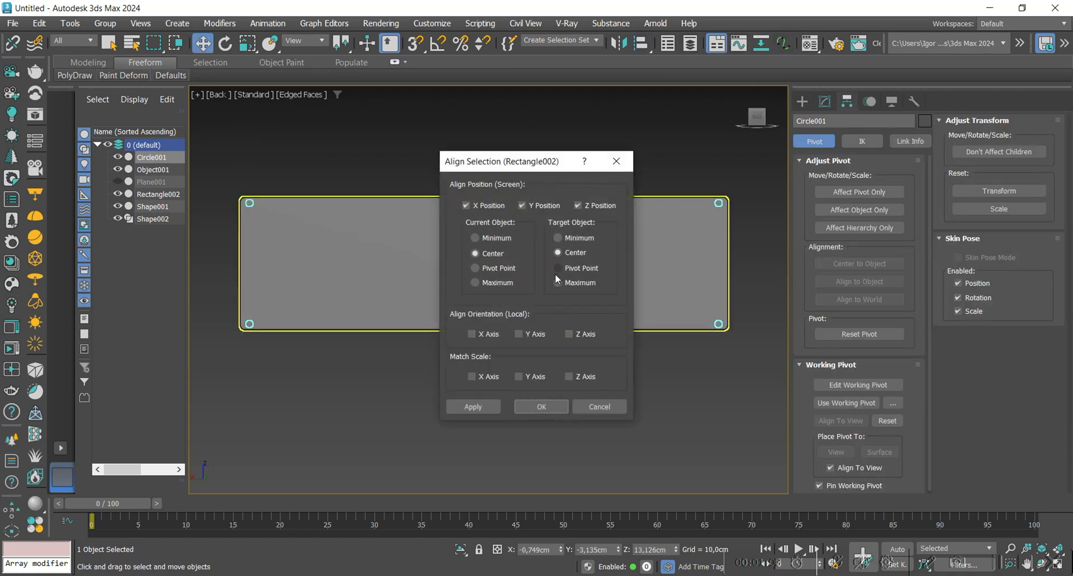
{"action": "left_click", "coordinate": [540, 403]}
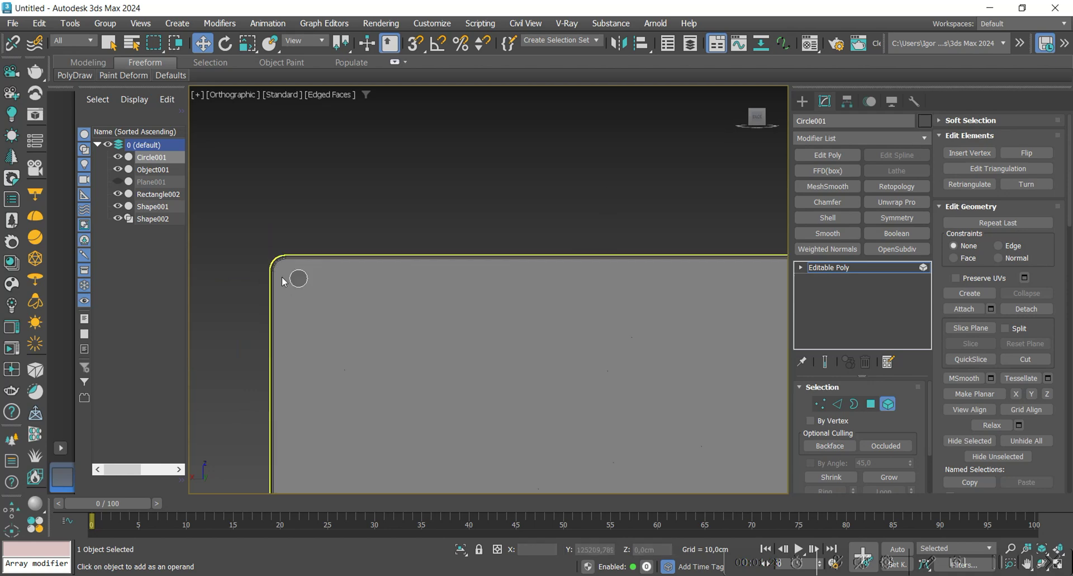
- Adjust the single circle's position in the upper corner and mirror it to the other corners with Symmetry on flipped X and Y
{"action": "scroll", "coordinate": [281, 276], "scroll_direction": "up", "scroll_amount": 2}
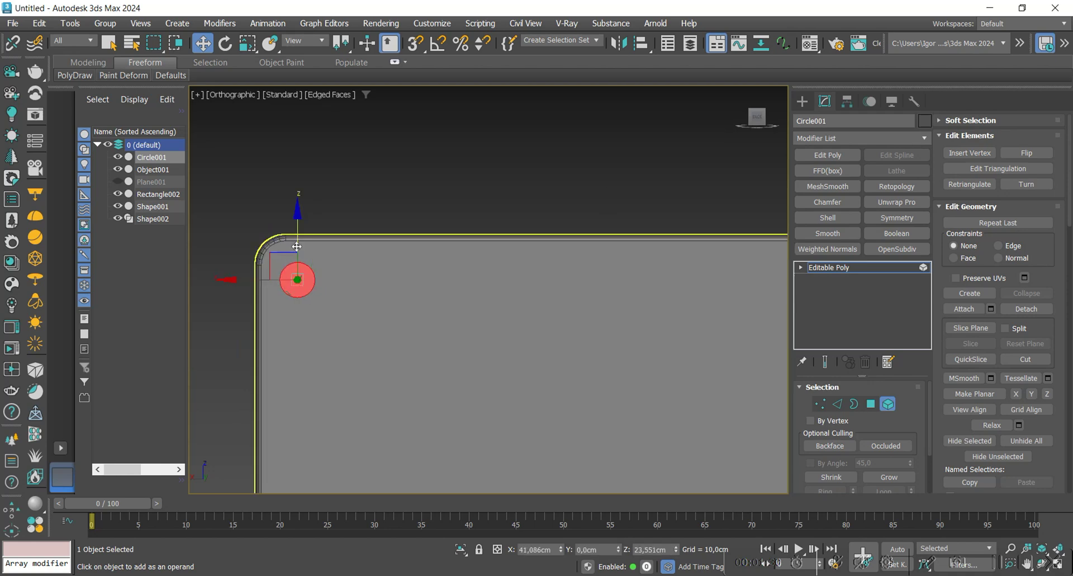
{"action": "left_click", "coordinate": [858, 267]}
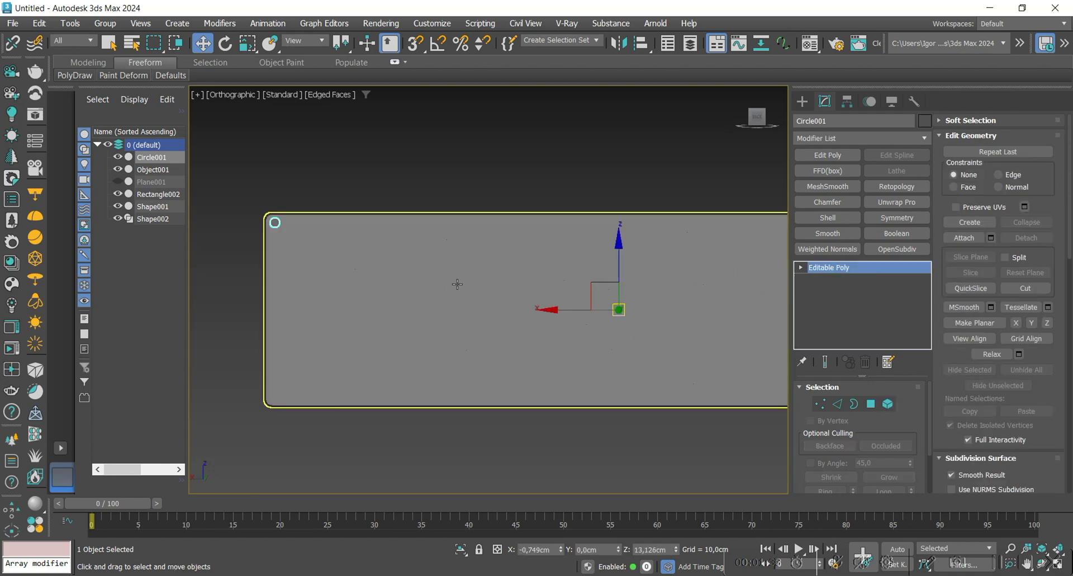
{"action": "left_click", "coordinate": [895, 218]}
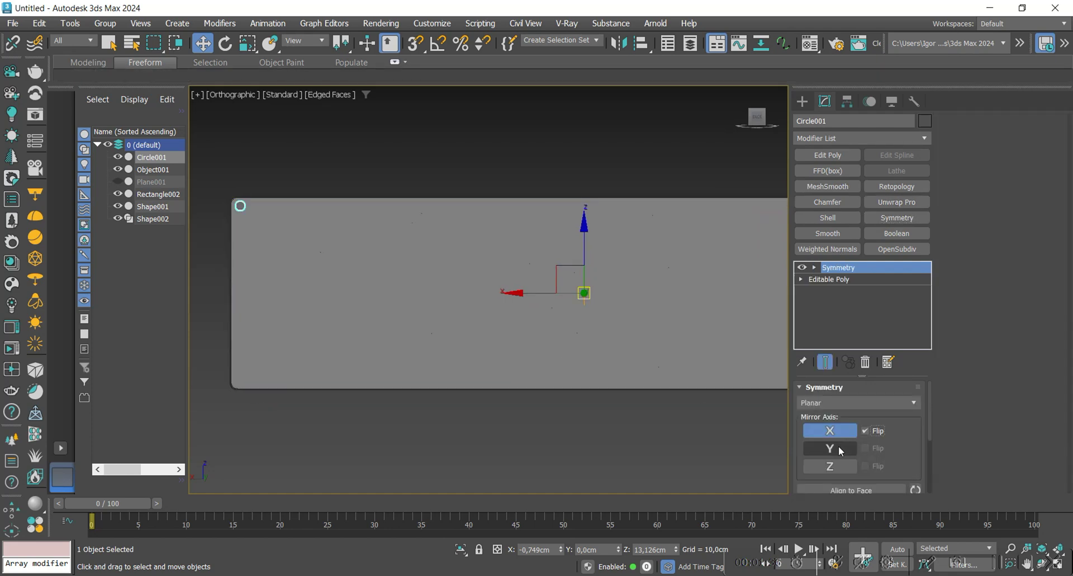
{"action": "scroll", "coordinate": [540, 345], "scroll_direction": "down", "scroll_amount": 2}
{"action": "middle_click_drag", "start_coordinate": [613, 343], "coordinate": [419, 377]}
{"action": "key", "text": "ctrl+e"}
- Give the circles a 1,0 cm inner Shell thickness and move them about -0,924 cm along Y into the body
{"action": "scroll", "coordinate": [437, 364], "scroll_direction": "up", "scroll_amount": 5}
{"action": "left_click", "coordinate": [828, 218]}
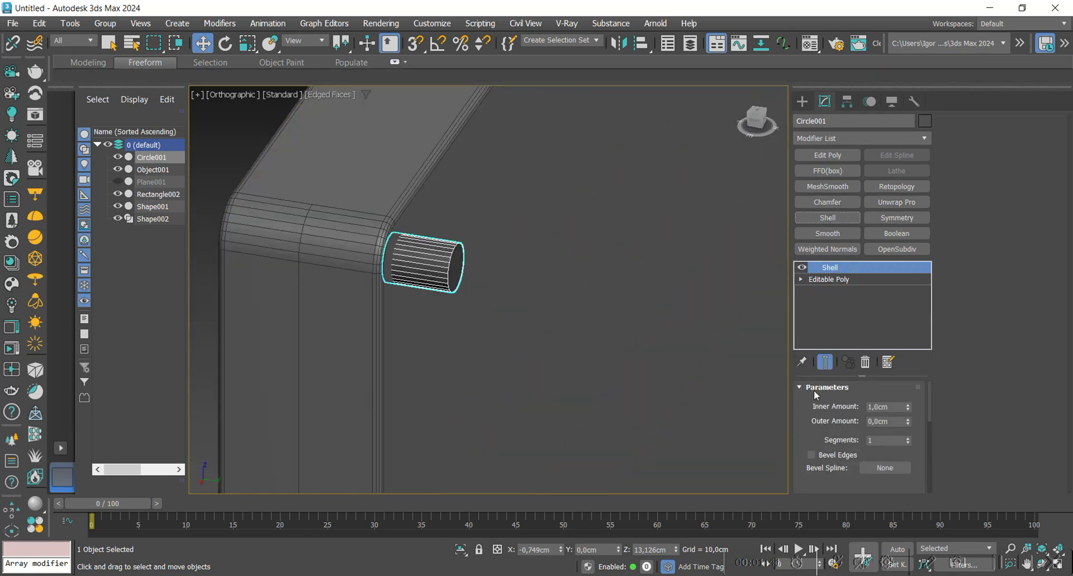
{"action": "scroll", "coordinate": [494, 231], "scroll_direction": "down", "scroll_amount": 4}
{"action": "middle_click_drag", "start_coordinate": [493, 231], "coordinate": [487, 251]}
{"action": "left_click_drag", "start_coordinate": [684, 165], "coordinate": [673, 165]}
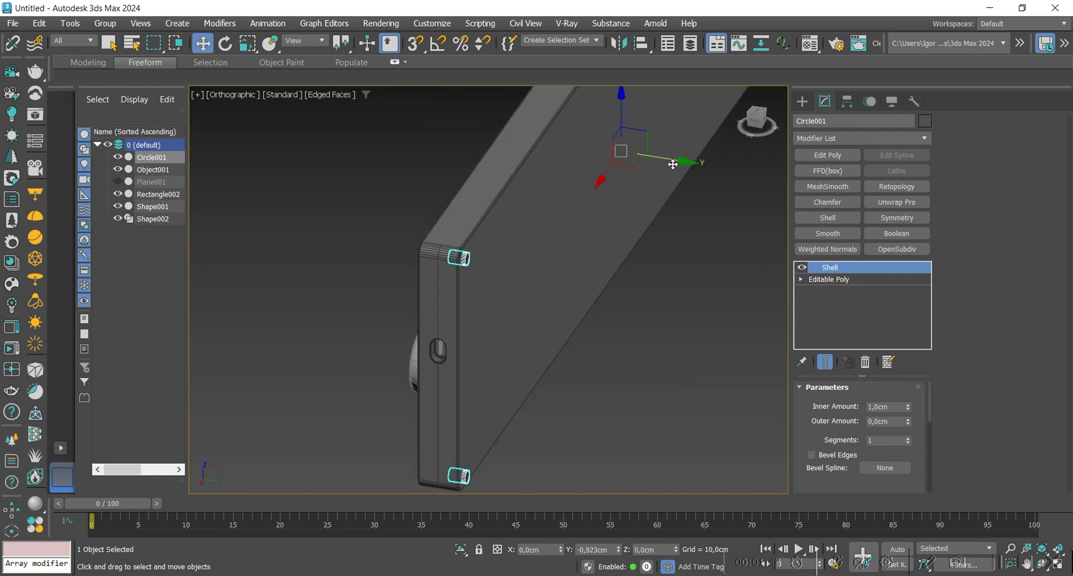
- Lengthen the corner cylinders by raising the Shell inner amount to about 1,34 cm
{"action": "middle_click_drag", "start_coordinate": [506, 230], "coordinate": [620, 312], "text": "alt"}
{"action": "scroll", "coordinate": [425, 175], "scroll_direction": "up", "scroll_amount": 4}
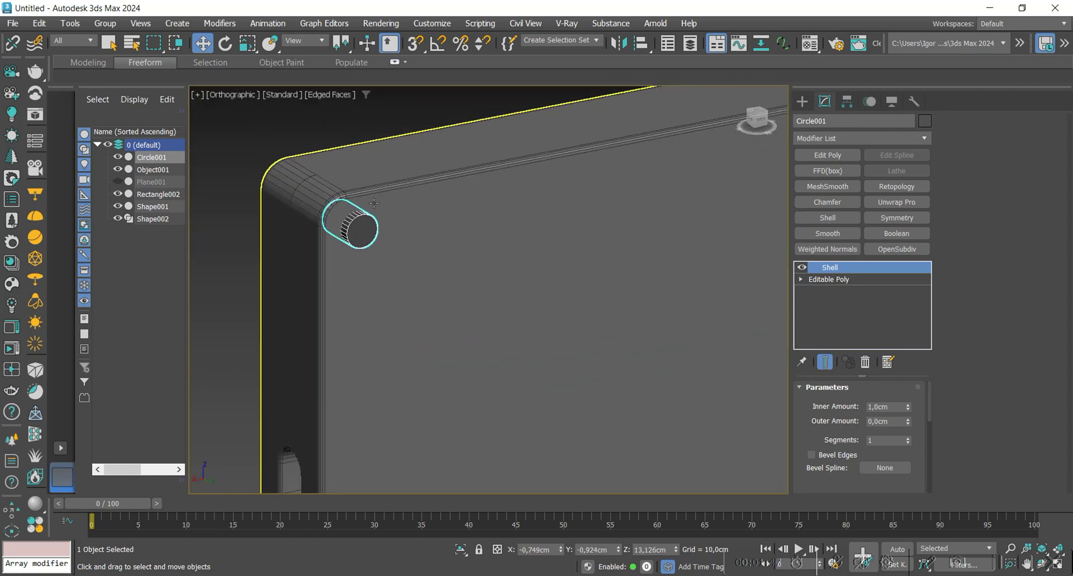
{"action": "scroll", "coordinate": [397, 197], "scroll_direction": "down", "scroll_amount": 4}
{"action": "middle_click_drag", "start_coordinate": [439, 235], "coordinate": [480, 252], "text": "alt"}
{"action": "scroll", "coordinate": [479, 252], "scroll_direction": "up", "scroll_amount": 4}
{"action": "key", "text": "F3"}
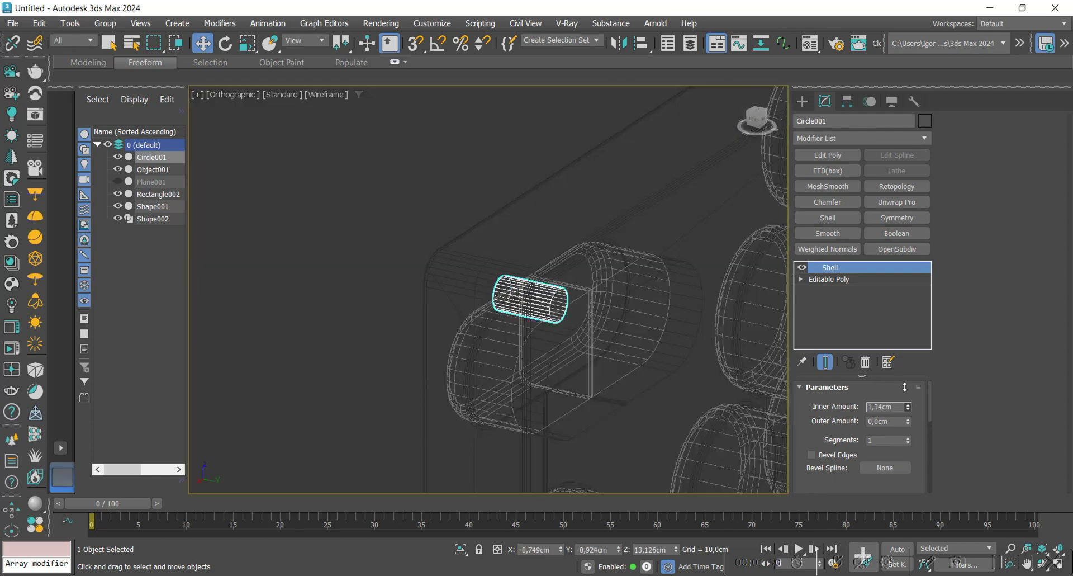
{"action": "key", "text": "F3"}
{"action": "left_click_drag", "start_coordinate": [906, 390], "coordinate": [903, 382]}
{"action": "scroll", "coordinate": [777, 358], "scroll_direction": "up", "scroll_amount": 2}
- Subtract the corner cylinders from the device body with a Boolean and convert the result to Editable Poly
{"action": "left_click", "coordinate": [784, 262]}
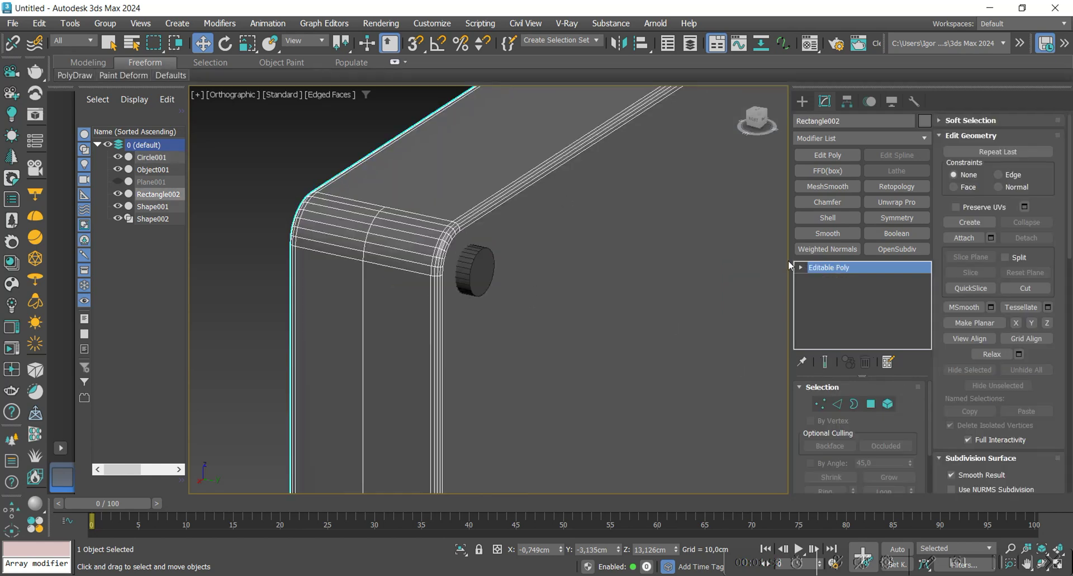
{"action": "left_click", "coordinate": [896, 233]}
{"action": "left_click", "coordinate": [900, 403]}
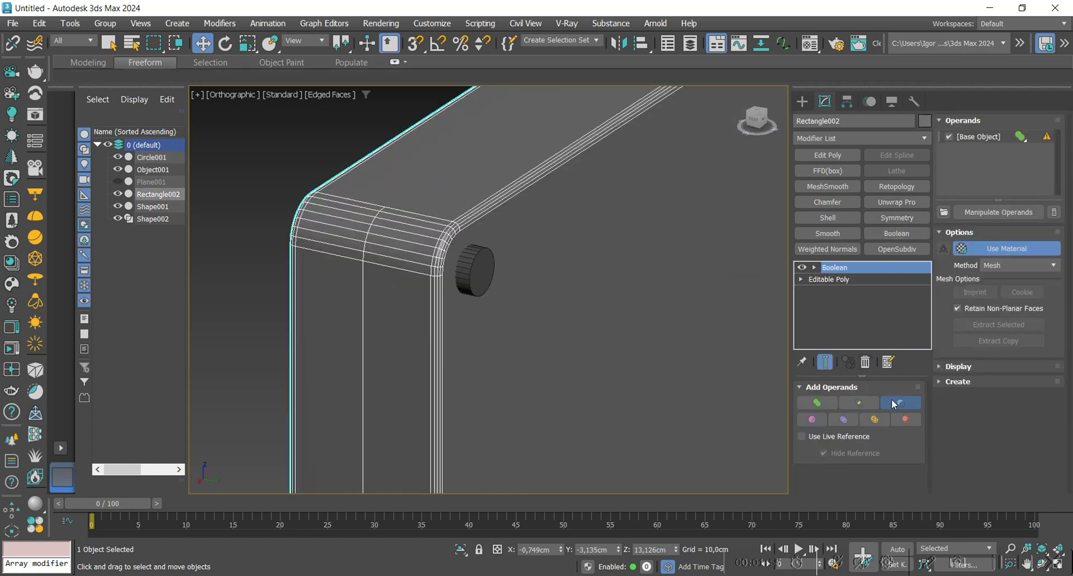
{"action": "left_click", "coordinate": [475, 269]}
{"action": "key", "text": "w"}
{"action": "scroll", "coordinate": [431, 203], "scroll_direction": "down", "scroll_amount": 5}
{"action": "middle_click_drag", "start_coordinate": [431, 204], "coordinate": [355, 217], "text": "alt"}
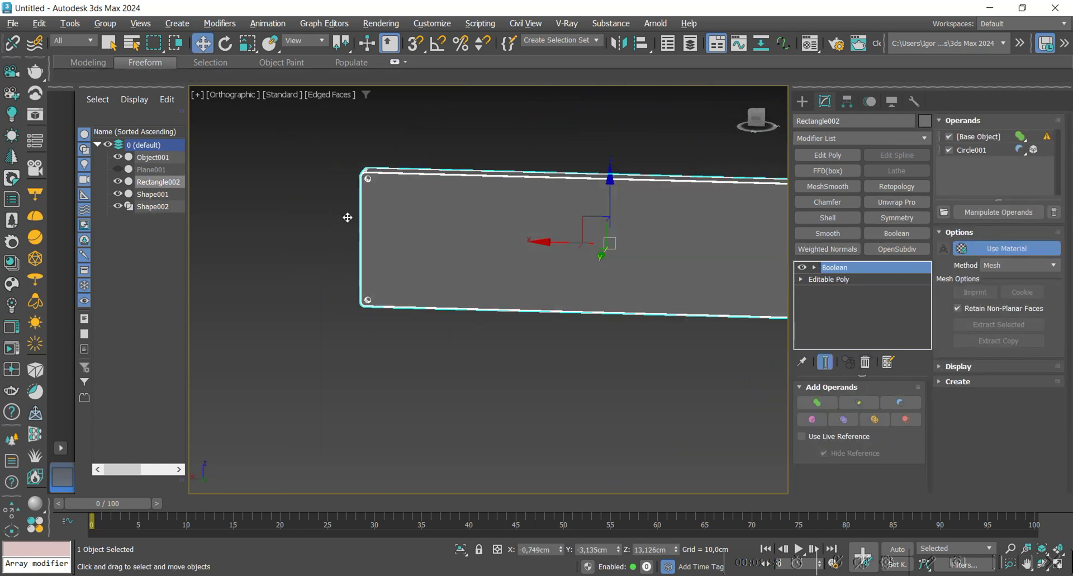
{"action": "scroll", "coordinate": [366, 163], "scroll_direction": "up", "scroll_amount": 5}
{"action": "scroll", "coordinate": [363, 167], "scroll_direction": "up", "scroll_amount": 4}
{"action": "scroll", "coordinate": [350, 177], "scroll_direction": "down", "scroll_amount": 3}
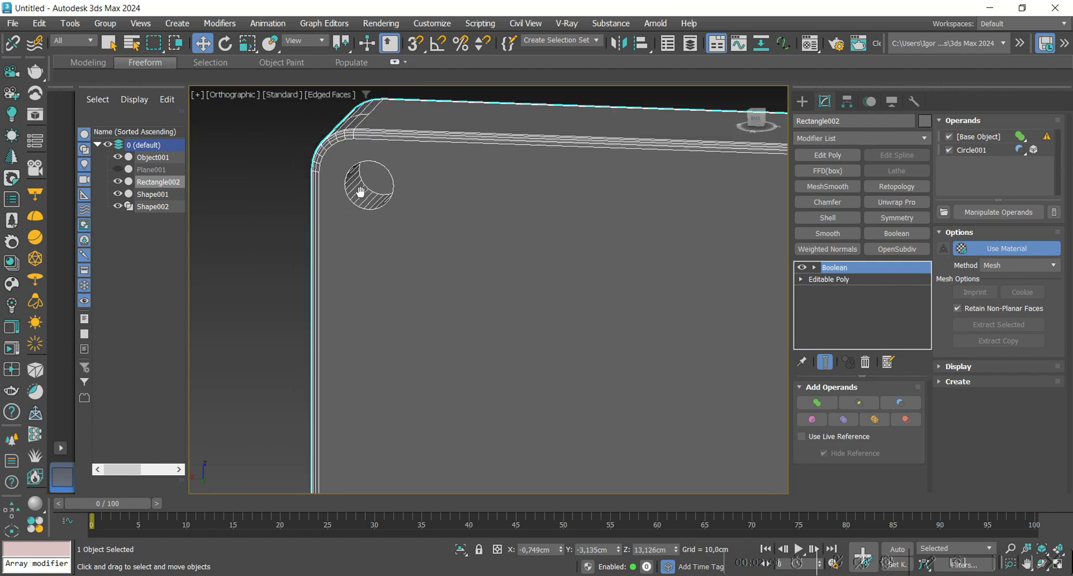
{"action": "middle_click_drag", "start_coordinate": [422, 290], "coordinate": [416, 272]}
{"action": "key", "text": "ctrl+e"}
- Connect a rim vertex of a lower screw hole to the nearest vertex on the back panel's rounded corner
{"action": "key", "text": "1"}
{"action": "scroll", "coordinate": [364, 176], "scroll_direction": "up", "scroll_amount": 3}
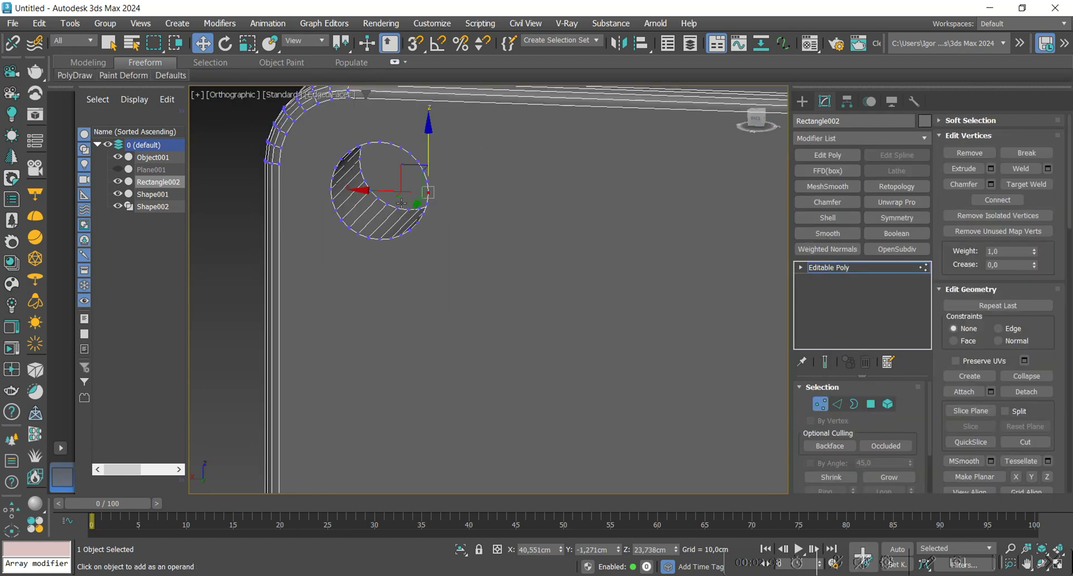
{"action": "scroll", "coordinate": [394, 203], "scroll_direction": "down", "scroll_amount": 7}
{"action": "scroll", "coordinate": [647, 273], "scroll_direction": "up", "scroll_amount": 2}
{"action": "scroll", "coordinate": [561, 218], "scroll_direction": "down", "scroll_amount": 3}
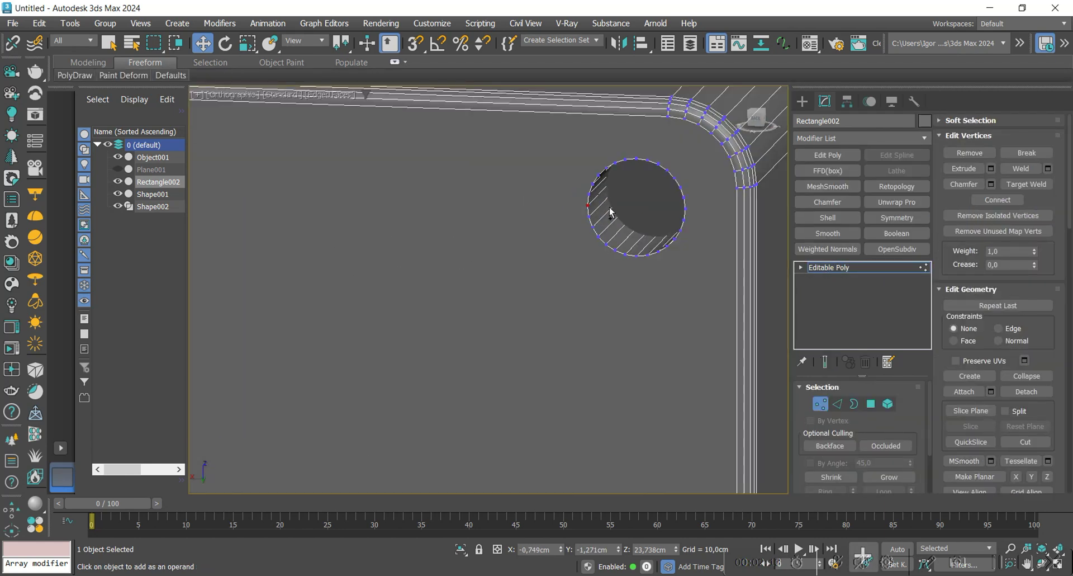
{"action": "middle_click_drag", "start_coordinate": [678, 177], "coordinate": [671, 203]}
{"action": "scroll", "coordinate": [698, 190], "scroll_direction": "down", "scroll_amount": 5}
{"action": "middle_click_drag", "start_coordinate": [635, 385], "coordinate": [627, 269]}
{"action": "scroll", "coordinate": [660, 313], "scroll_direction": "up", "scroll_amount": 4}
{"action": "left_click", "coordinate": [600, 266]}
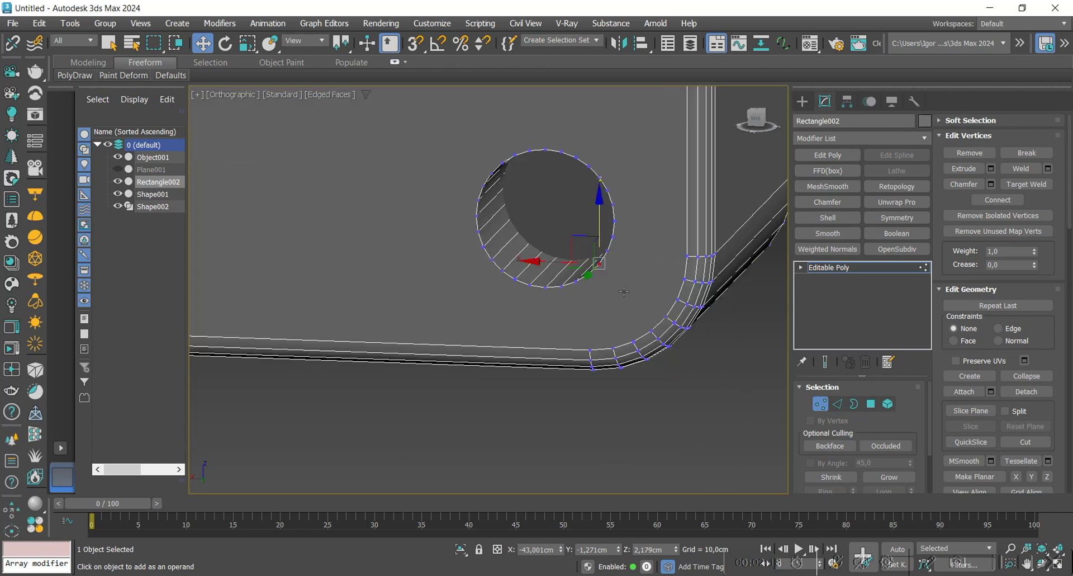
{"action": "left_click", "coordinate": [665, 320], "text": "ctrl"}
{"action": "key", "text": "ctrl+shift+e"}
- Connect a rim vertex of the upper screw hole to the nearest vertex on its rounded panel corner
{"action": "scroll", "coordinate": [675, 328], "scroll_direction": "down", "scroll_amount": 6}
{"action": "scroll", "coordinate": [516, 299], "scroll_direction": "up", "scroll_amount": 3}
{"action": "scroll", "coordinate": [517, 298], "scroll_direction": "up", "scroll_amount": 5}
{"action": "left_click", "coordinate": [430, 367]}
{"action": "left_click", "coordinate": [472, 327], "text": "ctrl"}
{"action": "key", "text": "ctrl+shift+e"}
- Connect the facing rim vertices of the upper and lower screw holes at both ends of the back panel
{"action": "scroll", "coordinate": [477, 335], "scroll_direction": "down", "scroll_amount": 5}
{"action": "left_click", "coordinate": [508, 294]}
{"action": "middle_click_drag", "start_coordinate": [497, 324], "coordinate": [493, 447]}
{"action": "scroll", "coordinate": [492, 280], "scroll_direction": "up", "scroll_amount": 5}
{"action": "left_click", "coordinate": [446, 98], "text": "ctrl"}
{"action": "key", "text": "ctrl+shift+e"}
{"action": "middle_click_drag", "start_coordinate": [553, 163], "coordinate": [546, 163]}
{"action": "scroll", "coordinate": [547, 164], "scroll_direction": "down", "scroll_amount": 6}
{"action": "middle_click_drag", "start_coordinate": [766, 255], "coordinate": [580, 264]}
{"action": "scroll", "coordinate": [620, 204], "scroll_direction": "up", "scroll_amount": 7}
{"action": "left_click", "coordinate": [600, 162]}
{"action": "scroll", "coordinate": [604, 163], "scroll_direction": "down", "scroll_amount": 6}
{"action": "scroll", "coordinate": [612, 298], "scroll_direction": "down", "scroll_amount": 2}
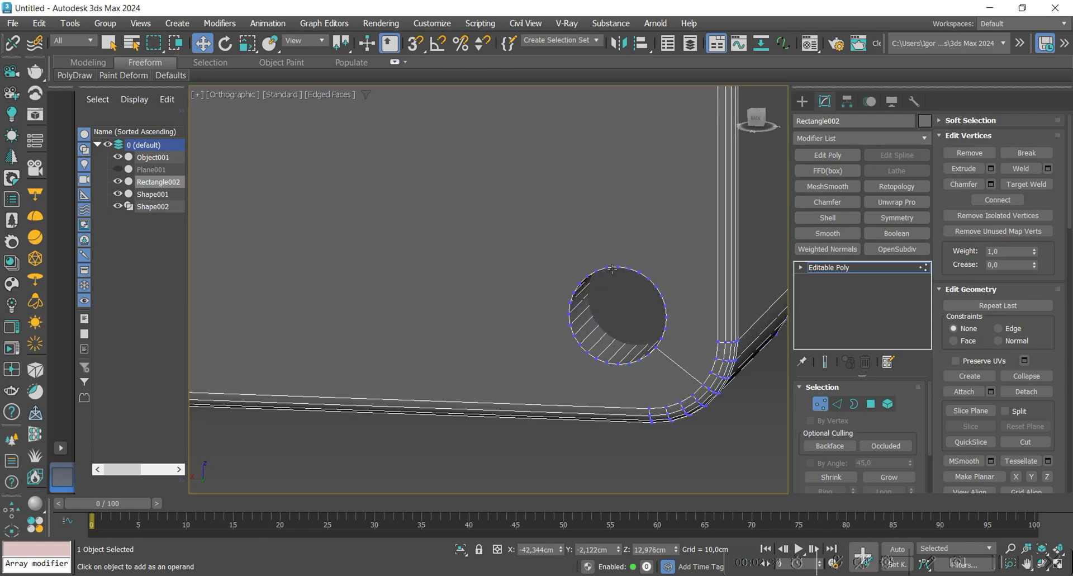
- Select the rim edges of the four screw holes, excluding the vertical and corner connecting edges
{"action": "key", "text": "2"}
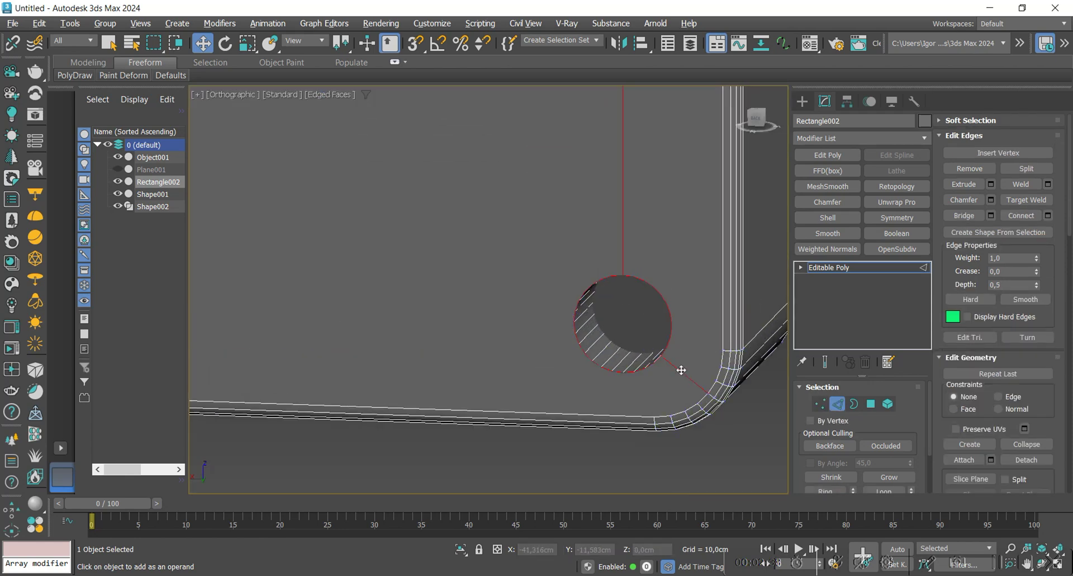
{"action": "left_click", "coordinate": [624, 249], "text": "alt"}
{"action": "key", "text": "F3"}
{"action": "scroll", "coordinate": [624, 251], "scroll_direction": "down", "scroll_amount": 6}
{"action": "key", "text": "F3"}
{"action": "middle_click_drag", "start_coordinate": [607, 100], "coordinate": [656, 287]}
{"action": "scroll", "coordinate": [670, 204], "scroll_direction": "up", "scroll_amount": 5}
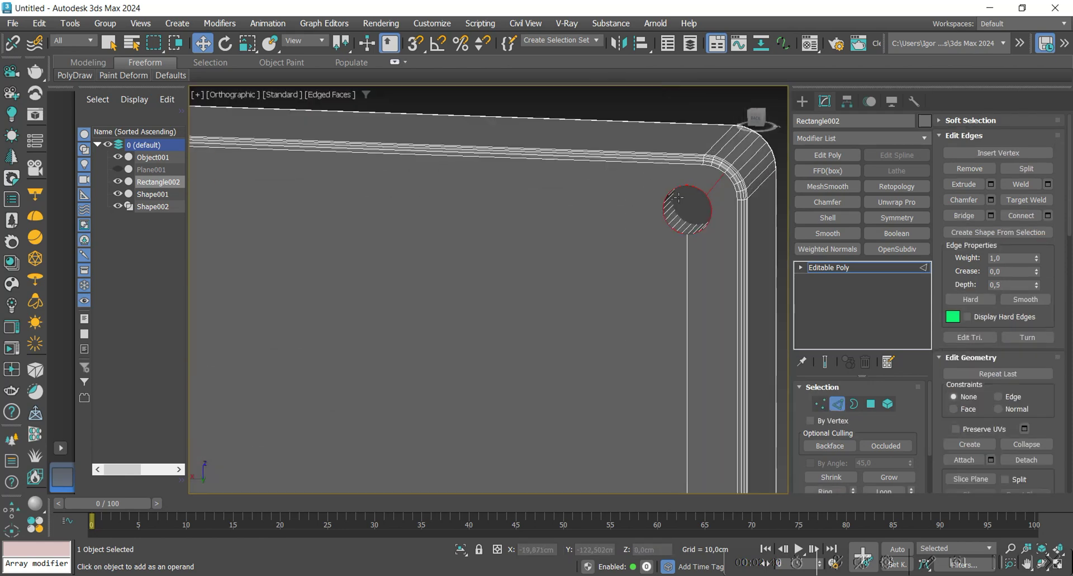
{"action": "scroll", "coordinate": [717, 201], "scroll_direction": "down", "scroll_amount": 4}
{"action": "scroll", "coordinate": [380, 211], "scroll_direction": "up", "scroll_amount": 4}
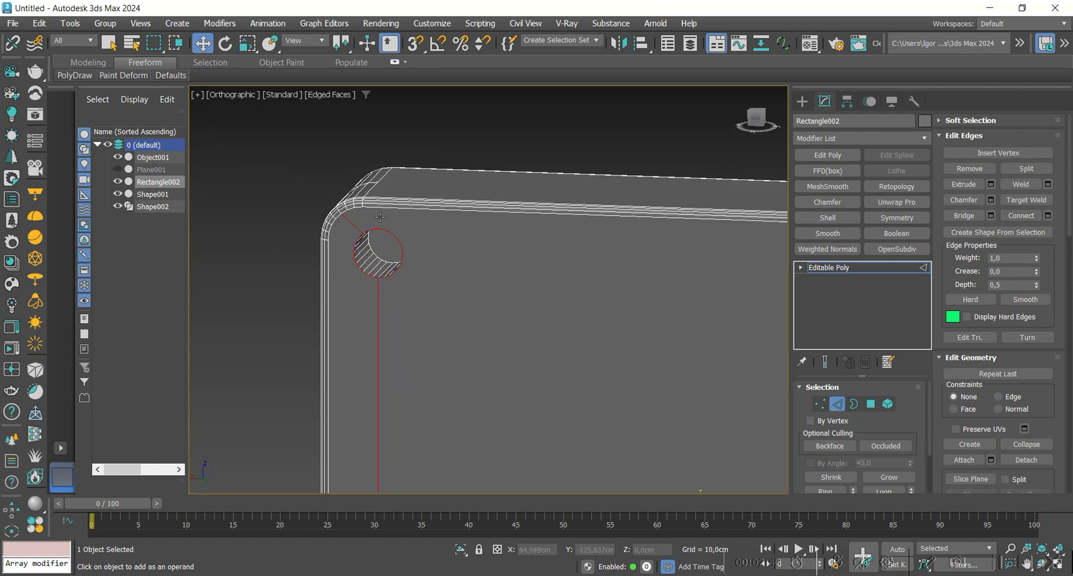
{"action": "left_click", "coordinate": [377, 298], "text": "alt"}
{"action": "middle_click_drag", "start_coordinate": [408, 367], "coordinate": [459, 188]}
{"action": "scroll", "coordinate": [459, 188], "scroll_direction": "down", "scroll_amount": 4}
{"action": "scroll", "coordinate": [454, 340], "scroll_direction": "up", "scroll_amount": 5}
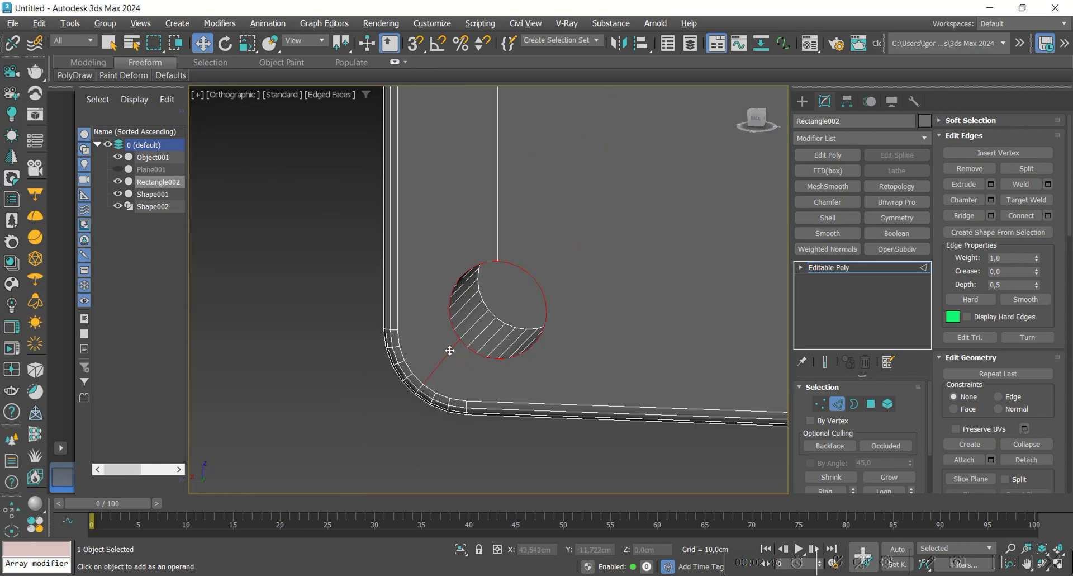
- Chamfer the selected rim edges of the screw holes by 0.068 cm with 0 segments
{"action": "key", "text": "ctrl+shift+c"}
{"action": "scroll", "coordinate": [540, 360], "scroll_direction": "up", "scroll_amount": 4}
{"action": "left_click_drag", "start_coordinate": [498, 317], "coordinate": [490, 240]}
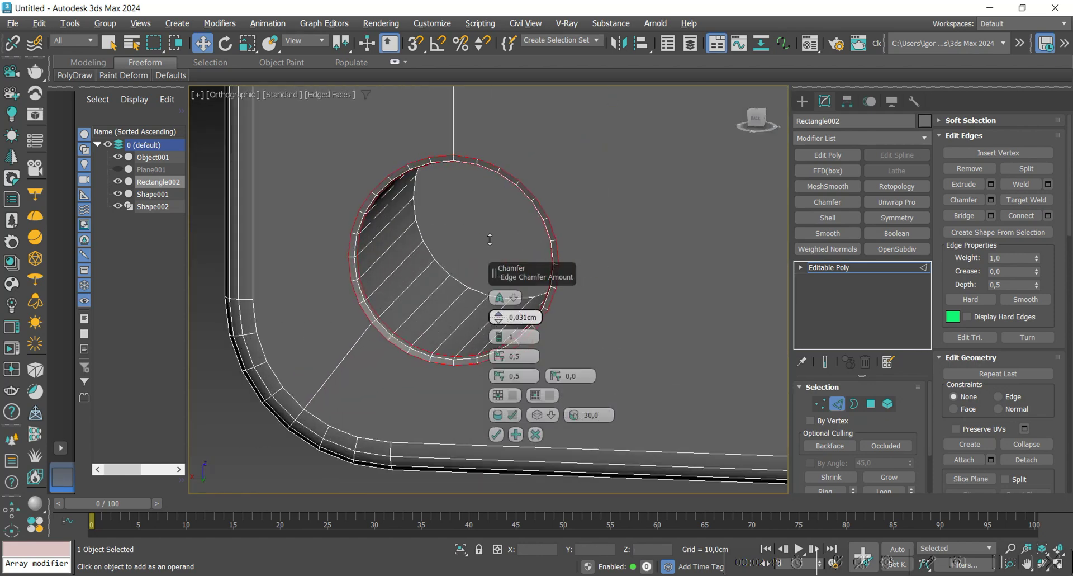
{"action": "left_click", "coordinate": [498, 340]}
{"action": "left_click_drag", "start_coordinate": [494, 309], "coordinate": [487, 275]}
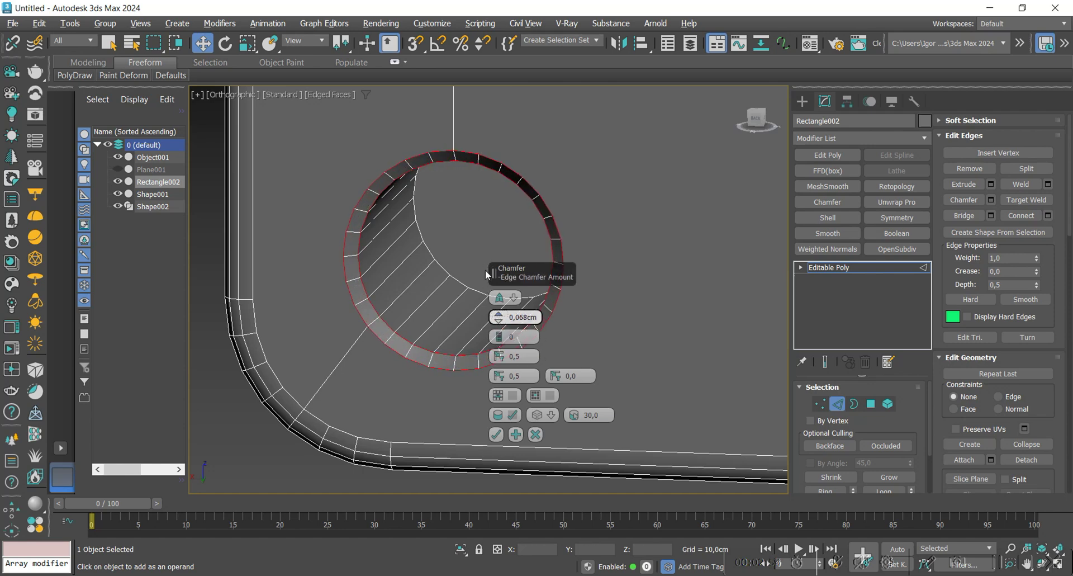
{"action": "left_click", "coordinate": [496, 435]}
- Create a separate shape from the selected screw hole edges and isolate that shape
{"action": "scroll", "coordinate": [408, 352], "scroll_direction": "down", "scroll_amount": 5}
{"action": "scroll", "coordinate": [559, 224], "scroll_direction": "up", "scroll_amount": 8}
{"action": "right_click", "coordinate": [606, 189]}
{"action": "left_click", "coordinate": [572, 318]}
{"action": "left_click", "coordinate": [562, 313]}
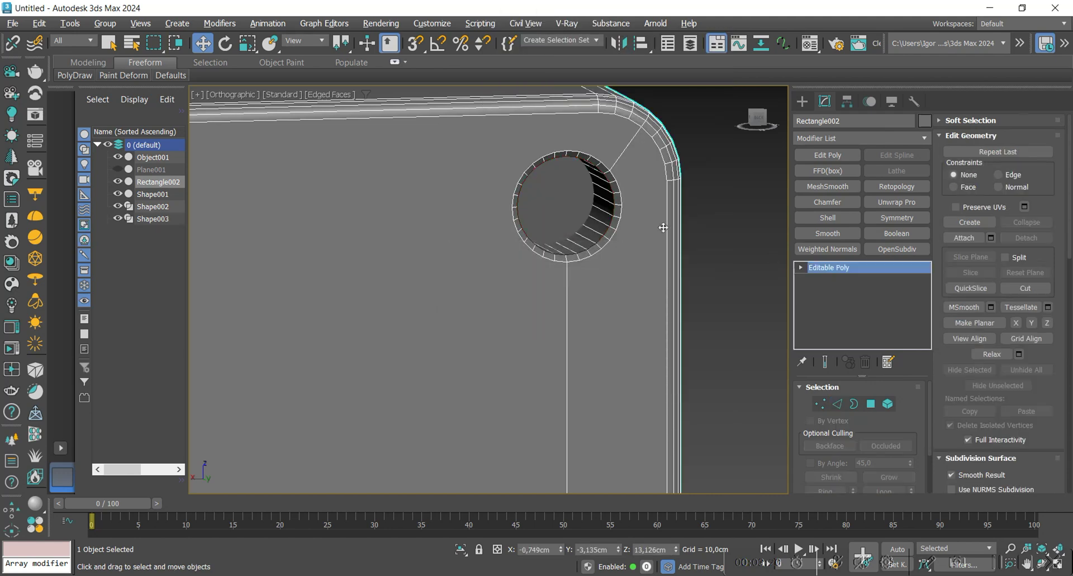
{"action": "left_click", "coordinate": [612, 198]}
{"action": "scroll", "coordinate": [612, 198], "scroll_direction": "down", "scroll_amount": 10}
{"action": "middle_click_drag", "start_coordinate": [507, 274], "coordinate": [626, 259]}
{"action": "key", "text": "alt+q"}
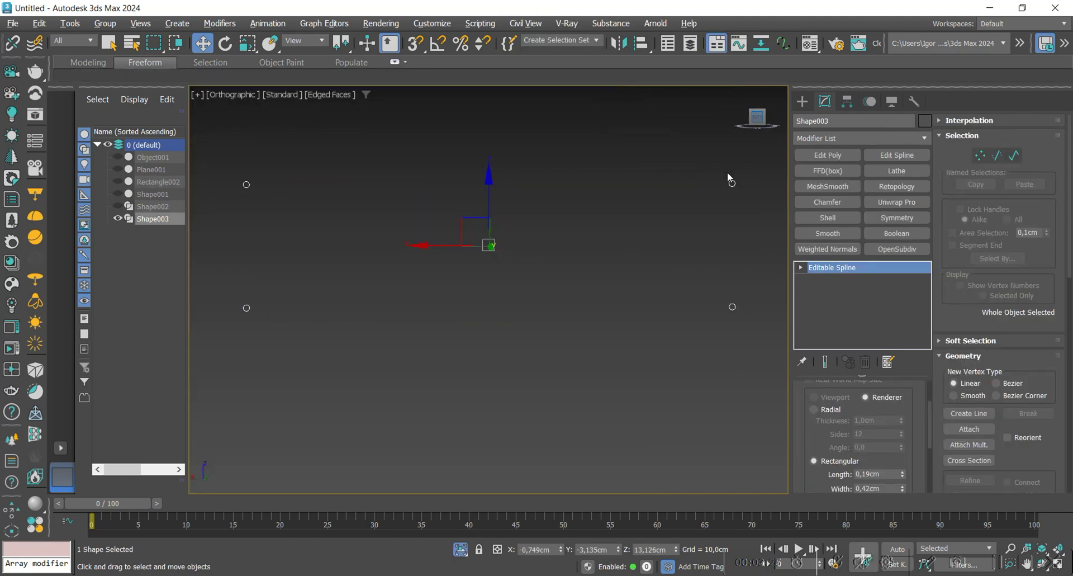
- Draw a narrow upright rectangle about 0.589 cm long and 0.228 cm wide inside one screw hole circle
{"action": "left_click", "coordinate": [802, 101]}
{"action": "left_click", "coordinate": [892, 206]}
{"action": "scroll", "coordinate": [518, 195], "scroll_direction": "up", "scroll_amount": 2}
{"action": "left_click_drag", "start_coordinate": [502, 165], "coordinate": [545, 274]}
{"action": "right_click", "coordinate": [596, 246]}
- Detach the circle around the rectangle from the hole outlines as its own shape
{"action": "left_click", "coordinate": [621, 199]}
{"action": "left_click", "coordinate": [826, 101]}
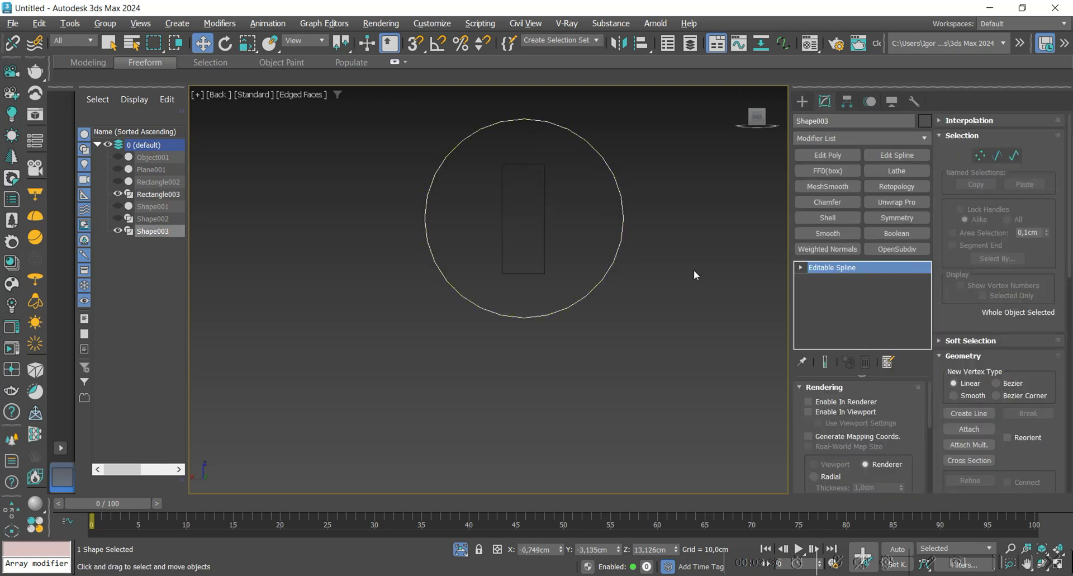
{"action": "key", "text": "3"}
{"action": "scroll", "coordinate": [972, 348], "scroll_direction": "down", "scroll_amount": 15}
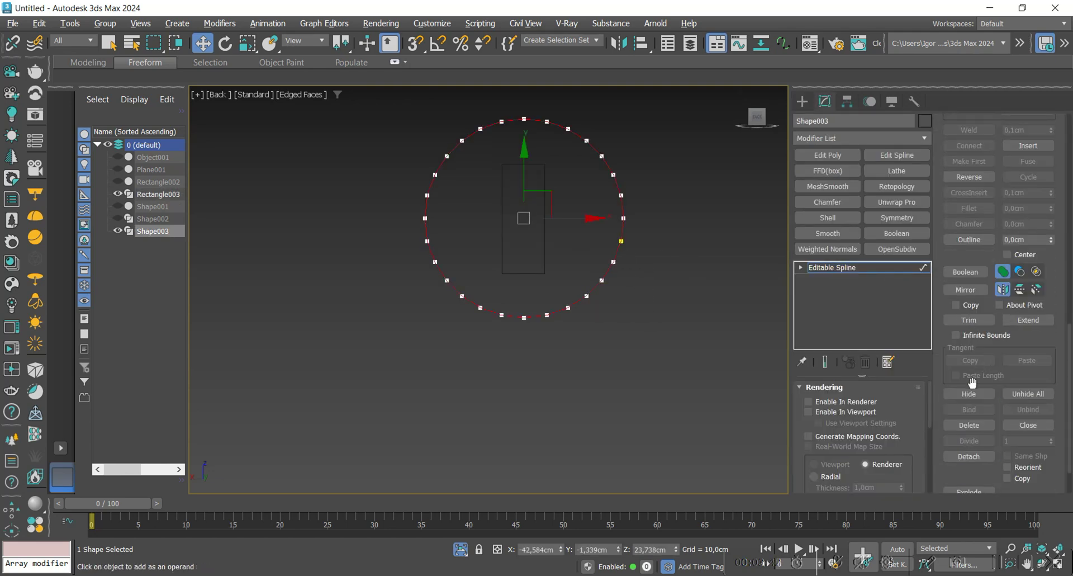
{"action": "left_click", "coordinate": [975, 457]}
{"action": "left_click", "coordinate": [604, 306]}
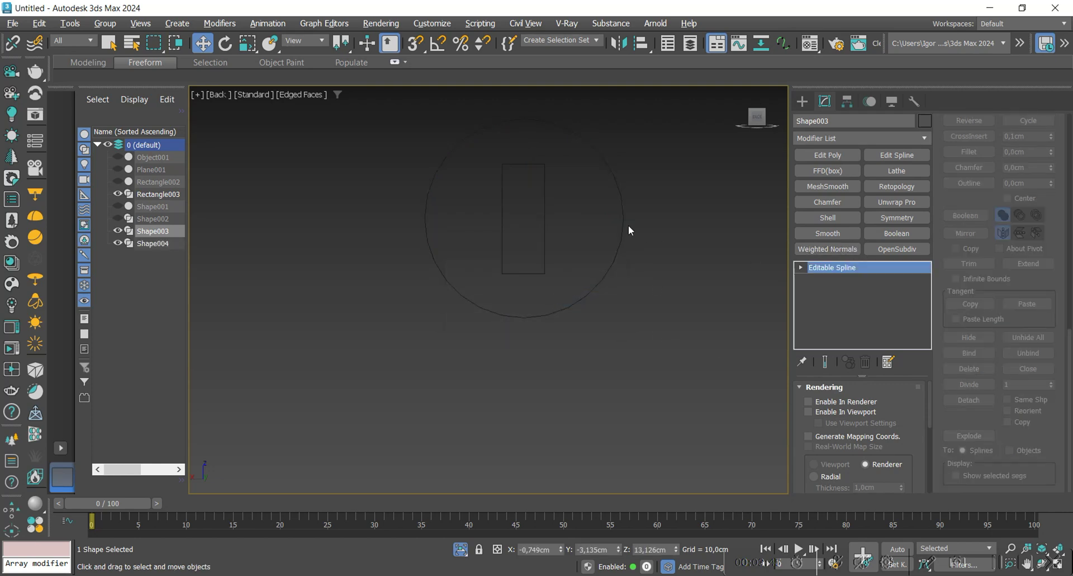
- Align the rectangle center to center with the detached circle in X and Y position
{"action": "left_click", "coordinate": [546, 223]}
{"action": "left_click", "coordinate": [642, 43]}
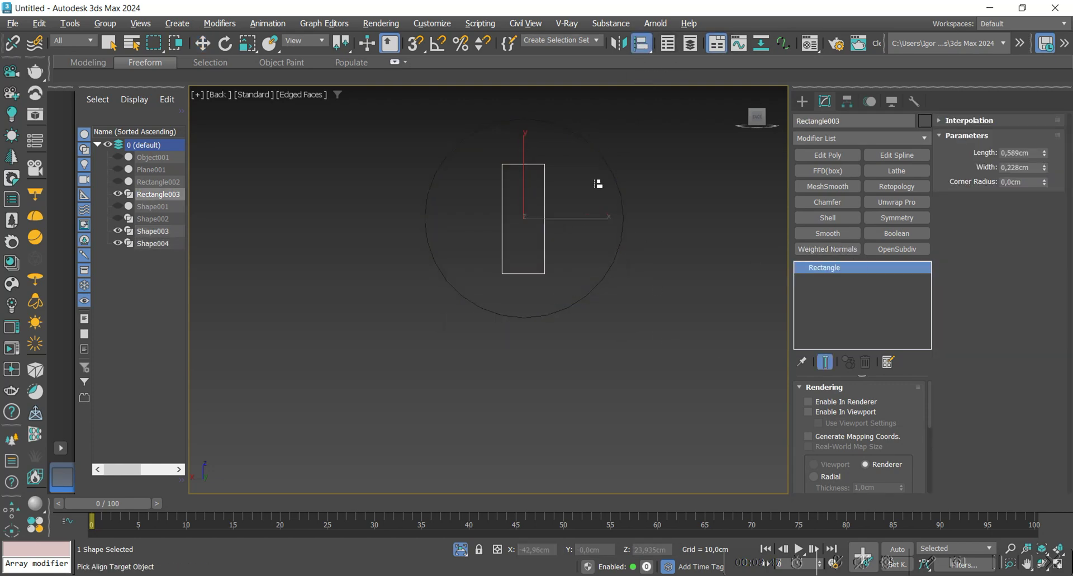
{"action": "left_click", "coordinate": [610, 175]}
{"action": "left_click_drag", "start_coordinate": [551, 162], "coordinate": [677, 176]}
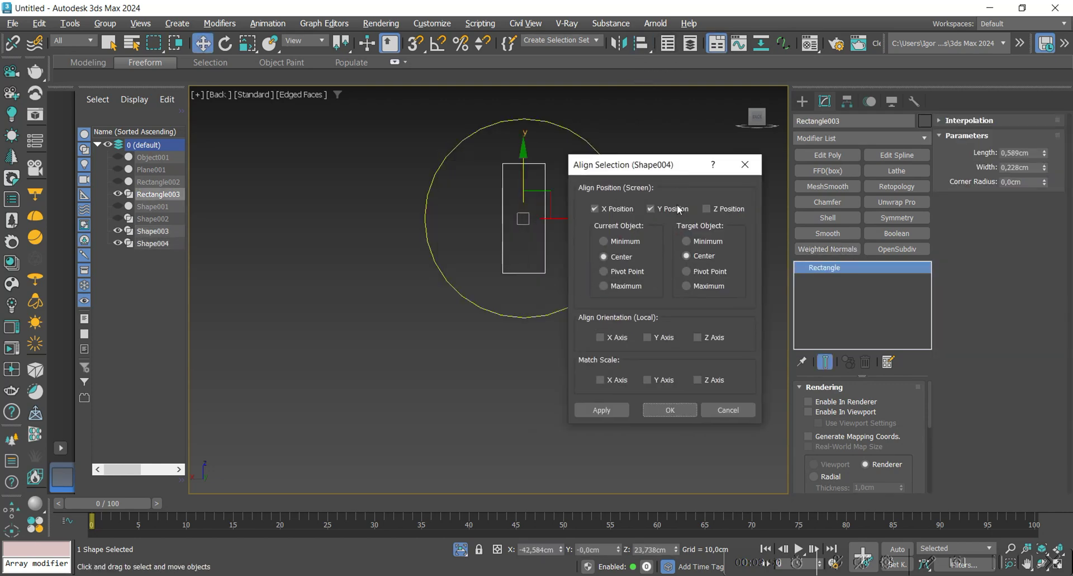
{"action": "left_click", "coordinate": [670, 409]}
- Copy the rectangle rotated 90 degrees, then attach the two as editable polys to form a cross
{"action": "key", "text": "e"}
{"action": "key", "text": "a"}
{"action": "mouse_move", "coordinate": [575, 212]}
{"action": "left_mouse_down", "text": "shift"}
{"action": "mouse_move", "coordinate": [582, 185]}
{"action": "mouse_move", "coordinate": [570, 151]}
{"action": "left_mouse_up", "text": "shift"}
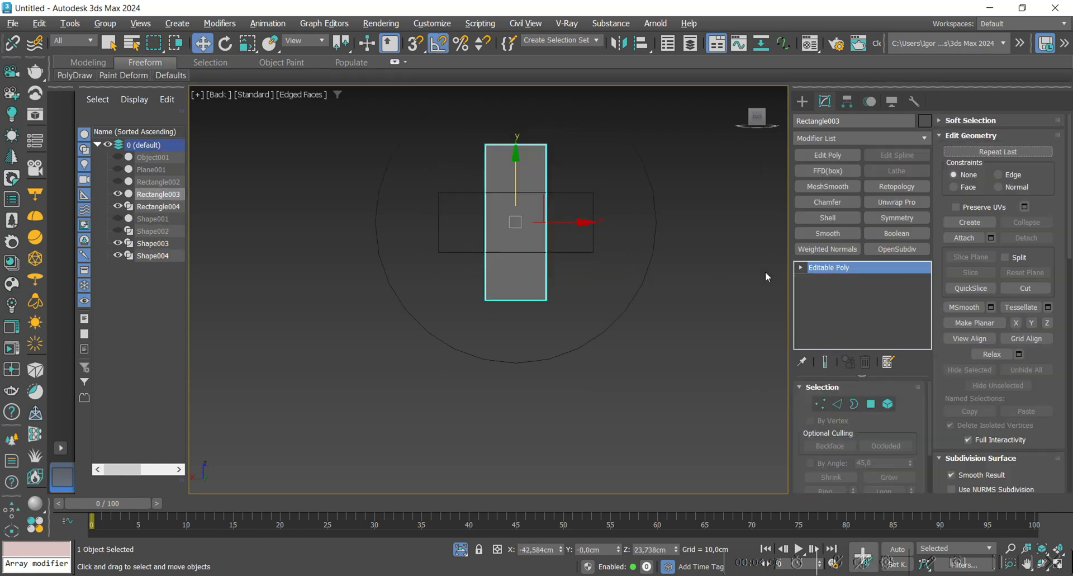
{"action": "left_click", "coordinate": [964, 238]}
{"action": "left_click", "coordinate": [595, 200]}
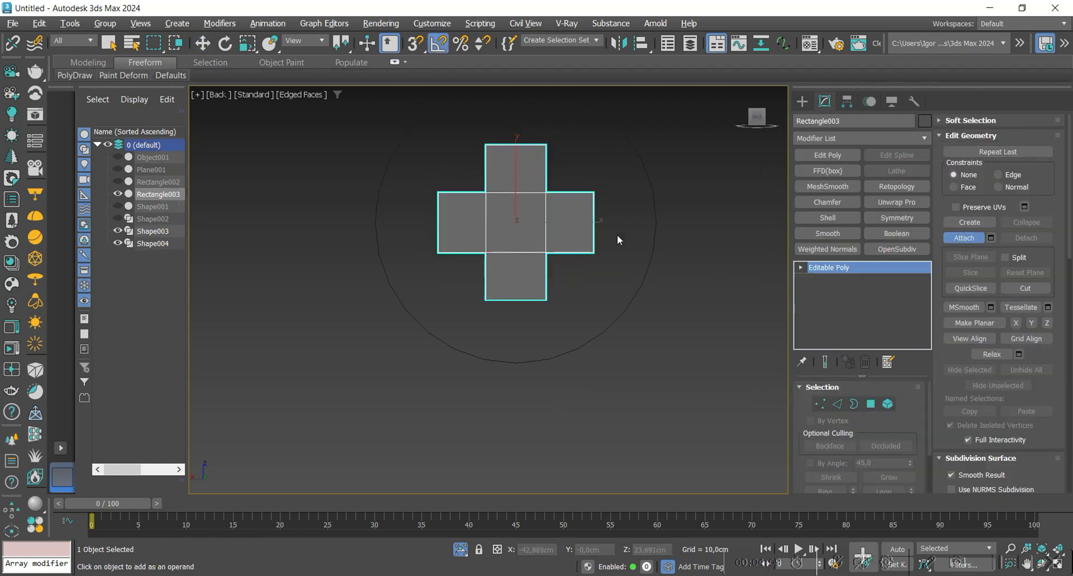
- Align the cross with the detached circle so that both lie in the same plane
{"action": "key", "text": "w"}
{"action": "middle_click_drag", "start_coordinate": [540, 232], "coordinate": [586, 257], "text": "alt"}
{"action": "left_click", "coordinate": [652, 44]}
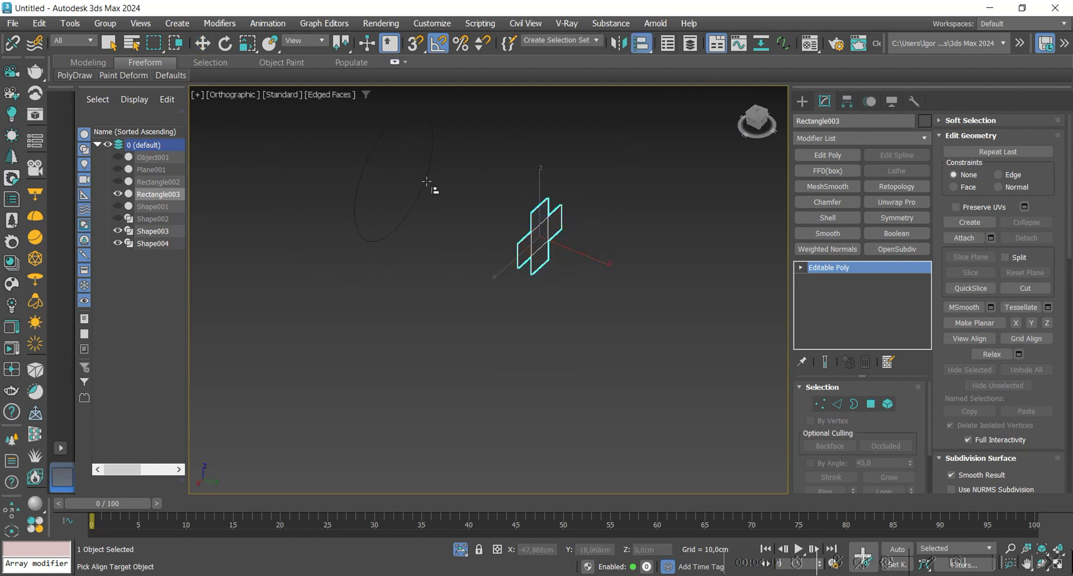
{"action": "left_click", "coordinate": [431, 187]}
{"action": "left_click", "coordinate": [671, 410]}
{"action": "scroll", "coordinate": [472, 230], "scroll_direction": "up", "scroll_amount": 4}
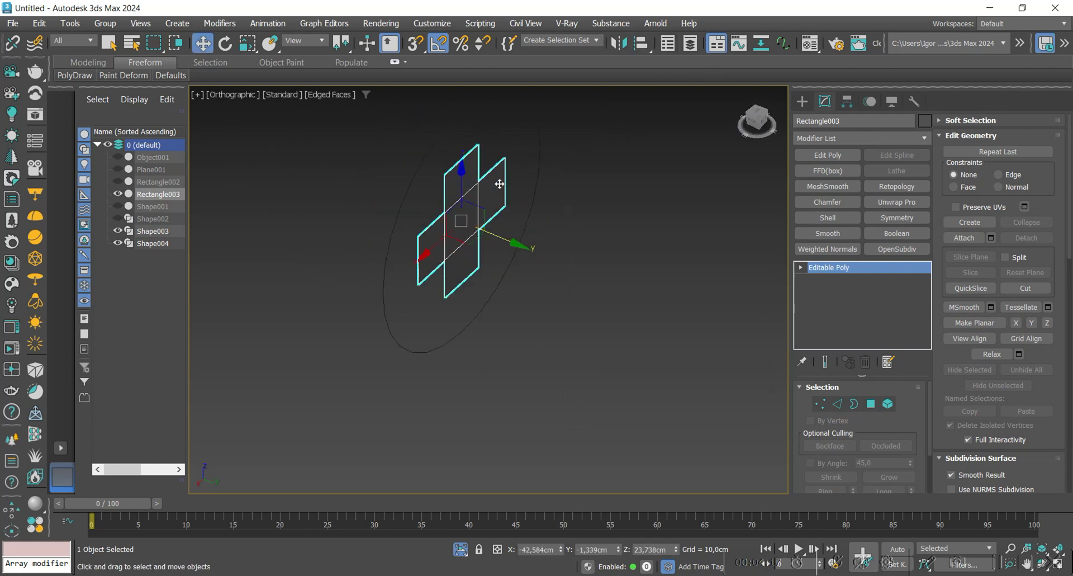
- Convert the detached circle to an editable poly disc
{"action": "left_click", "coordinate": [485, 223]}
{"action": "left_click", "coordinate": [485, 223]}
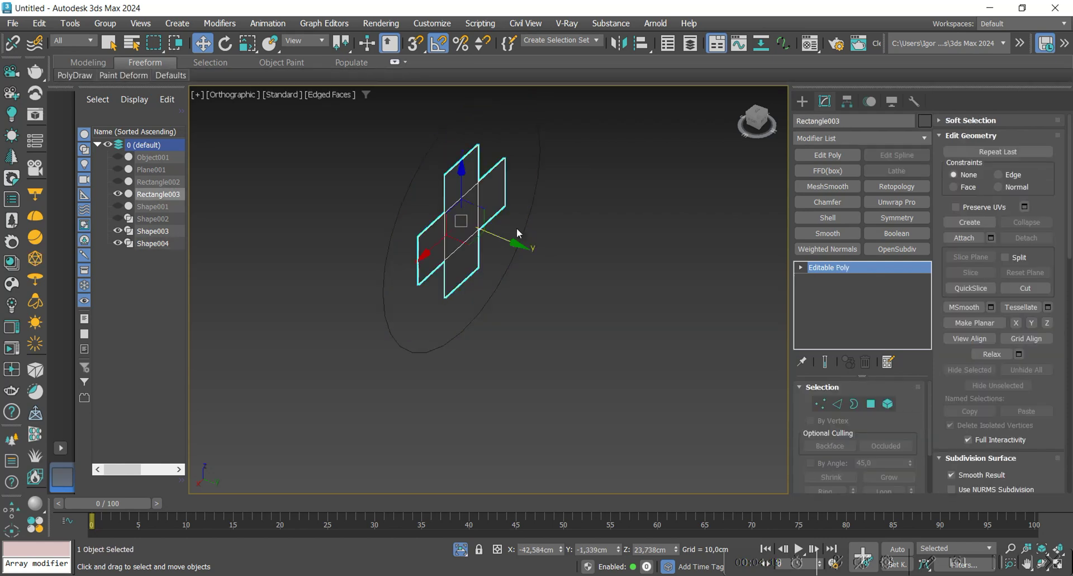
{"action": "left_click", "coordinate": [537, 187]}
{"action": "key", "text": "ctrl+e"}
- Thicken the cross with a Shell of 0.2 cm outer and 0 cm inner amount and shift it along Y across the disc
{"action": "left_click", "coordinate": [477, 197]}
{"action": "left_click", "coordinate": [833, 218]}
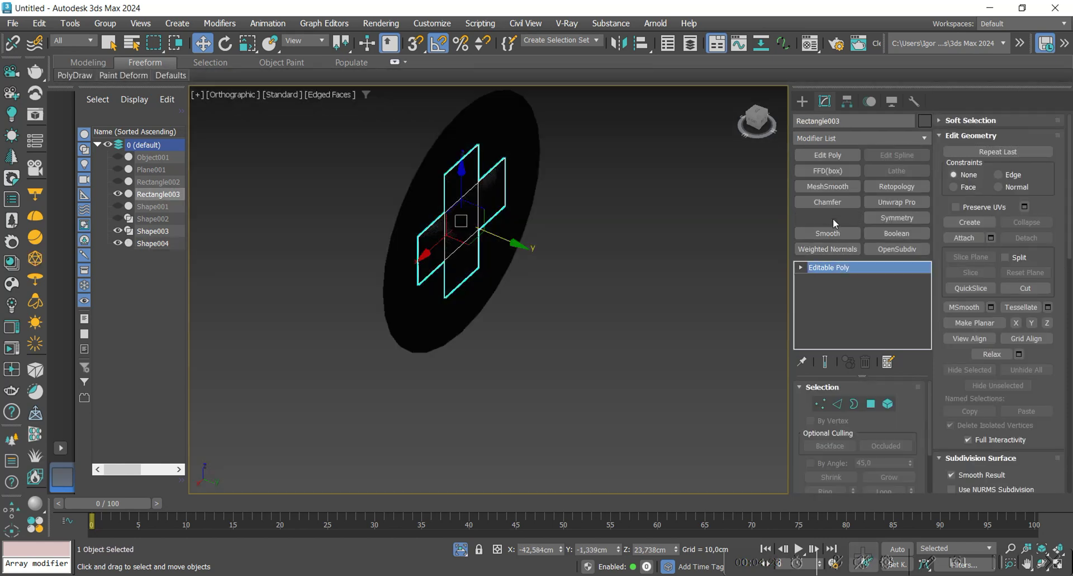
{"action": "right_click", "coordinate": [909, 409]}
{"action": "left_click_drag", "start_coordinate": [909, 421], "coordinate": [908, 409]}
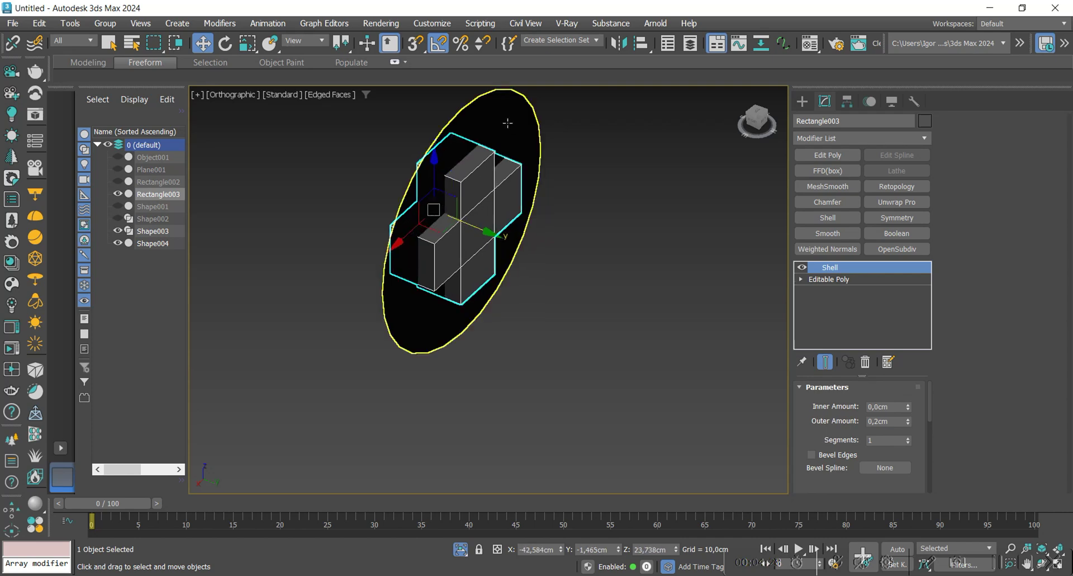
- Thicken the disc with a Shell of 0.2 cm outer and 0 cm inner amount
{"action": "left_click", "coordinate": [530, 151]}
{"action": "left_click", "coordinate": [829, 219]}
{"action": "left_click", "coordinate": [450, 218]}
{"action": "middle_click_drag", "start_coordinate": [462, 255], "coordinate": [416, 240], "text": "alt"}
{"action": "left_click", "coordinate": [553, 229]}
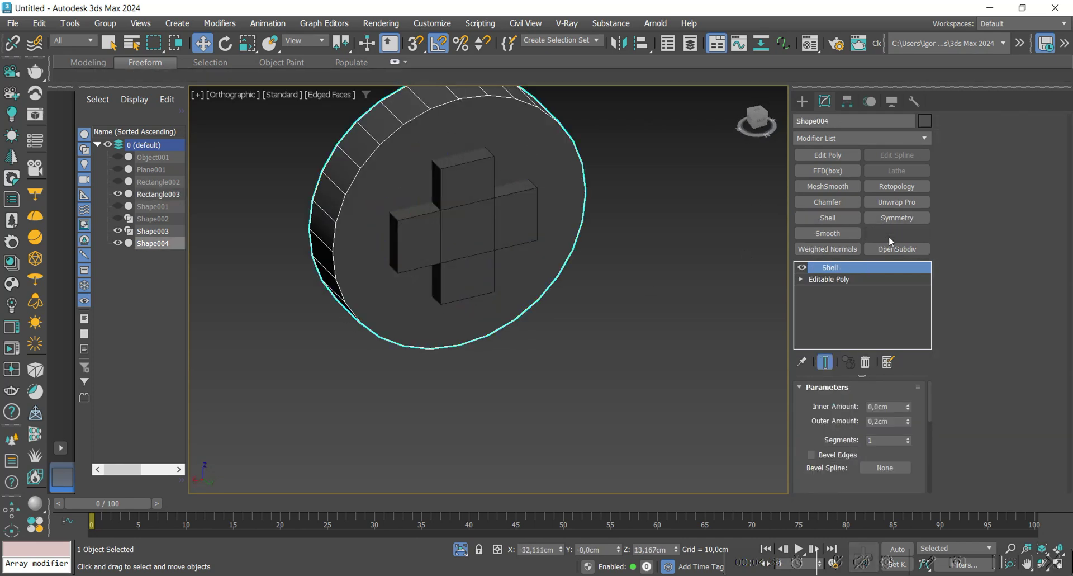
- Subtract the cross from the disc with a Boolean and convert the screw head to an editable poly
{"action": "left_click", "coordinate": [890, 237]}
{"action": "left_click", "coordinate": [900, 403]}
{"action": "left_click", "coordinate": [481, 219]}
{"action": "right_click", "coordinate": [629, 310]}
{"action": "key", "text": "F4"}
{"action": "scroll", "coordinate": [485, 237], "scroll_direction": "down", "scroll_amount": 3}
{"action": "middle_click_drag", "start_coordinate": [478, 241], "coordinate": [465, 271], "text": "alt"}
{"action": "key", "text": "ctrl+e"}
- Connect the corner vertices of one horizontal arm of the cross recess to the nearest rim vertices
{"action": "key", "text": "F4"}
{"action": "key", "text": "2"}
{"action": "scroll", "coordinate": [484, 221], "scroll_direction": "up", "scroll_amount": 3}
{"action": "scroll", "coordinate": [466, 270], "scroll_direction": "up", "scroll_amount": 3}
{"action": "key", "text": "1"}
{"action": "scroll", "coordinate": [497, 246], "scroll_direction": "down", "scroll_amount": 2}
{"action": "left_click_drag", "start_coordinate": [503, 242], "coordinate": [542, 157]}
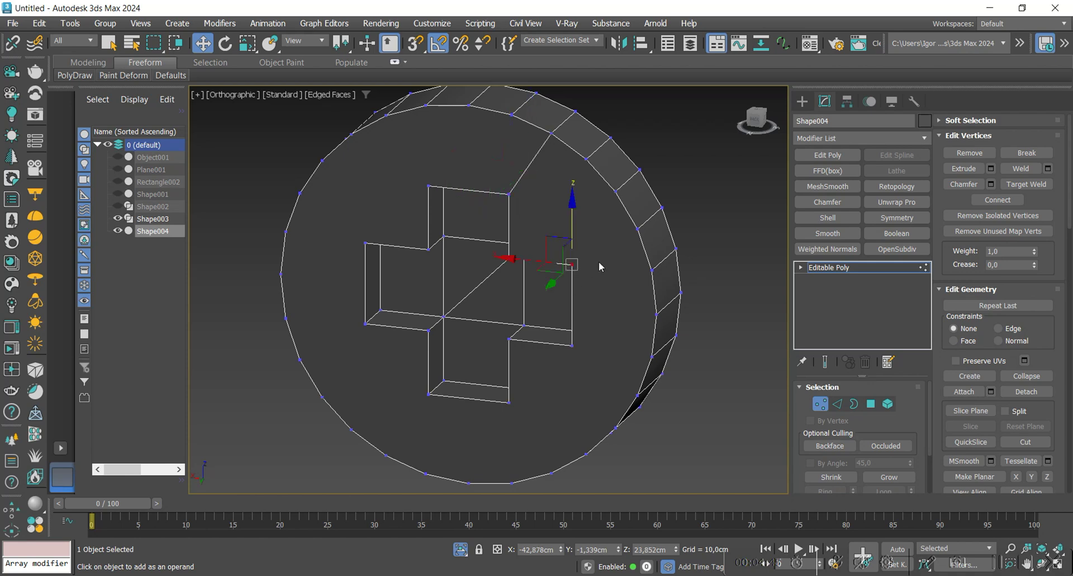
{"action": "key", "text": "ctrl+shift+e"}
- Connect the remaining arm corners of the cross recess to the rim and remove the diagonal edge on the recess floor
{"action": "middle_click_drag", "start_coordinate": [493, 410], "coordinate": [537, 350]}
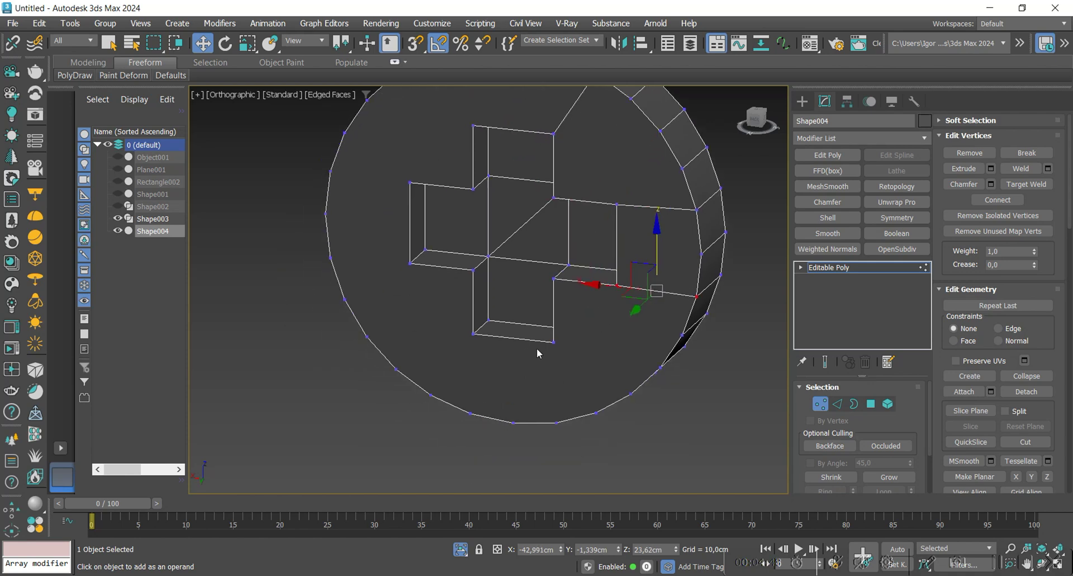
{"action": "middle_click_drag", "start_coordinate": [545, 405], "coordinate": [543, 428]}
{"action": "scroll", "coordinate": [543, 428], "scroll_direction": "down", "scroll_amount": 2}
{"action": "middle_click_drag", "start_coordinate": [551, 318], "coordinate": [566, 264], "text": "alt"}
{"action": "middle_click_drag", "start_coordinate": [565, 264], "coordinate": [565, 274]}
{"action": "scroll", "coordinate": [481, 265], "scroll_direction": "up", "scroll_amount": 2}
{"action": "left_click", "coordinate": [502, 226]}
{"action": "left_click", "coordinate": [504, 145], "text": "ctrl"}
{"action": "mouse_move", "coordinate": [510, 224]}
{"action": "middle_mouse_down", "text": "alt"}
{"action": "mouse_move", "coordinate": [556, 246]}
{"action": "mouse_move", "coordinate": [516, 234]}
{"action": "middle_mouse_up", "text": "alt"}
{"action": "key", "text": "2"}
{"action": "key", "text": "1"}
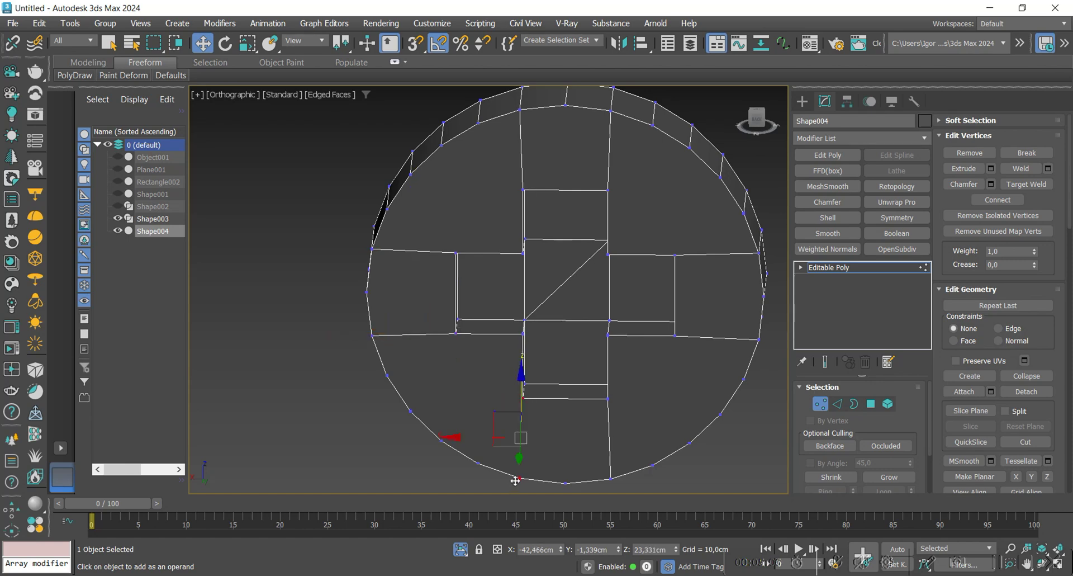
{"action": "key", "text": "2"}
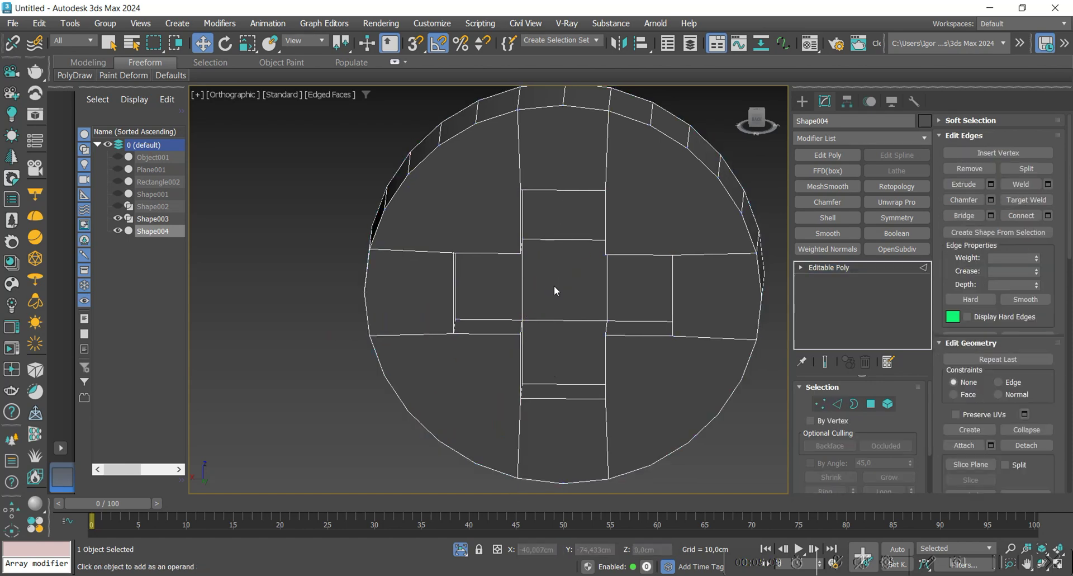
- Select the screw head's front polygons surrounding the cross recess
{"action": "key", "text": "4"}
{"action": "middle_click_drag", "start_coordinate": [555, 290], "coordinate": [520, 282], "text": "alt"}
{"action": "left_click", "coordinate": [644, 208]}
{"action": "left_click", "coordinate": [678, 297], "text": "ctrl"}
{"action": "left_click", "coordinate": [646, 366], "text": "ctrl"}
{"action": "left_click", "coordinate": [549, 435], "text": "ctrl"}
{"action": "left_click", "coordinate": [475, 383], "text": "ctrl"}
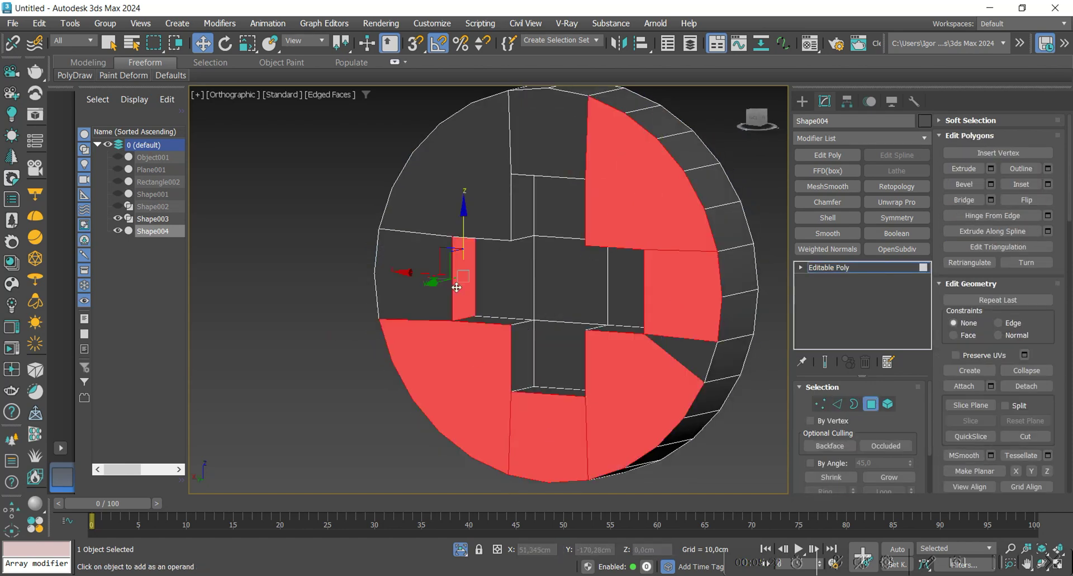
{"action": "left_click", "coordinate": [428, 266], "text": "ctrl"}
{"action": "left_click", "coordinate": [456, 168], "text": "ctrl"}
- Convert the polygon selection to edges, keeping only the outer rim and the cross recess outline
{"action": "left_click", "coordinate": [838, 404], "text": "ctrl"}
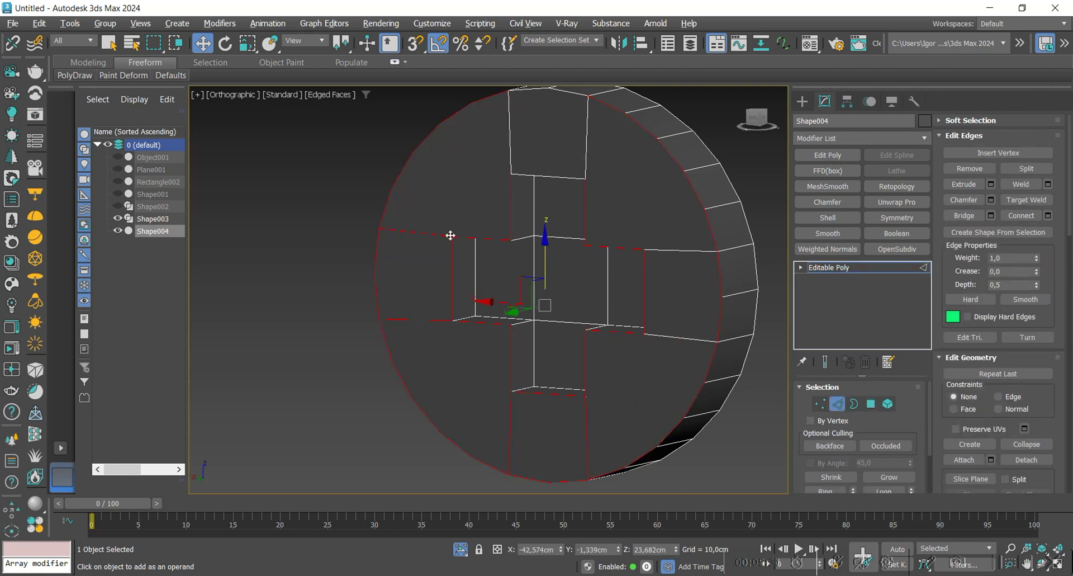
{"action": "middle_click_drag", "start_coordinate": [586, 424], "coordinate": [614, 232], "text": "alt"}
{"action": "middle_click_drag", "start_coordinate": [574, 205], "coordinate": [654, 285], "text": "alt"}
- Chamfer the outer rim and cross outline edges by 0.017 cm with 2 segments
{"action": "key", "text": "ctrl+shift+c"}
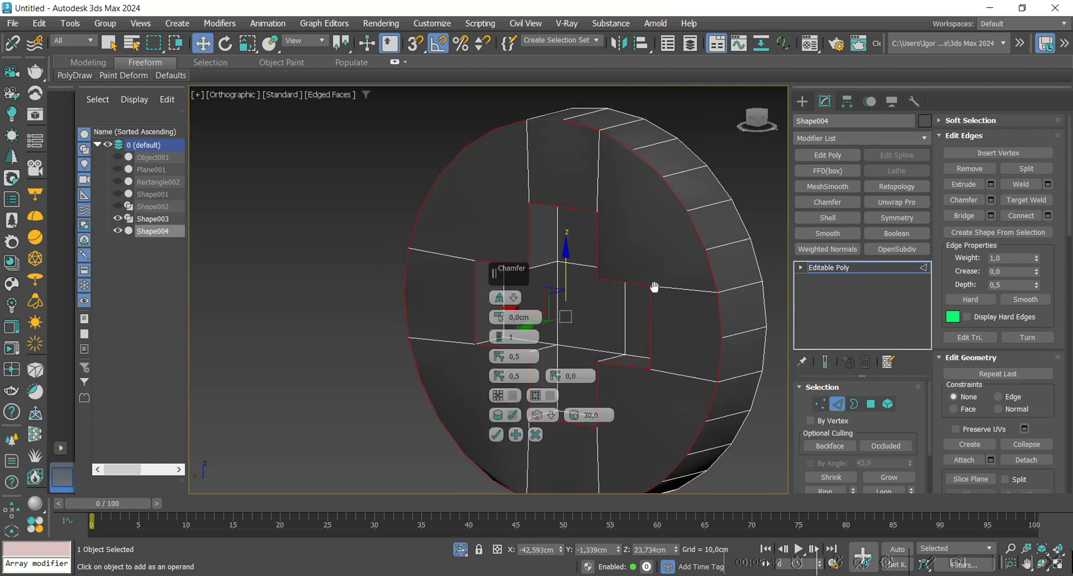
{"action": "scroll", "coordinate": [654, 285], "scroll_direction": "up", "scroll_amount": 3}
{"action": "left_click_drag", "start_coordinate": [498, 317], "coordinate": [497, 185]}
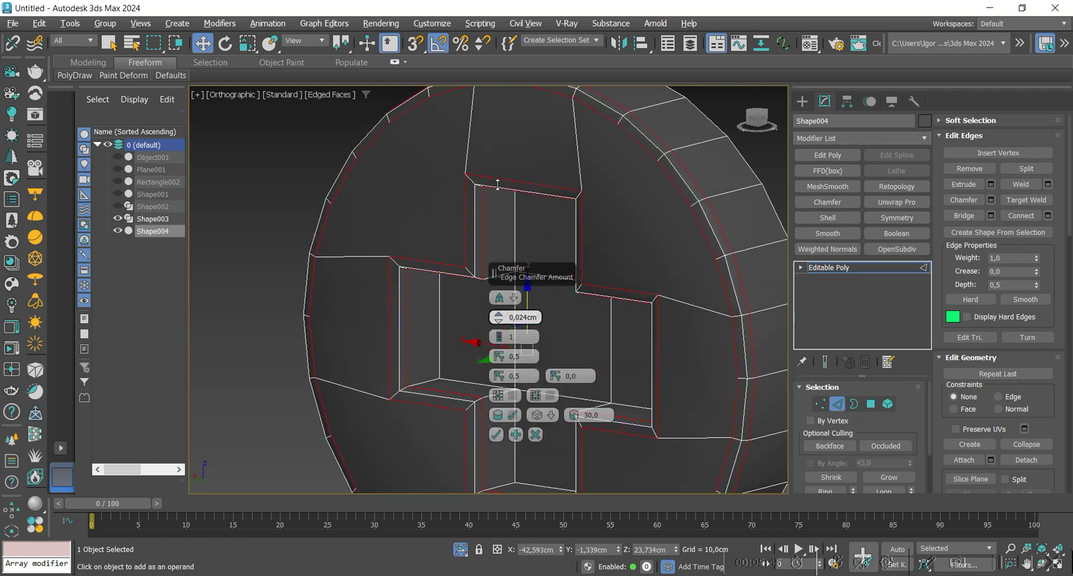
{"action": "mouse_move", "coordinate": [498, 344]}
{"action": "left_mouse_down"}
{"action": "mouse_move", "coordinate": [499, 324]}
{"action": "mouse_move", "coordinate": [502, 358]}
{"action": "left_mouse_up"}
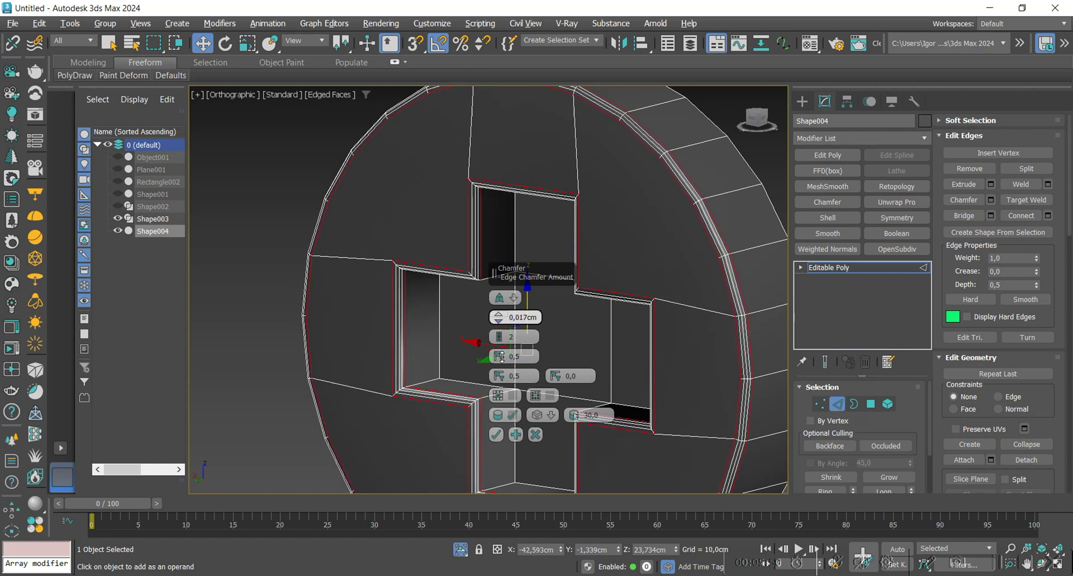
{"action": "left_click", "coordinate": [497, 434]}
- Apply a Weighted Normals modifier to the screw head and check its shading without edges
{"action": "left_click", "coordinate": [884, 270]}
{"action": "left_click", "coordinate": [843, 249]}
{"action": "key", "text": "F4"}
{"action": "scroll", "coordinate": [537, 248], "scroll_direction": "down", "scroll_amount": 3}
{"action": "scroll", "coordinate": [537, 248], "scroll_direction": "down", "scroll_amount": 4}
{"action": "middle_click_drag", "start_coordinate": [537, 249], "coordinate": [593, 290], "text": "alt"}
- Insert supporting edge loops near the cross recess floor and close to the edges of the screw head's side
{"action": "left_click", "coordinate": [835, 280]}
{"action": "key", "text": "2"}
{"action": "key", "text": "F4"}
{"action": "scroll", "coordinate": [606, 239], "scroll_direction": "up", "scroll_amount": 8}
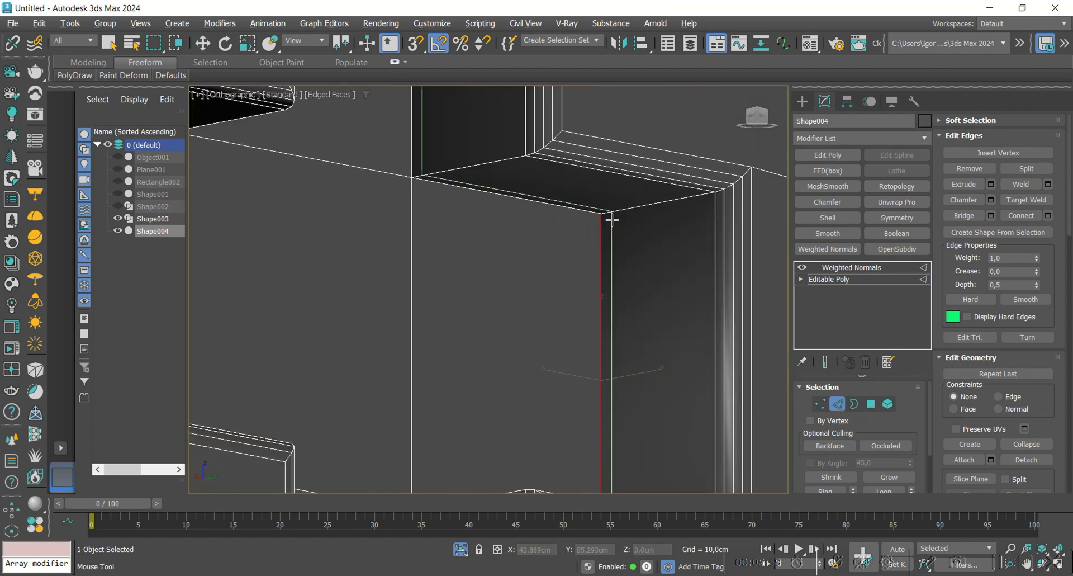
{"action": "scroll", "coordinate": [610, 215], "scroll_direction": "down", "scroll_amount": 8}
{"action": "middle_click_drag", "start_coordinate": [610, 215], "coordinate": [564, 276], "text": "alt"}
{"action": "scroll", "coordinate": [529, 223], "scroll_direction": "up", "scroll_amount": 5}
{"action": "scroll", "coordinate": [525, 222], "scroll_direction": "down", "scroll_amount": 3}
- Inset the screw head's back face by scaling extruded copies inward and collapse the innermost face to its center
{"action": "key", "text": "4"}
{"action": "left_click", "coordinate": [628, 283]}
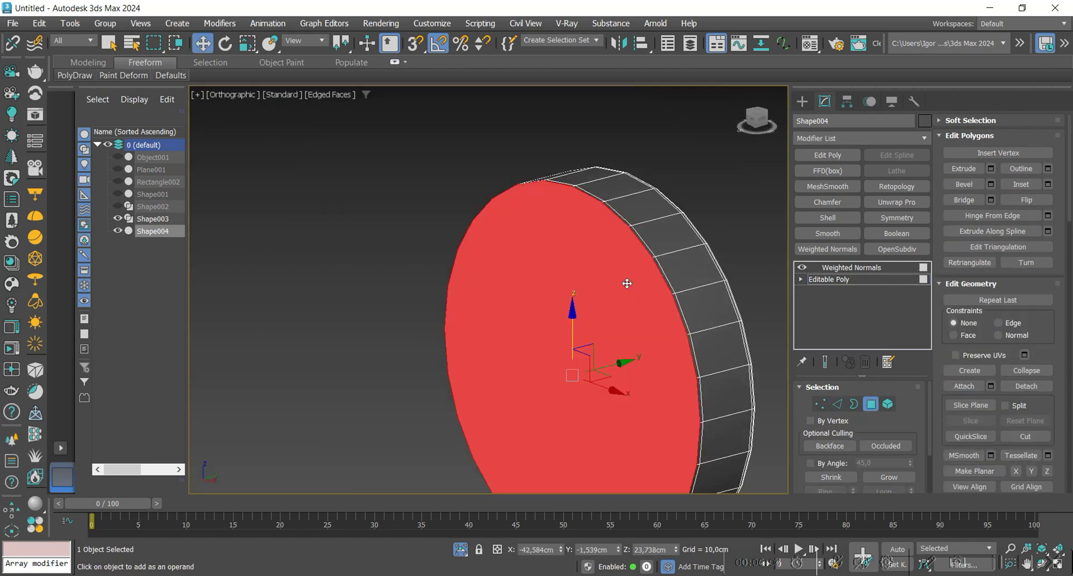
{"action": "key", "text": "r"}
{"action": "mouse_move", "coordinate": [571, 372]}
{"action": "left_mouse_down", "text": "shift"}
{"action": "mouse_move", "coordinate": [568, 401]}
{"action": "mouse_move", "coordinate": [570, 382]}
{"action": "left_mouse_up", "text": "shift"}
{"action": "left_click", "coordinate": [1028, 372]}
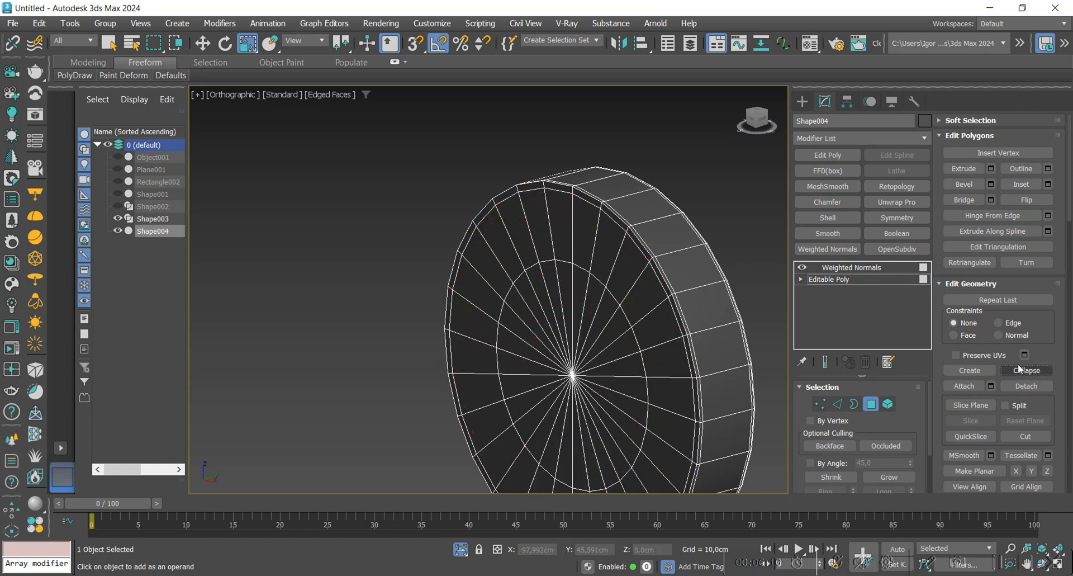
- Return to the screw head's Weighted Normals level with edges hidden and end the isolation
{"action": "left_click", "coordinate": [839, 280]}
{"action": "left_click", "coordinate": [843, 268]}
{"action": "key", "text": "F4"}
{"action": "scroll", "coordinate": [610, 268], "scroll_direction": "down", "scroll_amount": 4}
{"action": "mouse_move", "coordinate": [621, 291]}
{"action": "middle_mouse_down", "text": "alt"}
{"action": "mouse_move", "coordinate": [585, 300]}
{"action": "mouse_move", "coordinate": [578, 283]}
{"action": "mouse_move", "coordinate": [590, 278]}
{"action": "mouse_move", "coordinate": [592, 307]}
{"action": "mouse_move", "coordinate": [606, 304]}
{"action": "middle_mouse_up", "text": "alt"}
{"action": "key", "text": "w"}
{"action": "scroll", "coordinate": [611, 257], "scroll_direction": "down", "scroll_amount": 2}
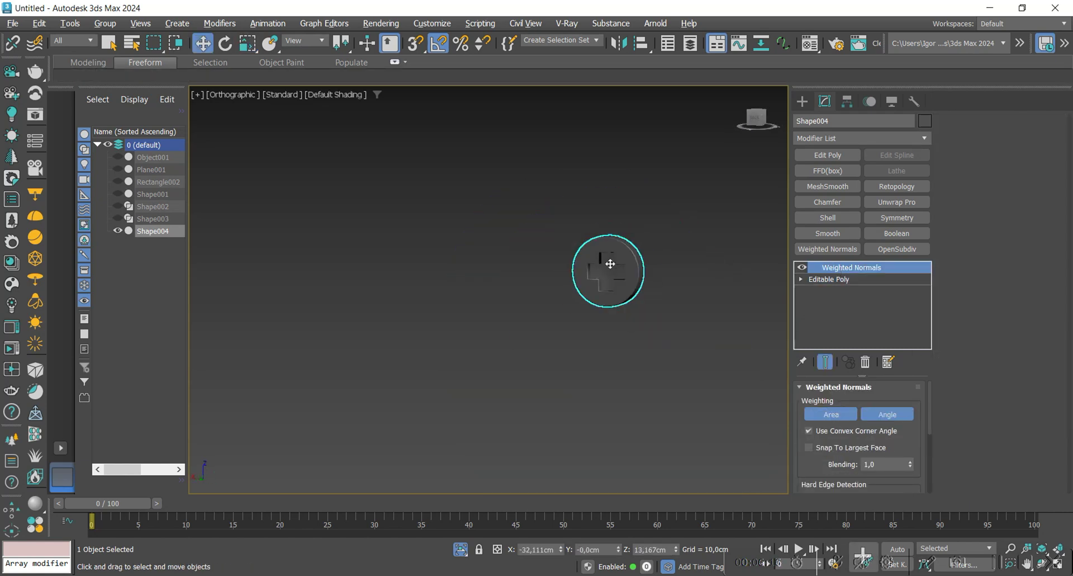
{"action": "key", "text": "alt+q"}
{"action": "scroll", "coordinate": [611, 277], "scroll_direction": "up", "scroll_amount": 3}
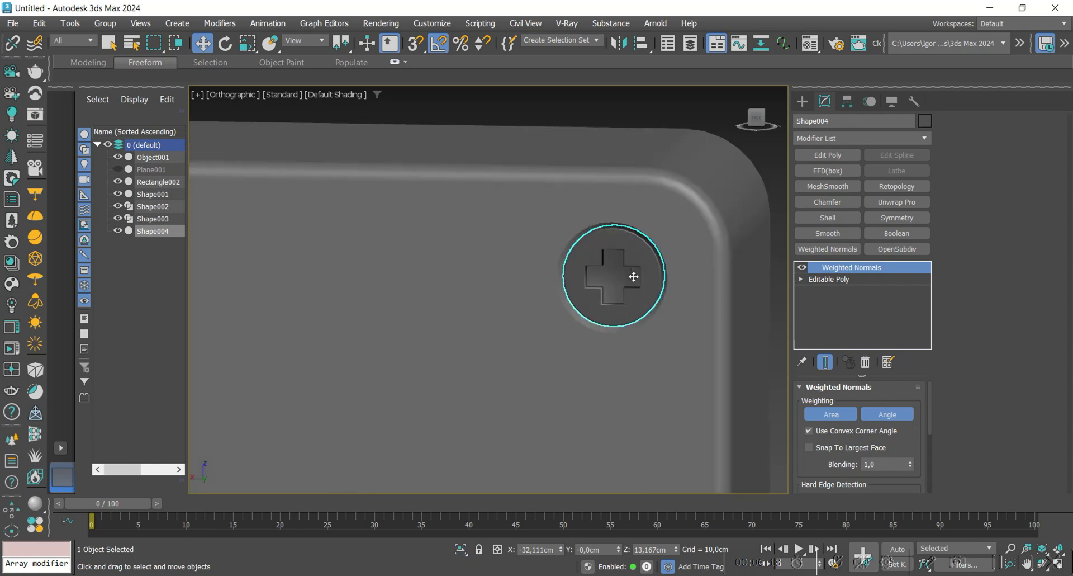
- Set the screw head's object color to light grey
{"action": "left_click", "coordinate": [925, 120]}
{"action": "left_click", "coordinate": [598, 325]}
{"action": "left_click", "coordinate": [615, 367]}
{"action": "scroll", "coordinate": [585, 243], "scroll_direction": "down", "scroll_amount": 3}
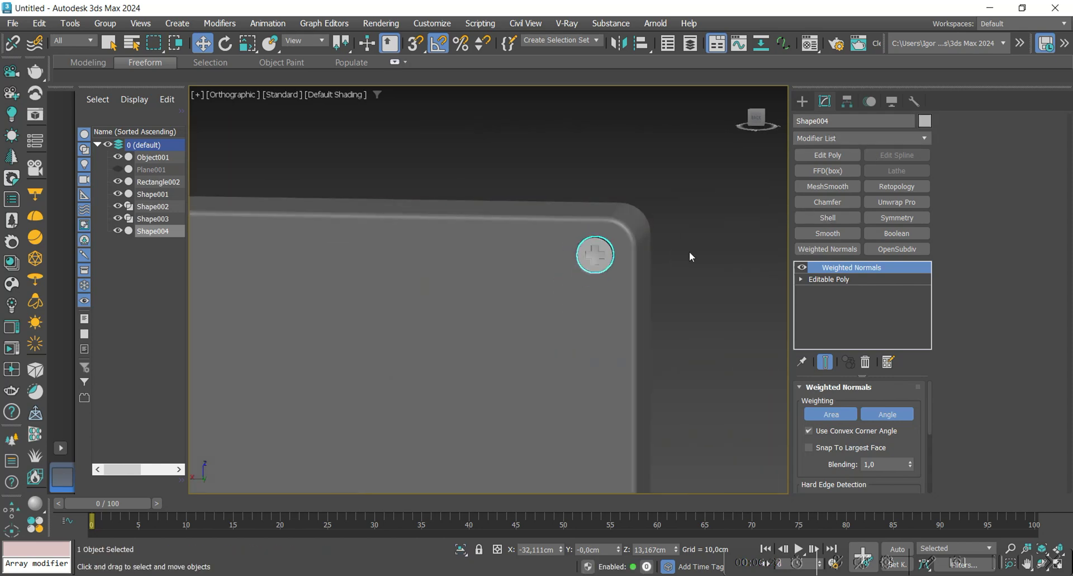
- Delete the leftover shape that holds the other screw hole outlines
{"action": "left_click", "coordinate": [685, 252]}
{"action": "scroll", "coordinate": [690, 251], "scroll_direction": "down", "scroll_amount": 5}
{"action": "scroll", "coordinate": [690, 275], "scroll_direction": "up", "scroll_amount": 4}
{"action": "left_click", "coordinate": [635, 196]}
{"action": "scroll", "coordinate": [639, 171], "scroll_direction": "down", "scroll_amount": 3}
{"action": "scroll", "coordinate": [639, 351], "scroll_direction": "up", "scroll_amount": 4}
{"action": "left_click", "coordinate": [637, 353]}
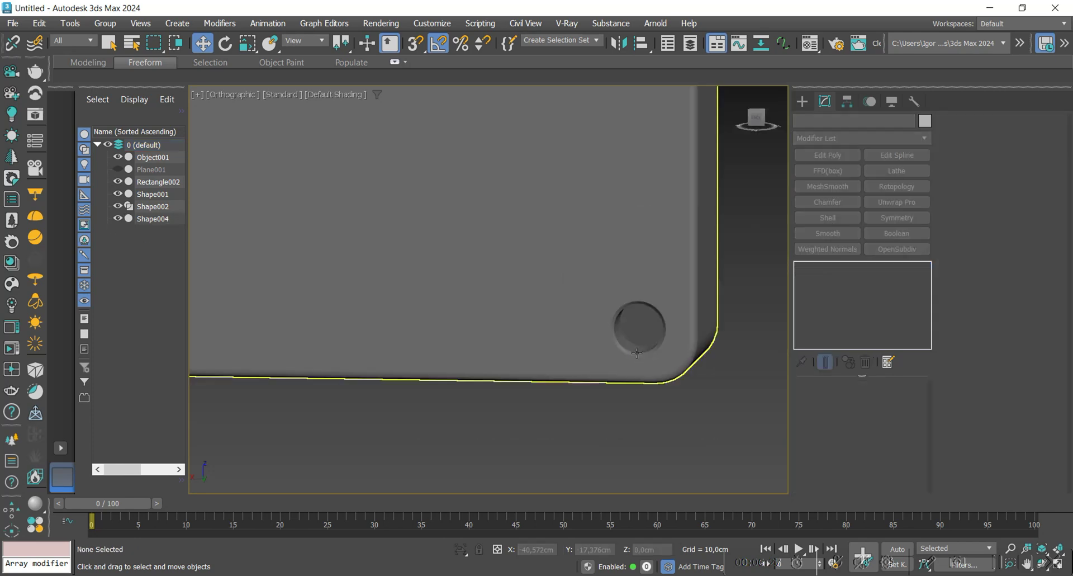
{"action": "key", "text": "Delete"}
- Apply a Symmetry modifier to the screw head, mirroring it across Y and flipped X, and shift the mirror toward the device's middle
{"action": "scroll", "coordinate": [642, 331], "scroll_direction": "down", "scroll_amount": 3}
{"action": "left_click", "coordinate": [643, 330]}
{"action": "scroll", "coordinate": [615, 313], "scroll_direction": "down", "scroll_amount": 5}
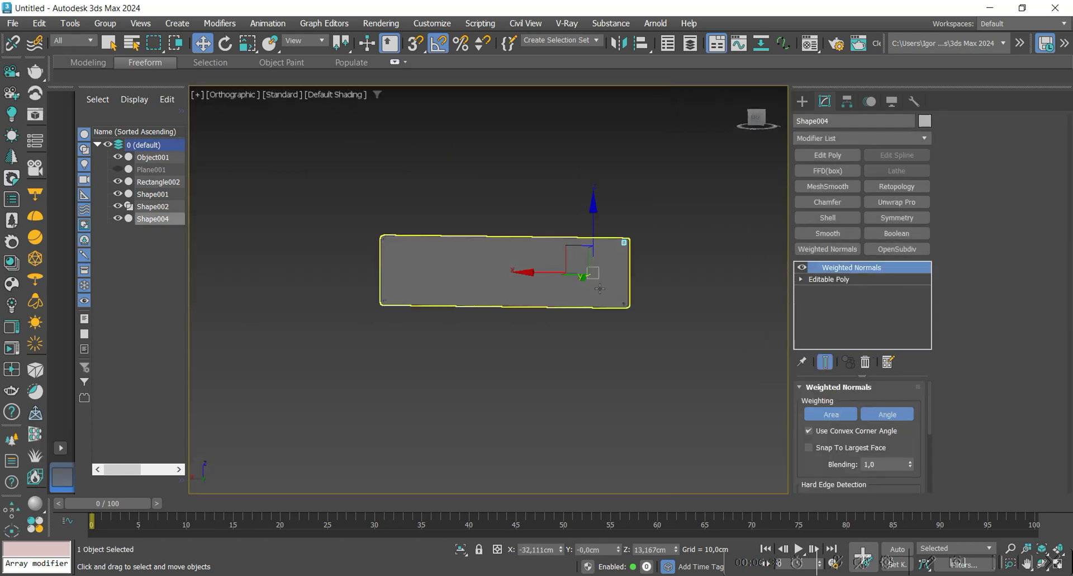
{"action": "scroll", "coordinate": [598, 294], "scroll_direction": "up", "scroll_amount": 2}
{"action": "left_click", "coordinate": [552, 269]}
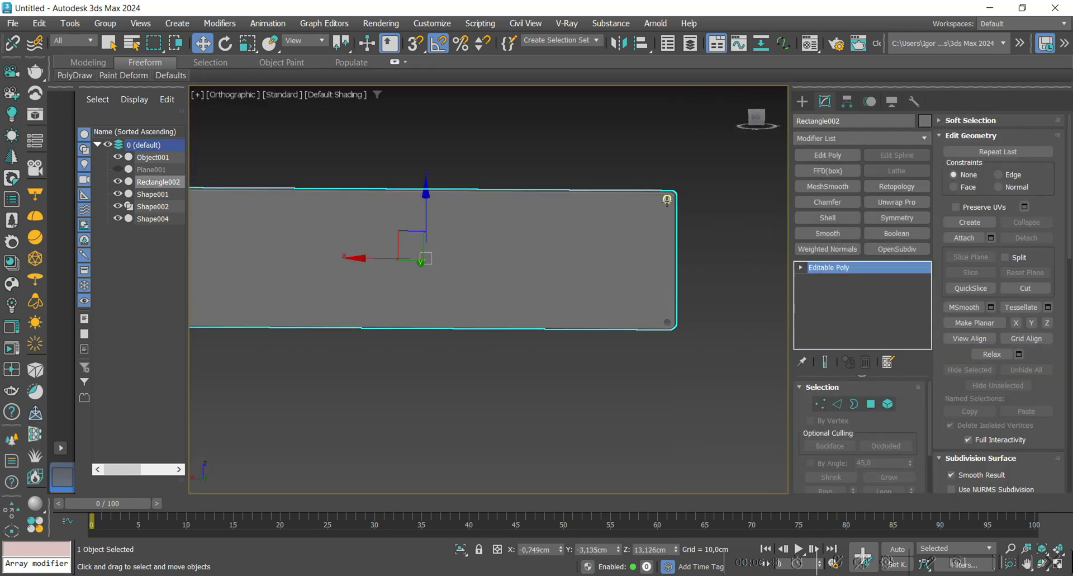
{"action": "left_click", "coordinate": [667, 200]}
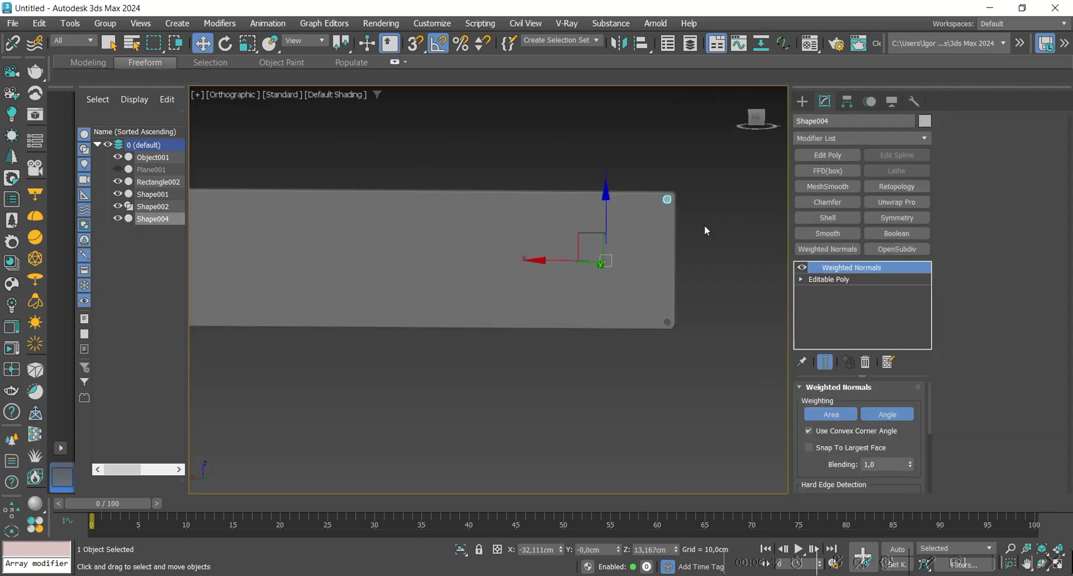
{"action": "left_click", "coordinate": [887, 219]}
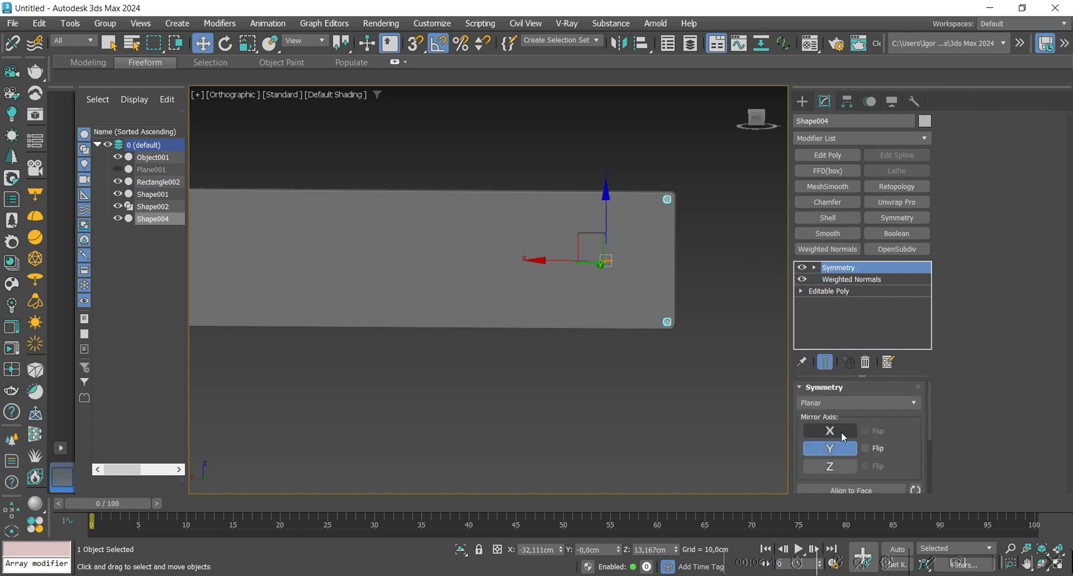
{"action": "left_click", "coordinate": [833, 274]}
{"action": "middle_click_drag", "start_coordinate": [560, 262], "coordinate": [660, 263]}
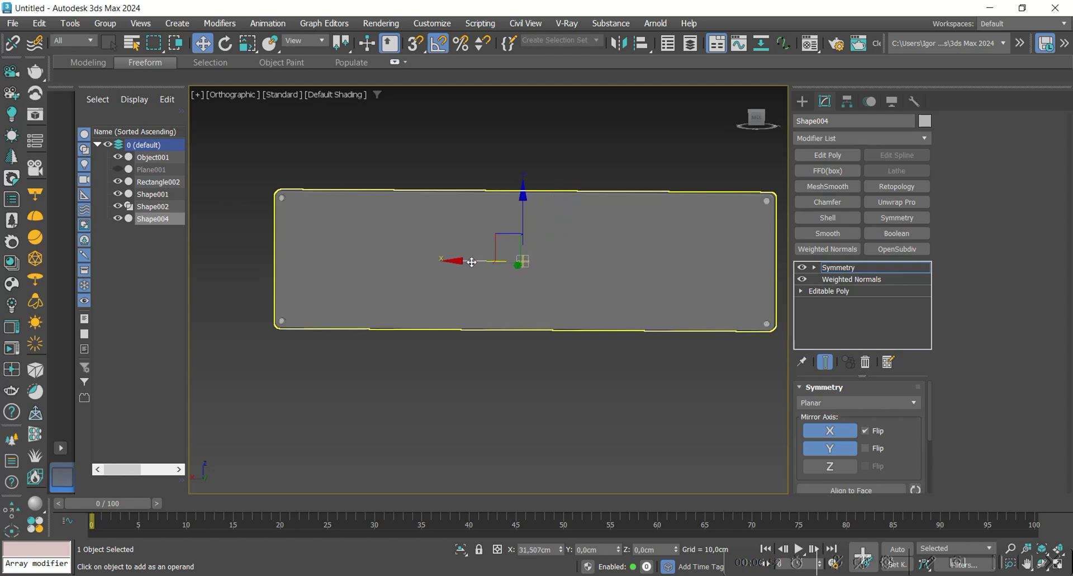
{"action": "left_click", "coordinate": [839, 272]}
- Match the screw head's Symmetry mirror to the device body by setting its X position to -0,749 cm
{"action": "left_click", "coordinate": [665, 302]}
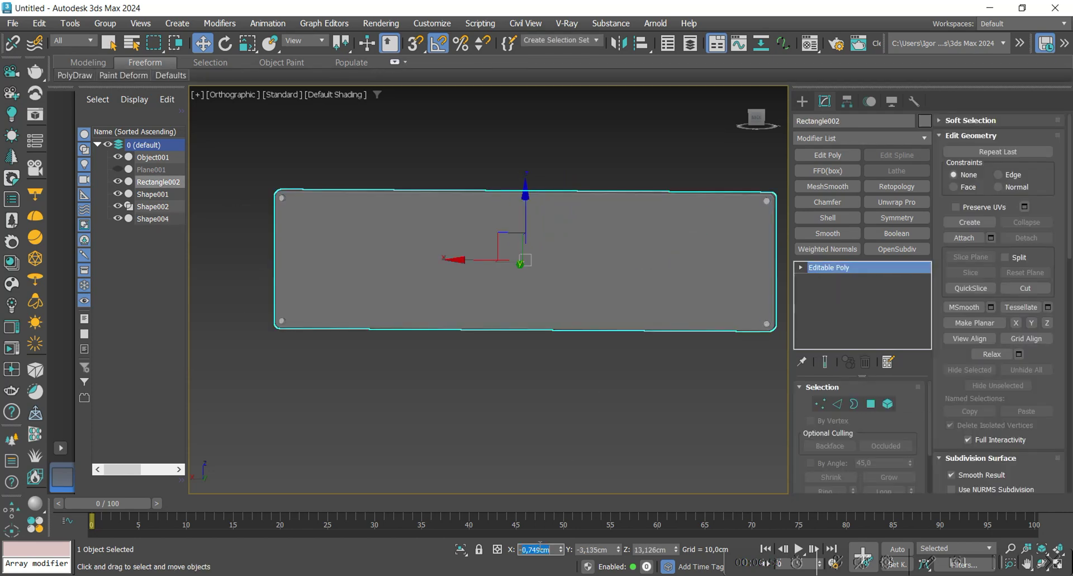
{"action": "scroll", "coordinate": [757, 218], "scroll_direction": "up", "scroll_amount": 4}
{"action": "left_click", "coordinate": [777, 186]}
{"action": "scroll", "coordinate": [690, 220], "scroll_direction": "down", "scroll_amount": 4}
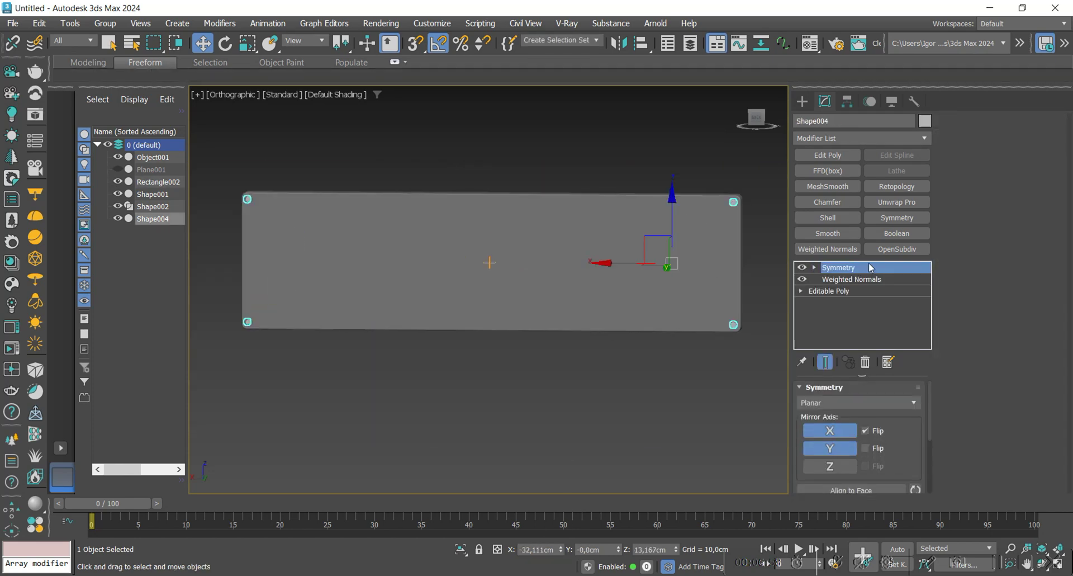
{"action": "left_click", "coordinate": [868, 266]}
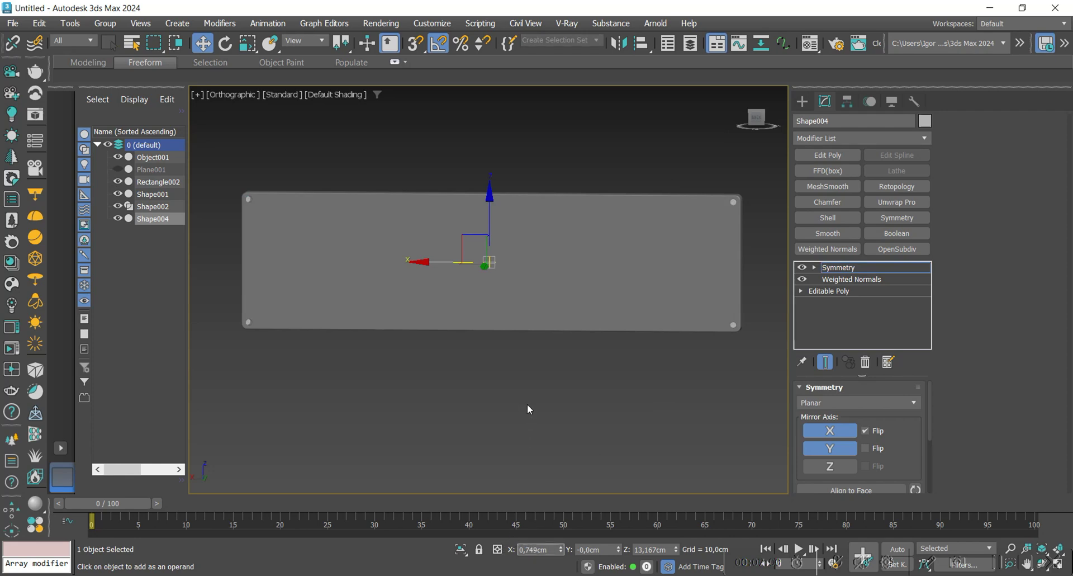
{"action": "left_click", "coordinate": [520, 550]}
{"action": "type", "text": "-"}
{"action": "left_click", "coordinate": [848, 269]}
- Examine the fit of the mirrored screws in the back panel's corner holes in a perspective view
{"action": "middle_click_drag", "start_coordinate": [604, 389], "coordinate": [574, 370]}
{"action": "left_click", "coordinate": [598, 383]}
{"action": "key", "text": "p"}
{"action": "key", "text": "z"}
{"action": "middle_click_drag", "start_coordinate": [508, 360], "coordinate": [547, 383], "text": "alt"}
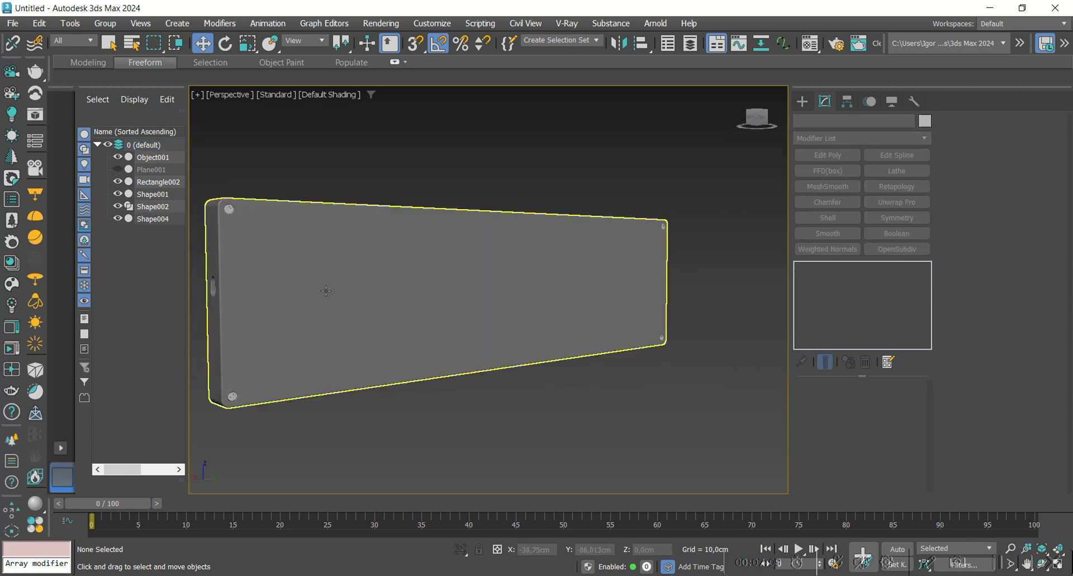
{"action": "scroll", "coordinate": [279, 218], "scroll_direction": "up", "scroll_amount": 6}
{"action": "scroll", "coordinate": [299, 210], "scroll_direction": "down", "scroll_amount": 5}
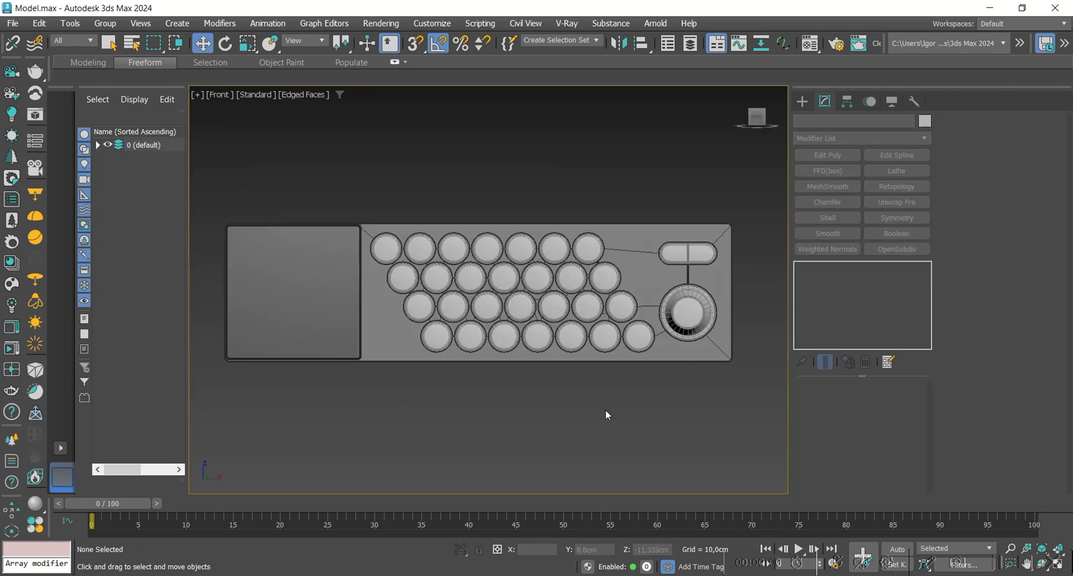
- Move the vertices of the switch slot downward on the body's narrow side and leave vertex editing
{"action": "middle_click_drag", "start_coordinate": [606, 409], "coordinate": [485, 399], "text": "alt"}
{"action": "scroll", "coordinate": [485, 399], "scroll_direction": "up", "scroll_amount": 4}
{"action": "left_click", "coordinate": [660, 298]}
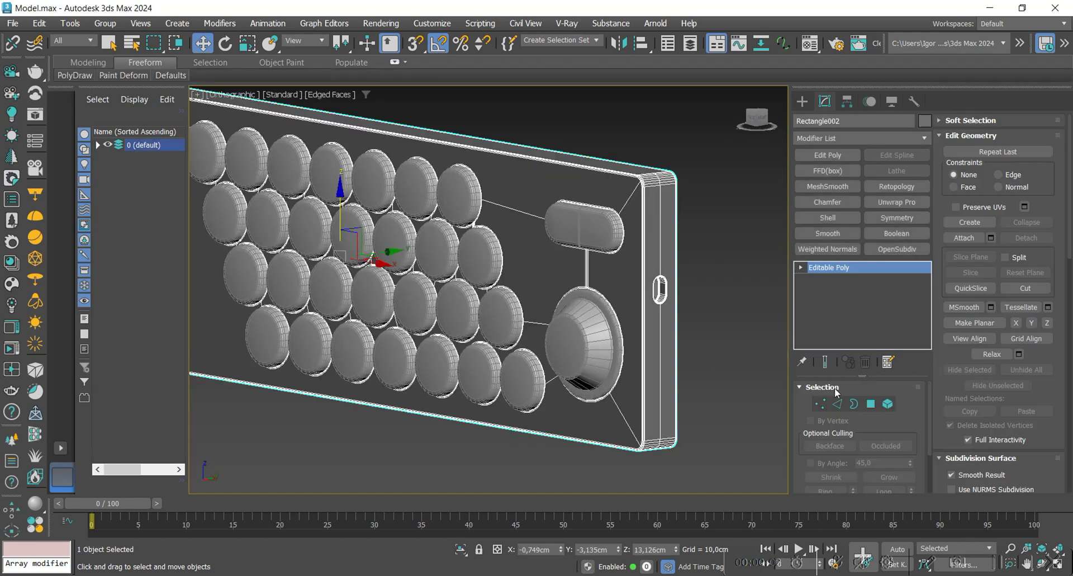
{"action": "left_click", "coordinate": [821, 404]}
{"action": "middle_click_drag", "start_coordinate": [671, 336], "coordinate": [616, 336], "text": "alt"}
{"action": "key", "text": "F3"}
{"action": "scroll", "coordinate": [593, 277], "scroll_direction": "up", "scroll_amount": 5}
{"action": "middle_click_drag", "start_coordinate": [548, 316], "coordinate": [570, 322], "text": "alt"}
{"action": "scroll", "coordinate": [698, 351], "scroll_direction": "up", "scroll_amount": 3}
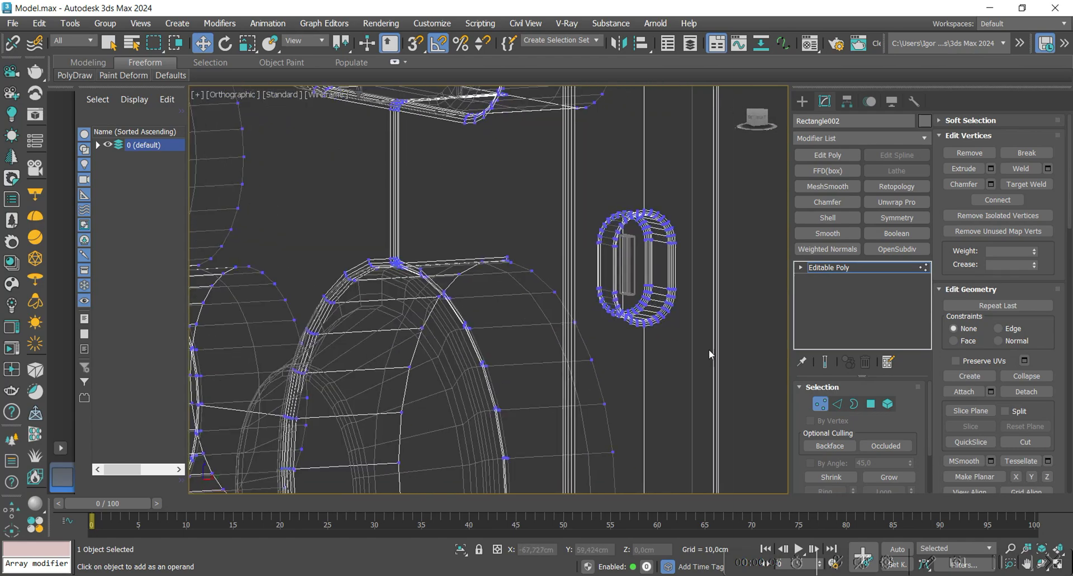
{"action": "key", "text": "F3"}
{"action": "scroll", "coordinate": [604, 212], "scroll_direction": "down", "scroll_amount": 8}
{"action": "left_click_drag", "start_coordinate": [608, 194], "coordinate": [603, 229]}
{"action": "scroll", "coordinate": [604, 253], "scroll_direction": "up", "scroll_amount": 8}
{"action": "key", "text": "F3"}
{"action": "key", "text": "1"}
- Move the switch down along Z into the lowered slot on the body's side
{"action": "left_click", "coordinate": [593, 188]}
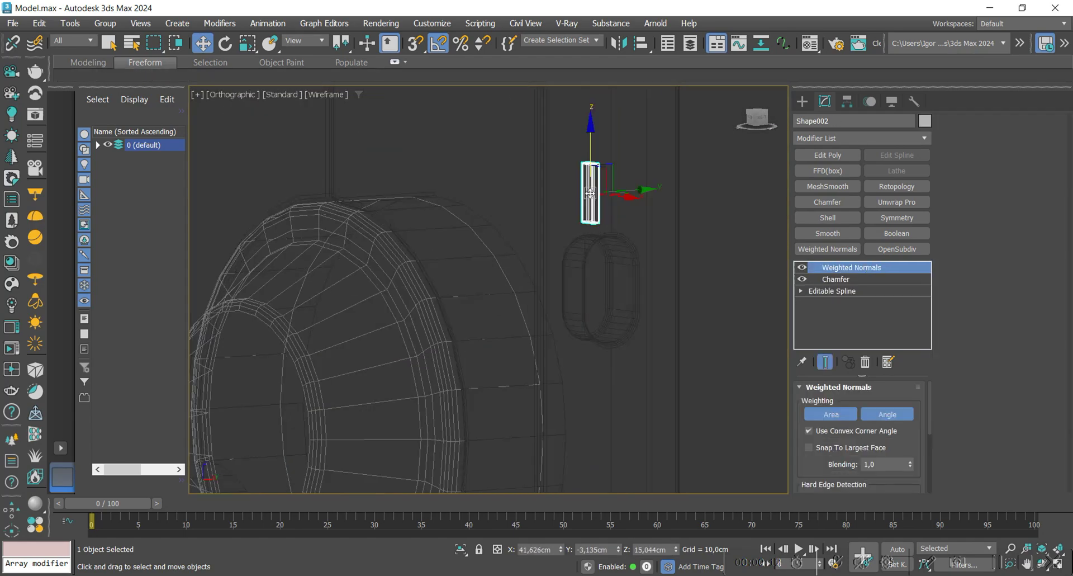
{"action": "key", "text": "F3"}
{"action": "left_click_drag", "start_coordinate": [593, 153], "coordinate": [593, 208]}
{"action": "left_click_drag", "start_coordinate": [596, 254], "coordinate": [603, 259]}
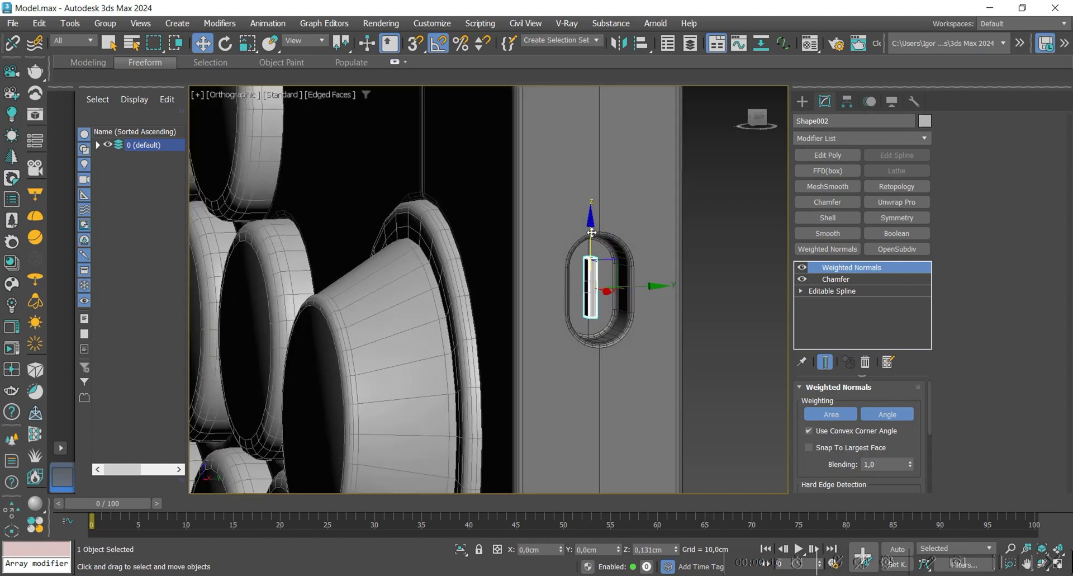
- Create a separate shape from the inner edge loop of the body's switch slot and select the new shape
{"action": "scroll", "coordinate": [592, 234], "scroll_direction": "down", "scroll_amount": 8}
{"action": "middle_click_drag", "start_coordinate": [592, 235], "coordinate": [559, 252], "text": "alt"}
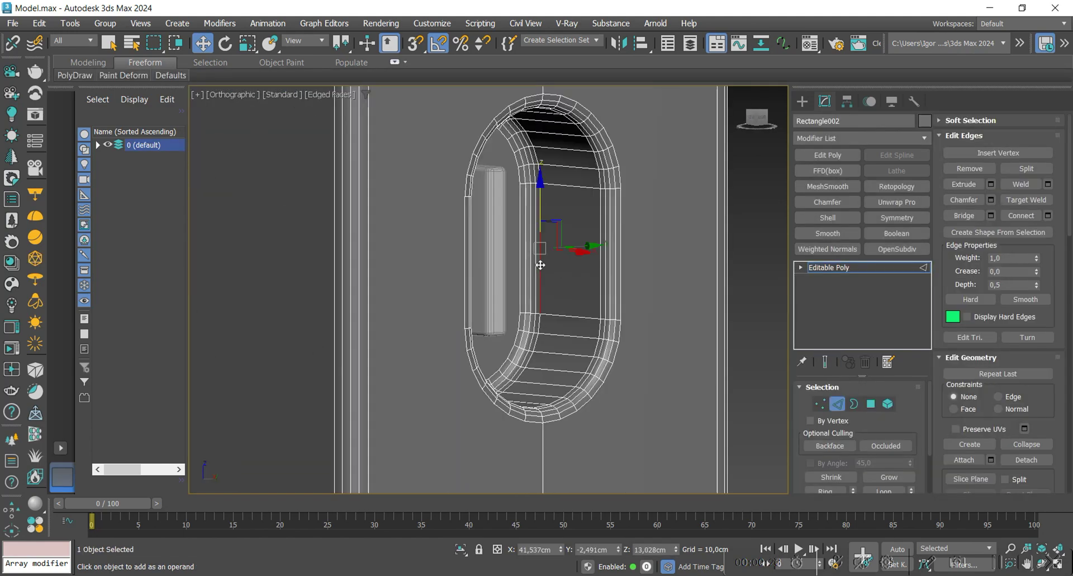
{"action": "double_click", "coordinate": [540, 264]}
{"action": "right_click", "coordinate": [535, 248]}
{"action": "left_click", "coordinate": [503, 386]}
{"action": "left_click", "coordinate": [526, 315]}
{"action": "key", "text": "2"}
{"action": "left_click", "coordinate": [538, 264]}
{"action": "scroll", "coordinate": [526, 269], "scroll_direction": "down", "scroll_amount": 3}
{"action": "middle_click_drag", "start_coordinate": [526, 290], "coordinate": [514, 278]}
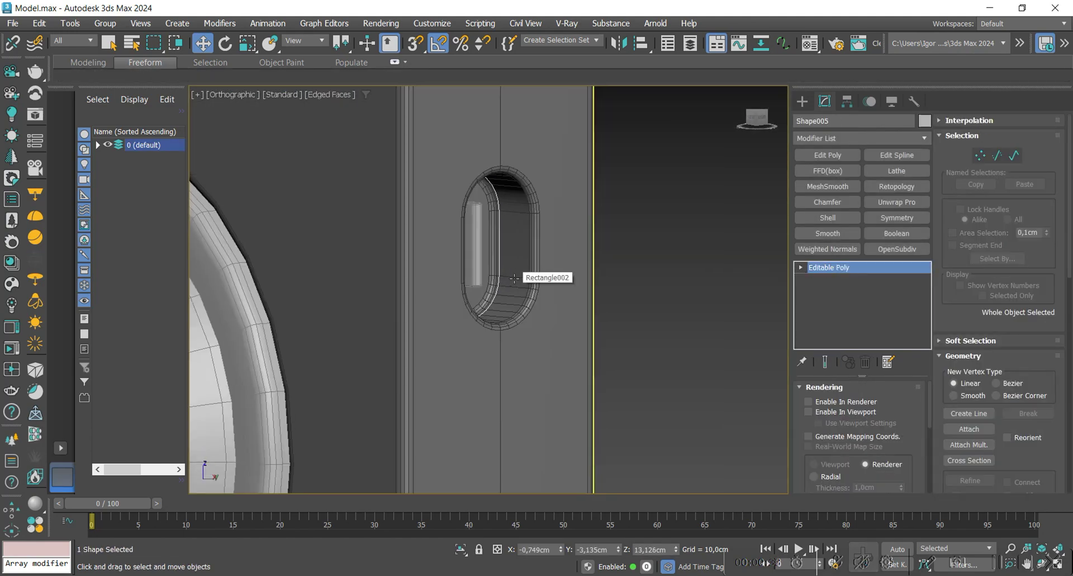